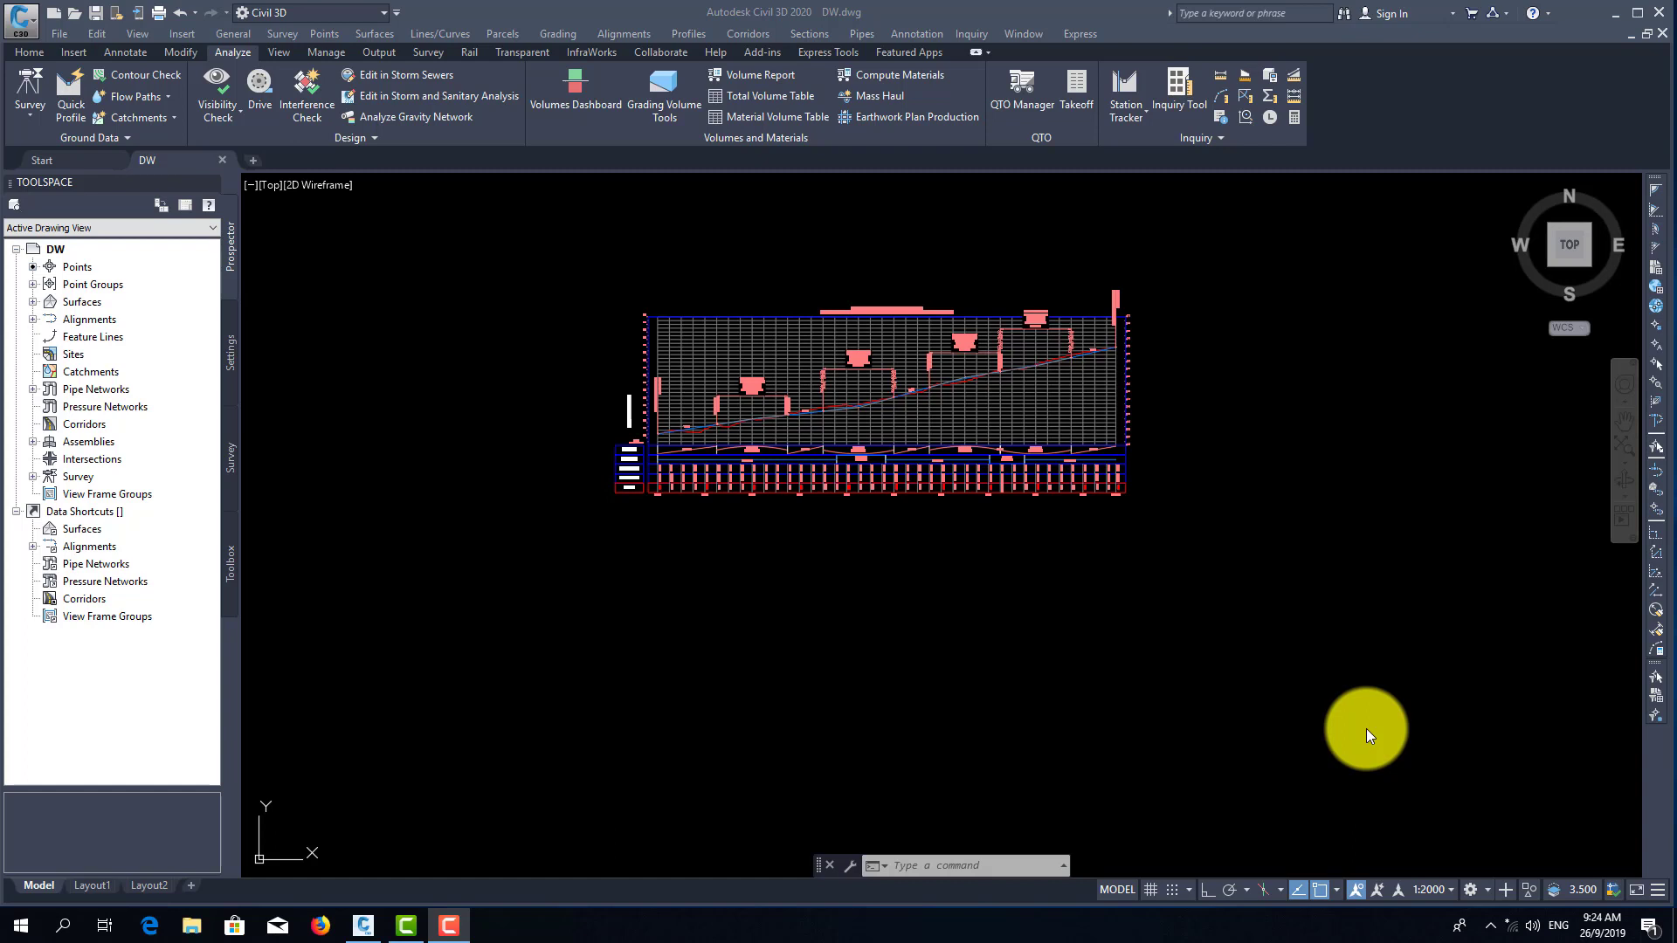
left_click(1438, 649)
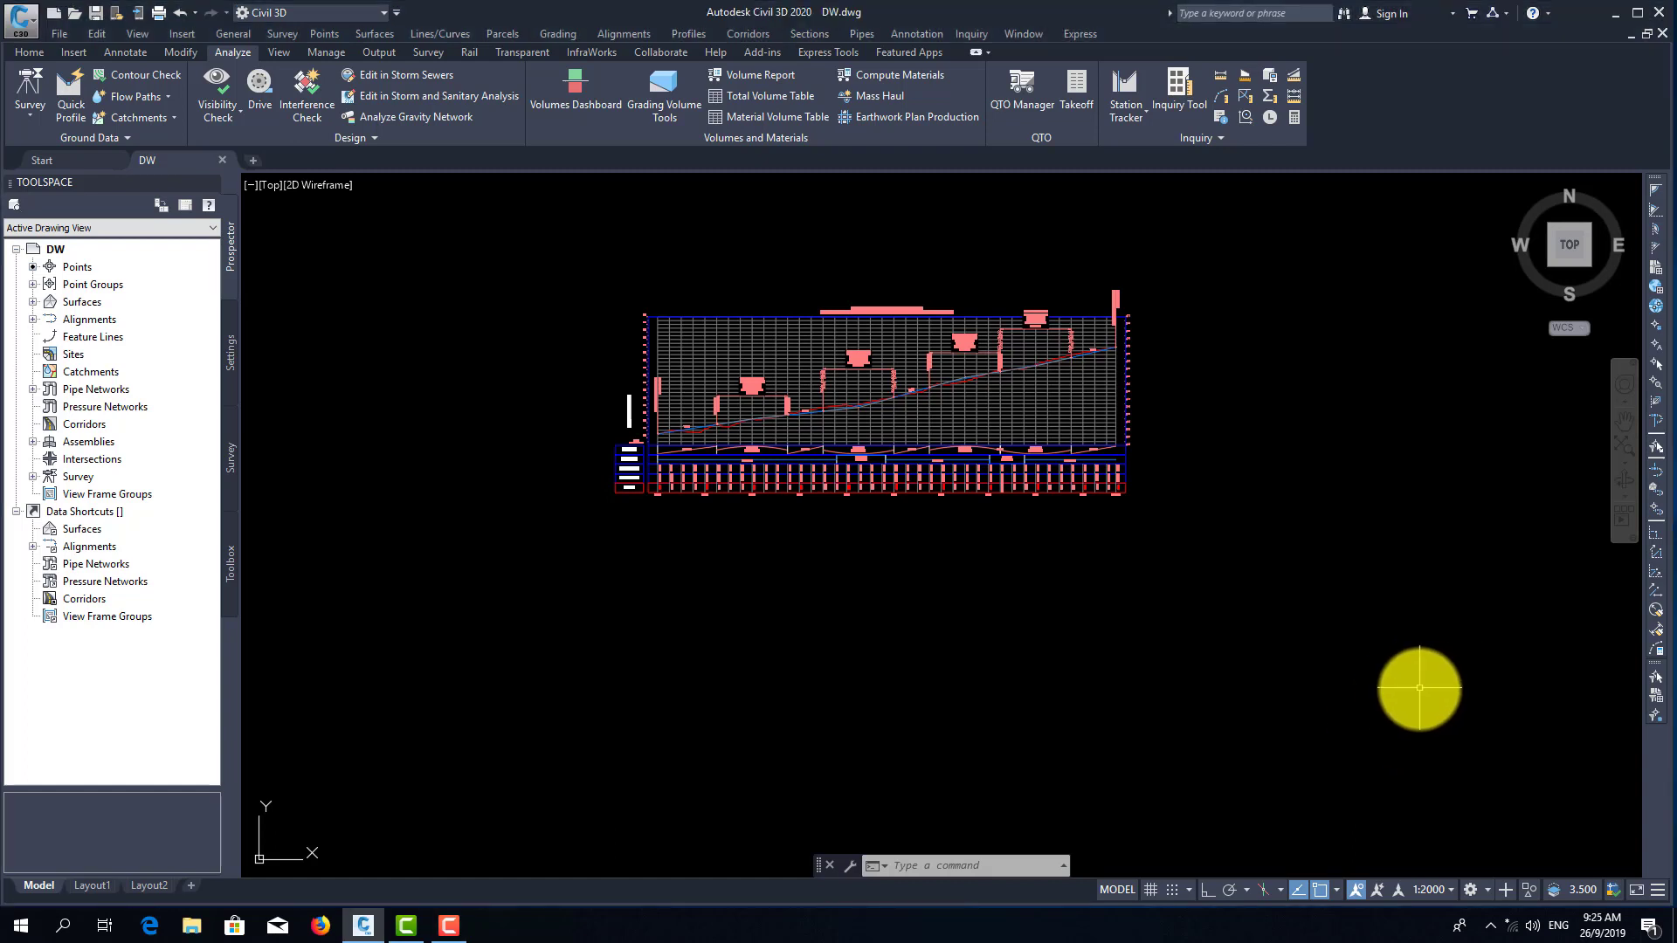
middle_click_drag(1271, 713, 1213, 704)
middle_click_drag(1123, 644, 1030, 535)
middle_click_drag(908, 544, 919, 543)
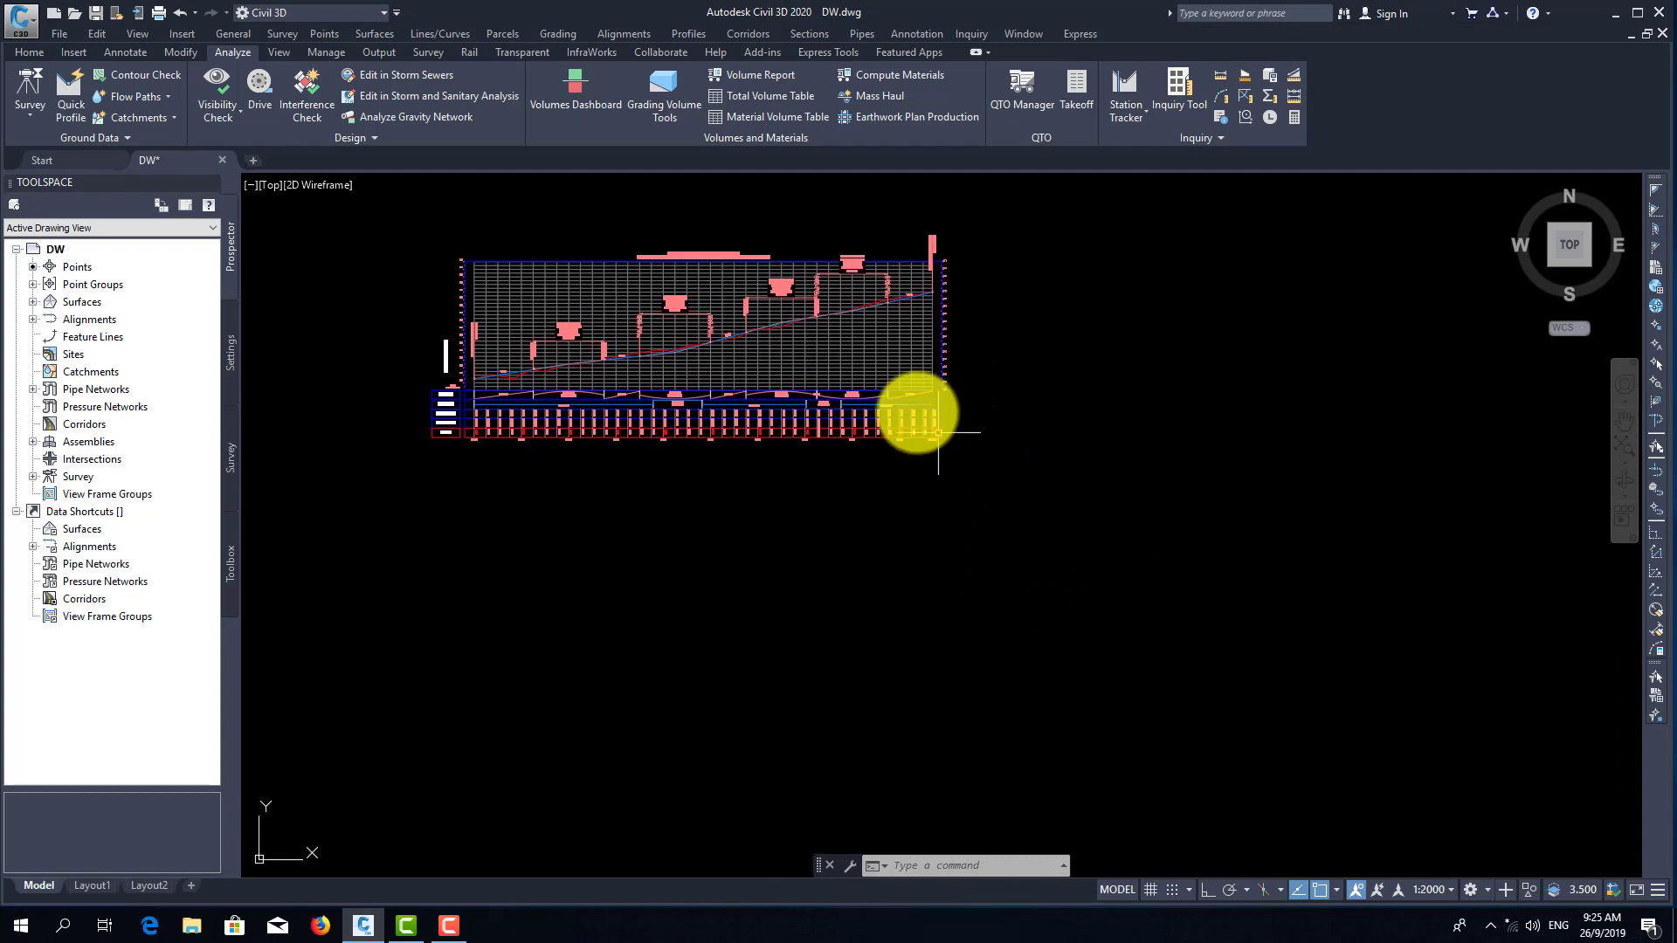
mouse_move(693, 355)
middle_mouse_down()
mouse_move(996, 449)
mouse_move(1031, 481)
middle_mouse_up()
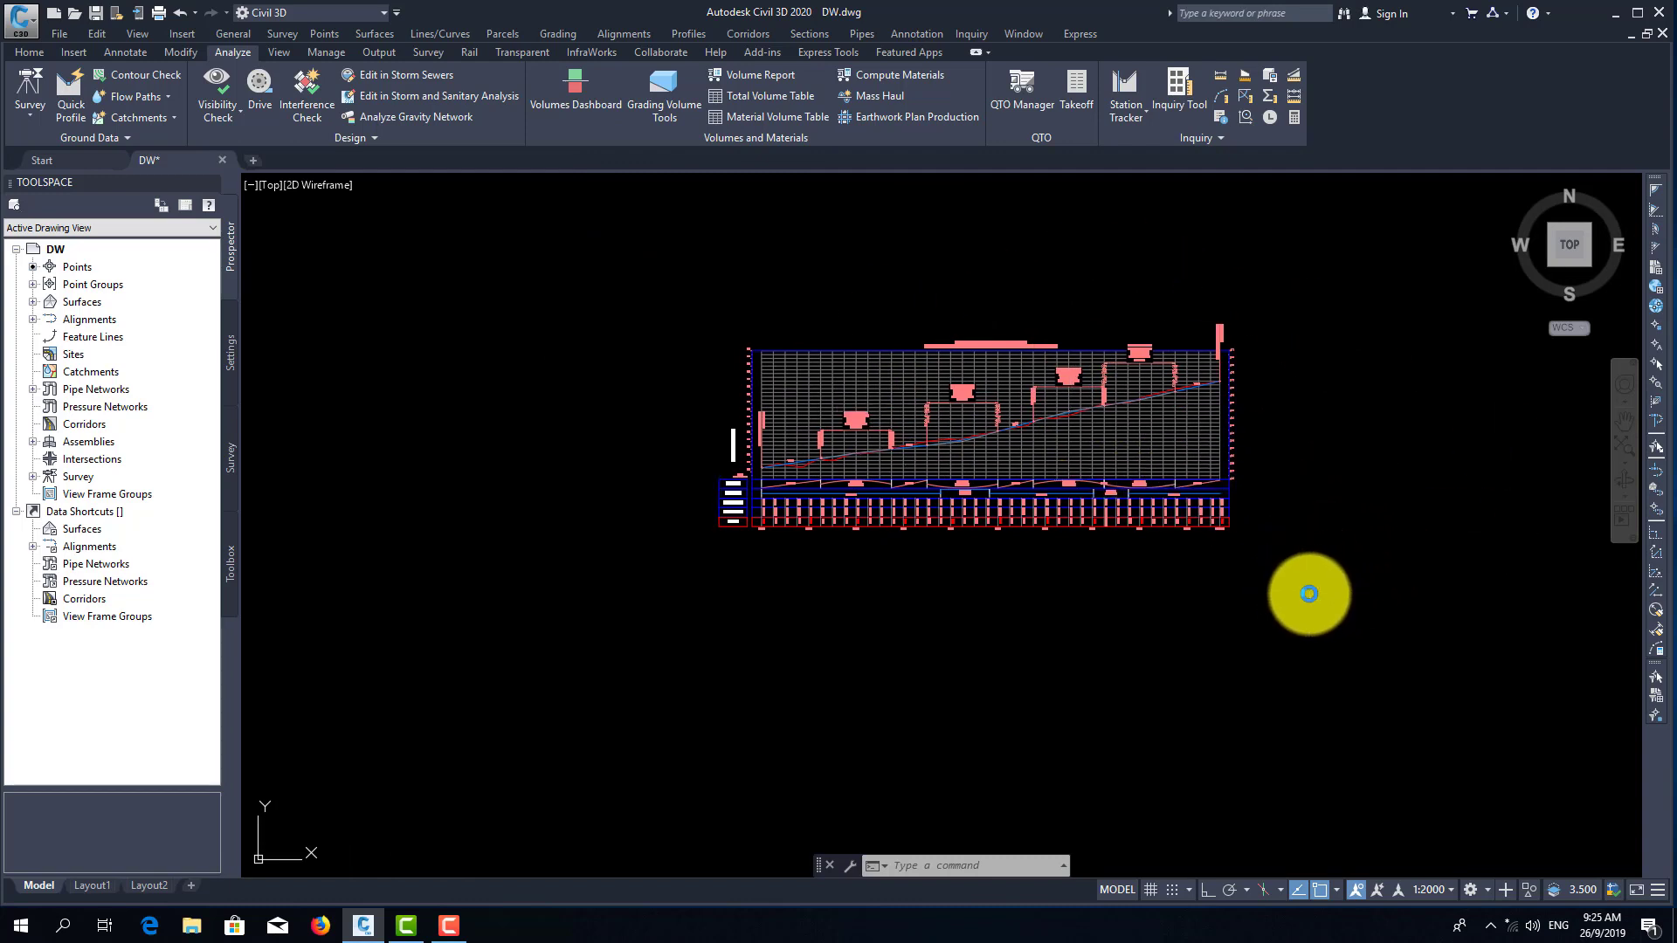
mouse_move(1302, 591)
middle_mouse_down()
mouse_move(1217, 572)
mouse_move(1168, 529)
middle_mouse_up()
- Create an assembly named "y" with the Basic style and All Codes set, placing its baseline in the empty area below the profile view
left_click(29, 52)
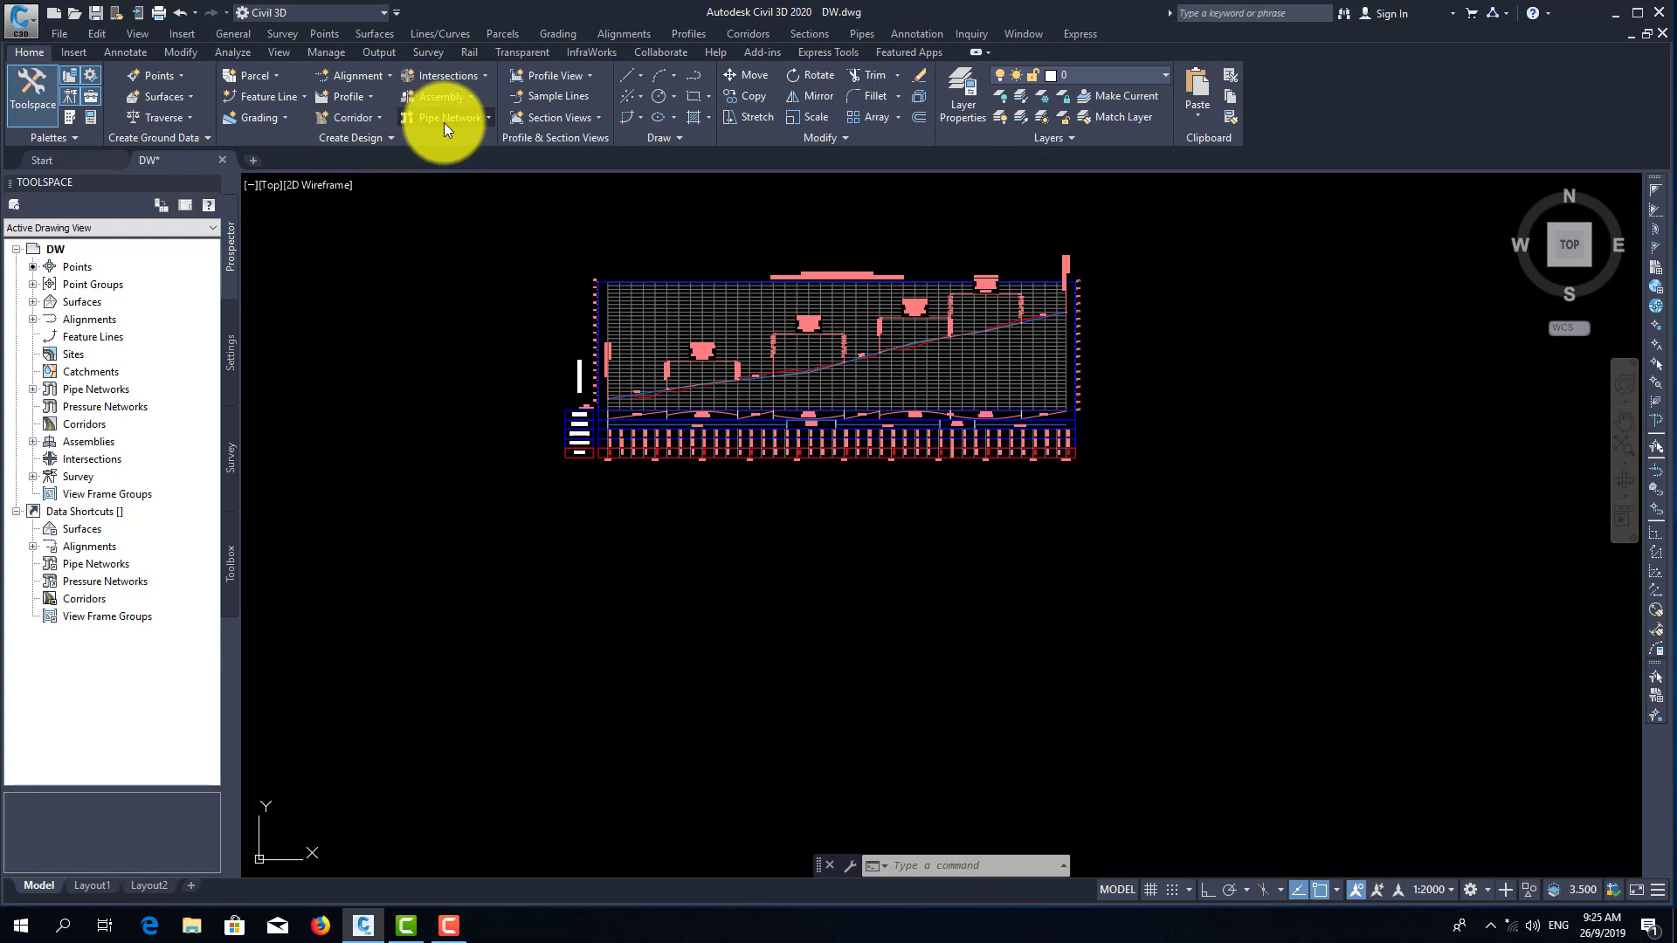
left_click(468, 102)
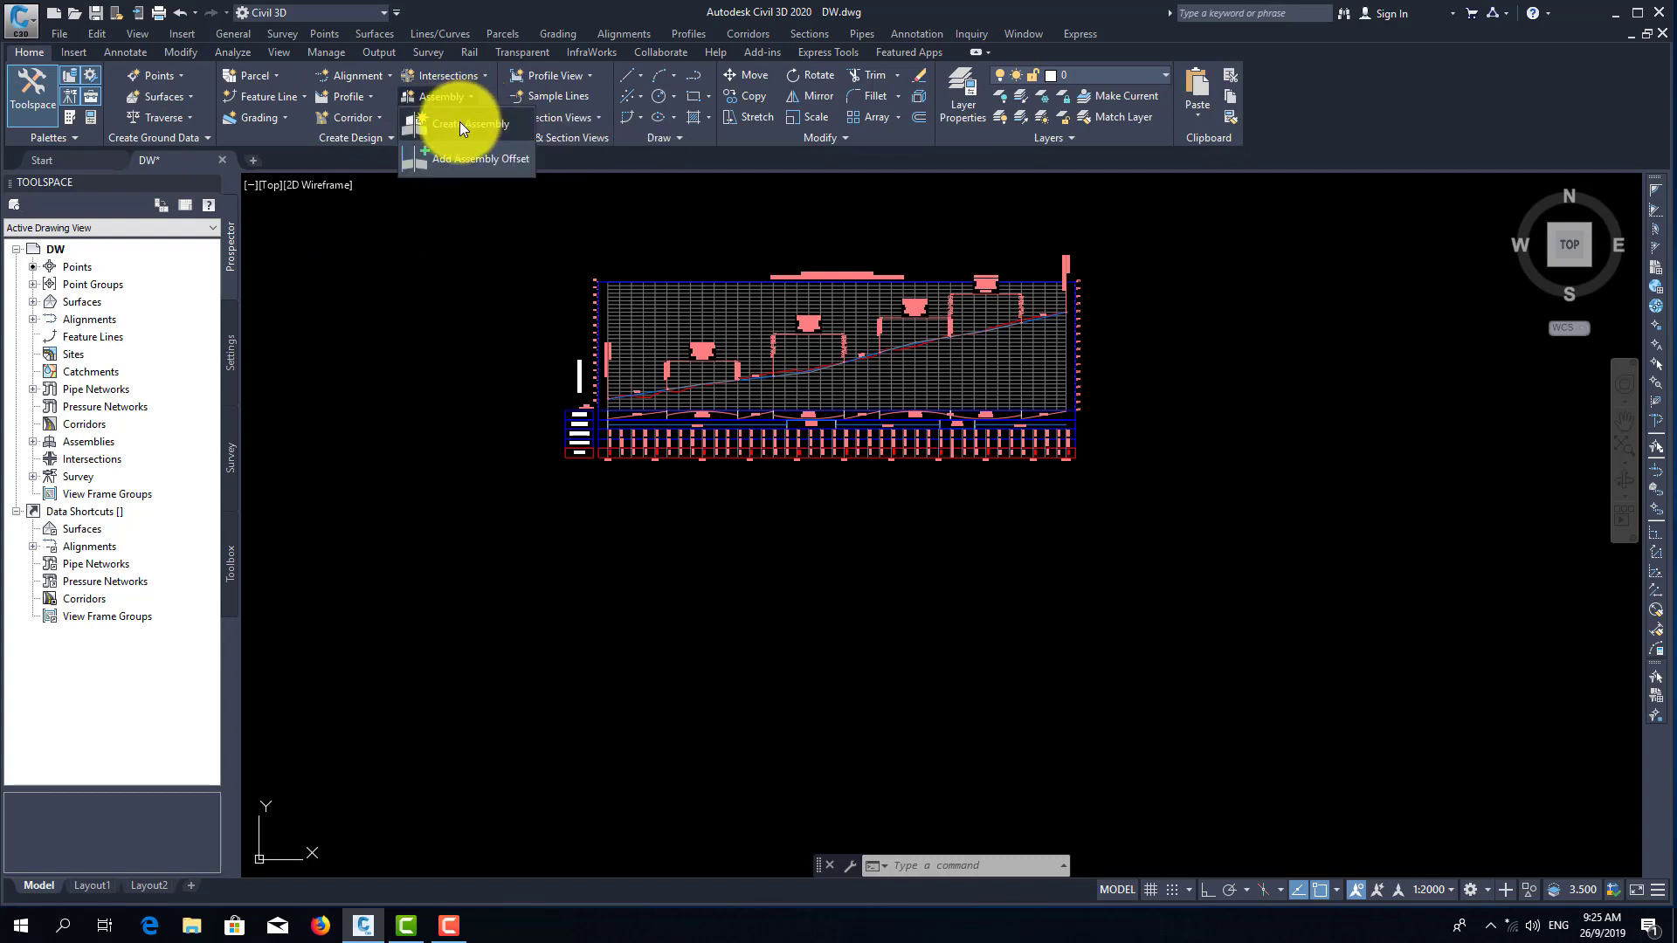
left_click(459, 122)
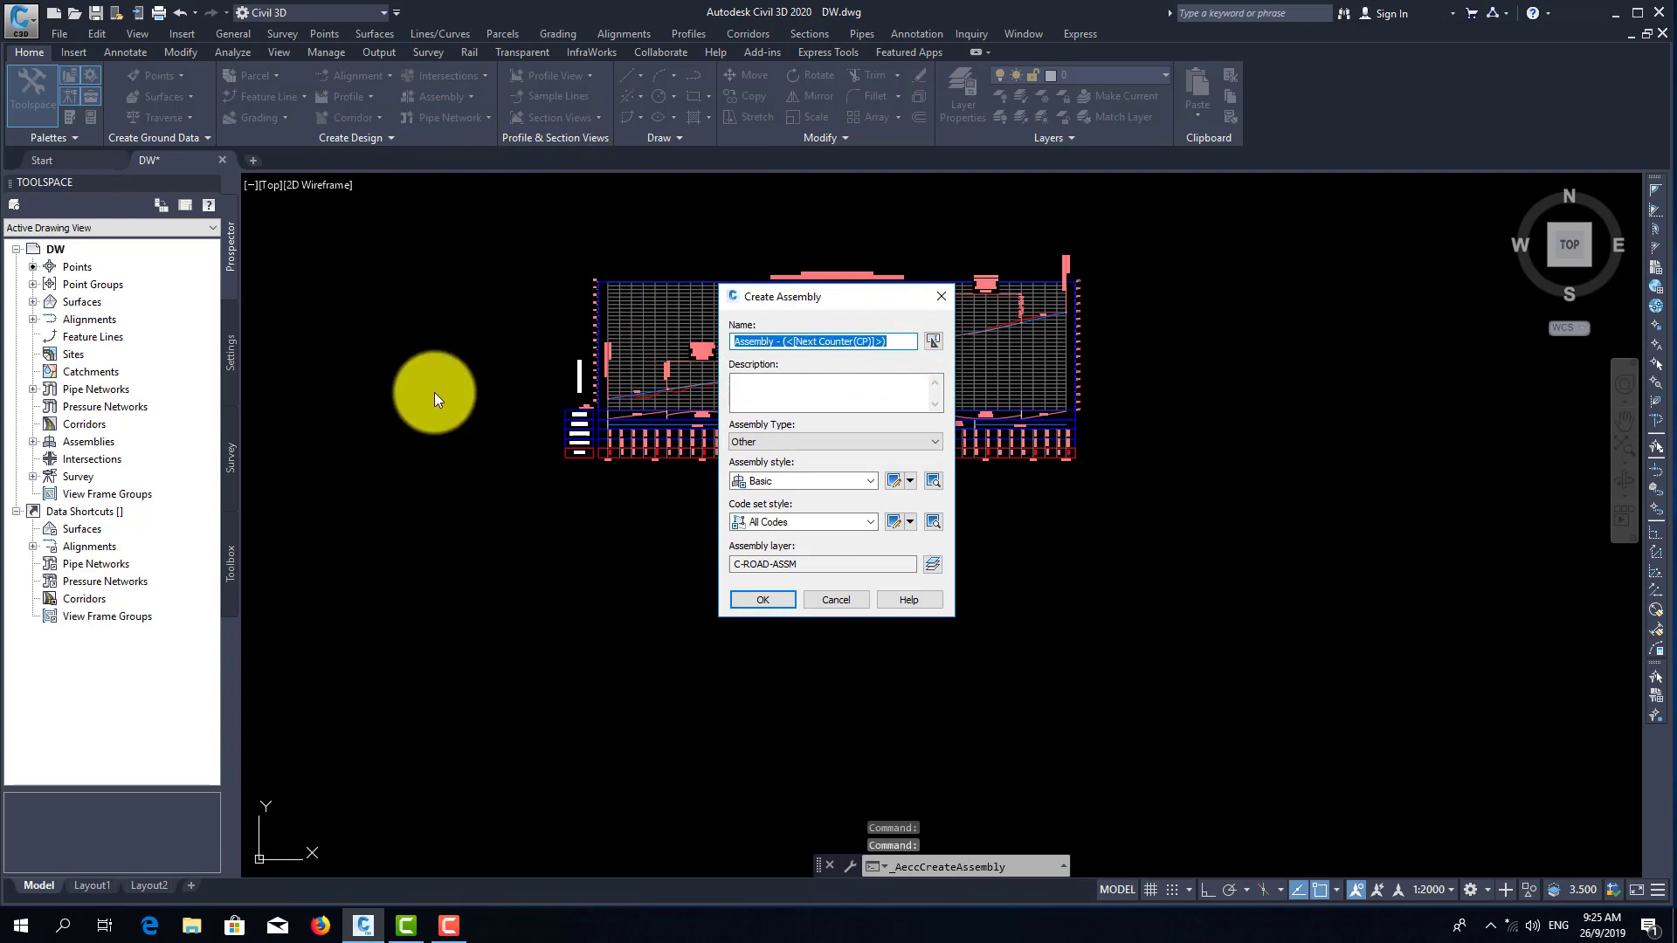
type("y")
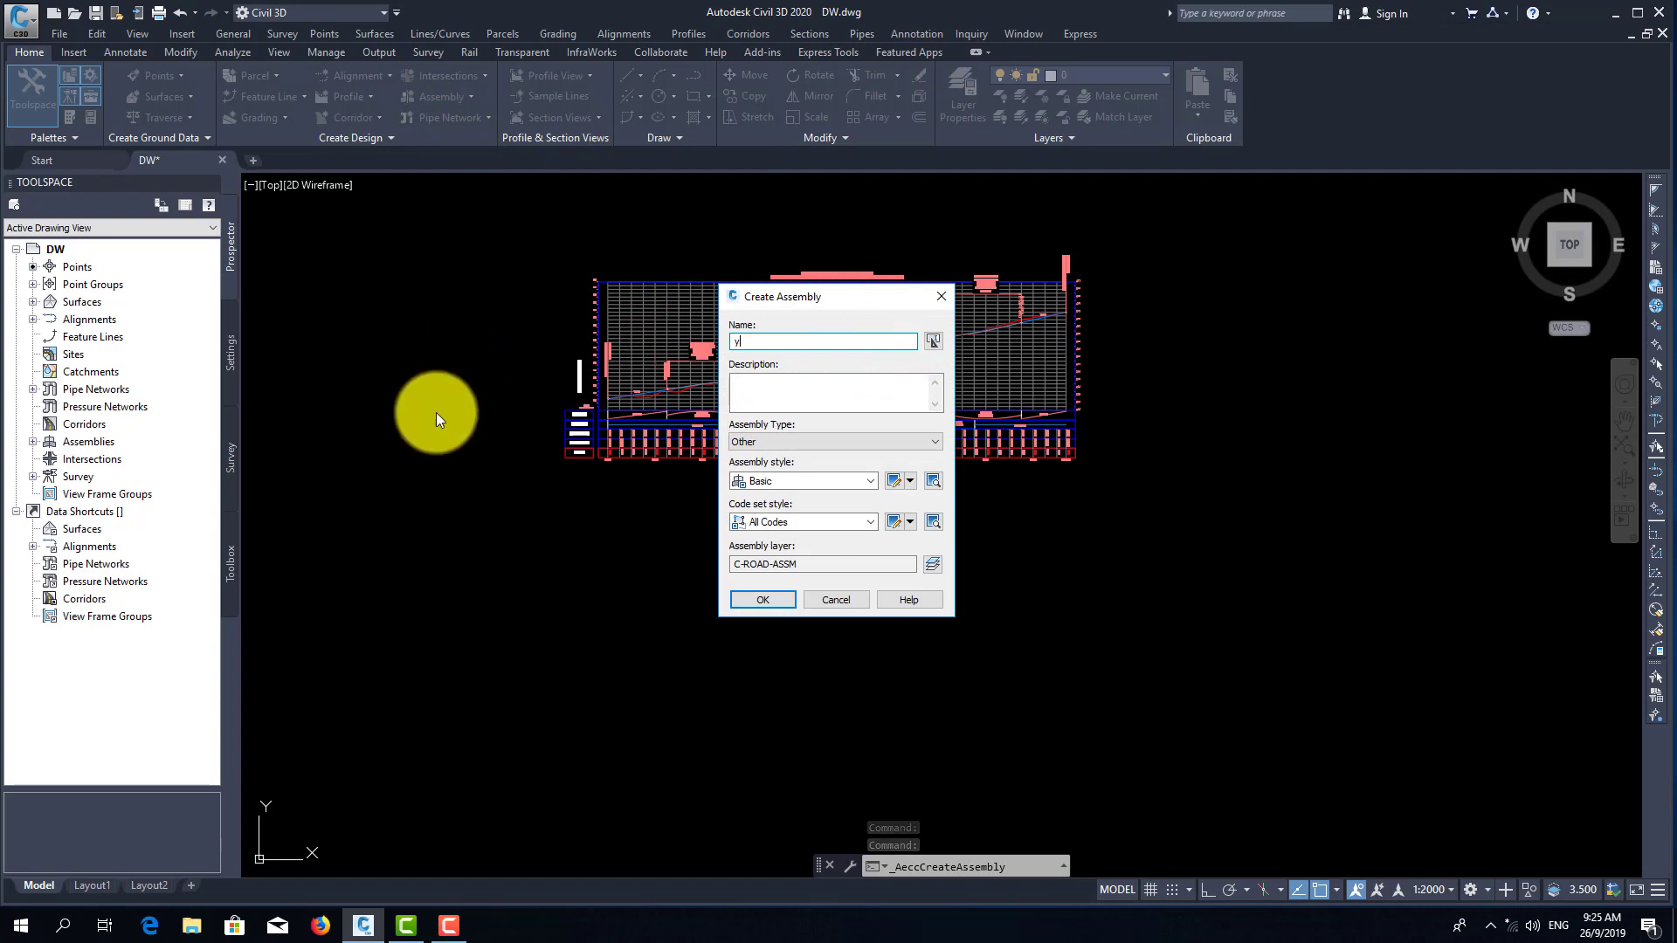
left_click(774, 601)
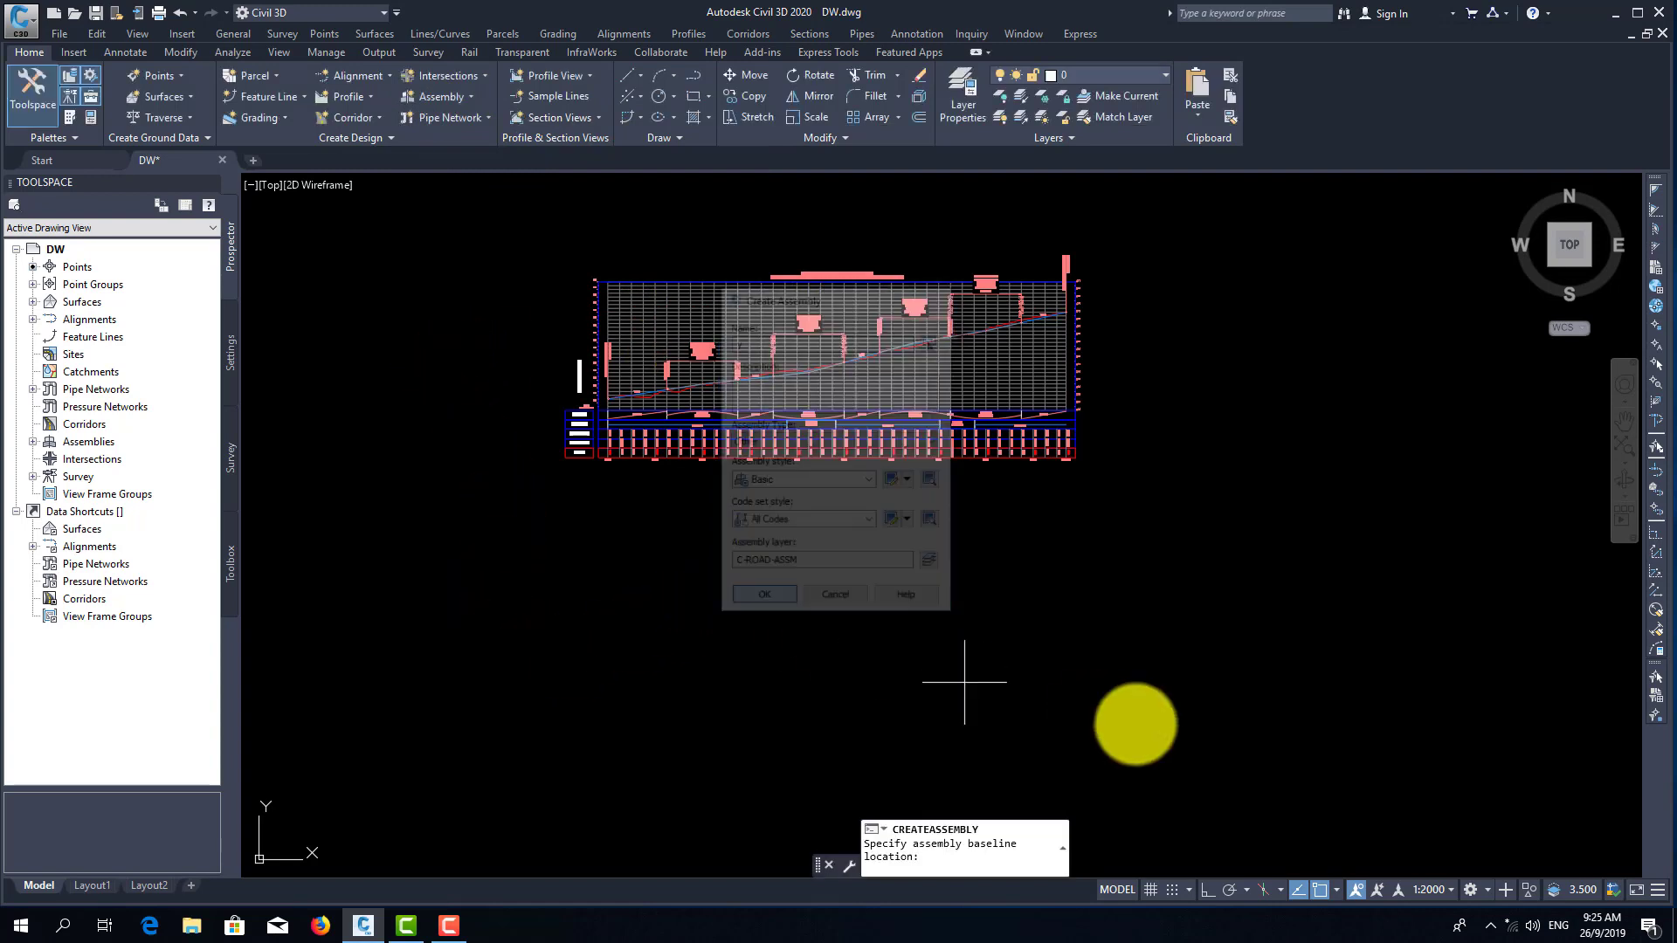
left_click(1214, 719)
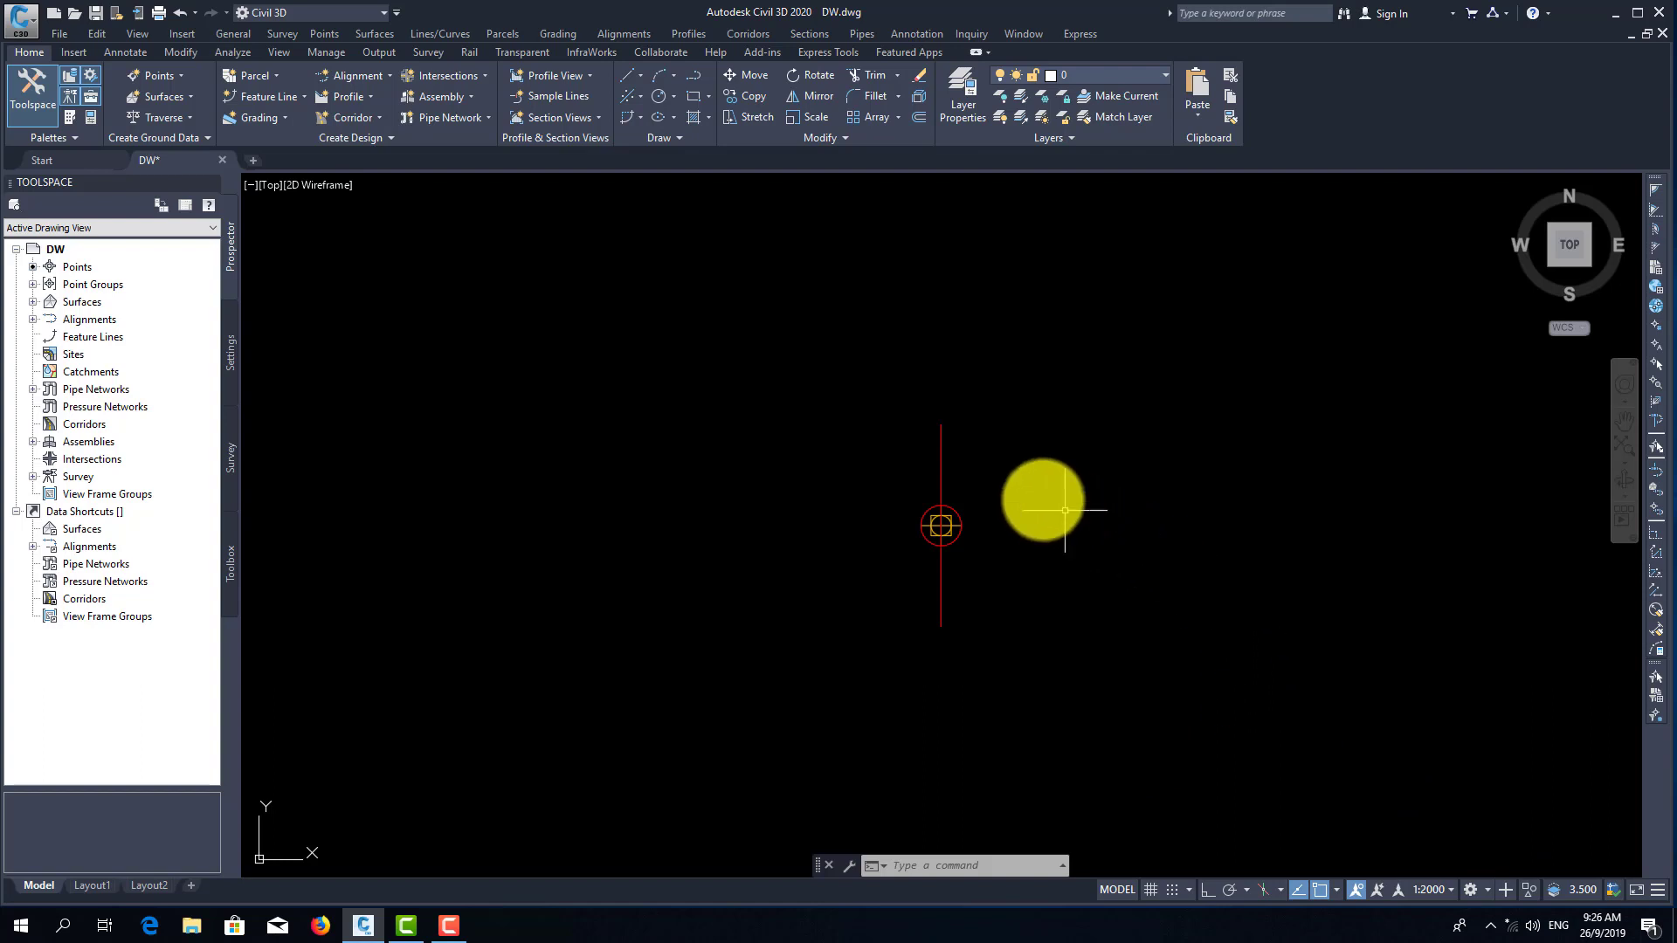
- Start inserting a LaneSuperelevationAOR subassembly from the metric Lanes subassemblies and set its width to 4 m
left_click(72, 117)
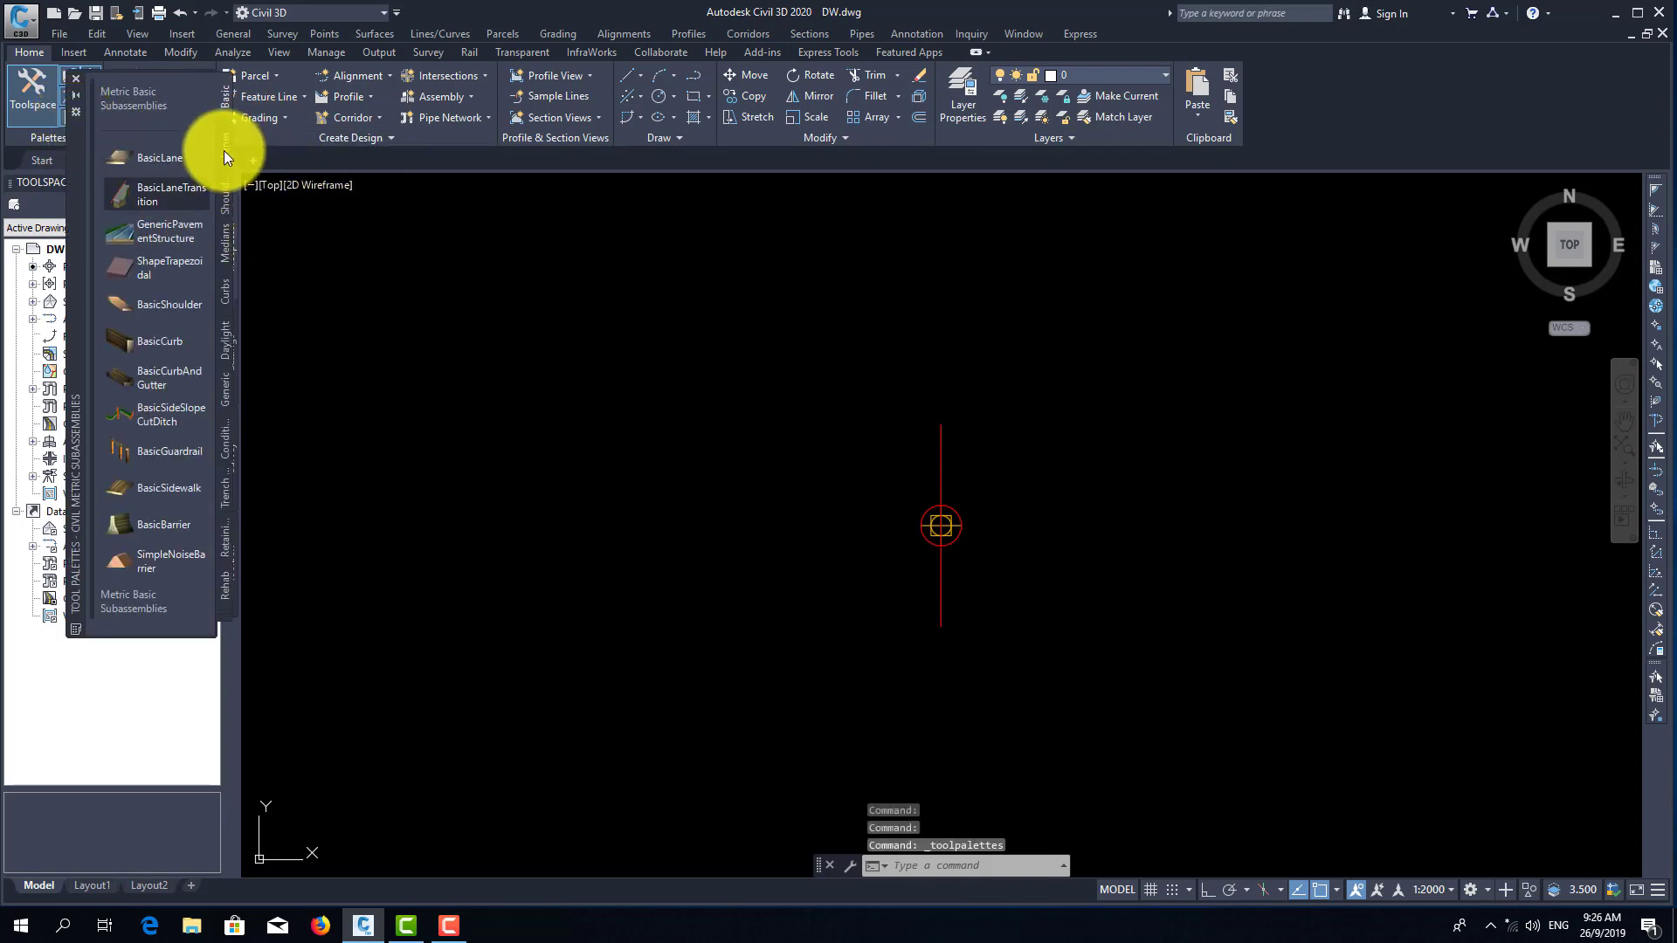
left_click(224, 150)
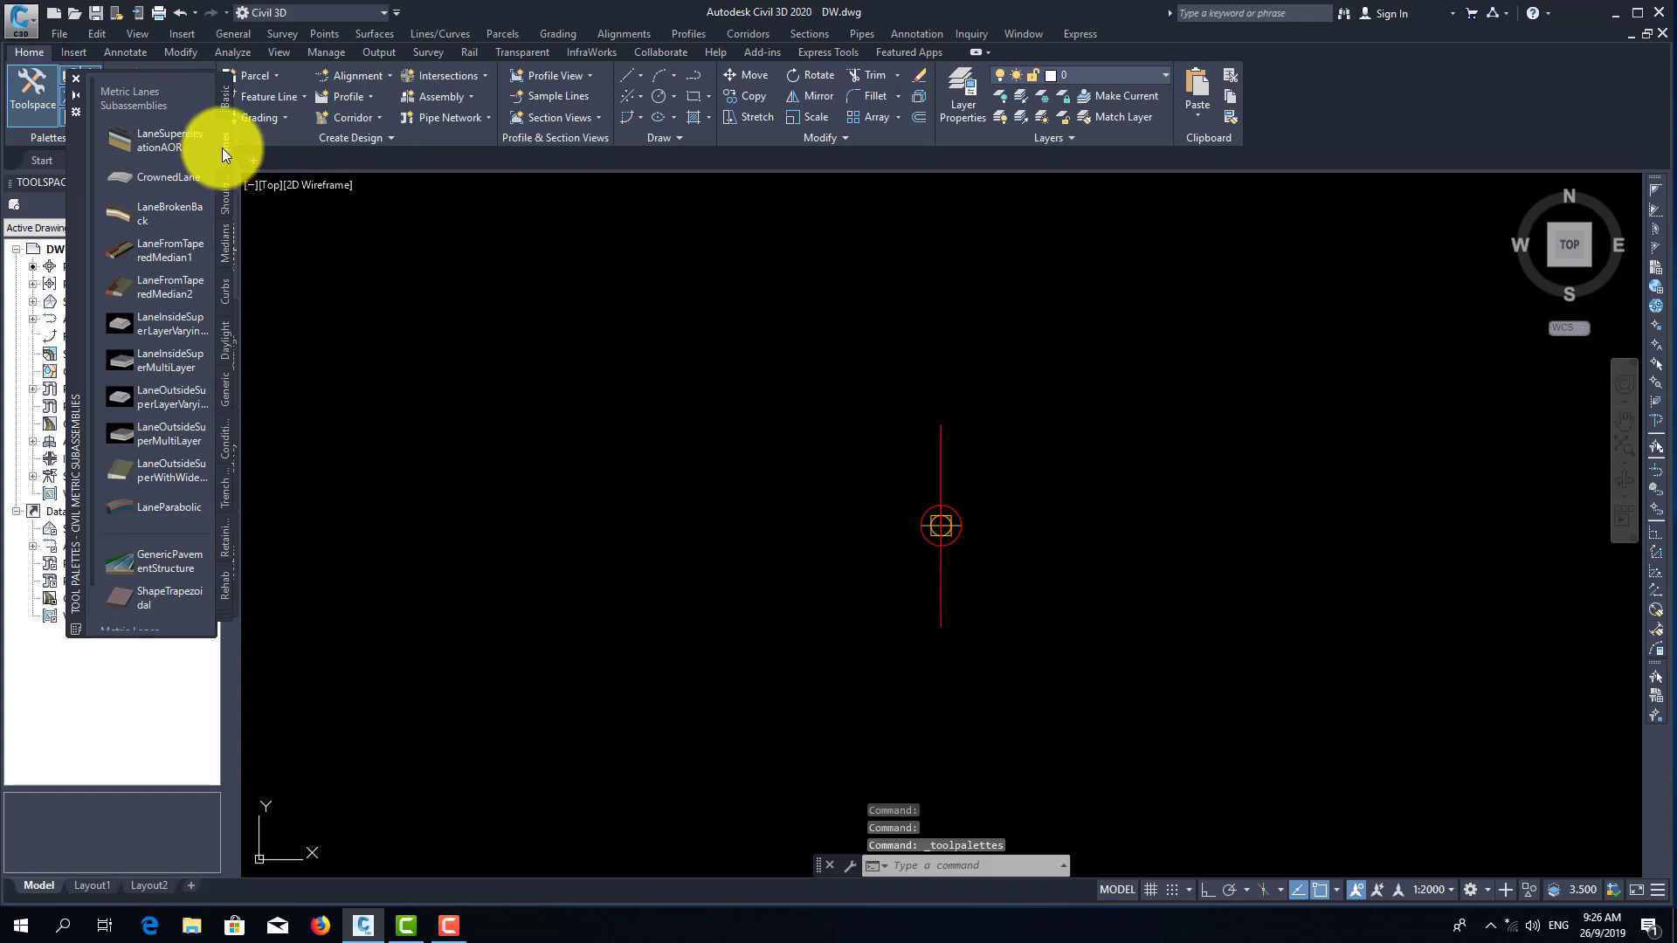
left_click(130, 139)
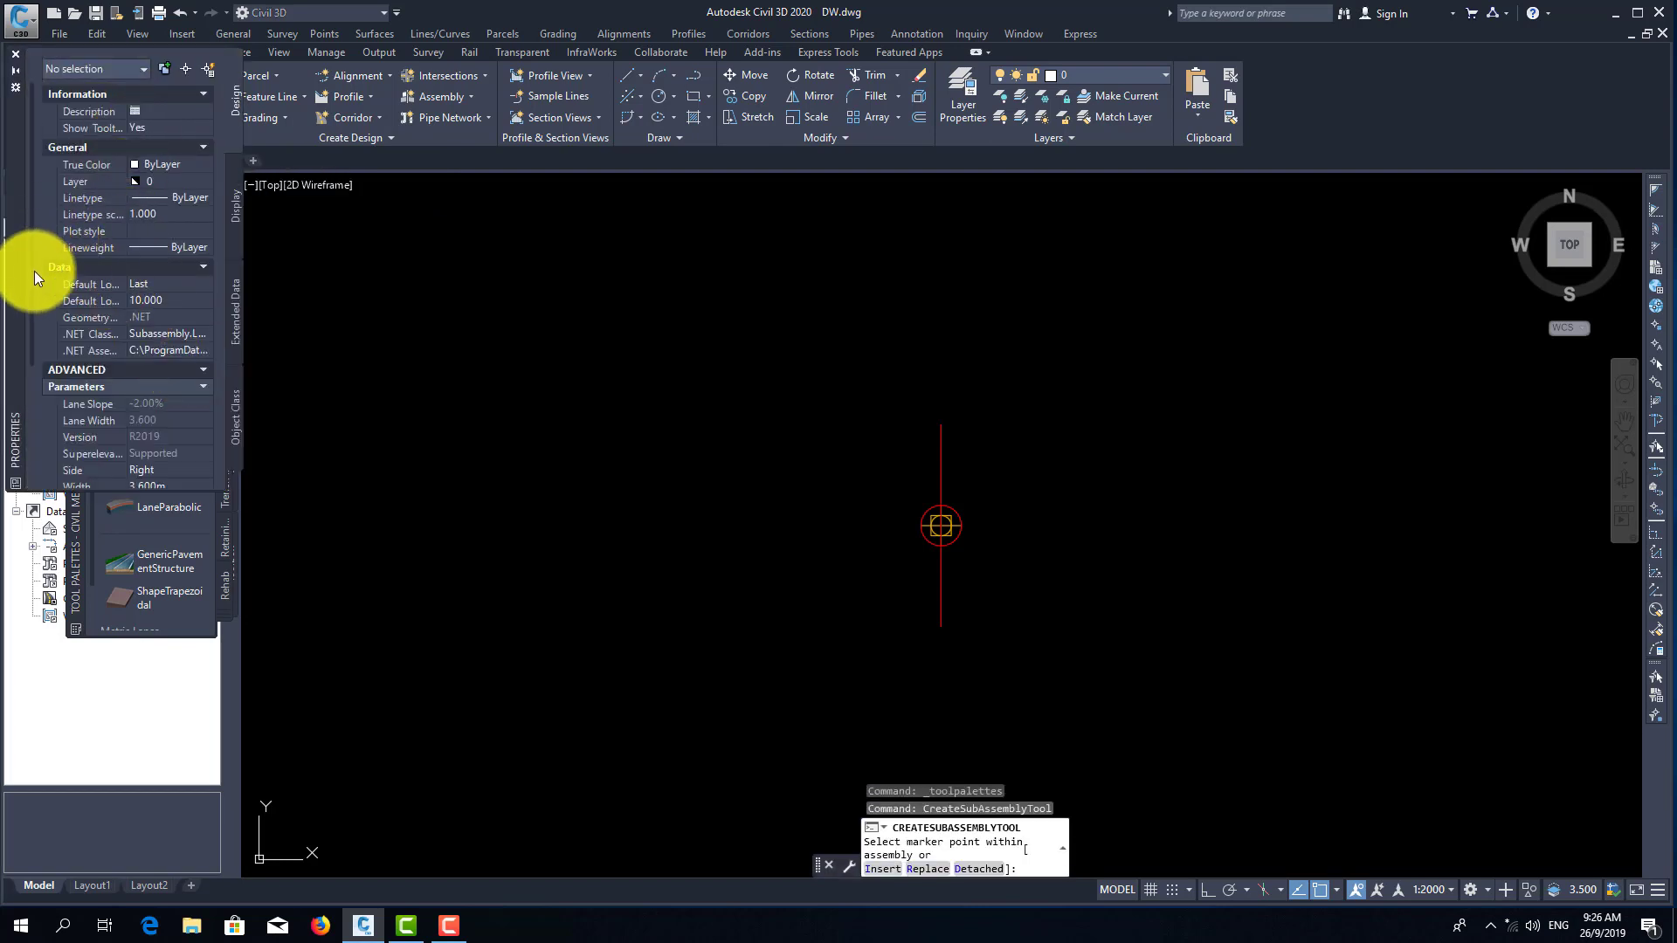
scroll(34, 271, "down", 3)
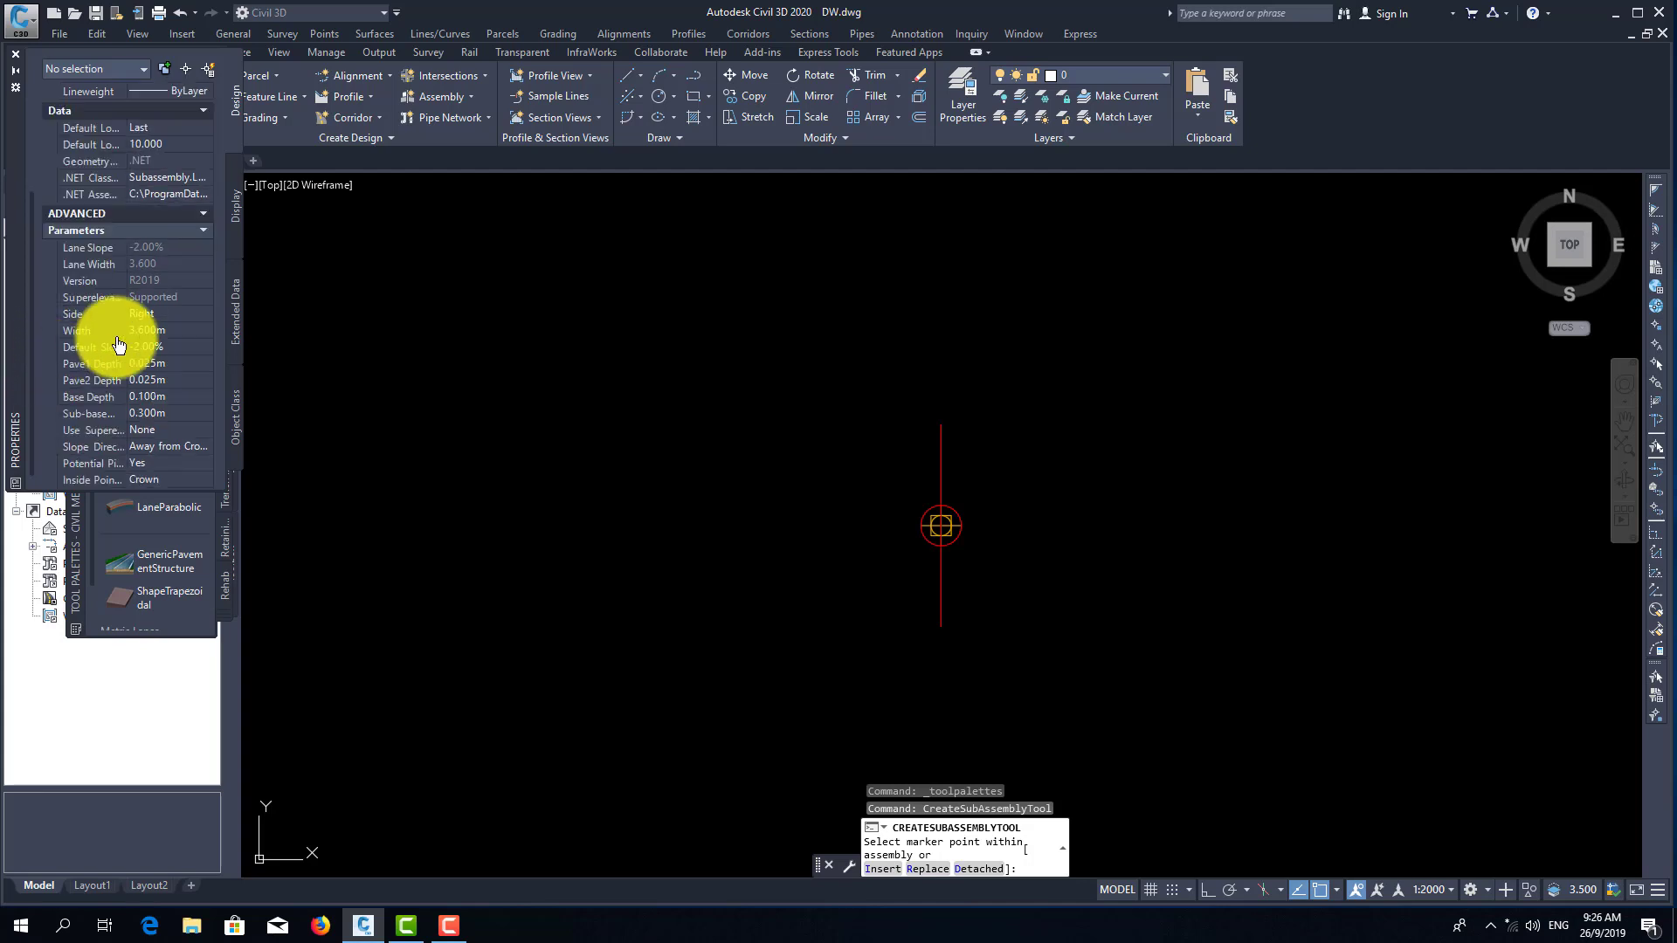
left_click(180, 332)
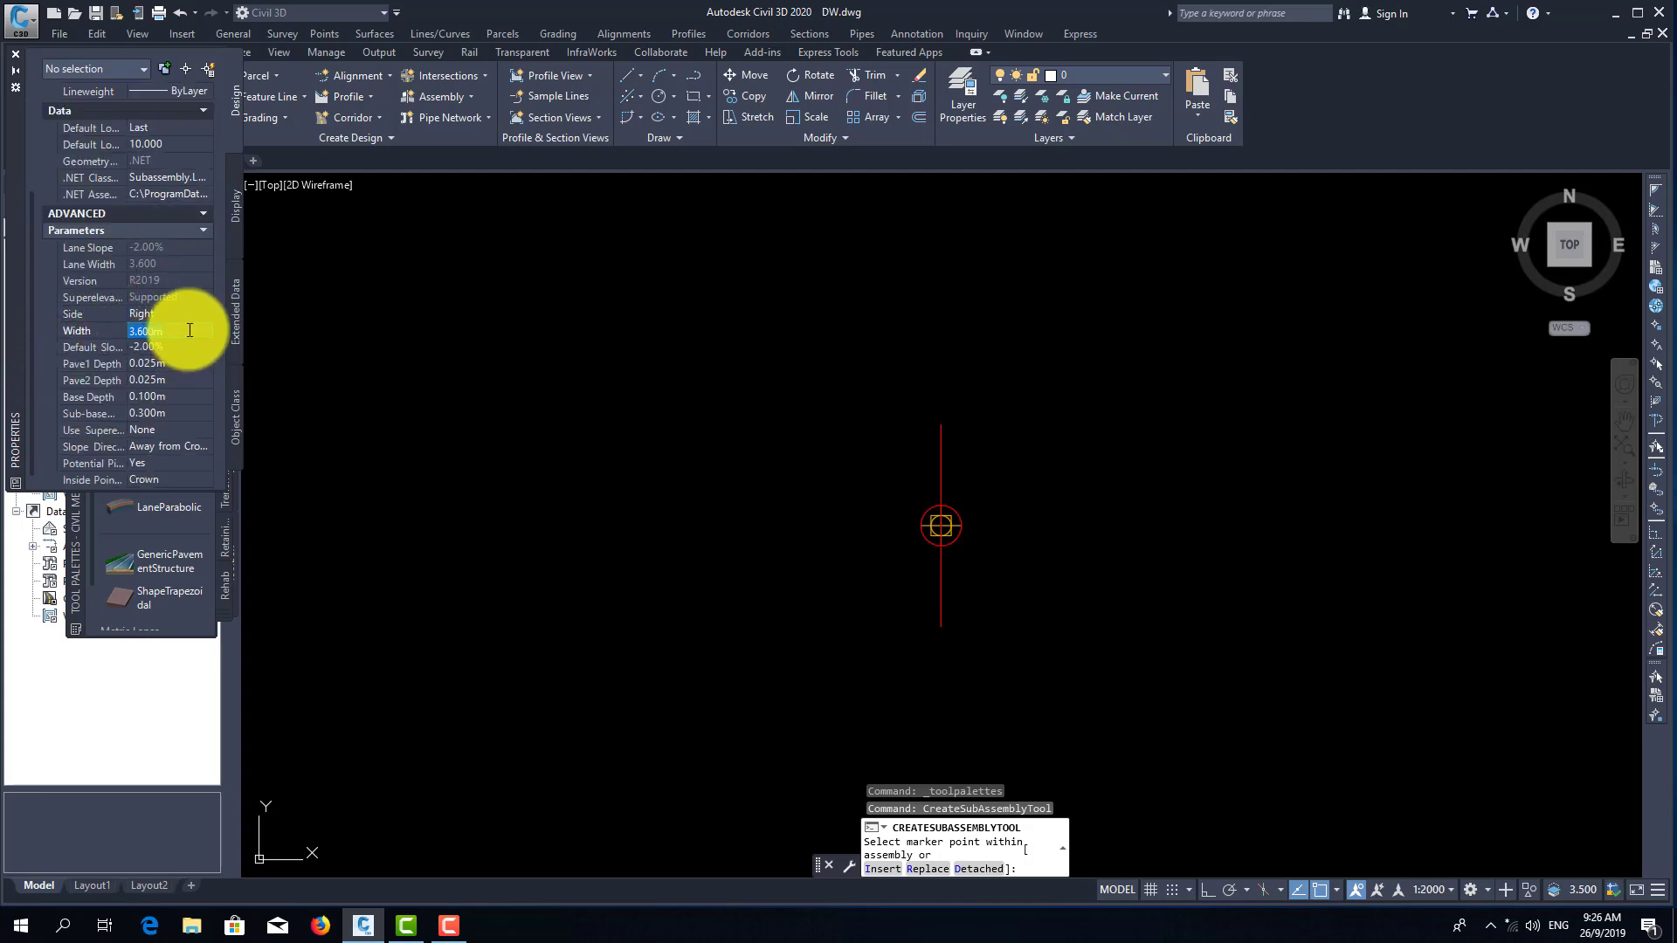
type("4")
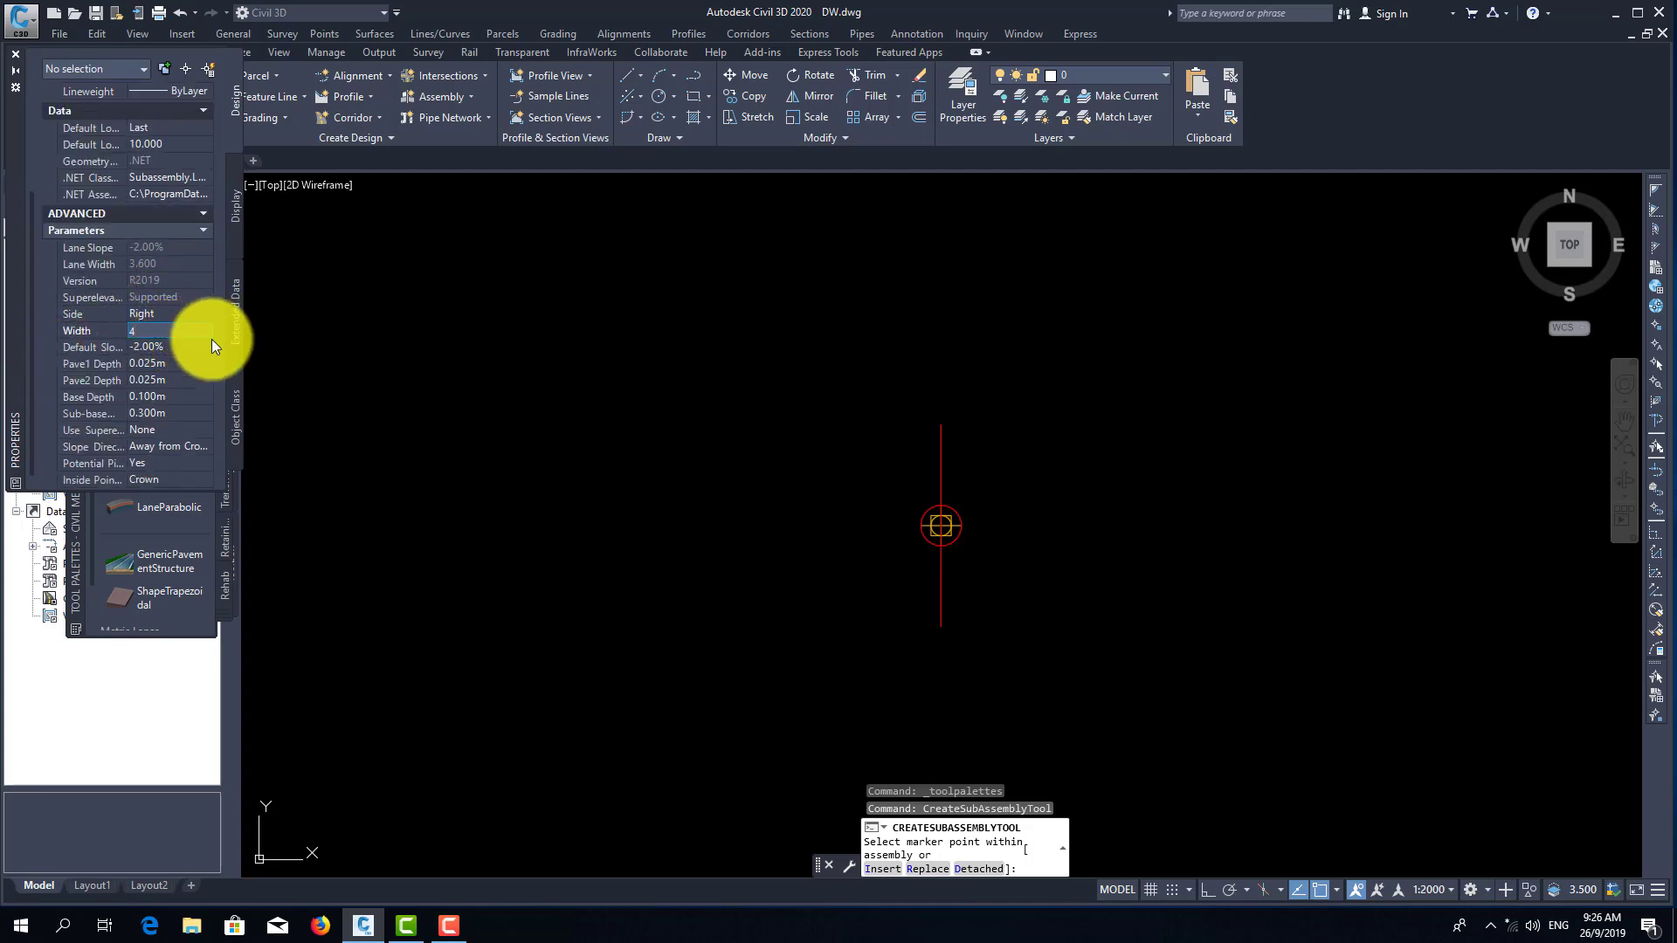
key("Tab")
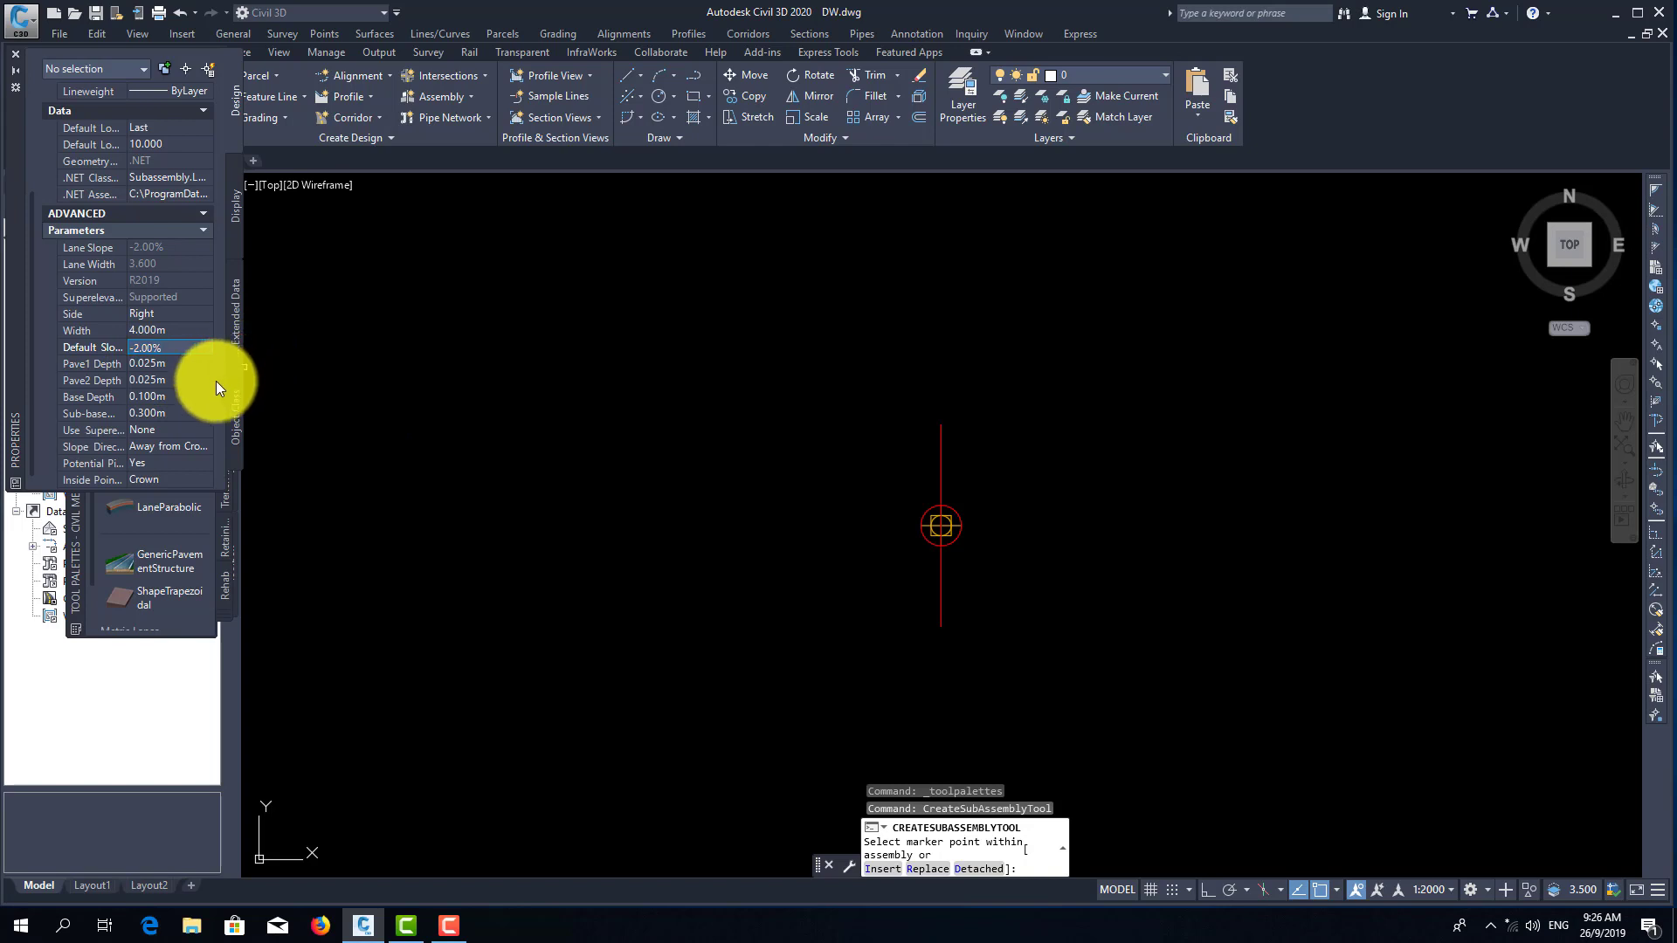
- Set the lane's superelevation use to Right Lane Outside and attach the lane to the assembly's baseline marker
left_click(197, 430)
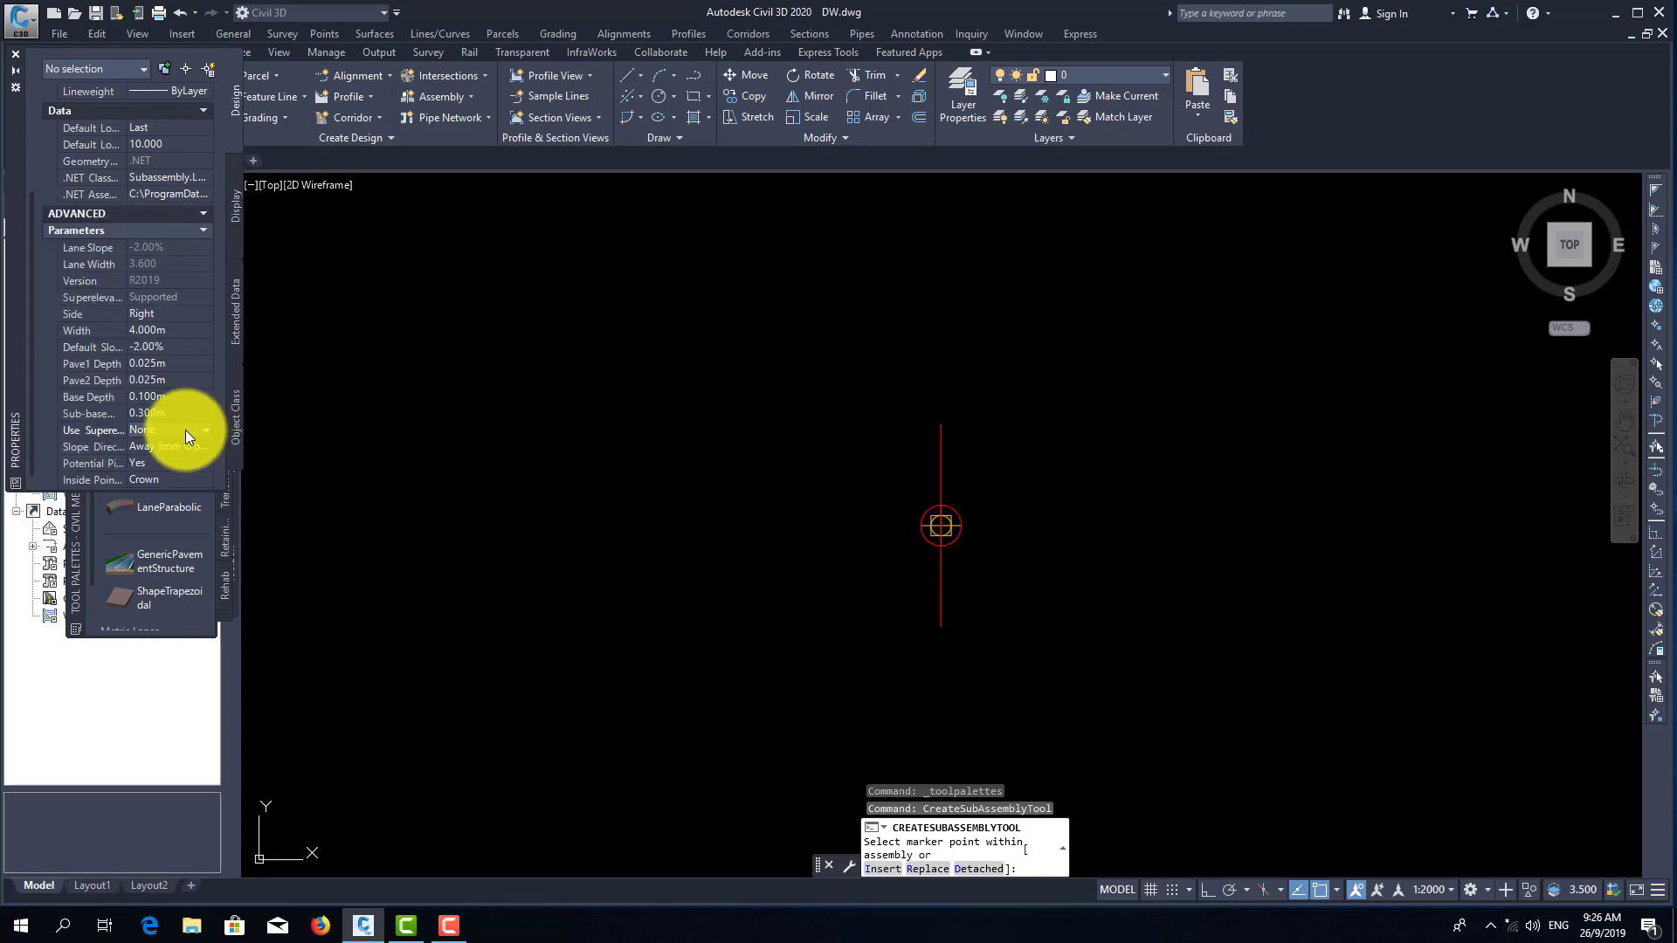
left_click(185, 430)
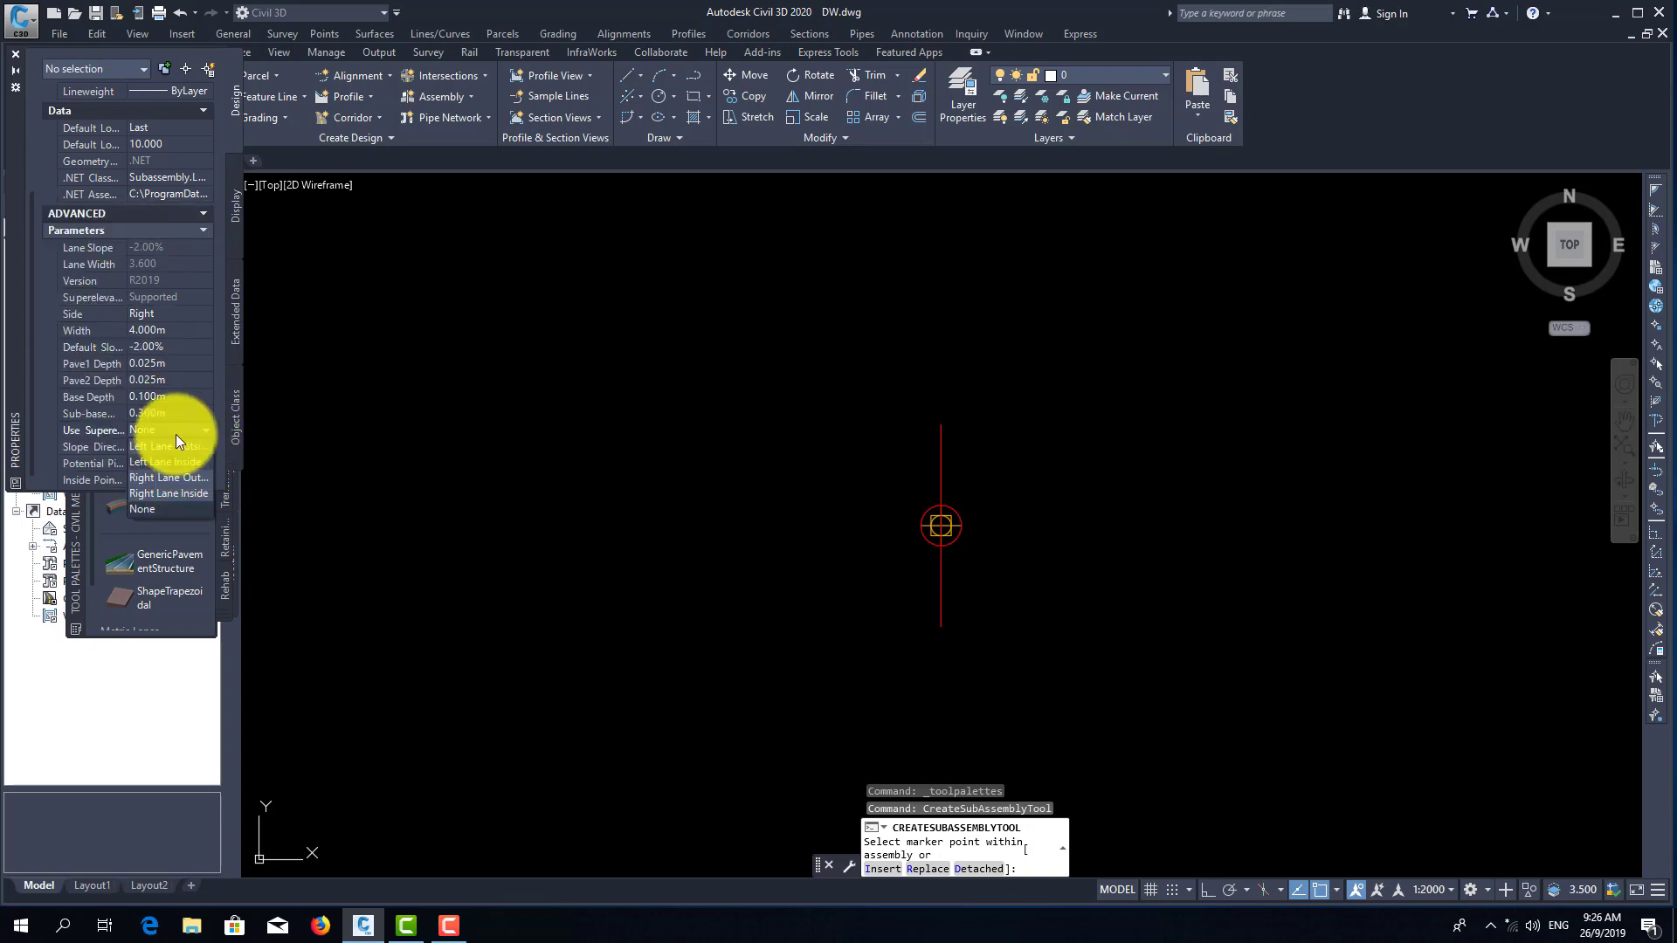
left_click(185, 480)
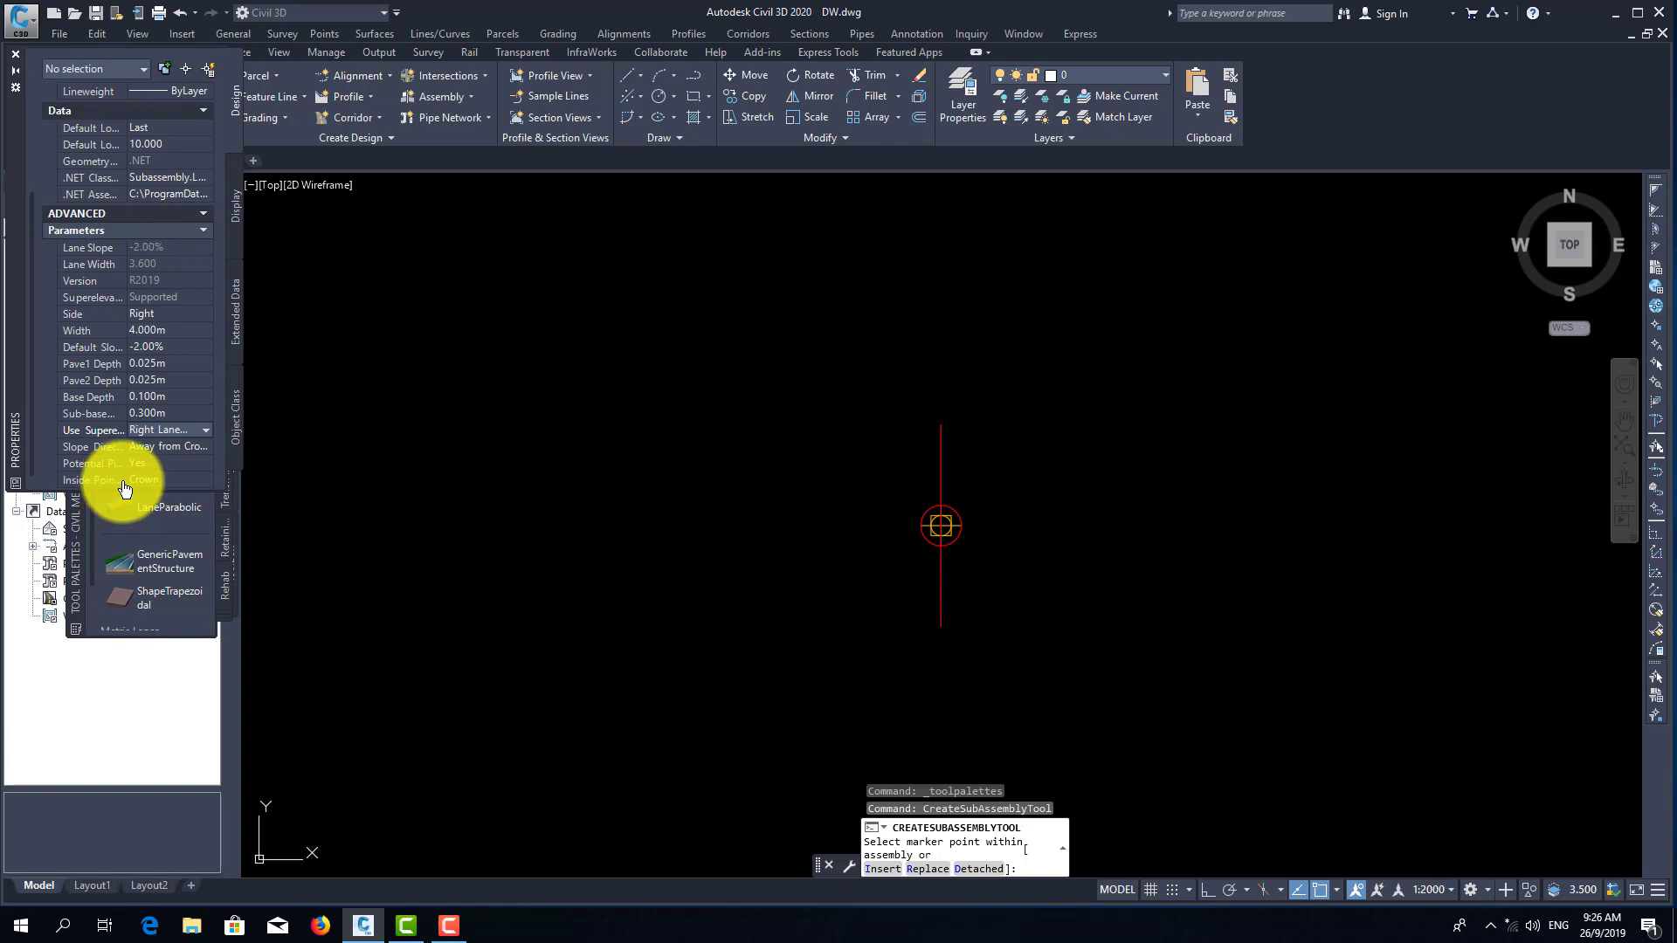
scroll(951, 524, "up", 3)
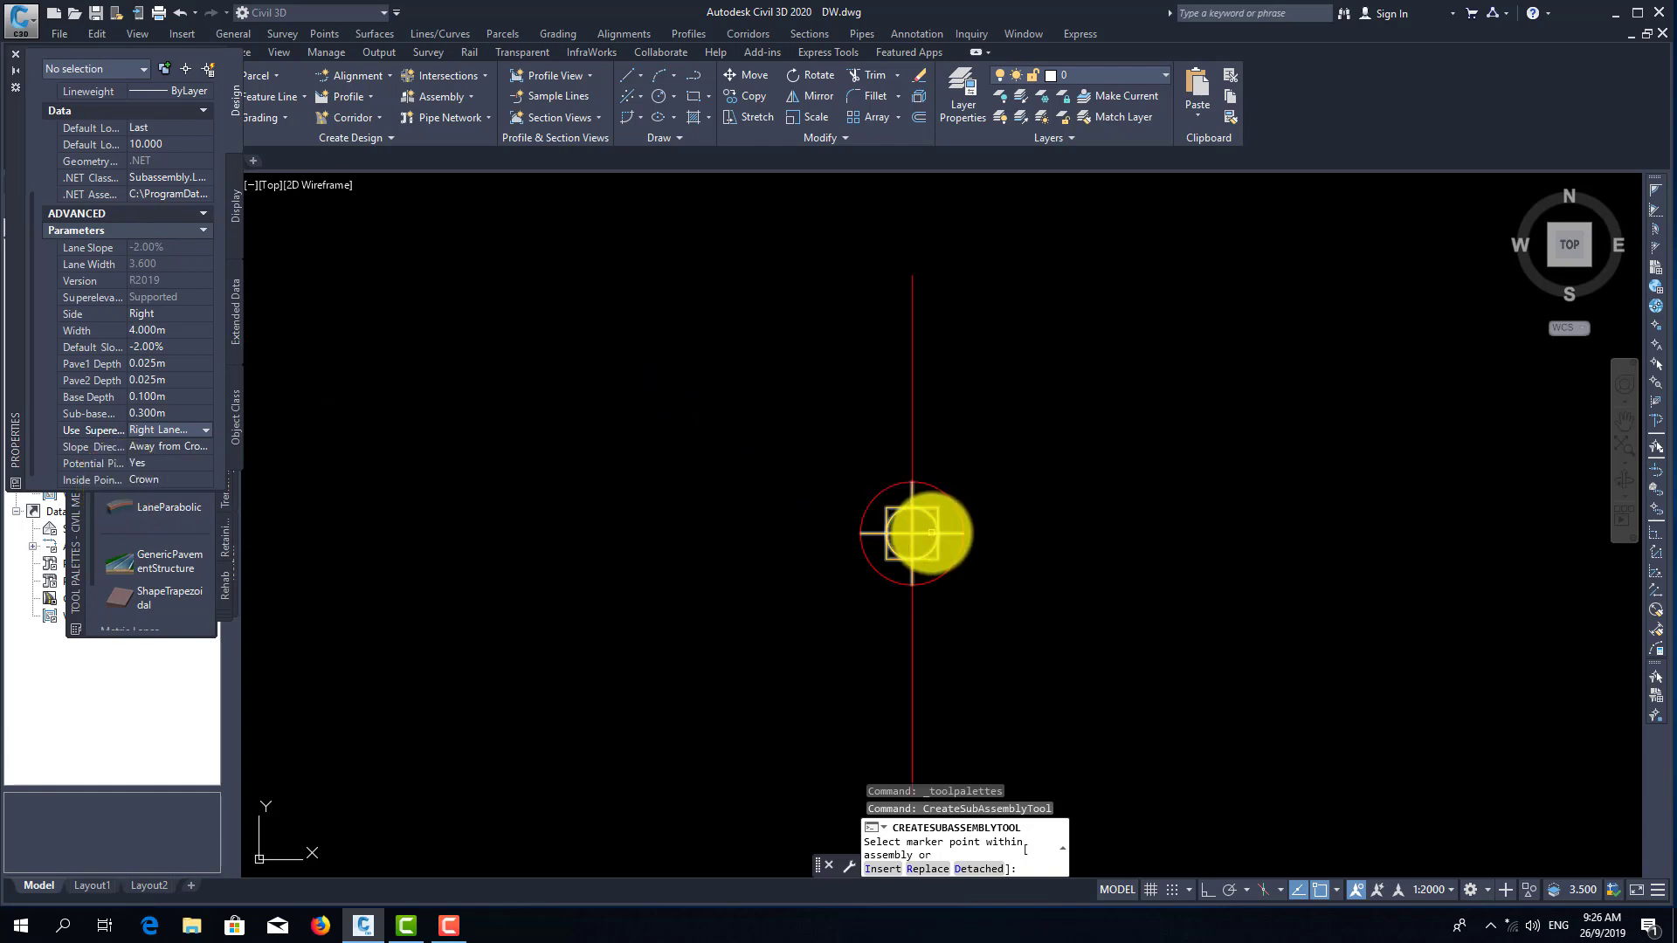
left_click(911, 532)
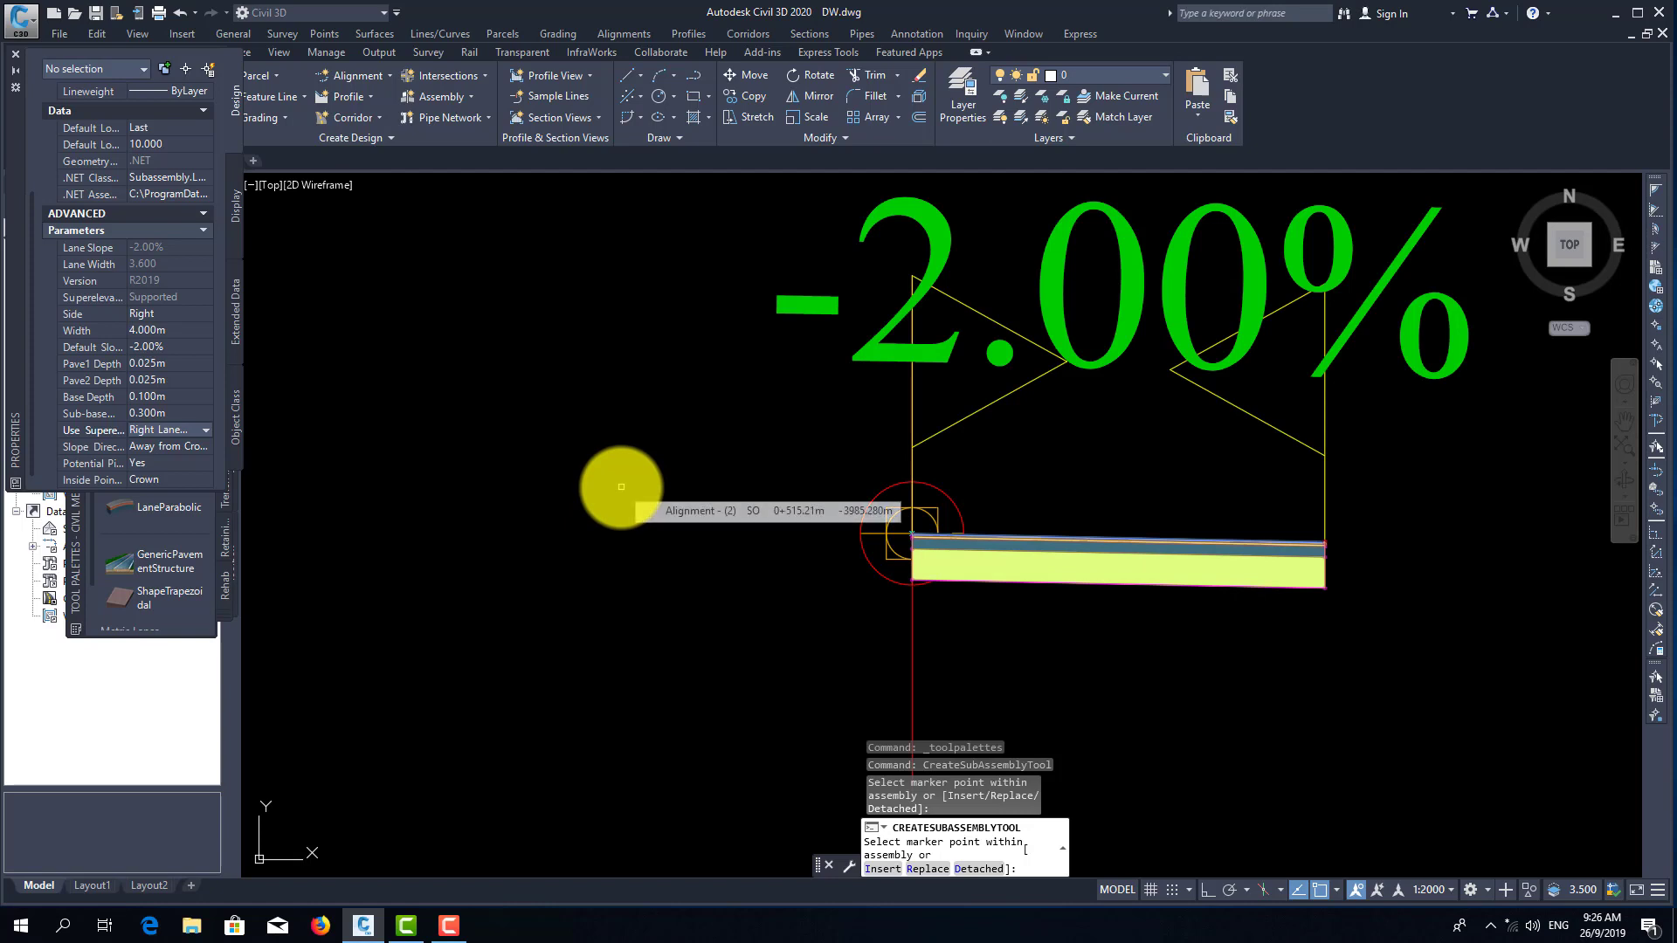
key("Escape")
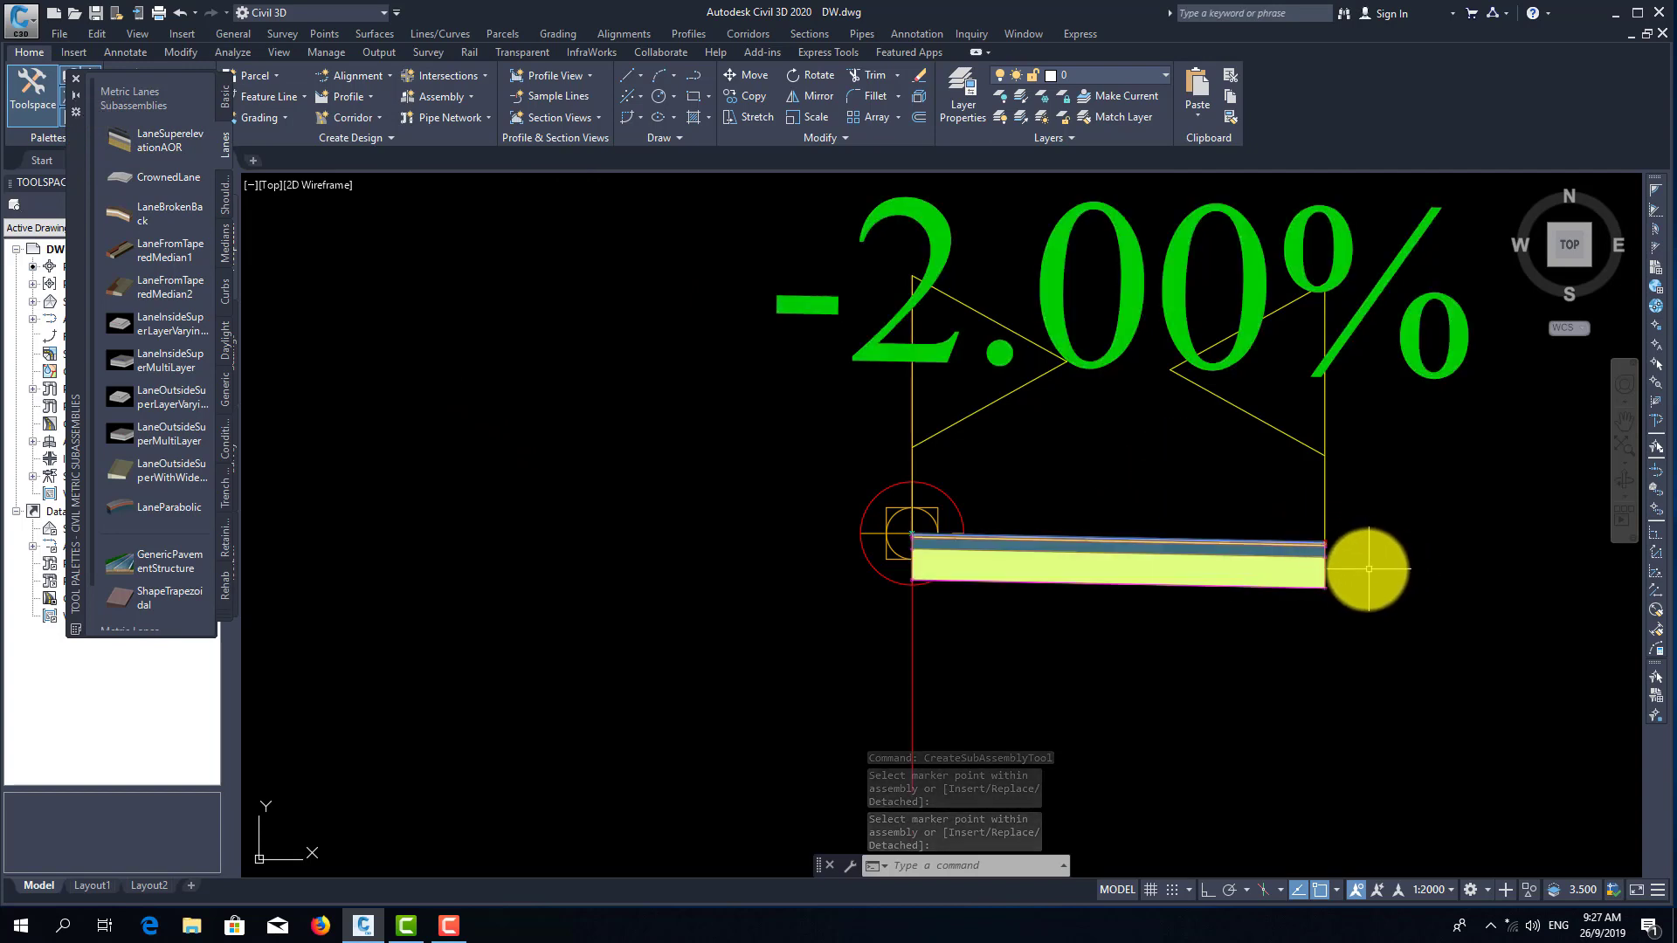
- Start inserting a ShoulderExtendAll subassembly from the metric Shoulders subassemblies and set its shoulder width to 0 m
left_click(222, 197)
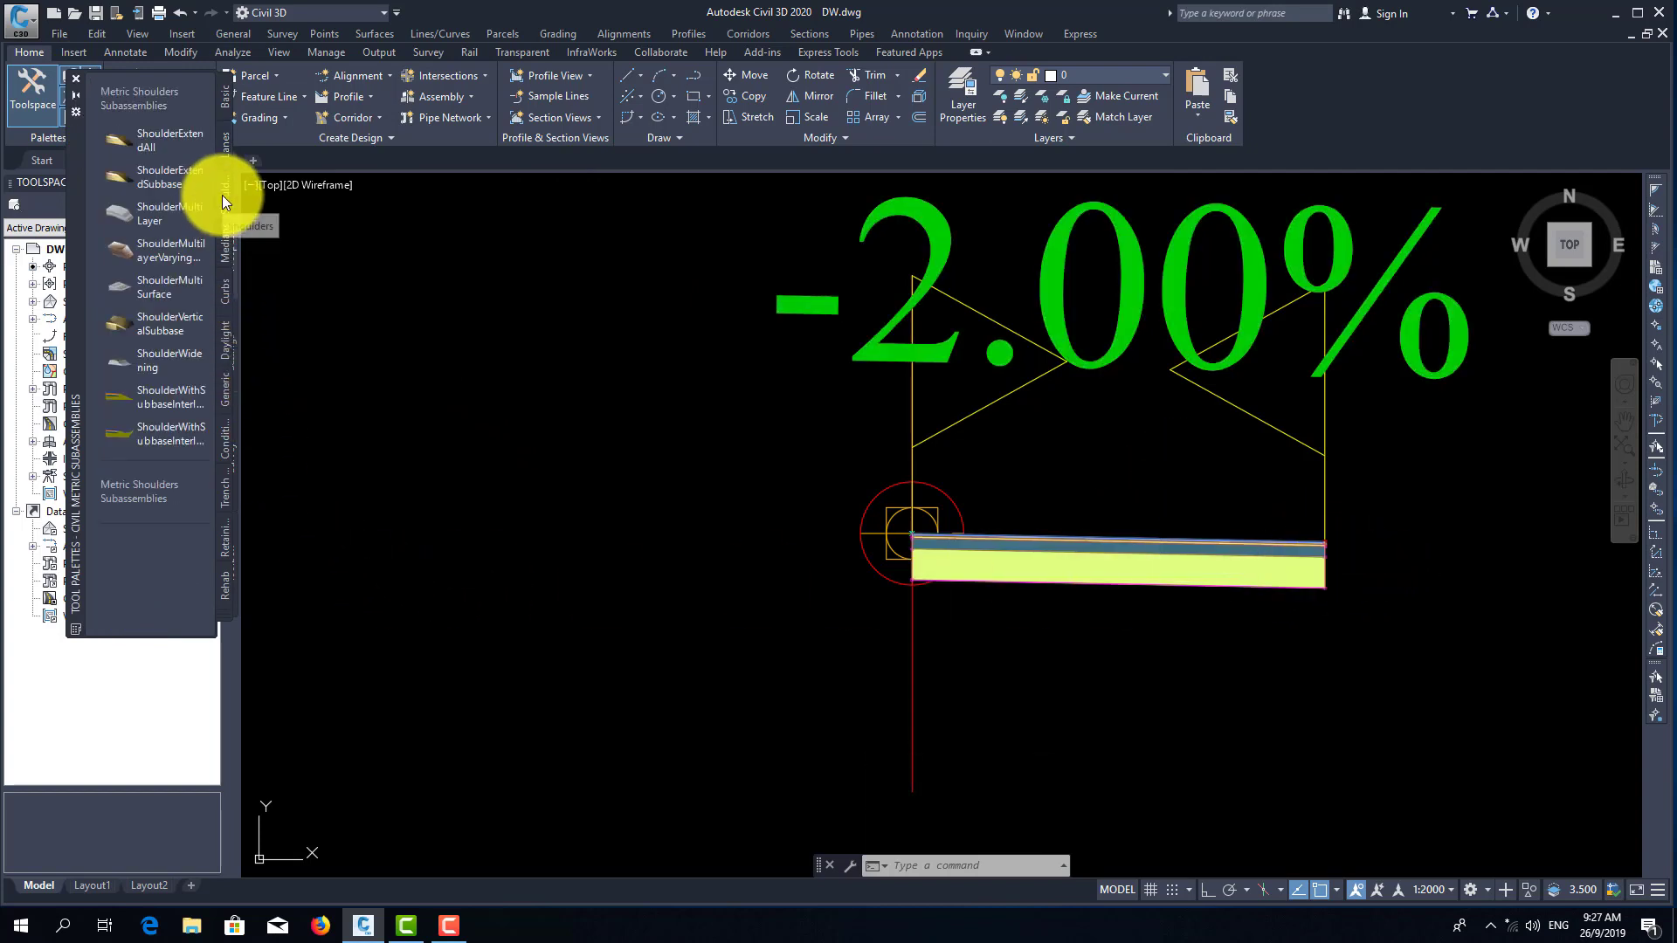
left_click(119, 143)
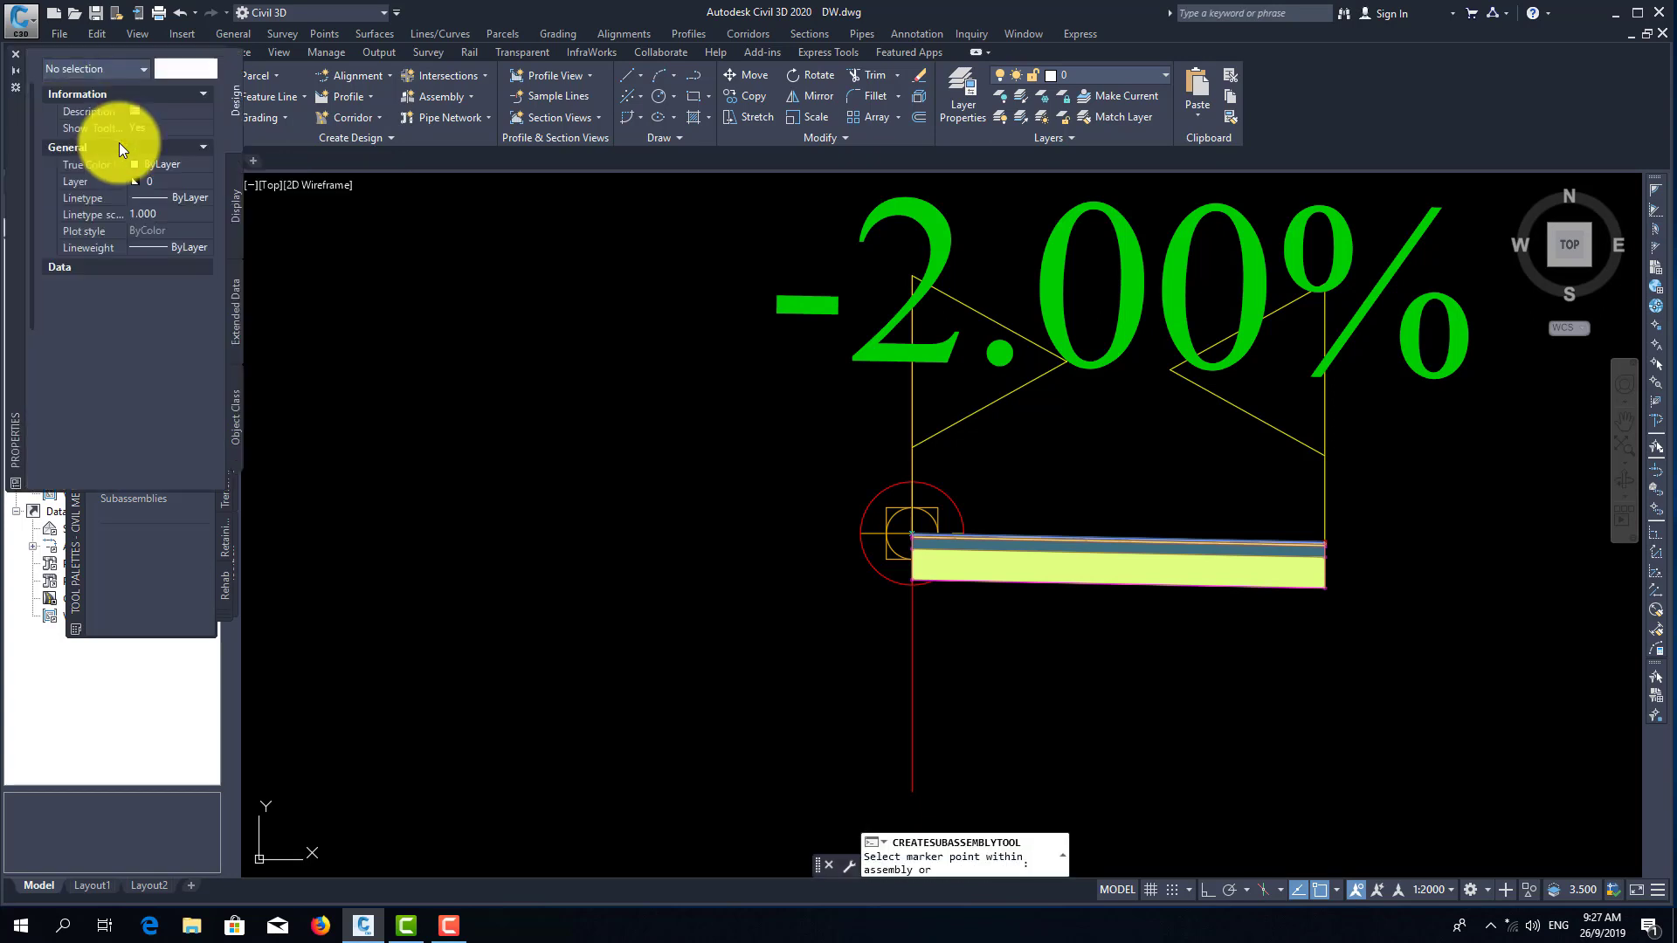
left_click_drag(32, 234, 30, 379)
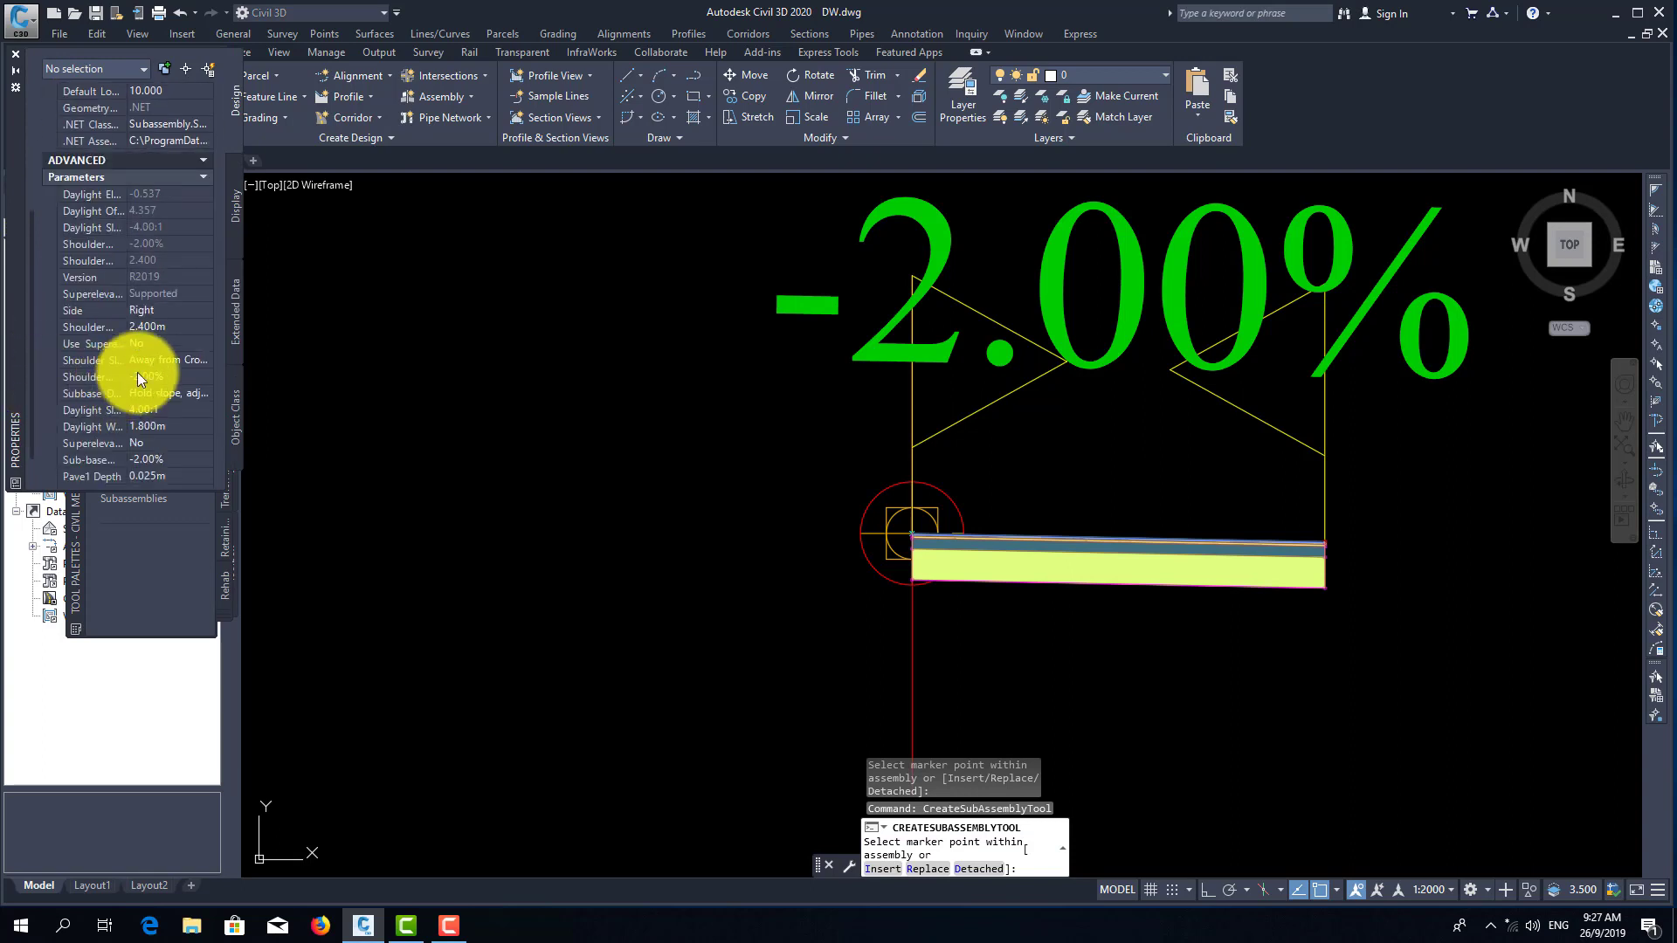
left_click(182, 327)
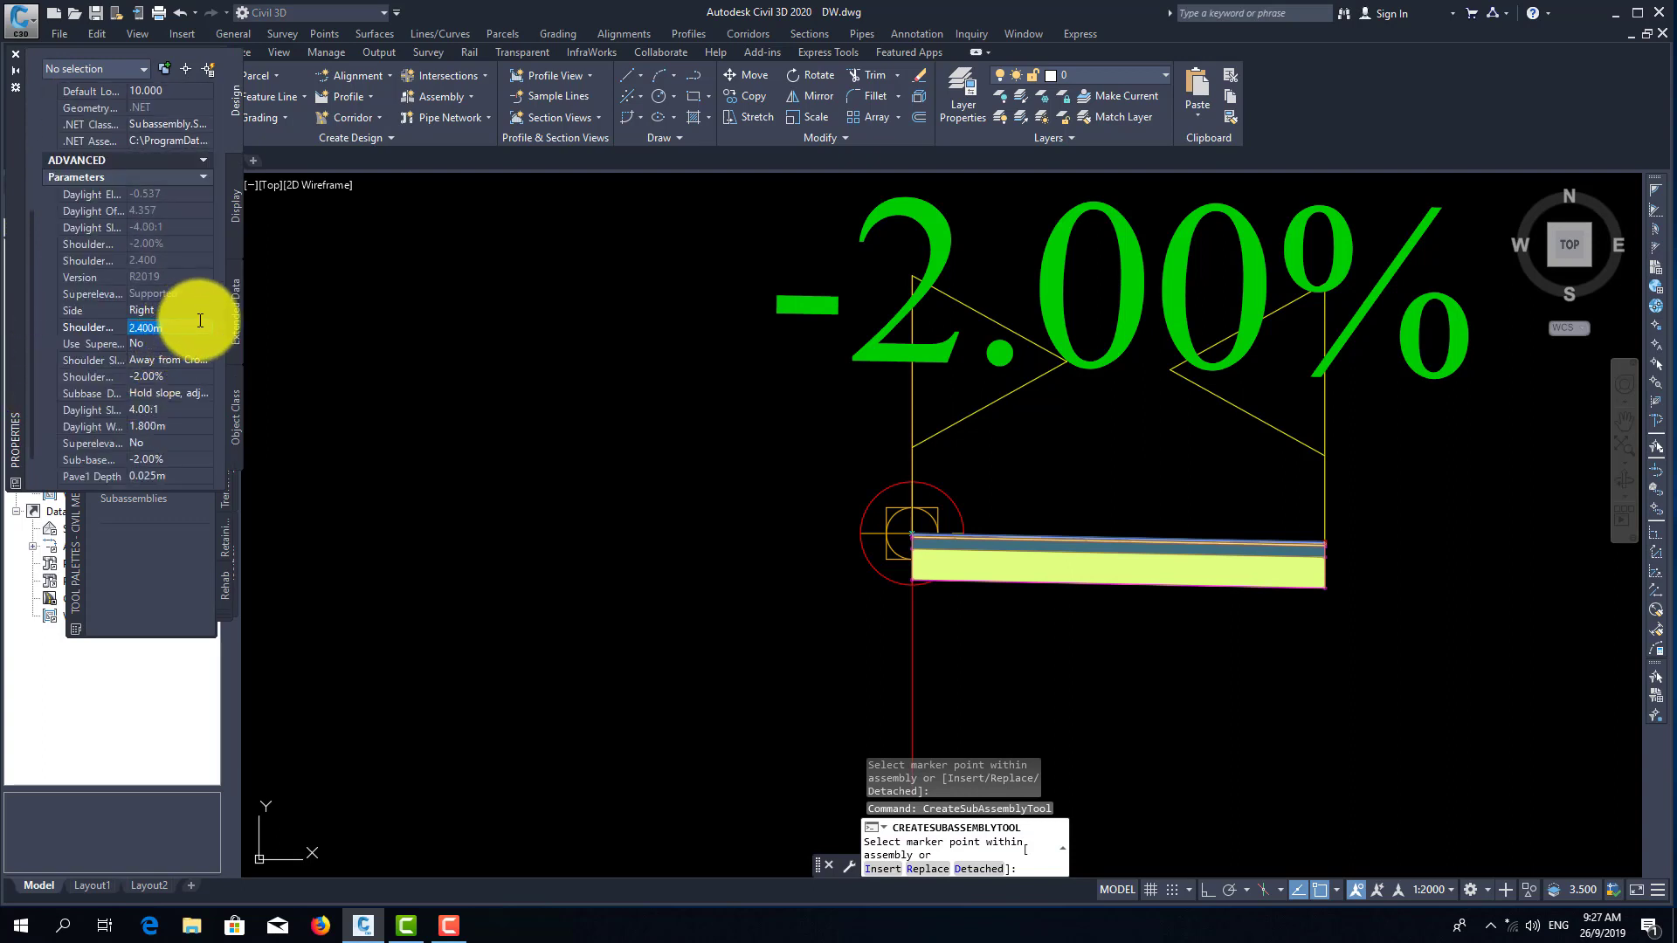
type("0")
key("Tab")
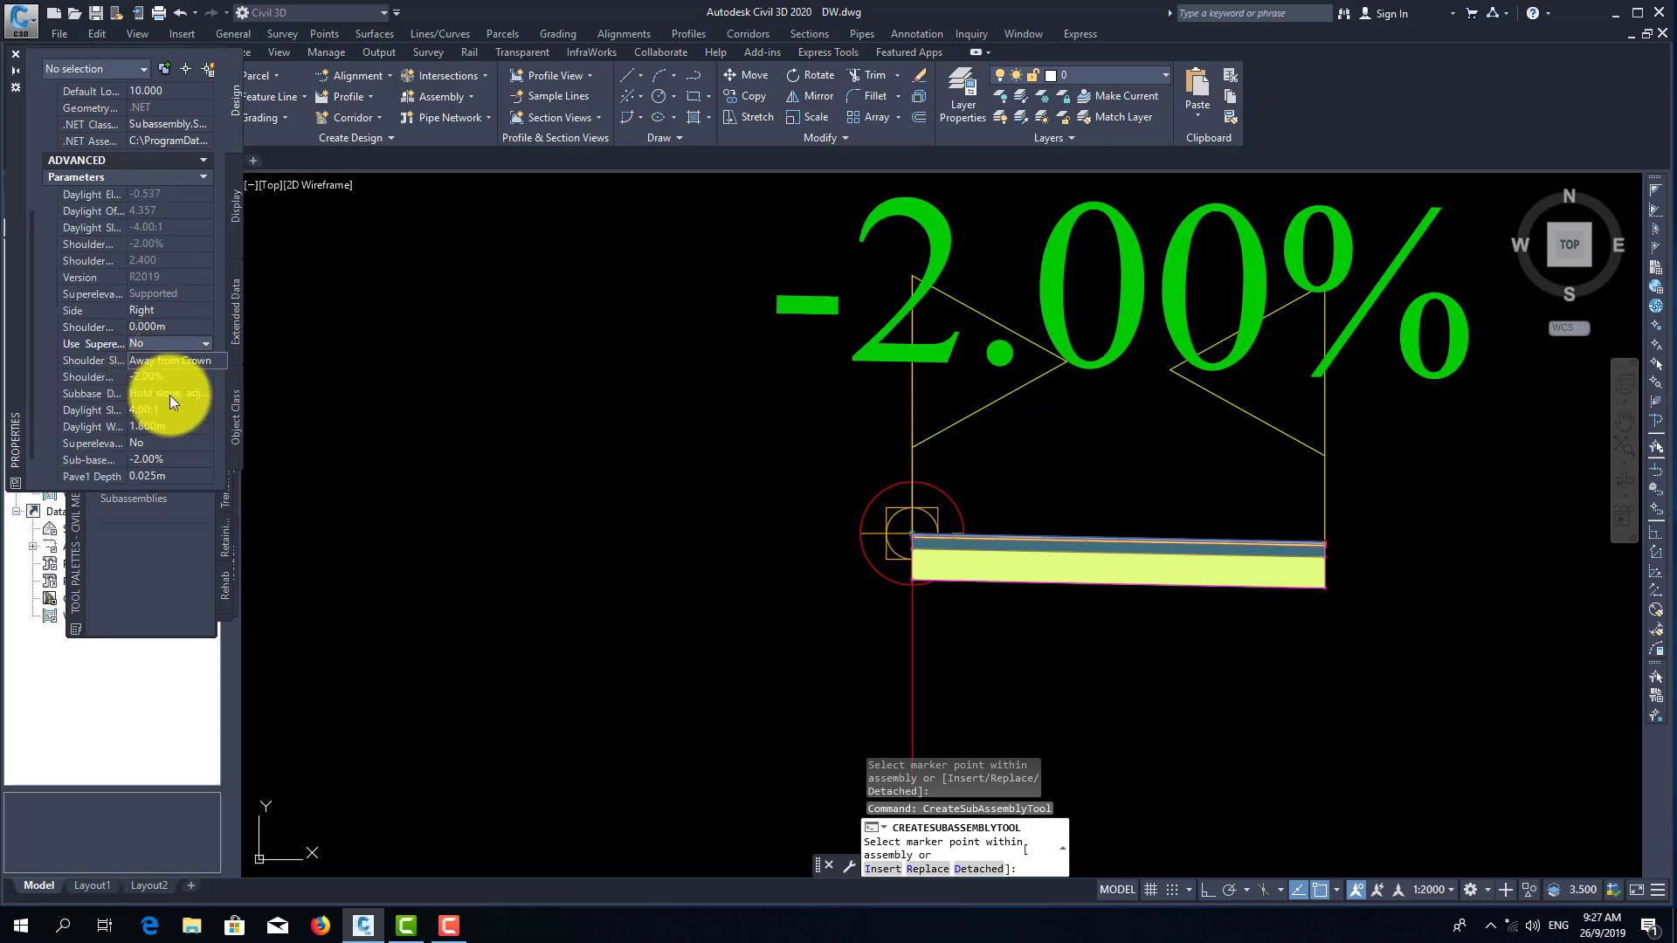
- Set the shoulder's daylight slope to 2:1 and attach the shoulder to the upper outer edge of the lane
left_click(134, 409)
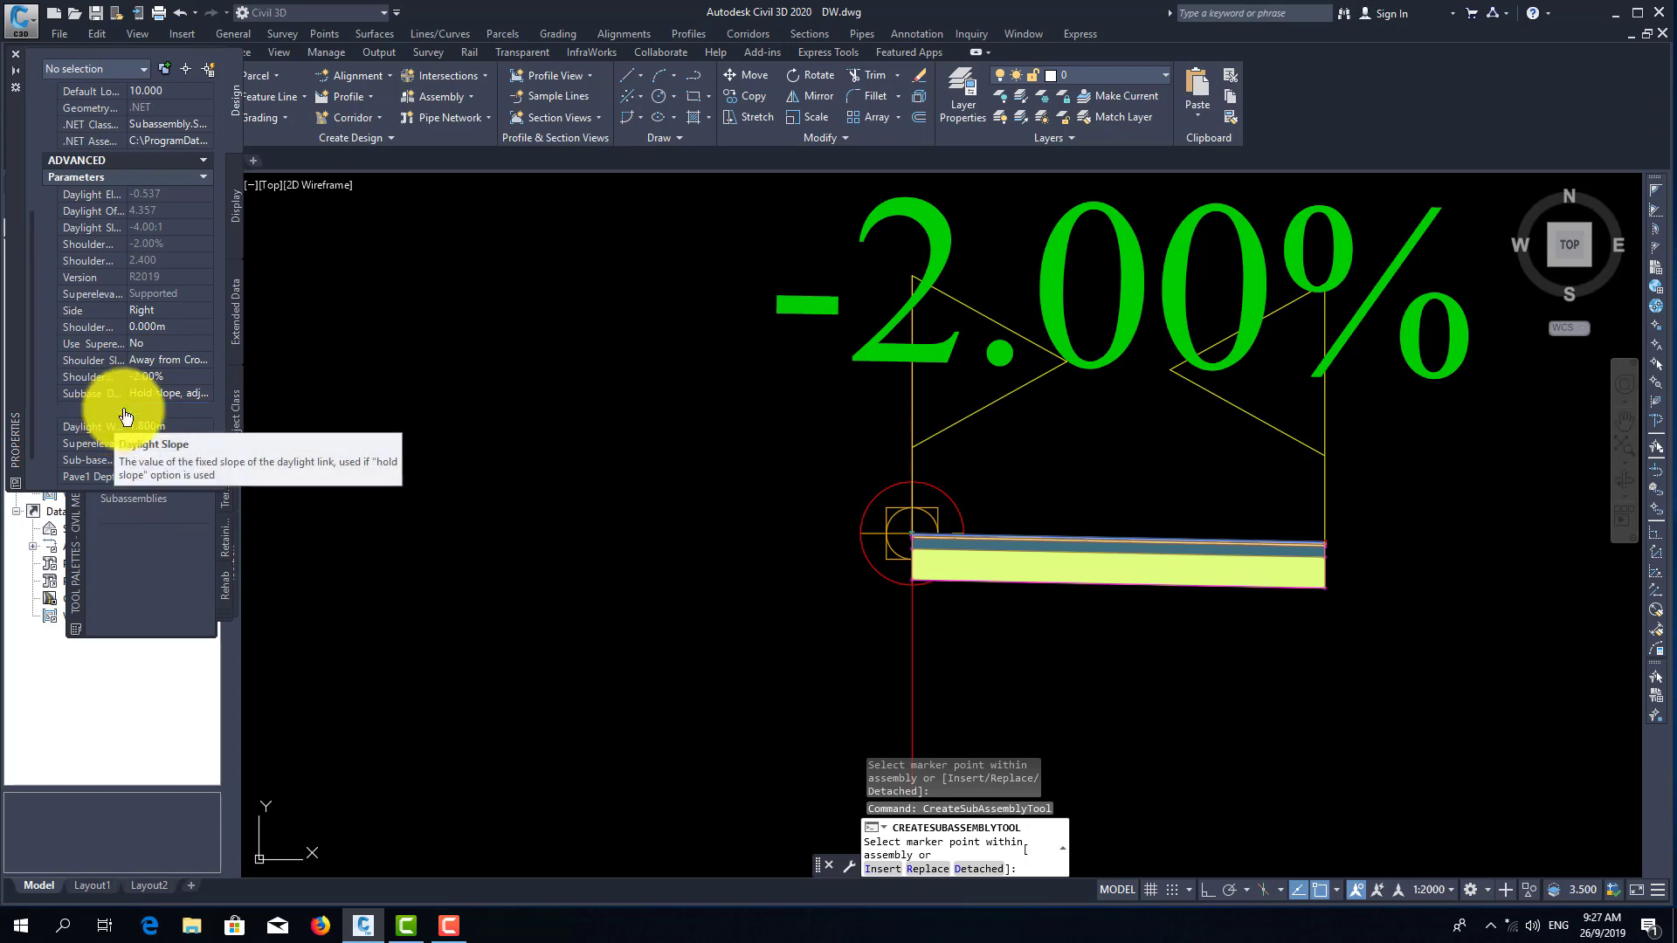
left_click(117, 426)
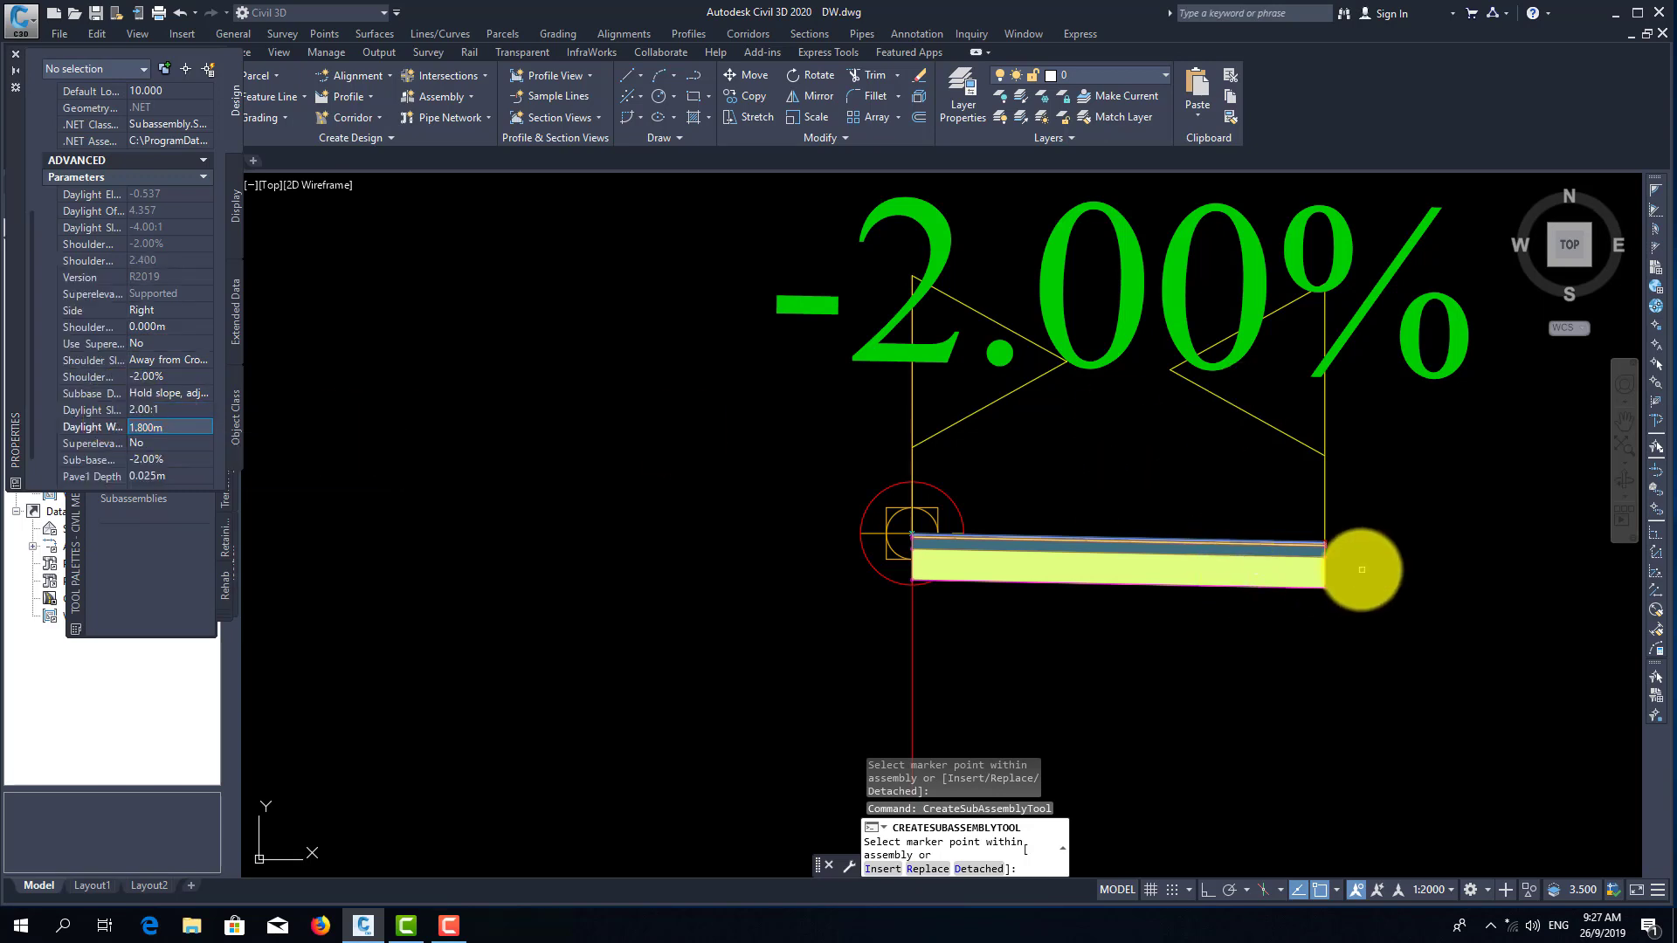
scroll(1289, 607, "up", 5)
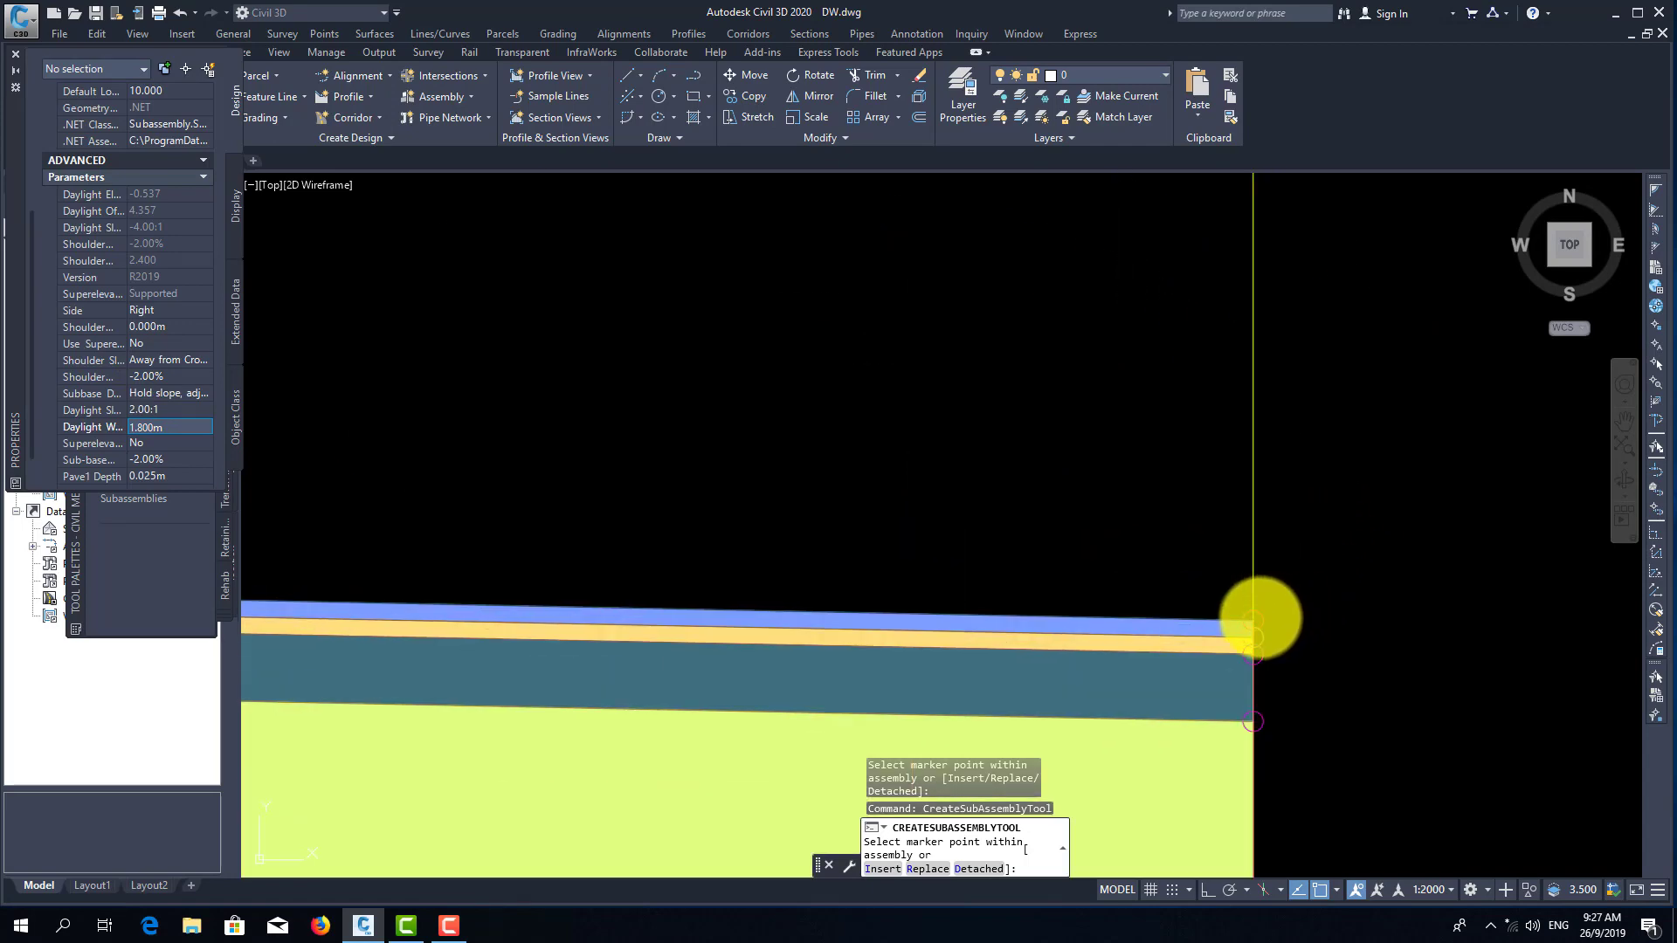
scroll(1223, 559, "down", 6)
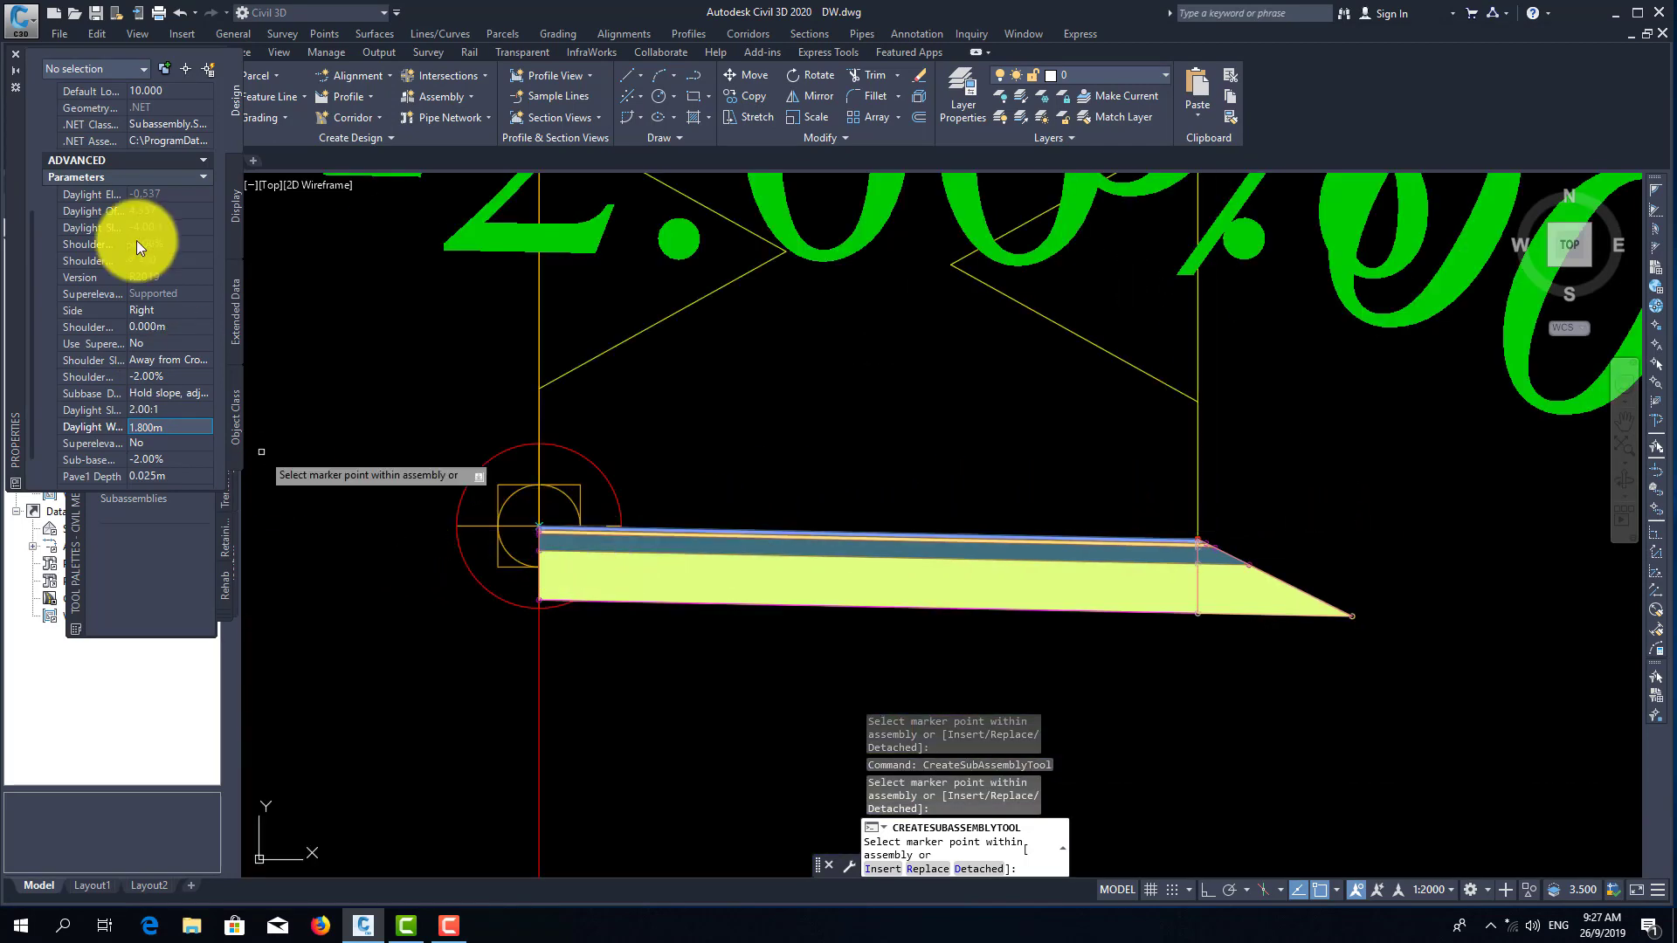
left_click(14, 60)
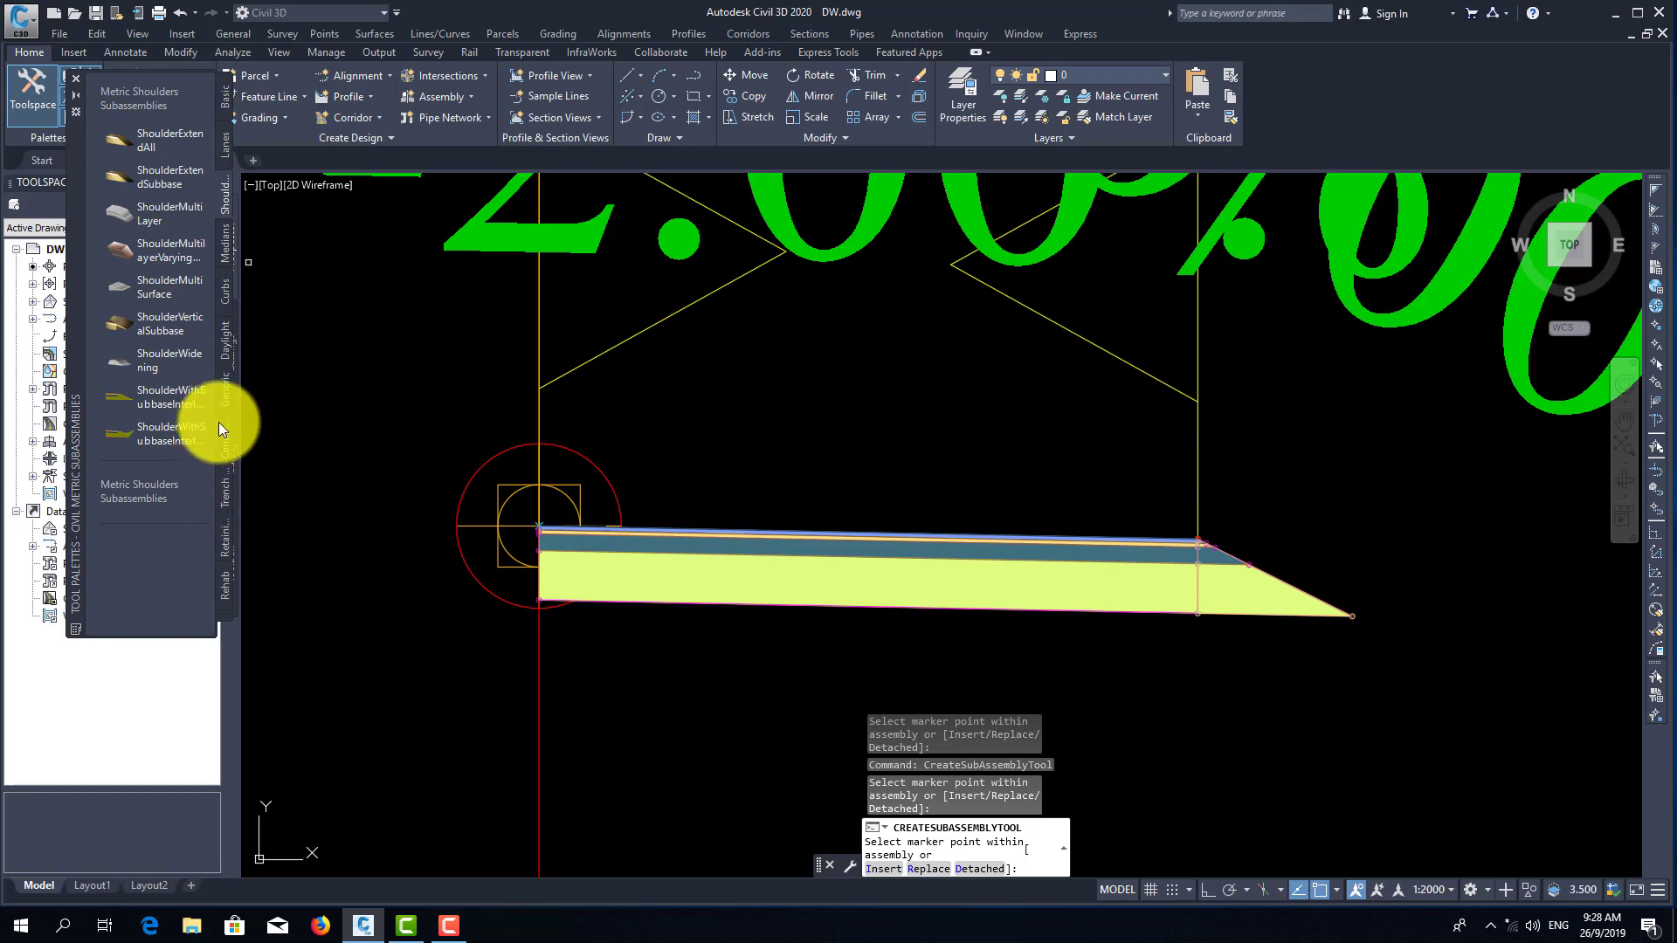
- Start inserting a ConditionalCutOrFill subassembly from the metric Conditional subassemblies with a layout width of 15 m and a layout grade of 2:1
left_click(223, 613)
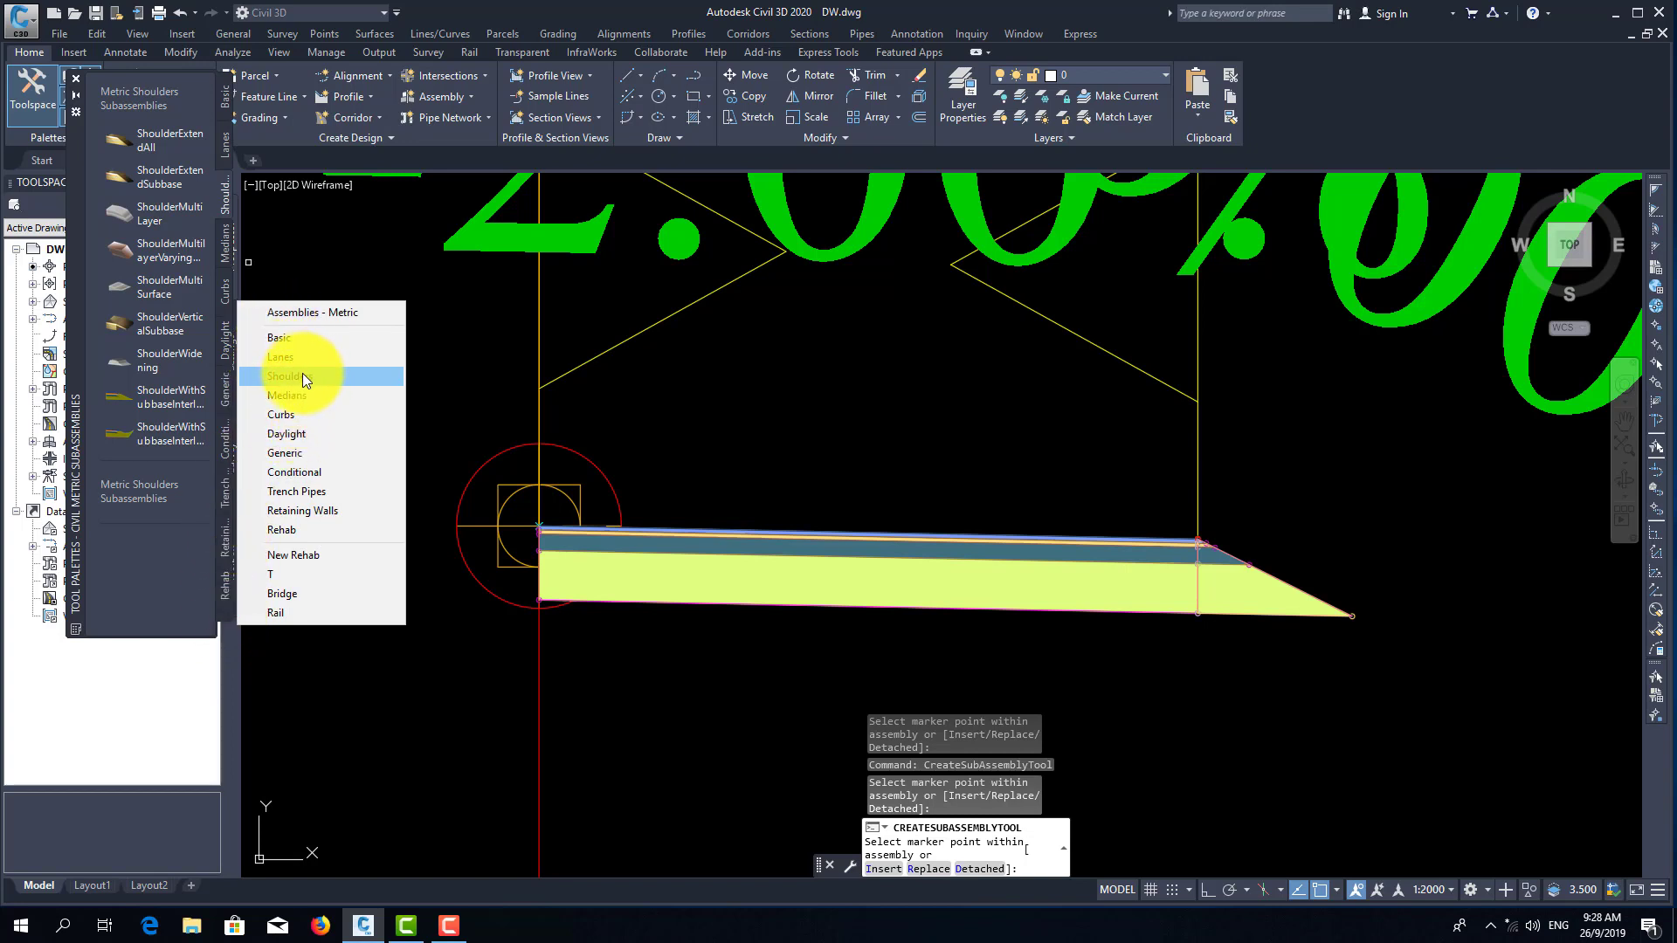
left_click(322, 472)
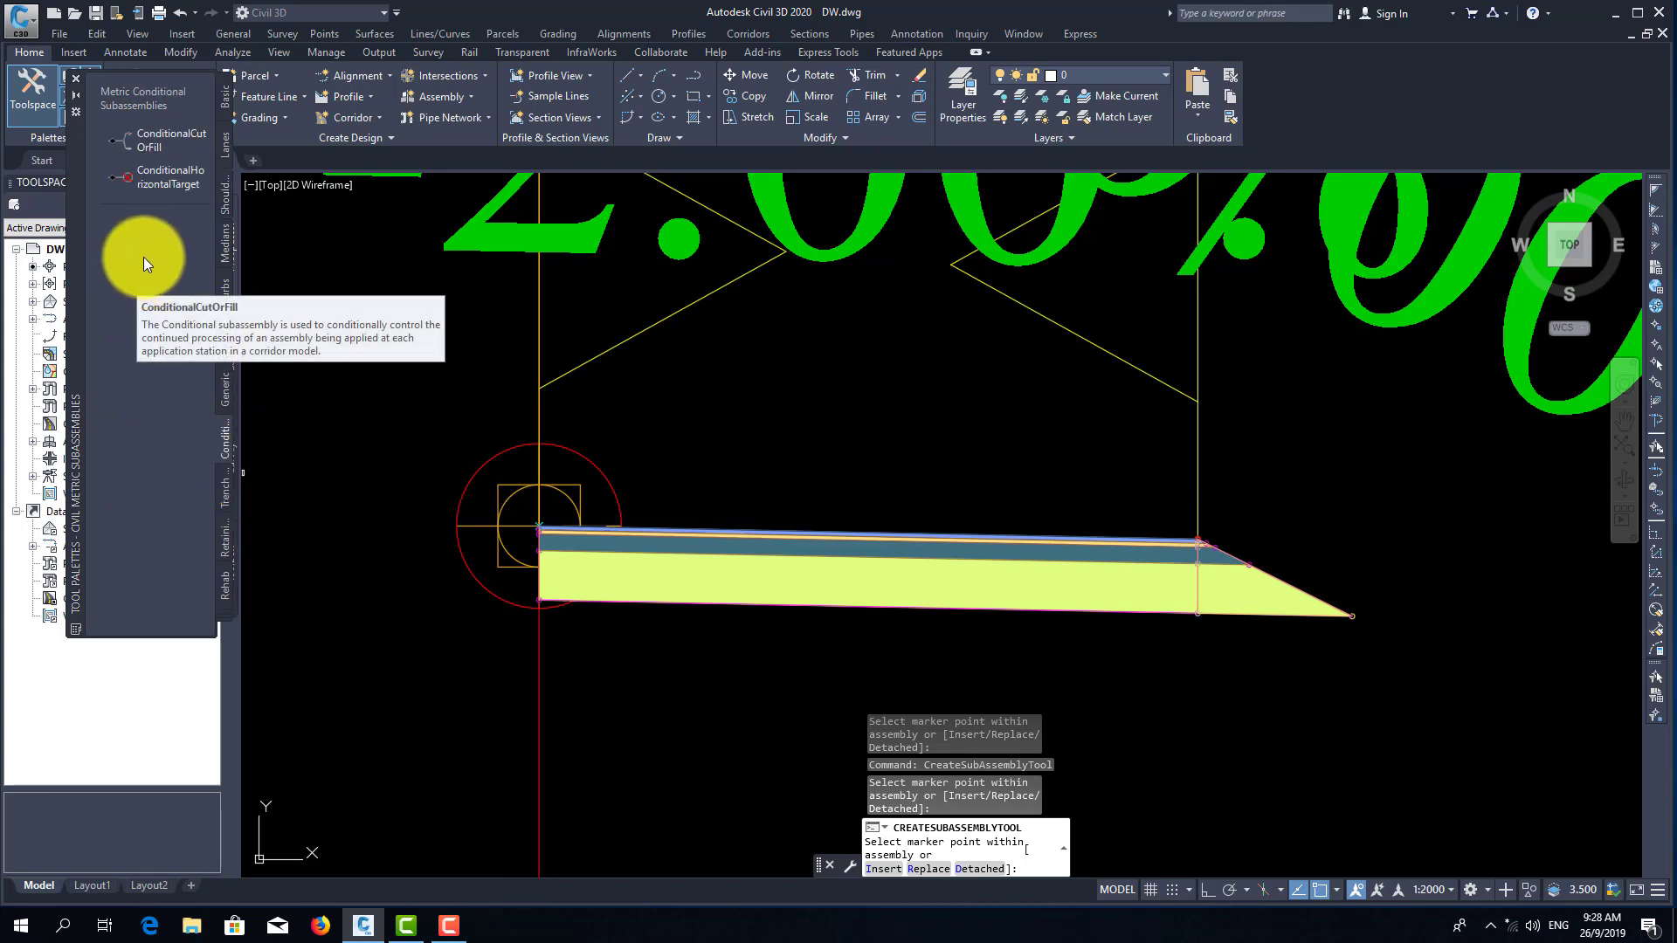
left_click(143, 150)
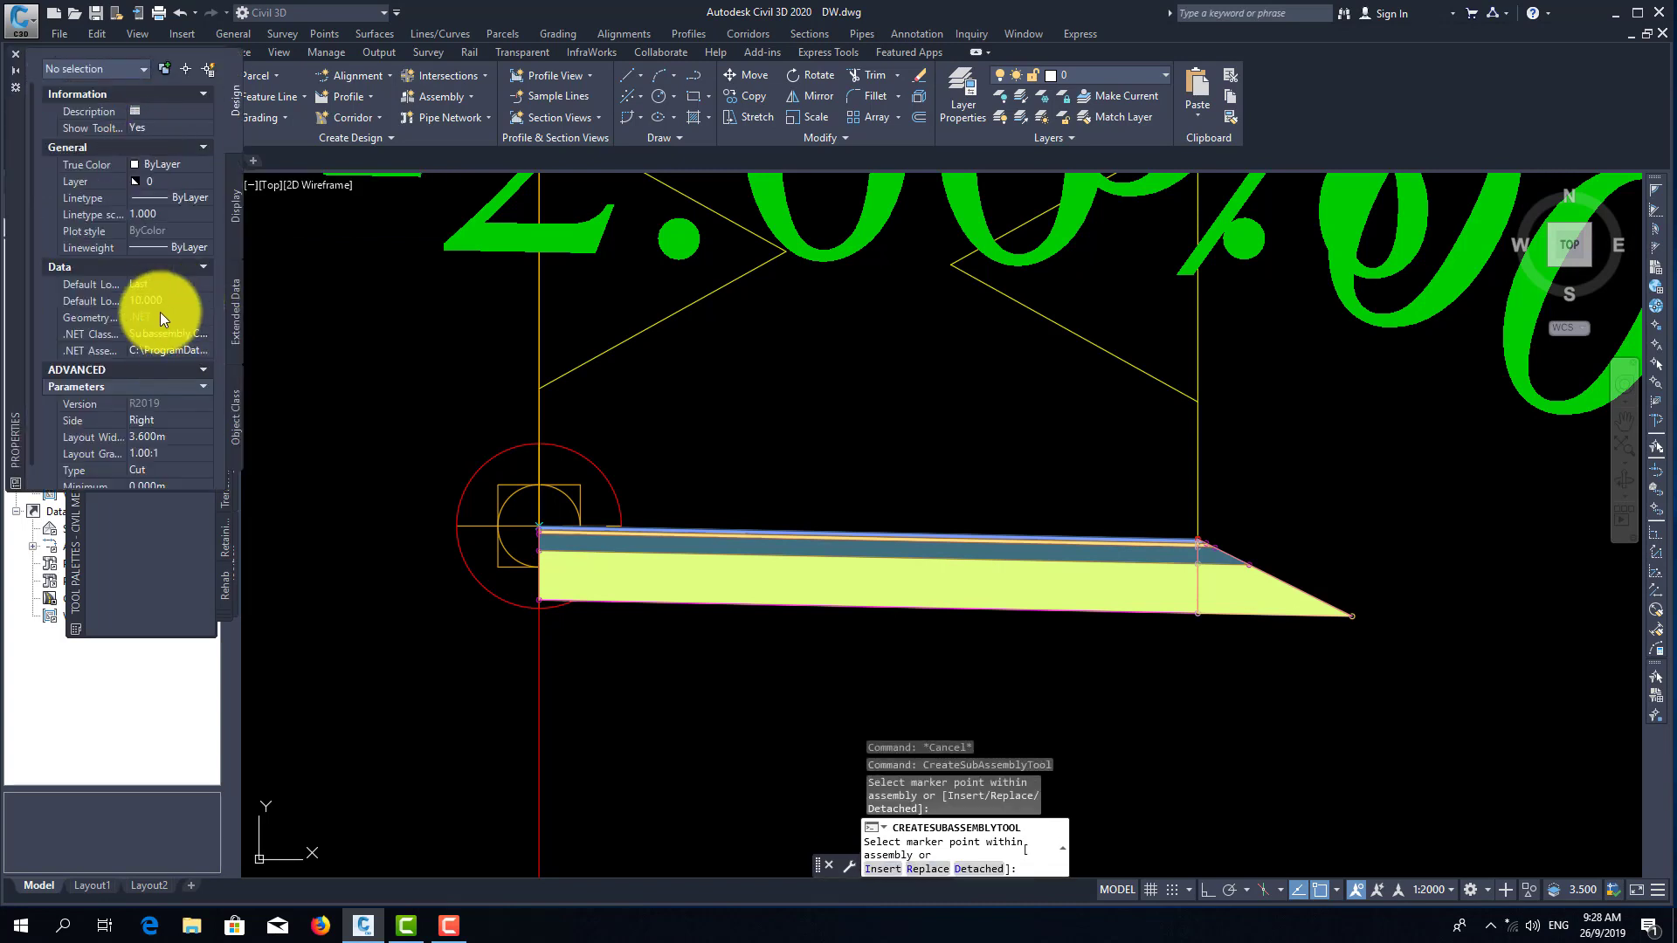
left_click(174, 438)
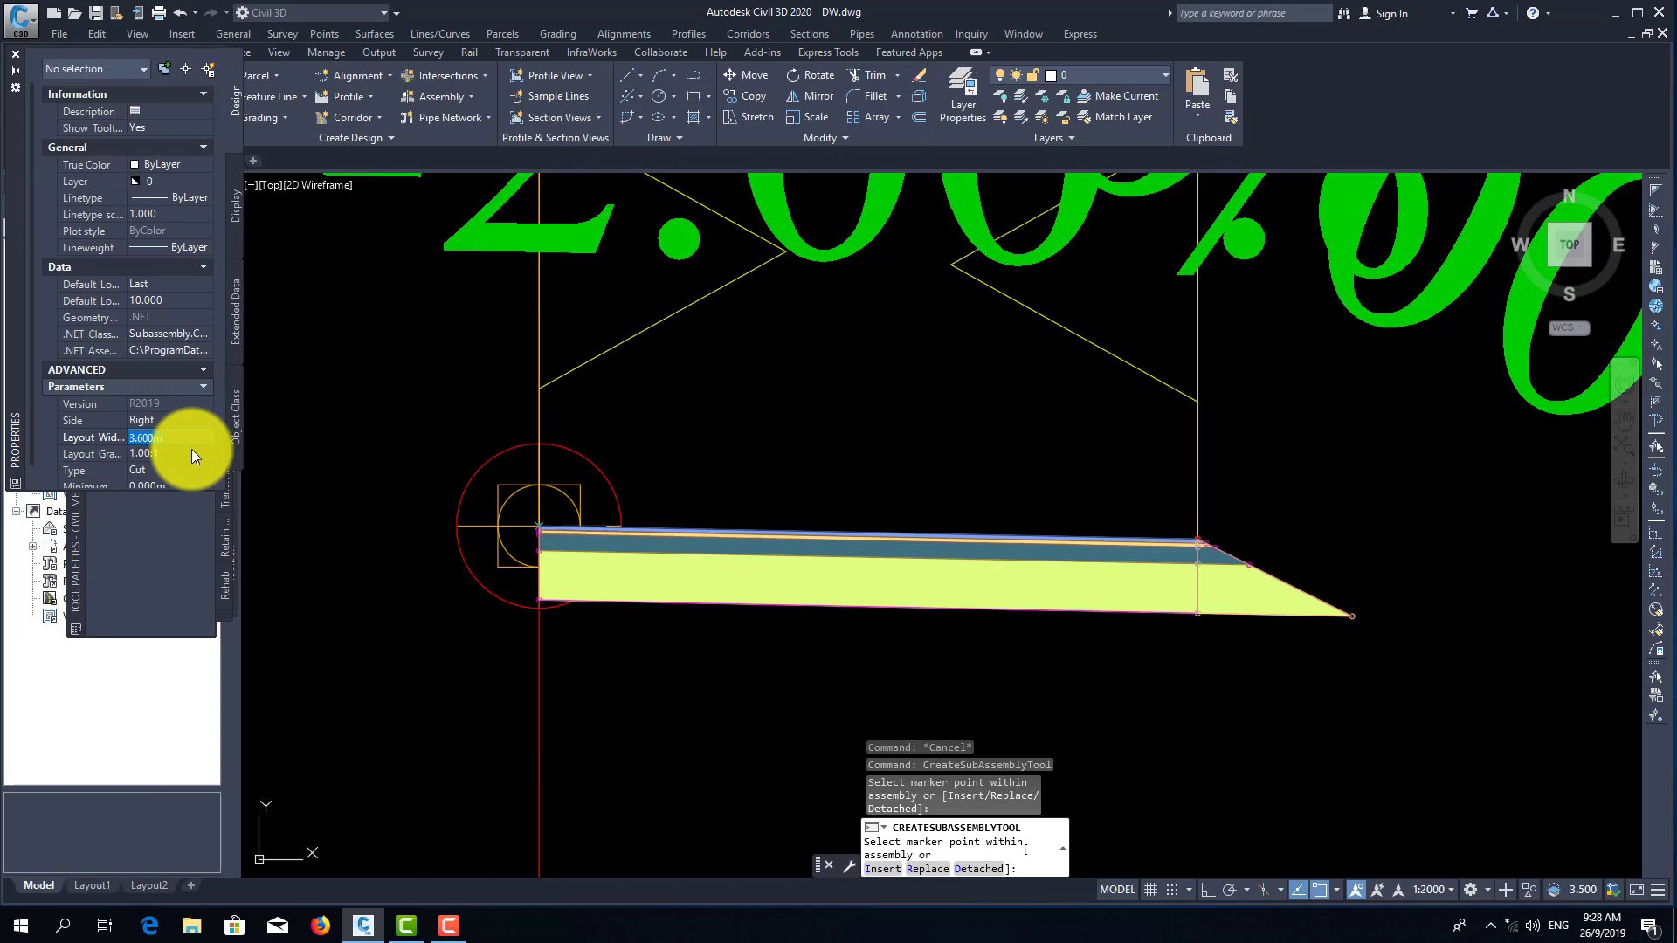
type("15")
key("Tab")
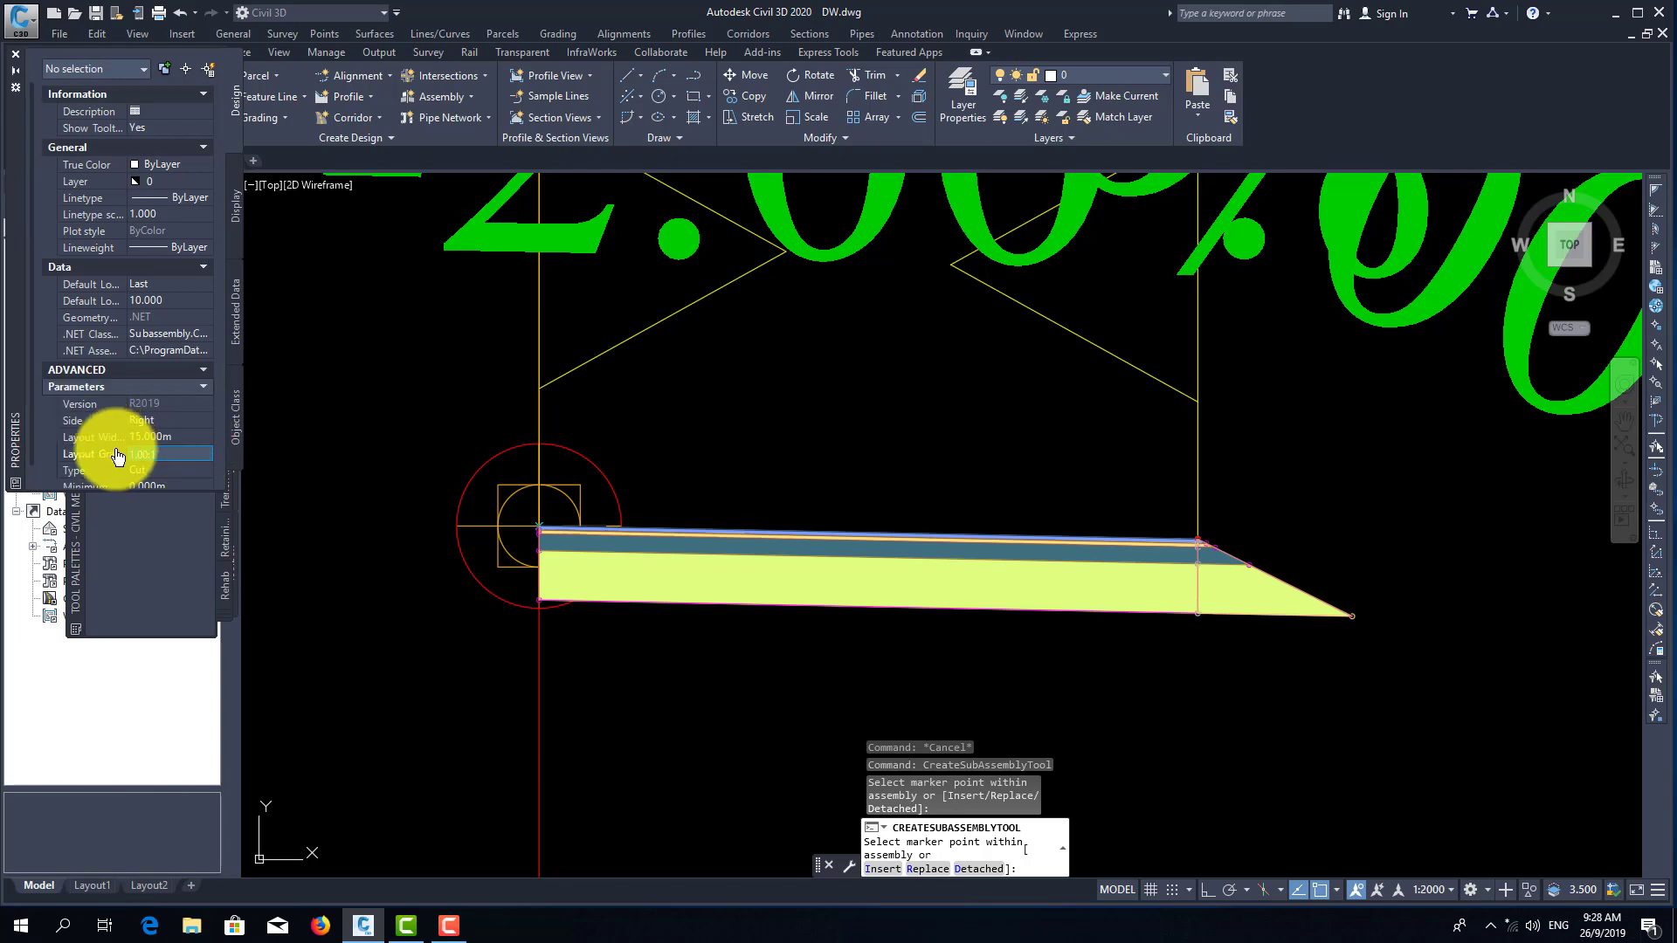
left_click(134, 458)
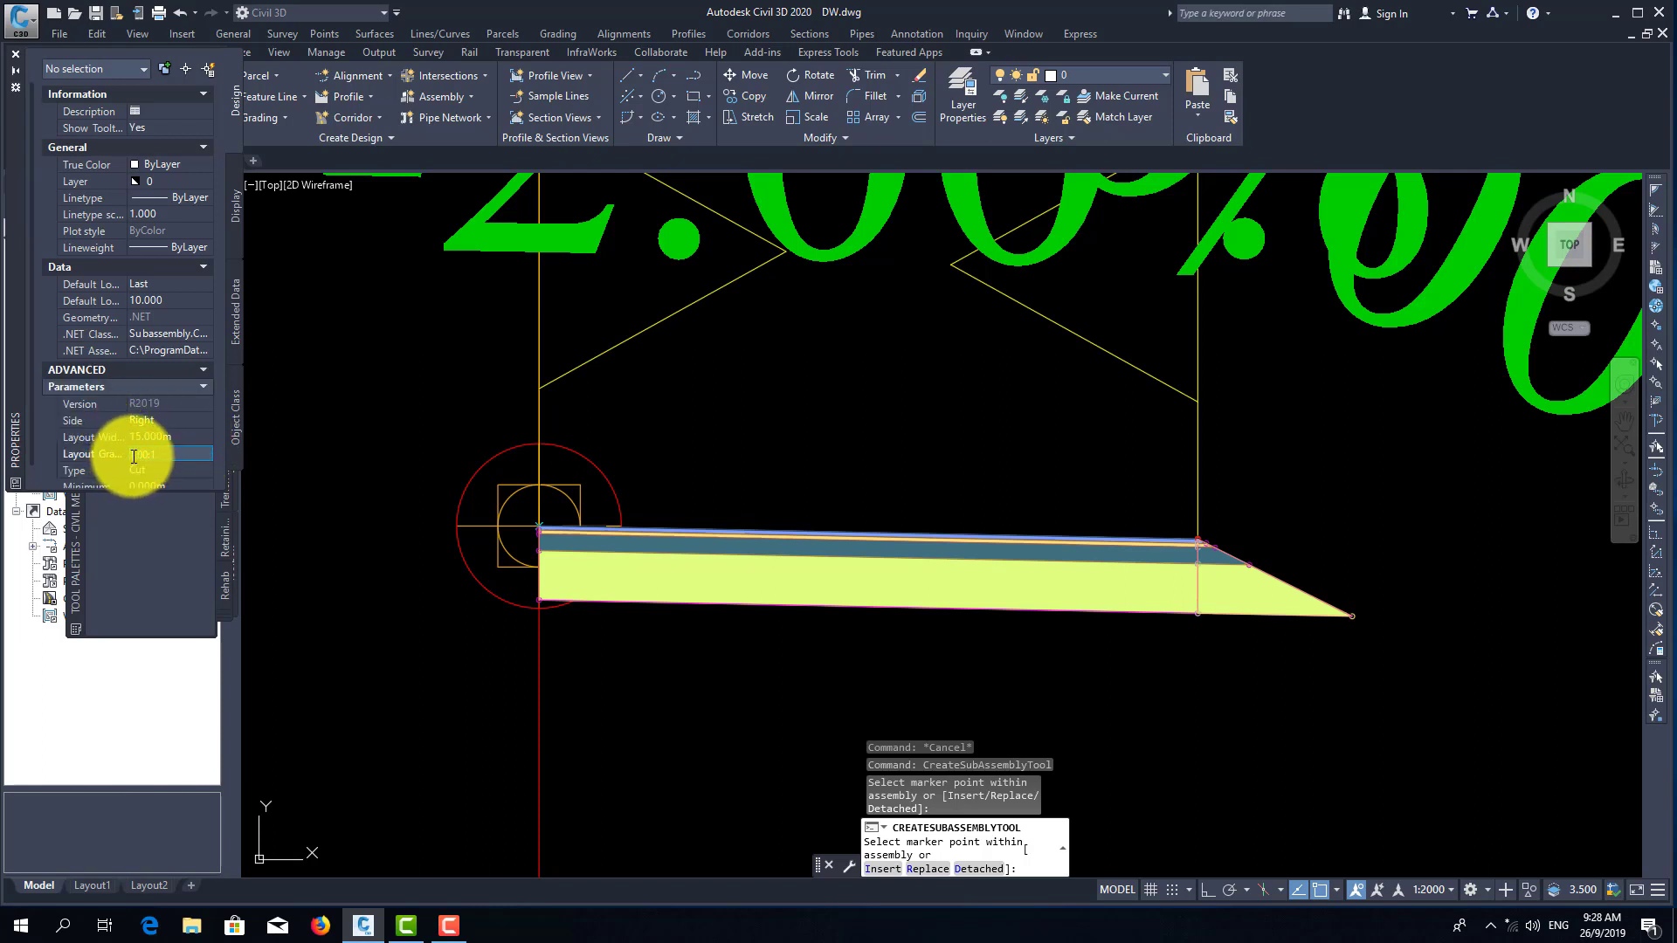
type("2")
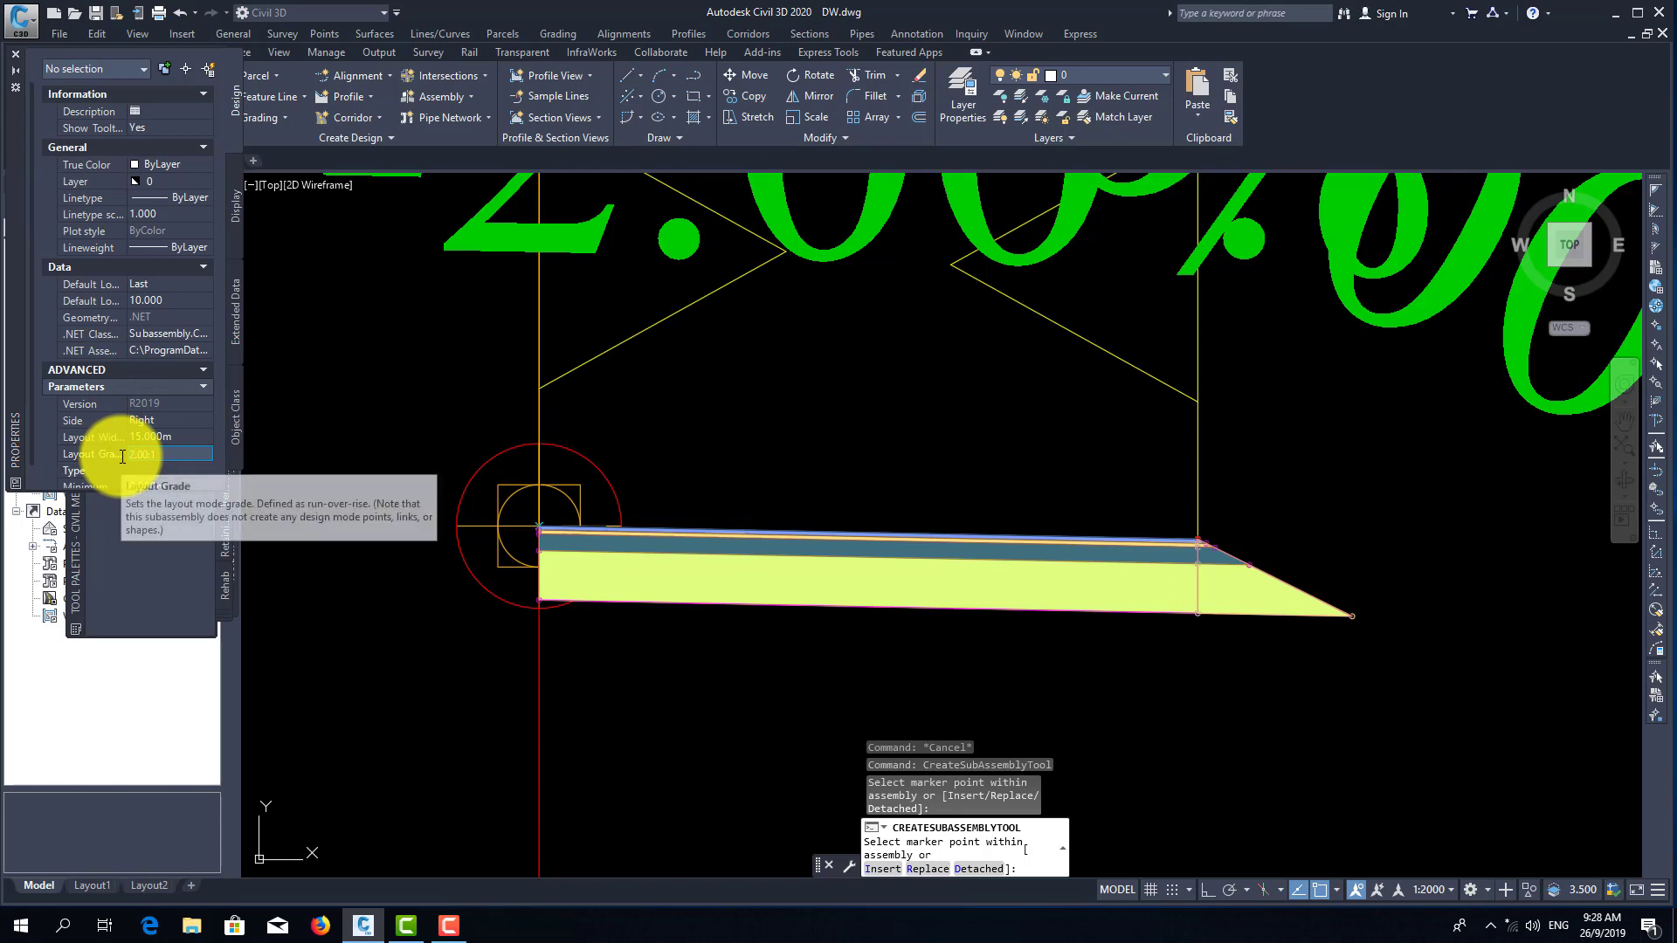
key("Tab")
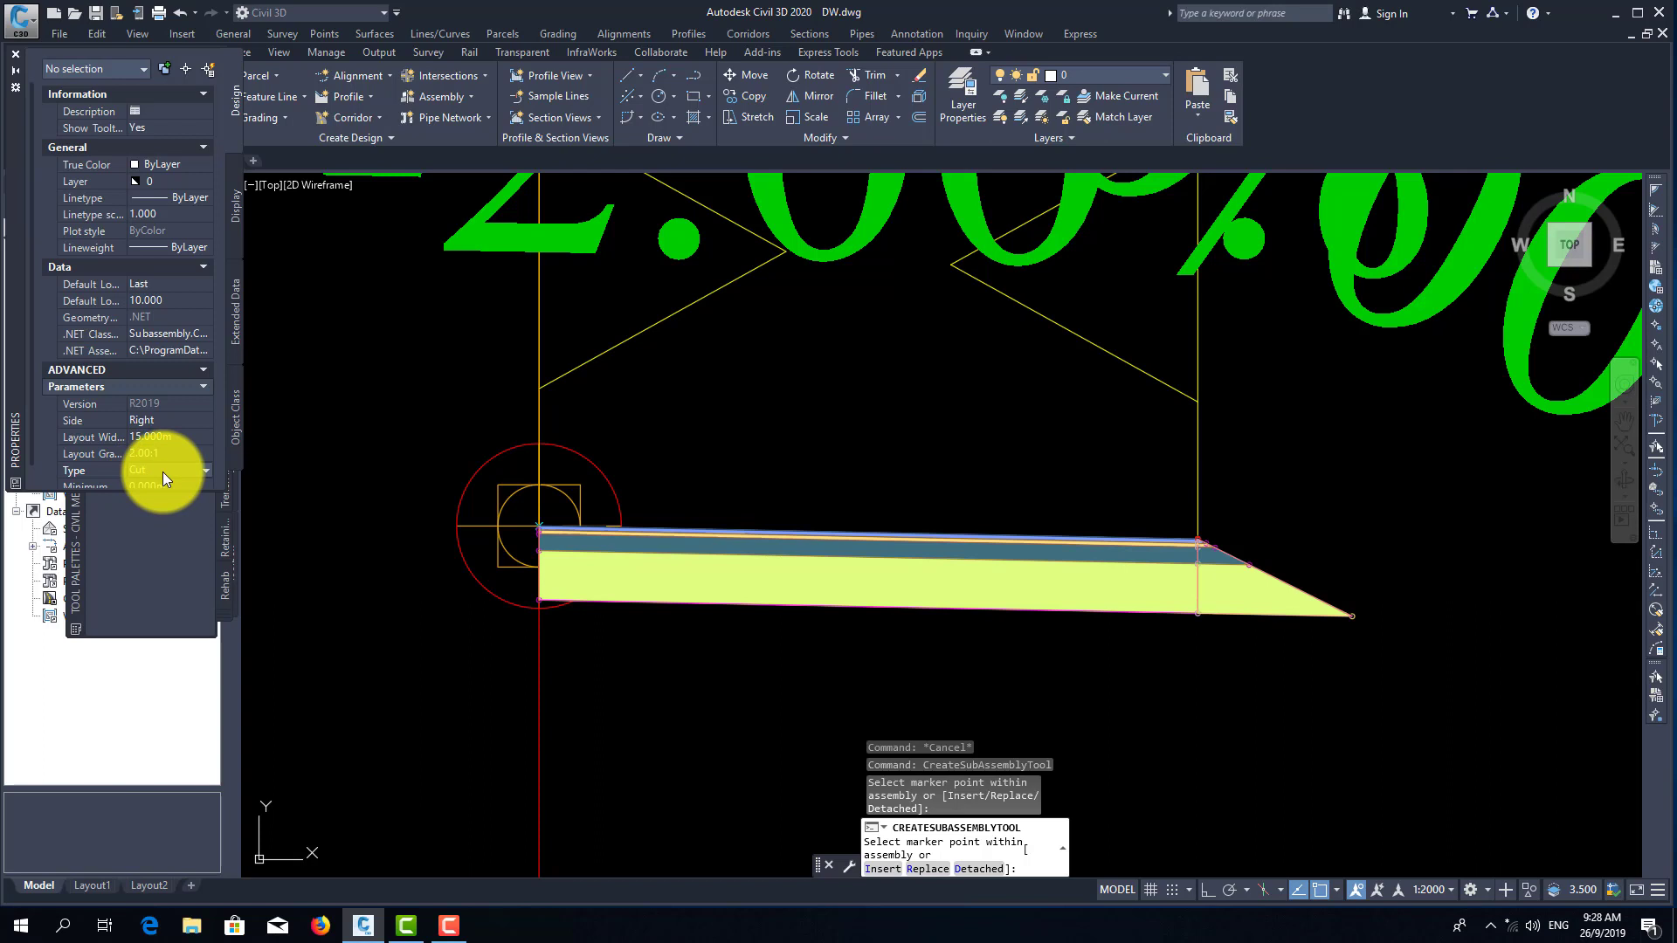
- Attach the Cut conditional subassembly to the lower outer tip of the shoulder
scroll(1378, 609, "up", 4)
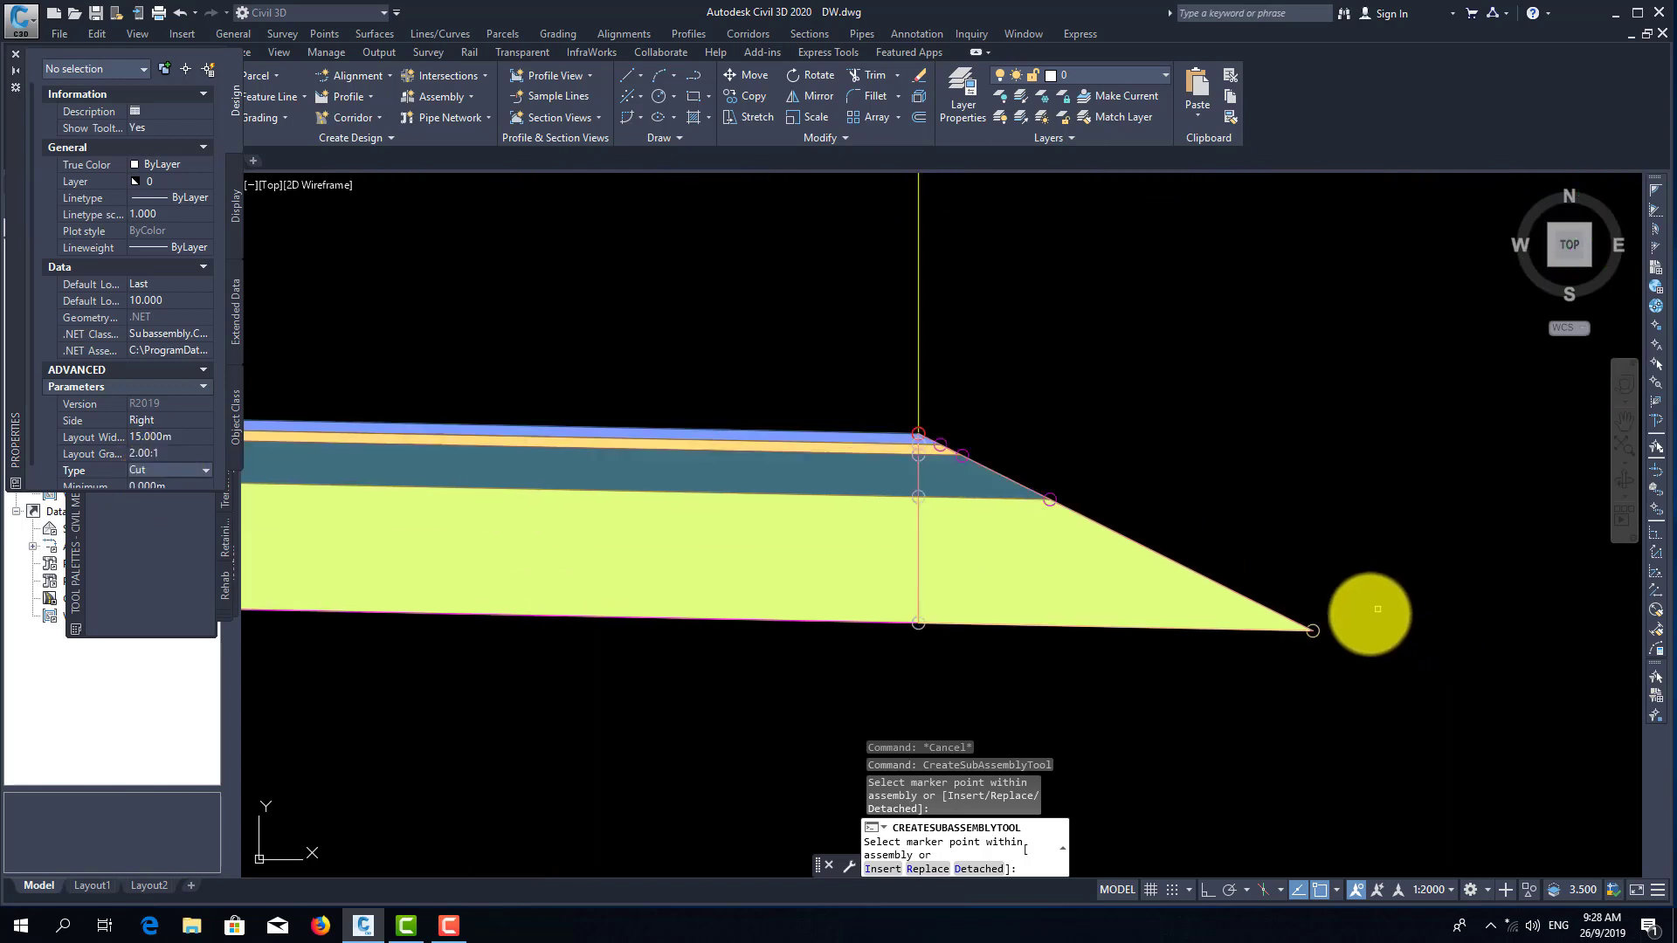
scroll(1339, 626, "up", 2)
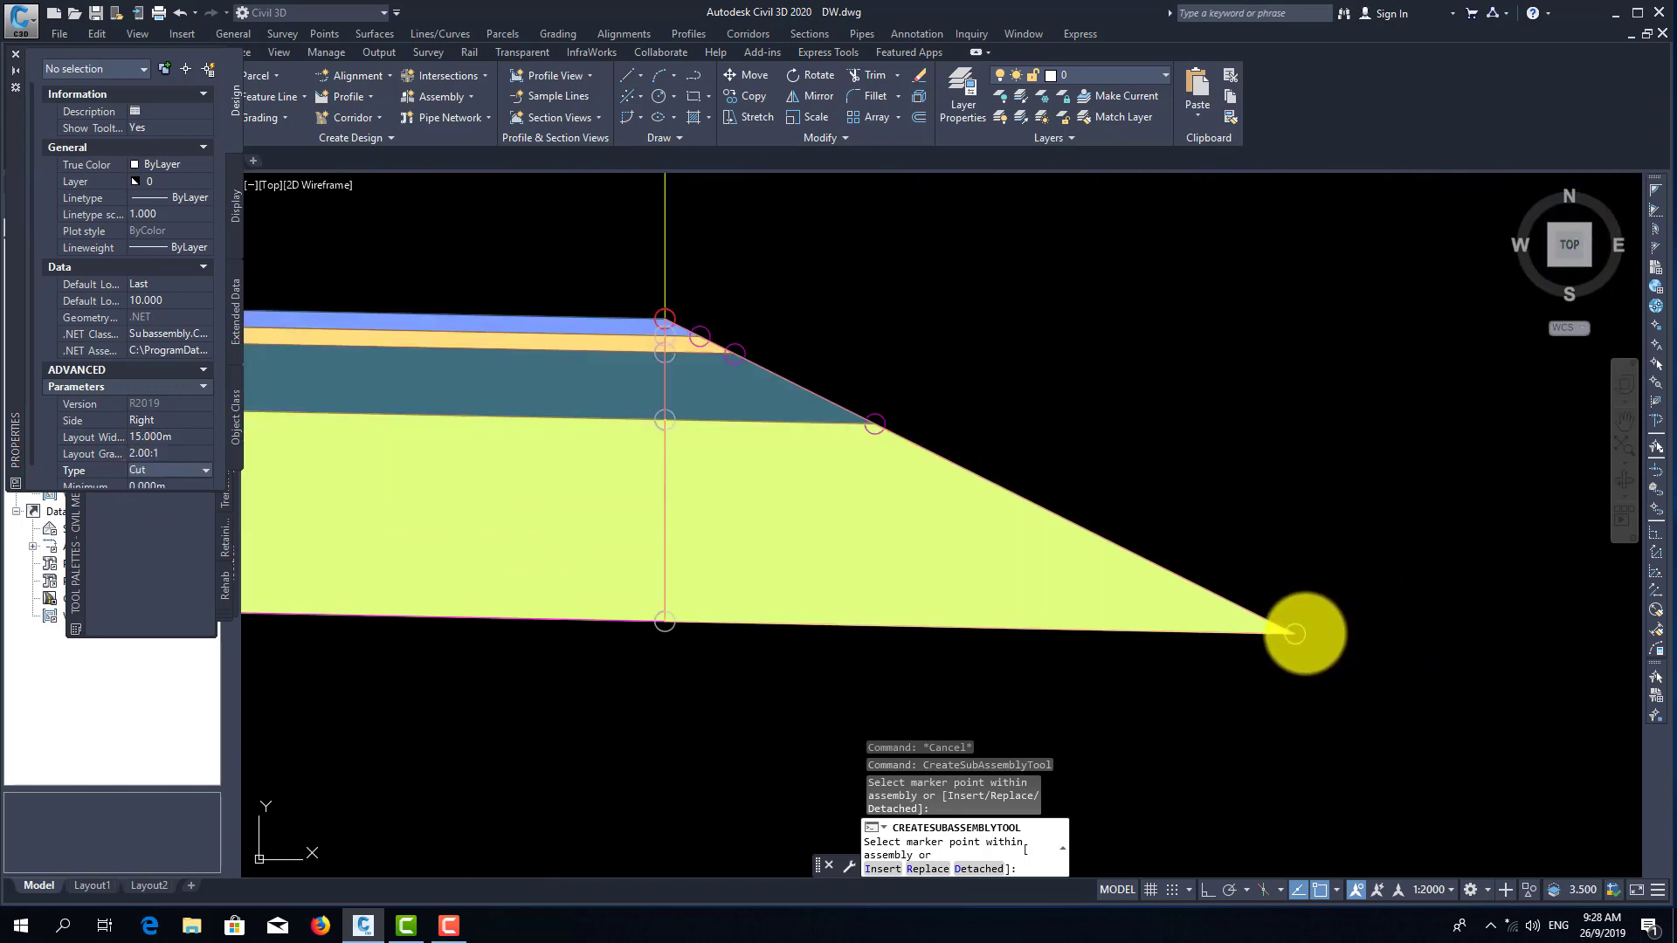
left_click(1296, 634)
scroll(1011, 543, "down", 5)
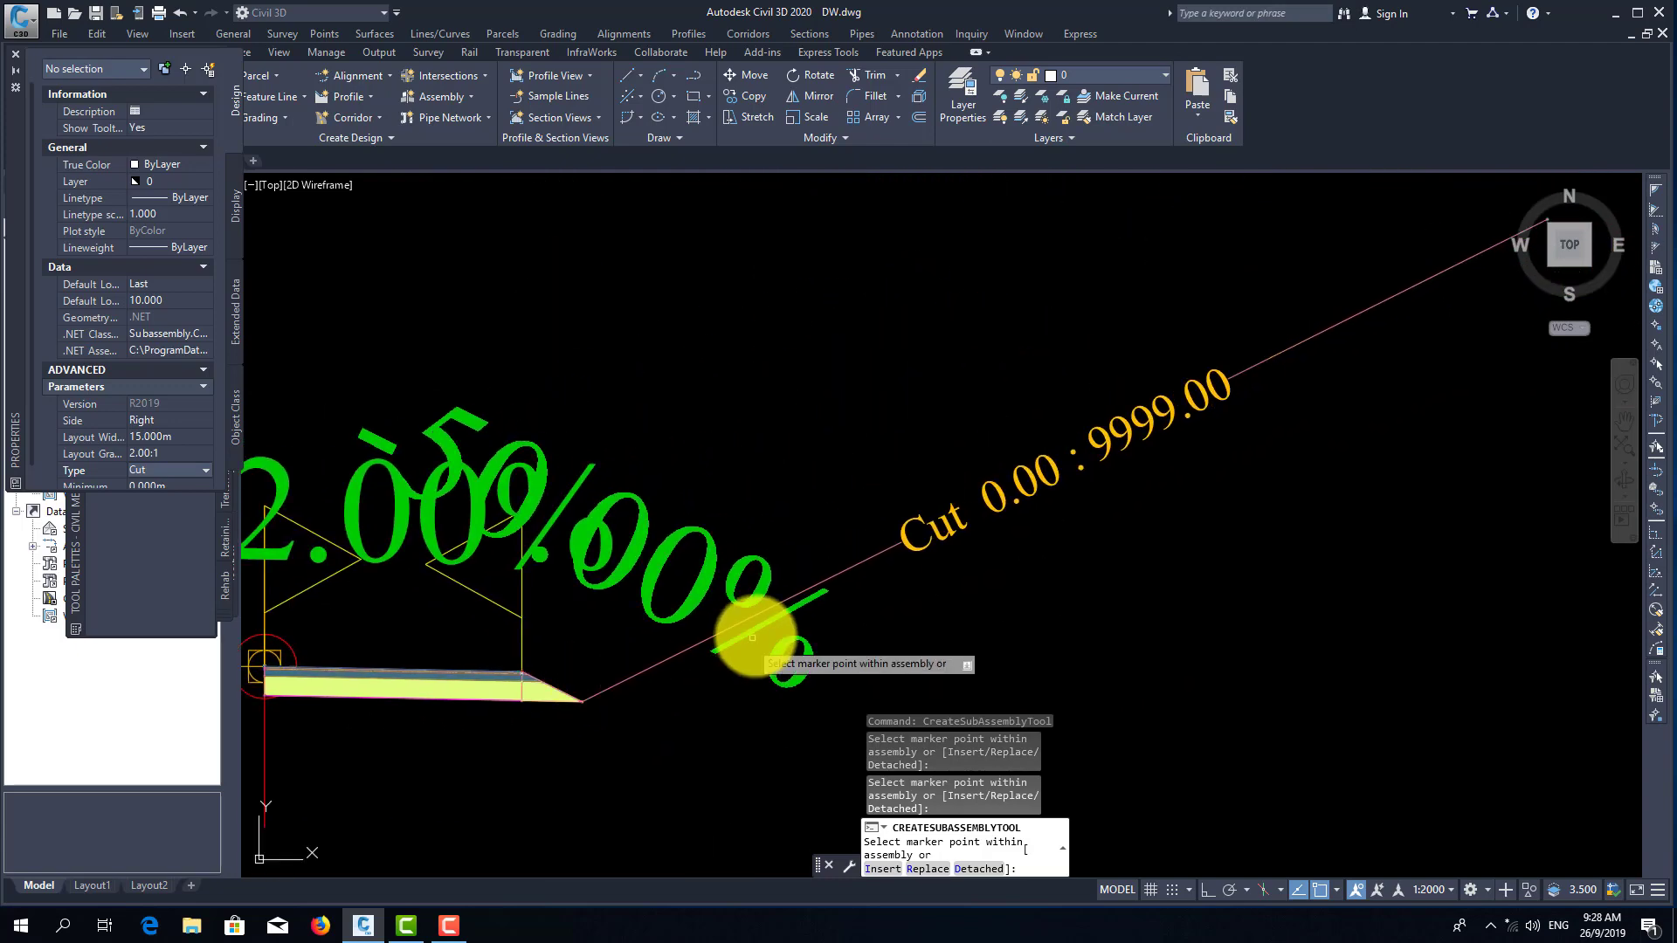
scroll(752, 637, "down", 4)
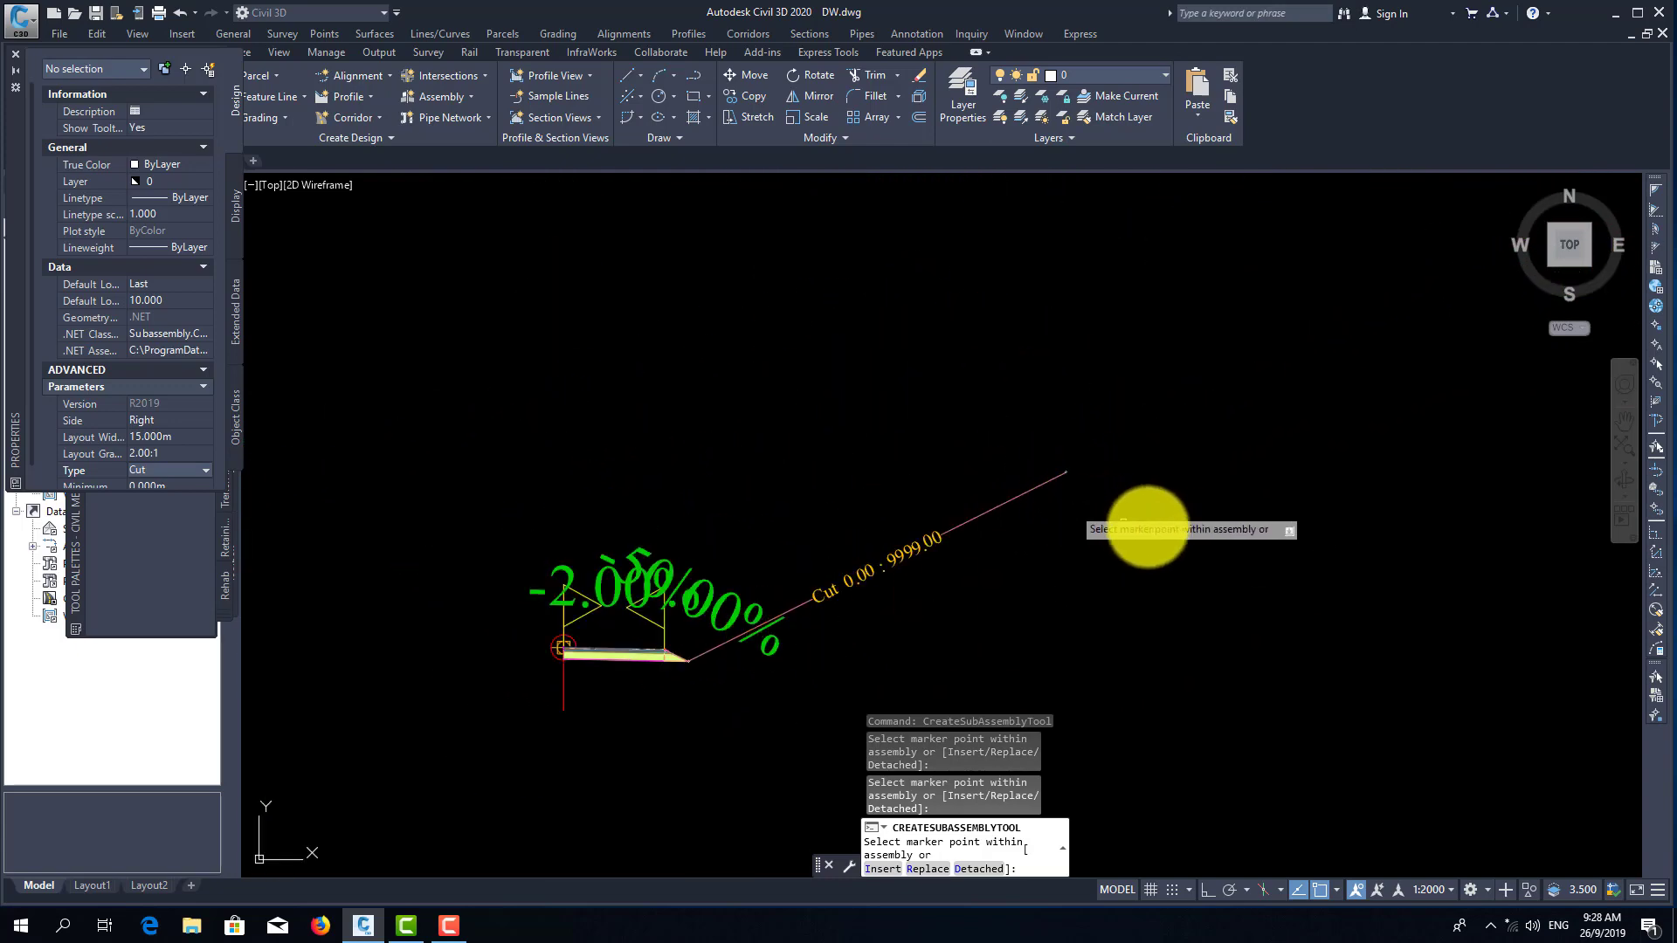
- Insert a LinkWidthAndSlope subassembly from the metric Generic subassemblies, 0.3 m wide at 0% slope, at the outer end of the Cut conditional line
left_click(13, 49)
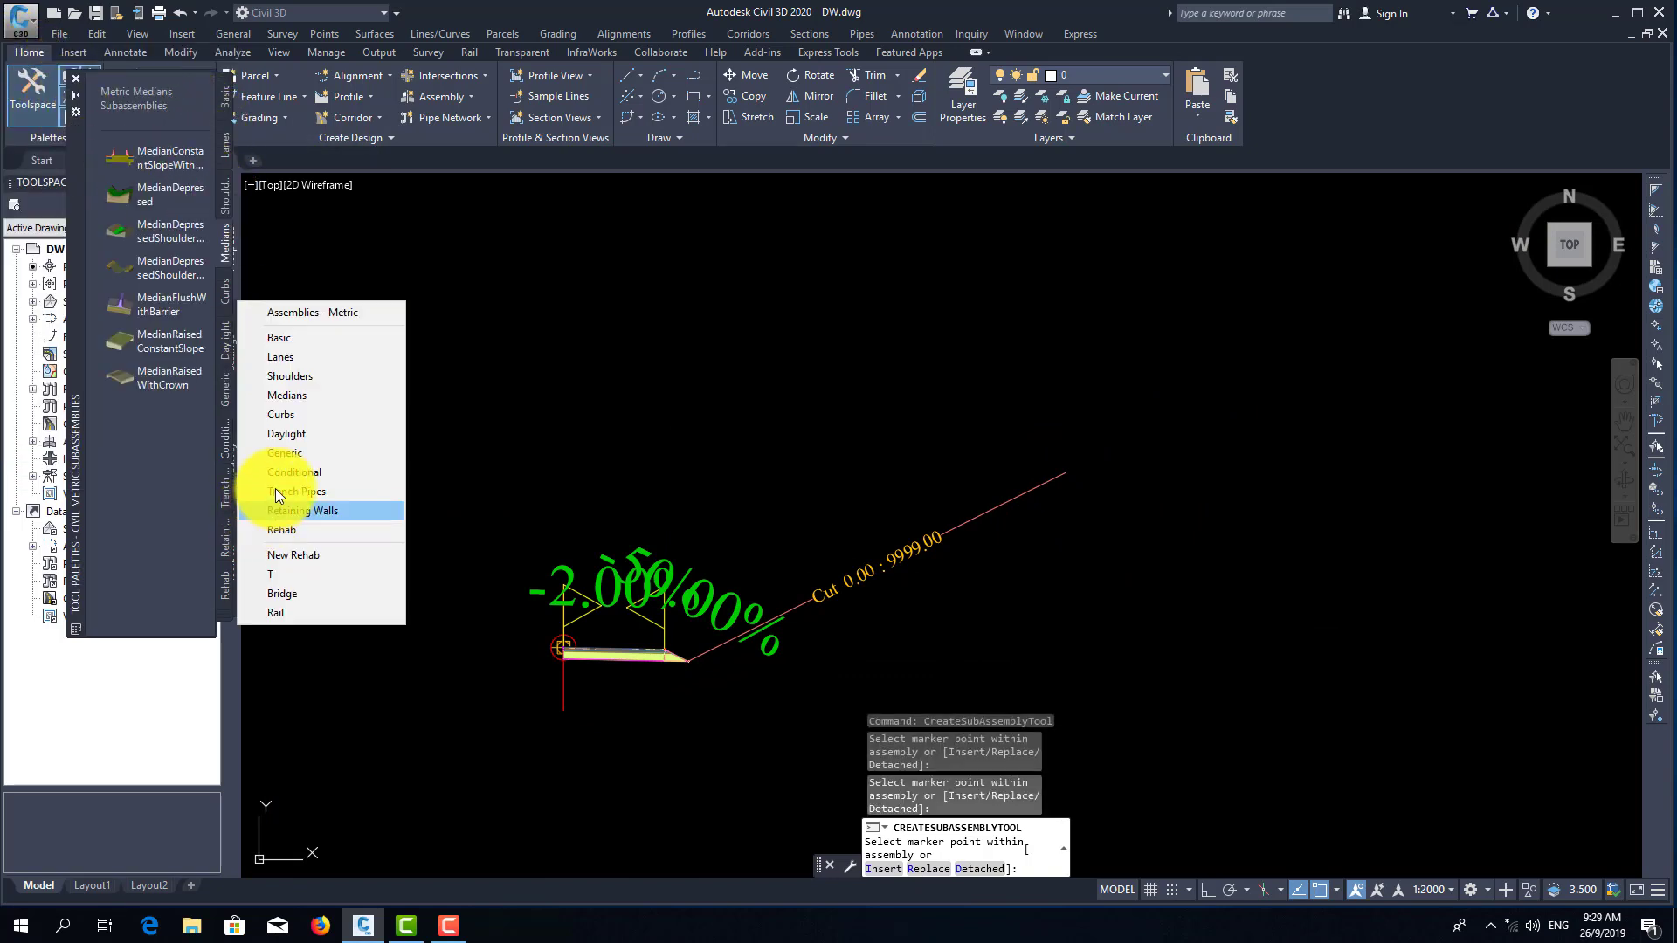
left_click(286, 453)
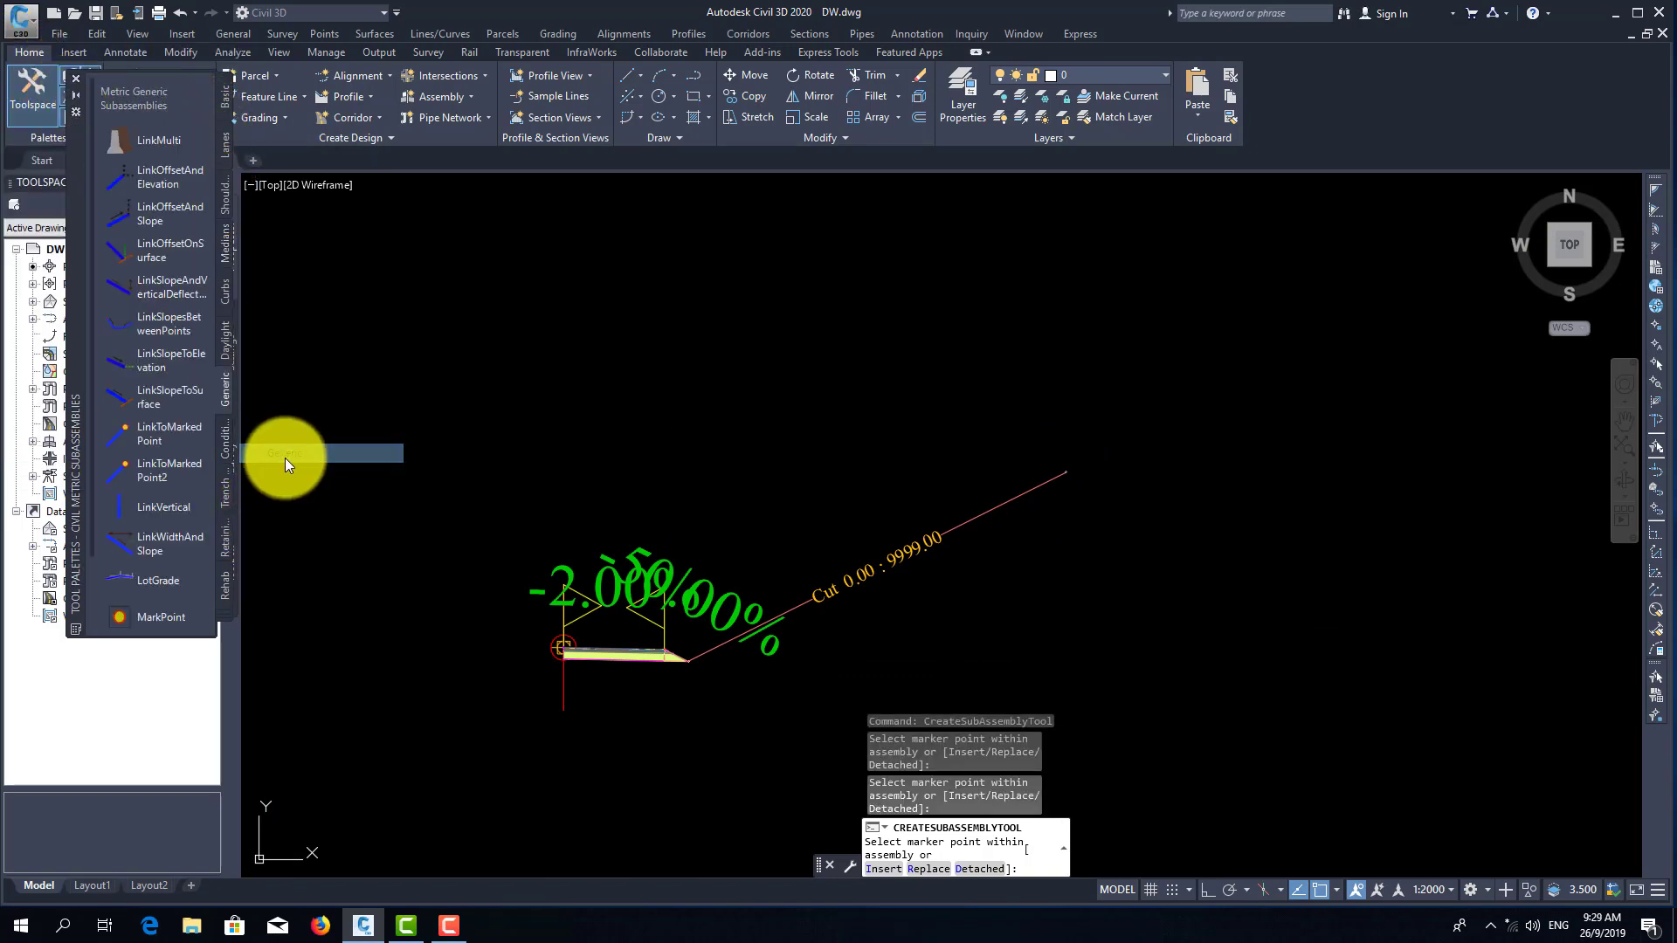
left_click(148, 552)
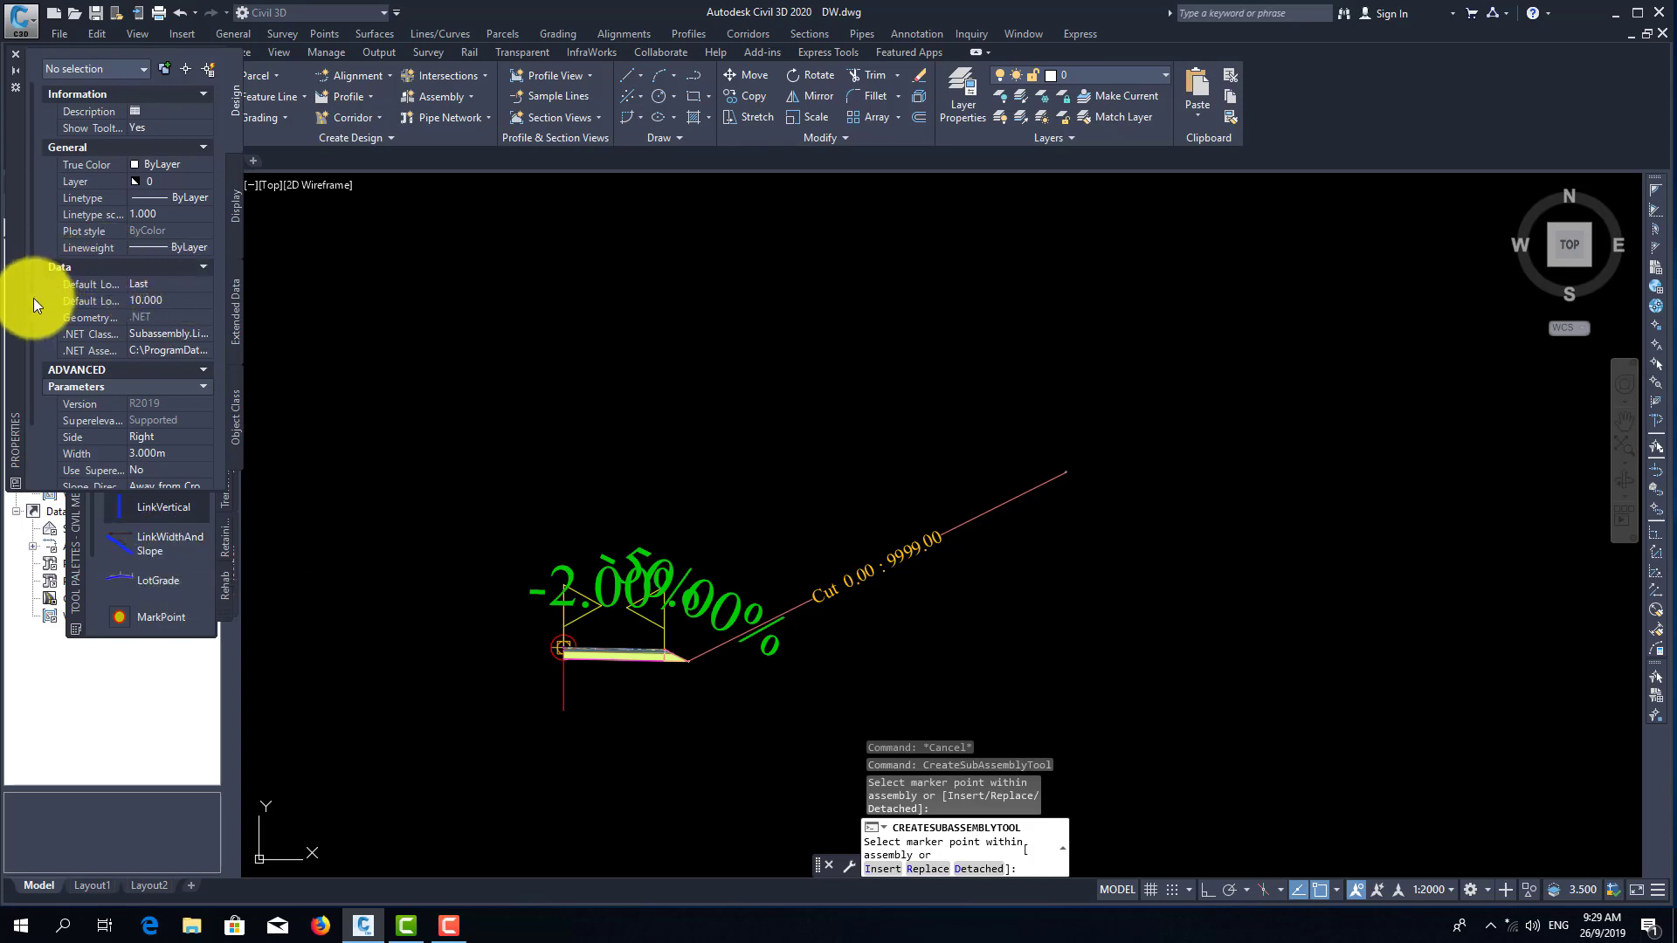
scroll(31, 307, "down", 3)
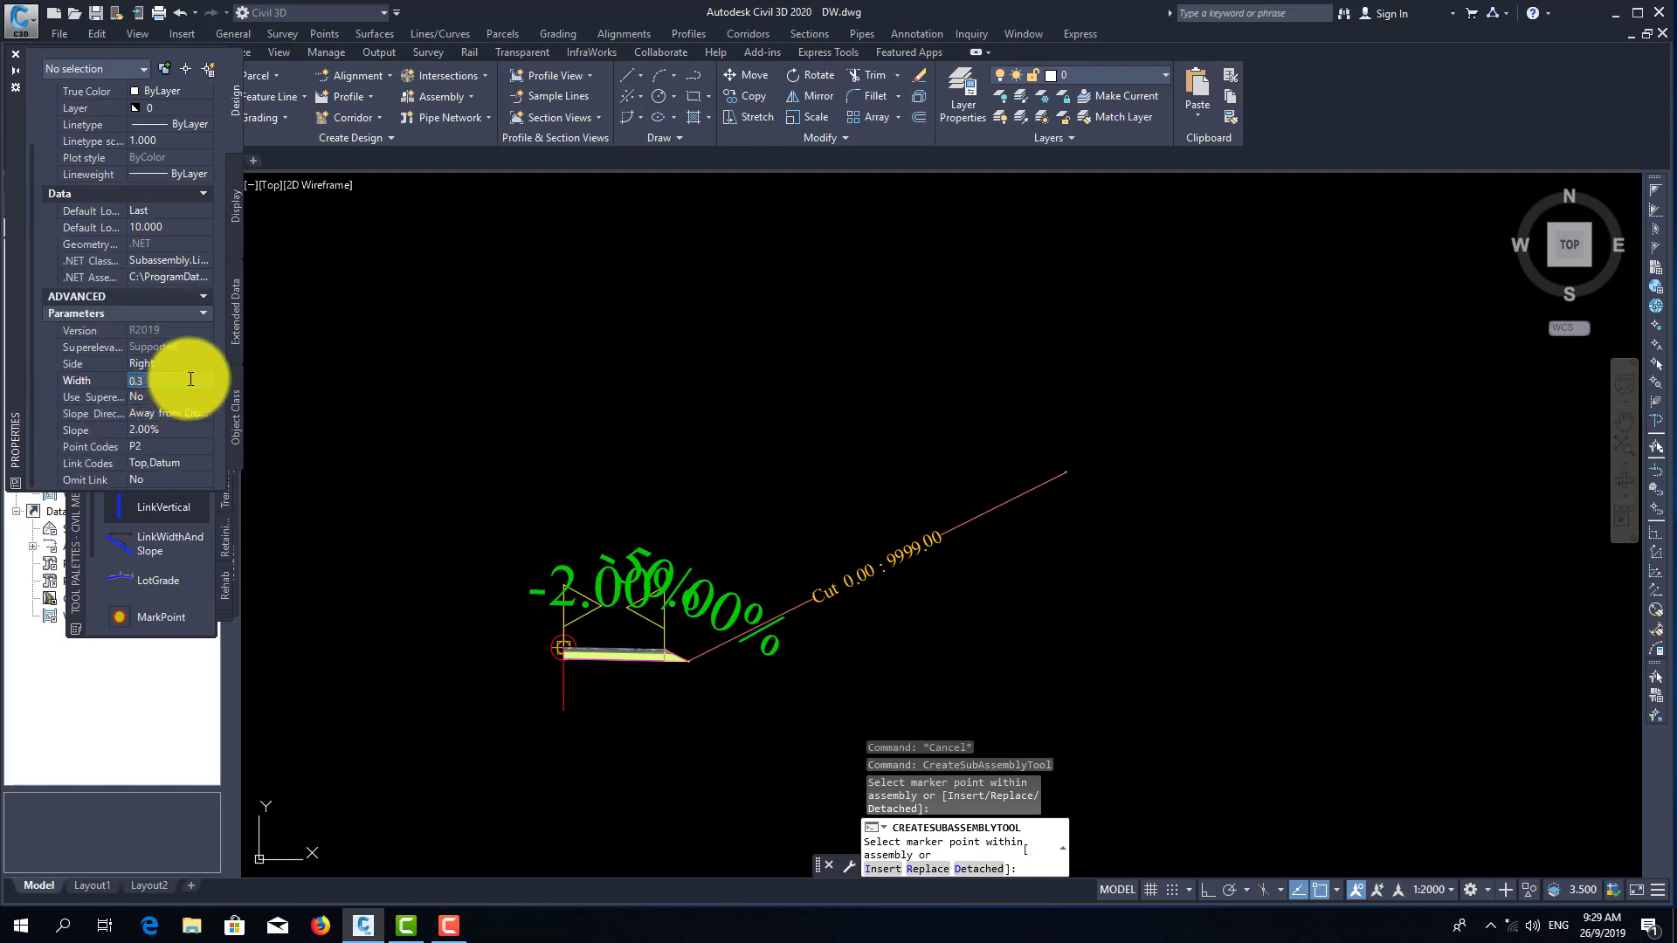
key("Tab")
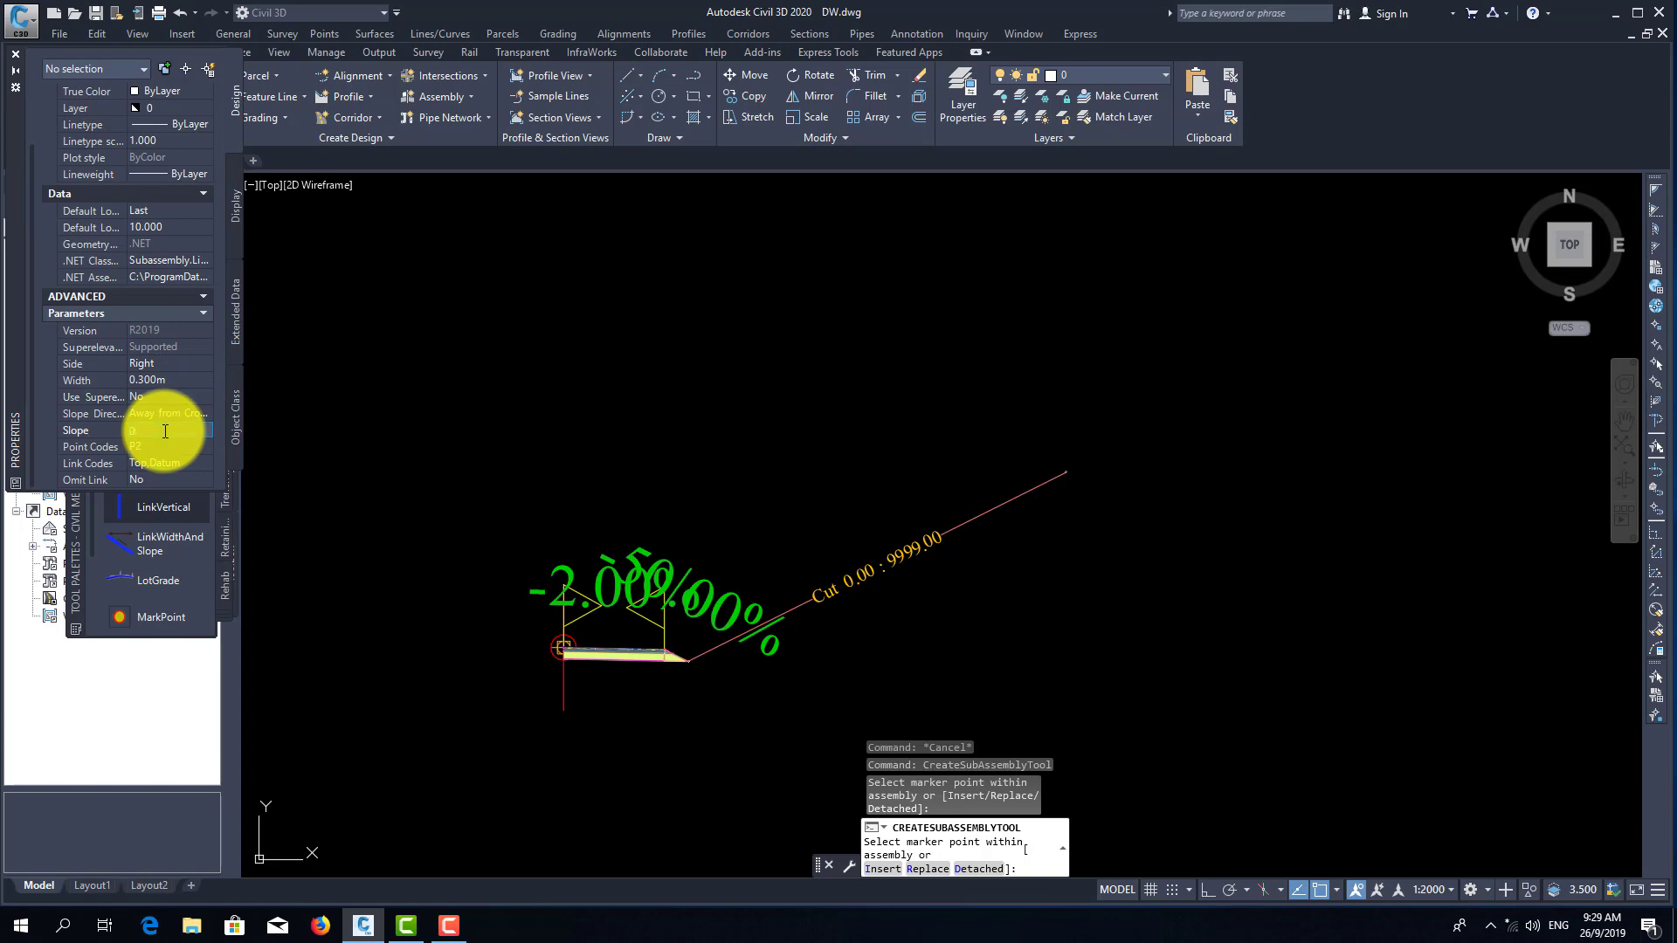
scroll(1079, 463, "up", 6)
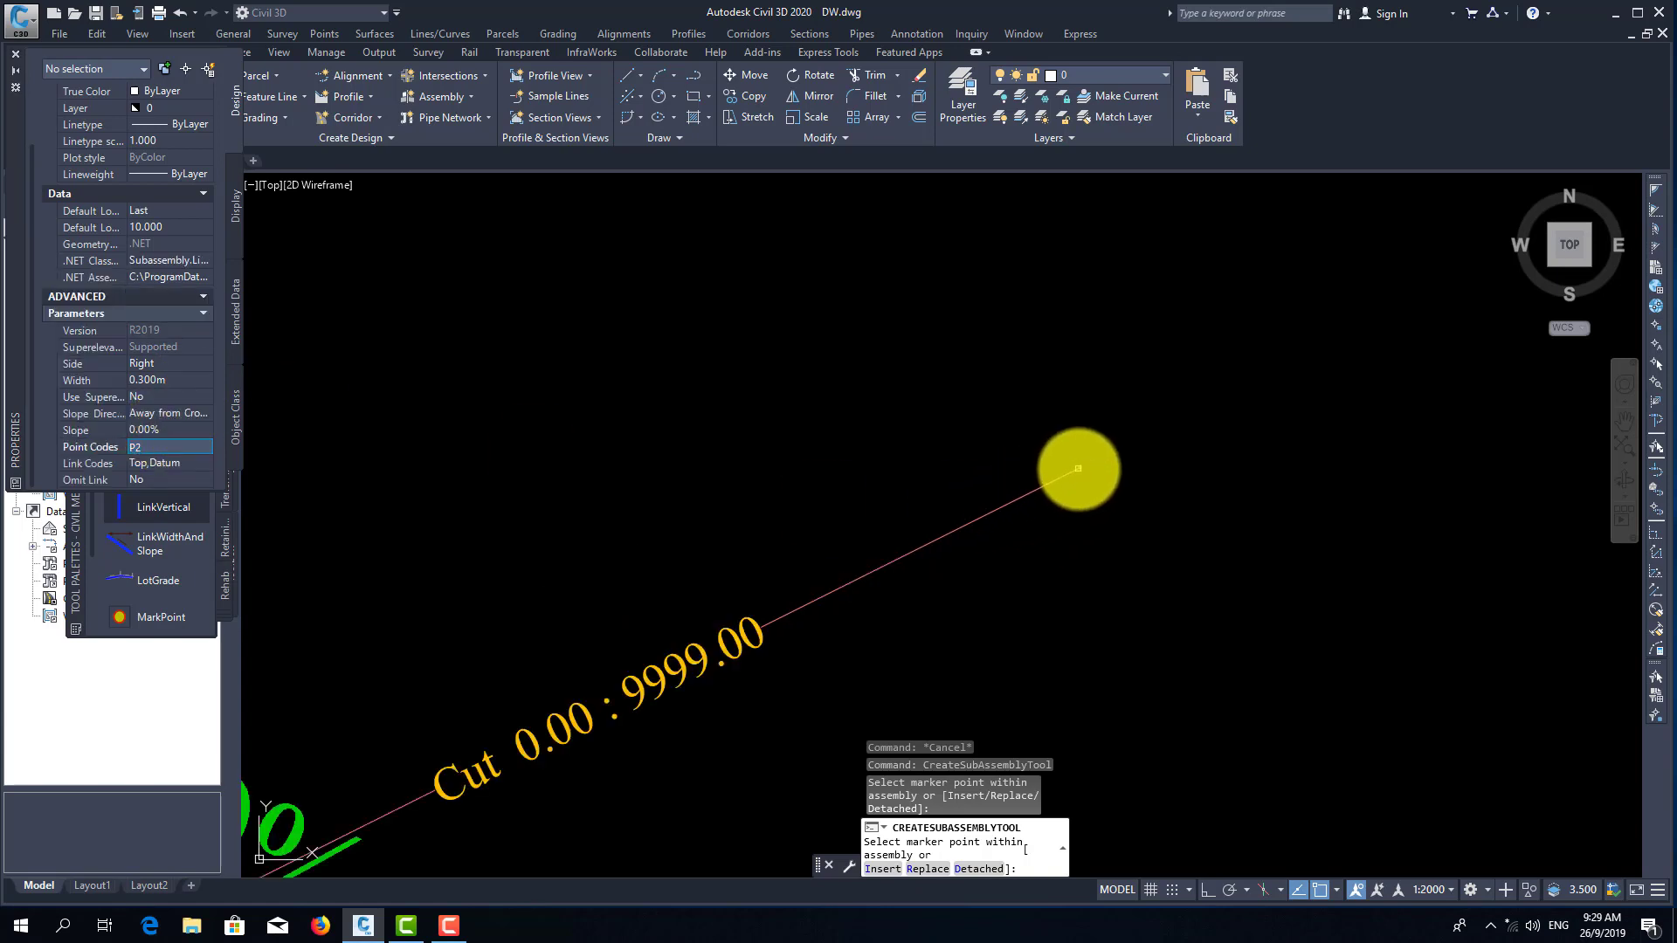
left_click(1073, 424)
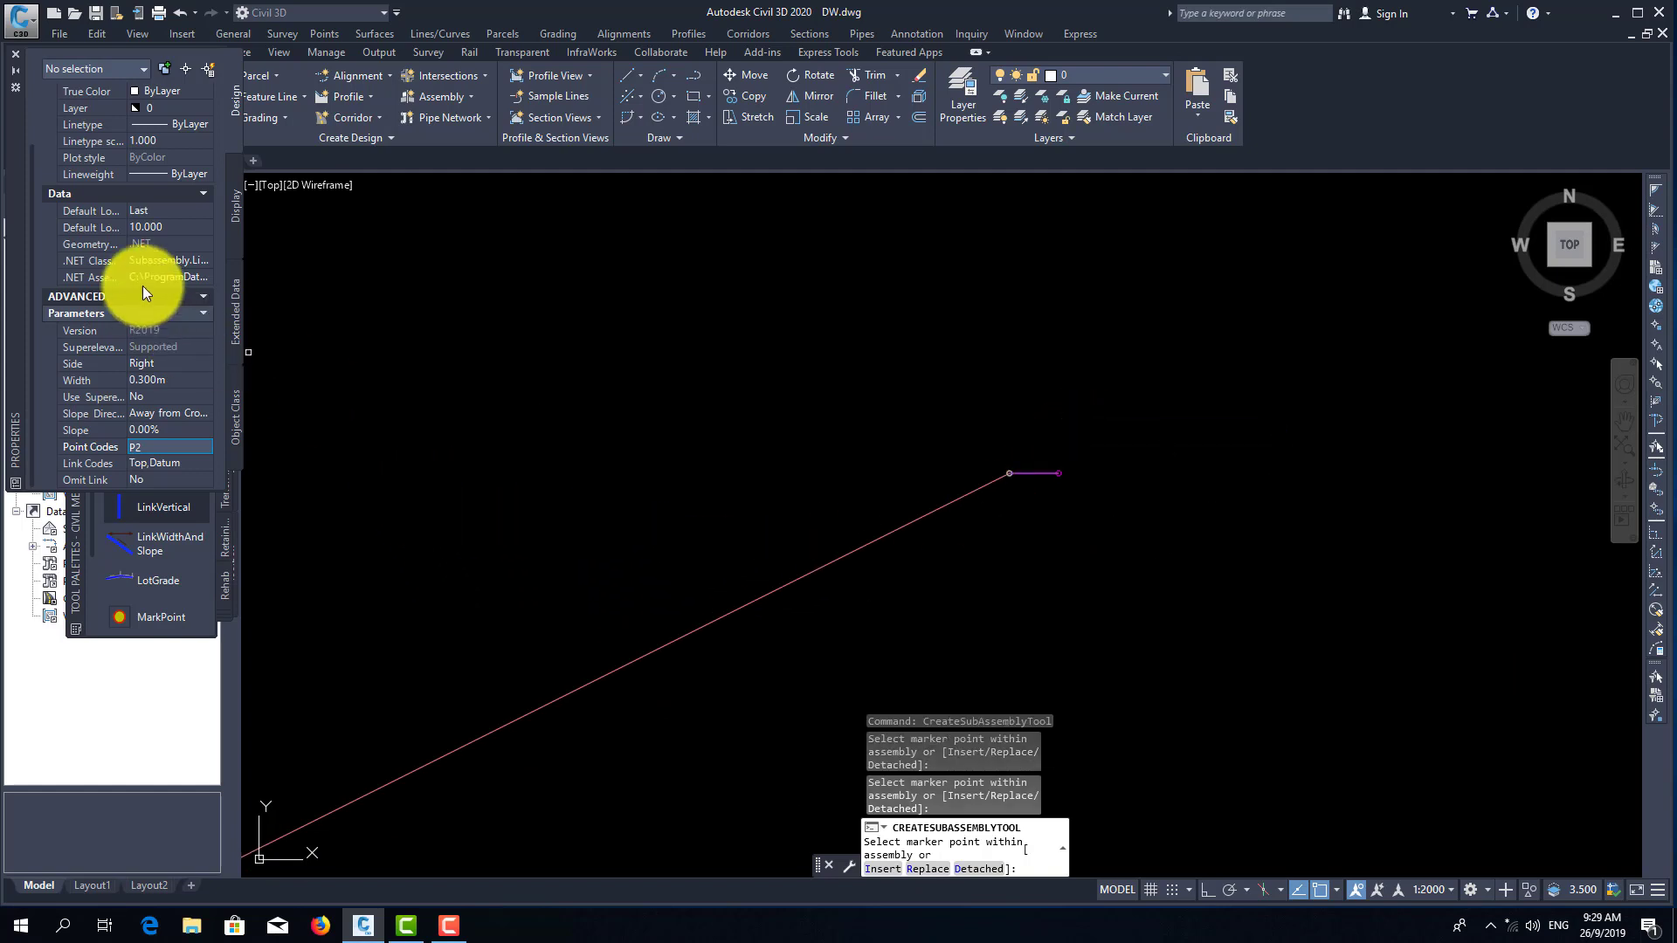
- Start inserting a DaylightBench subassembly from the metric Daylight subassemblies and set its maximum cut height to 1.5 m
left_click(15, 54)
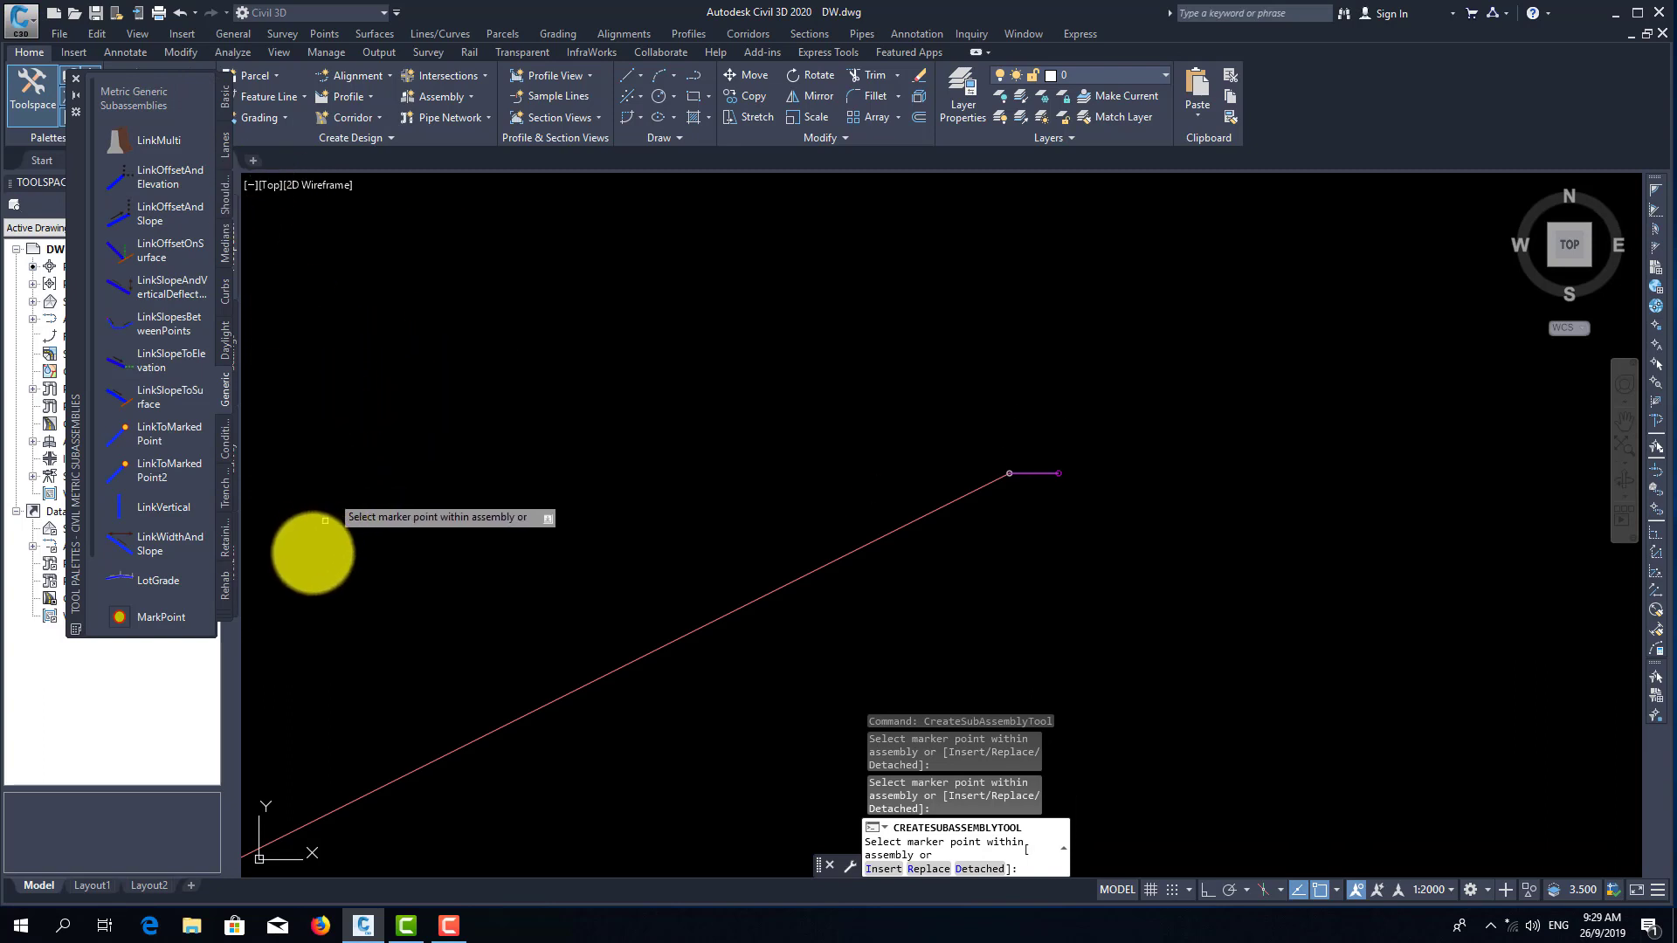
left_click(223, 615)
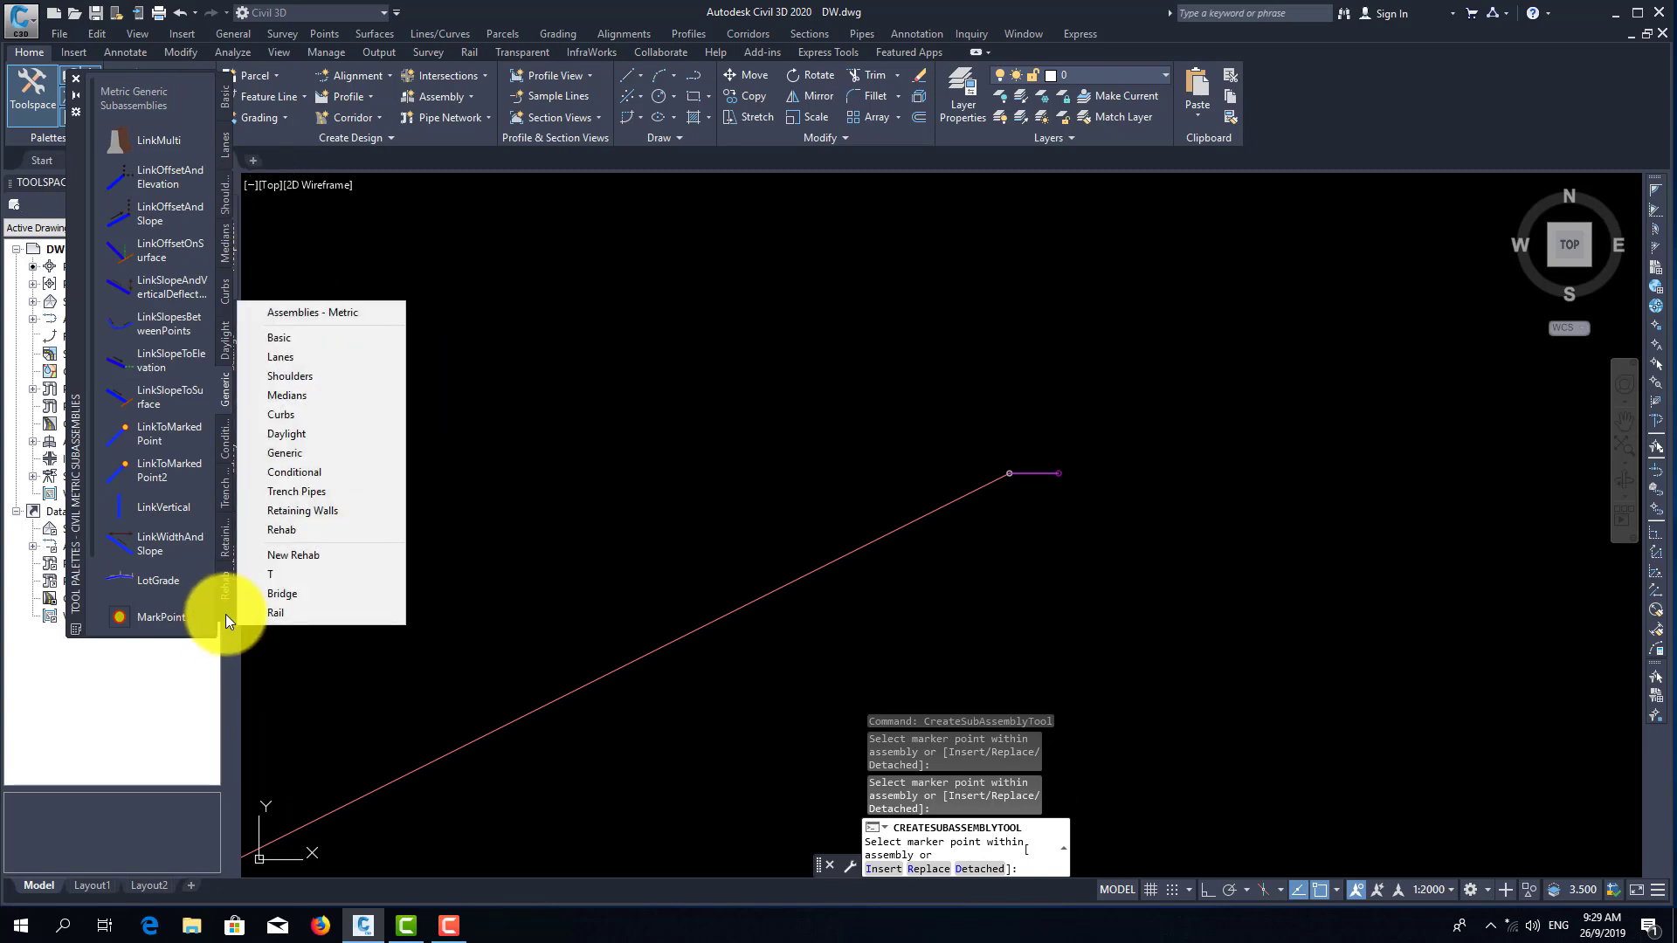
left_click(281, 437)
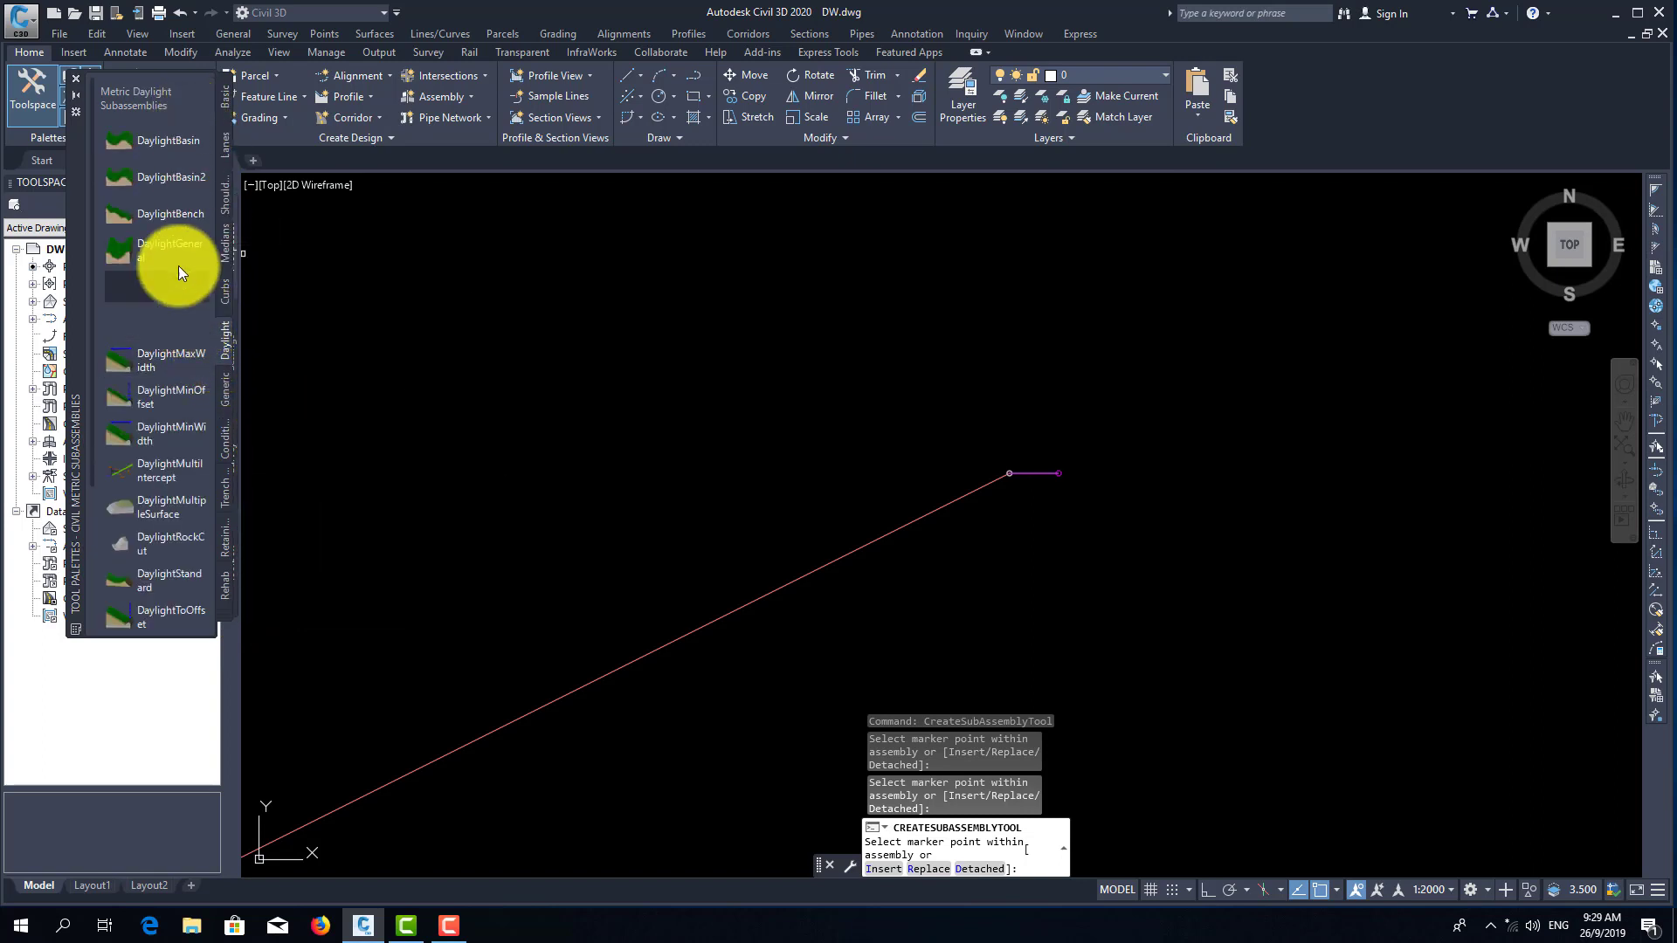
left_click(130, 219)
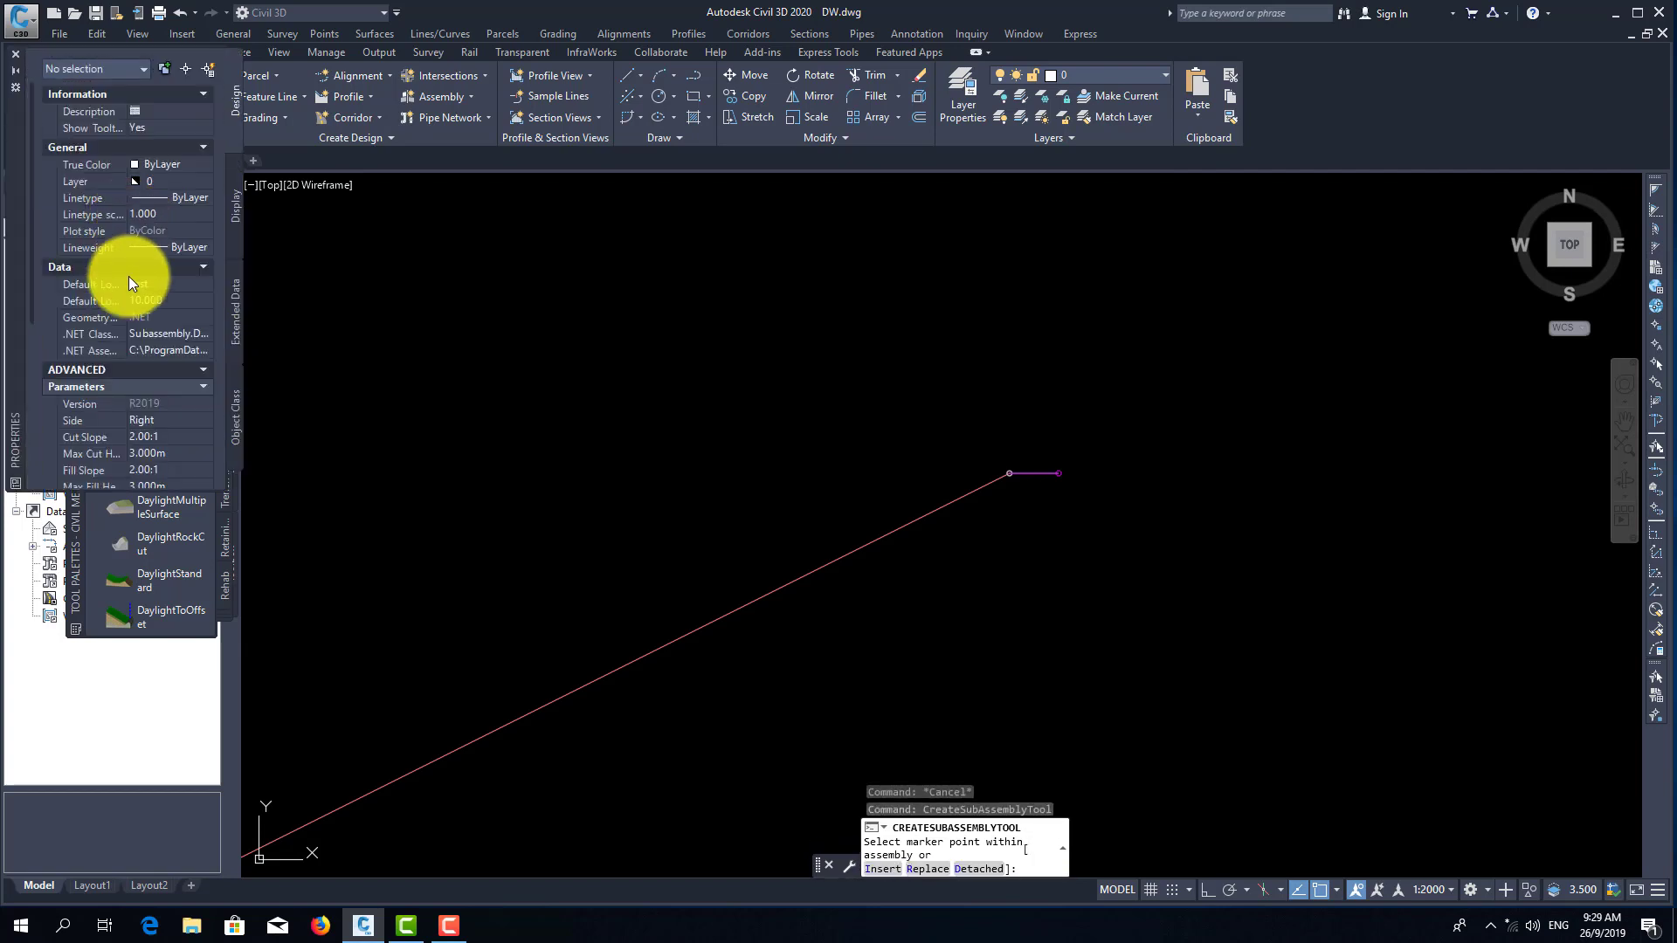
left_click_drag(34, 311, 21, 365)
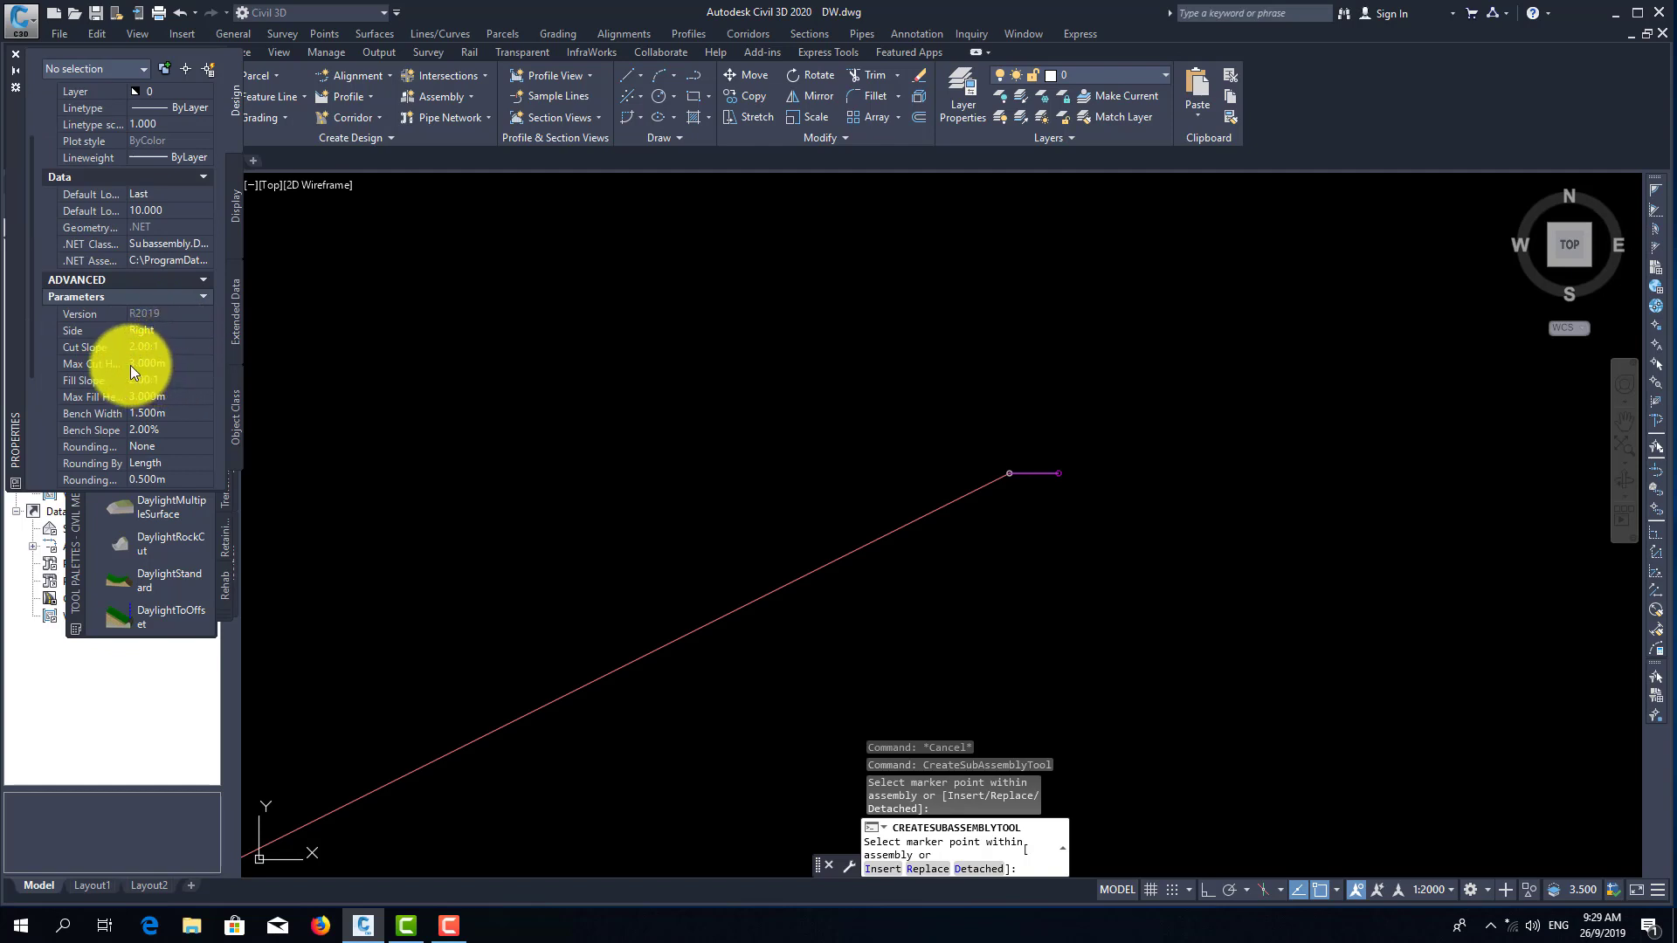
left_click(174, 362)
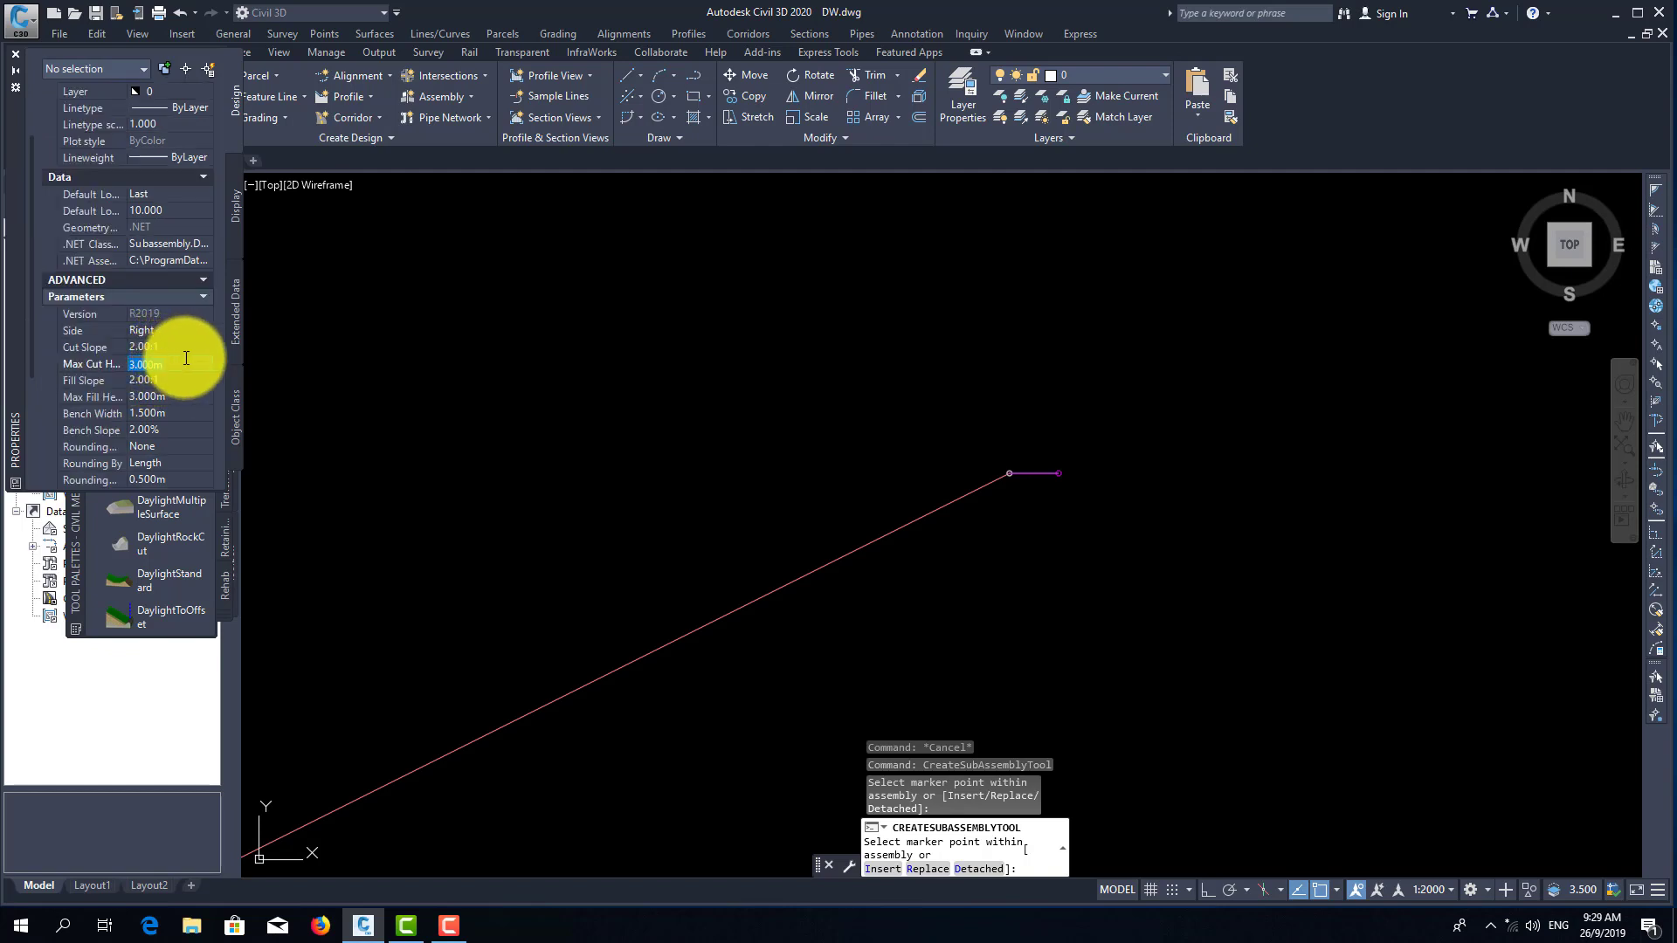
type("1.5")
key("Return")
- Set the daylight bench's maximum fill height to 1.5 m and its bench width to 0.5 m
left_click(135, 396)
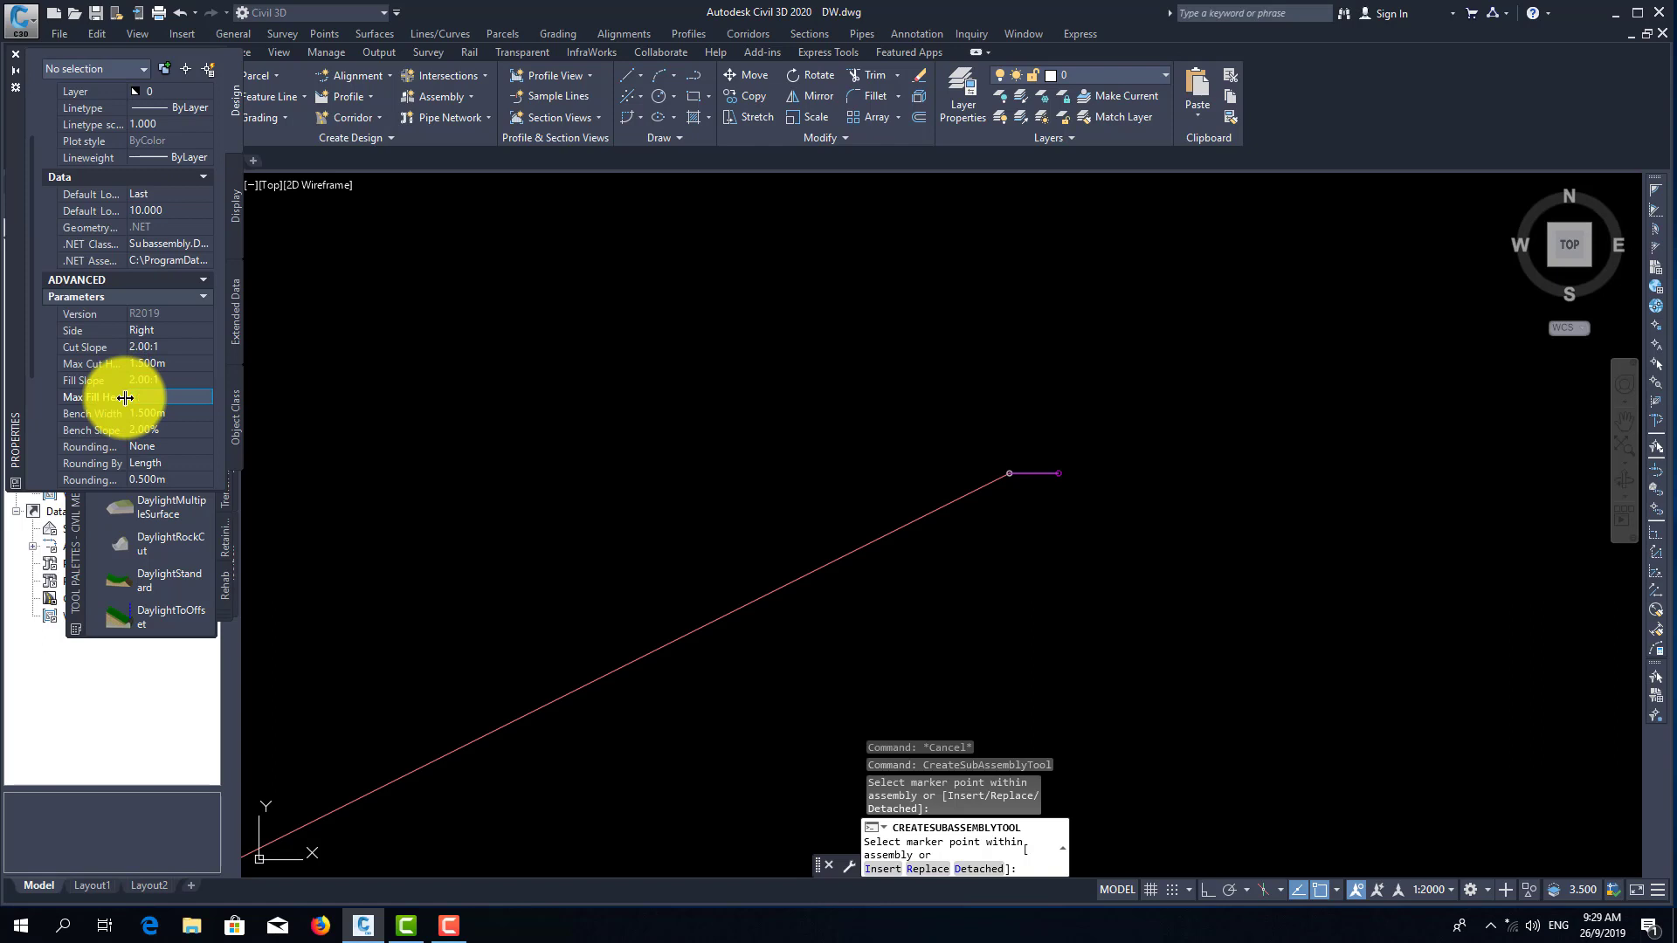
type("1.5")
key("Return")
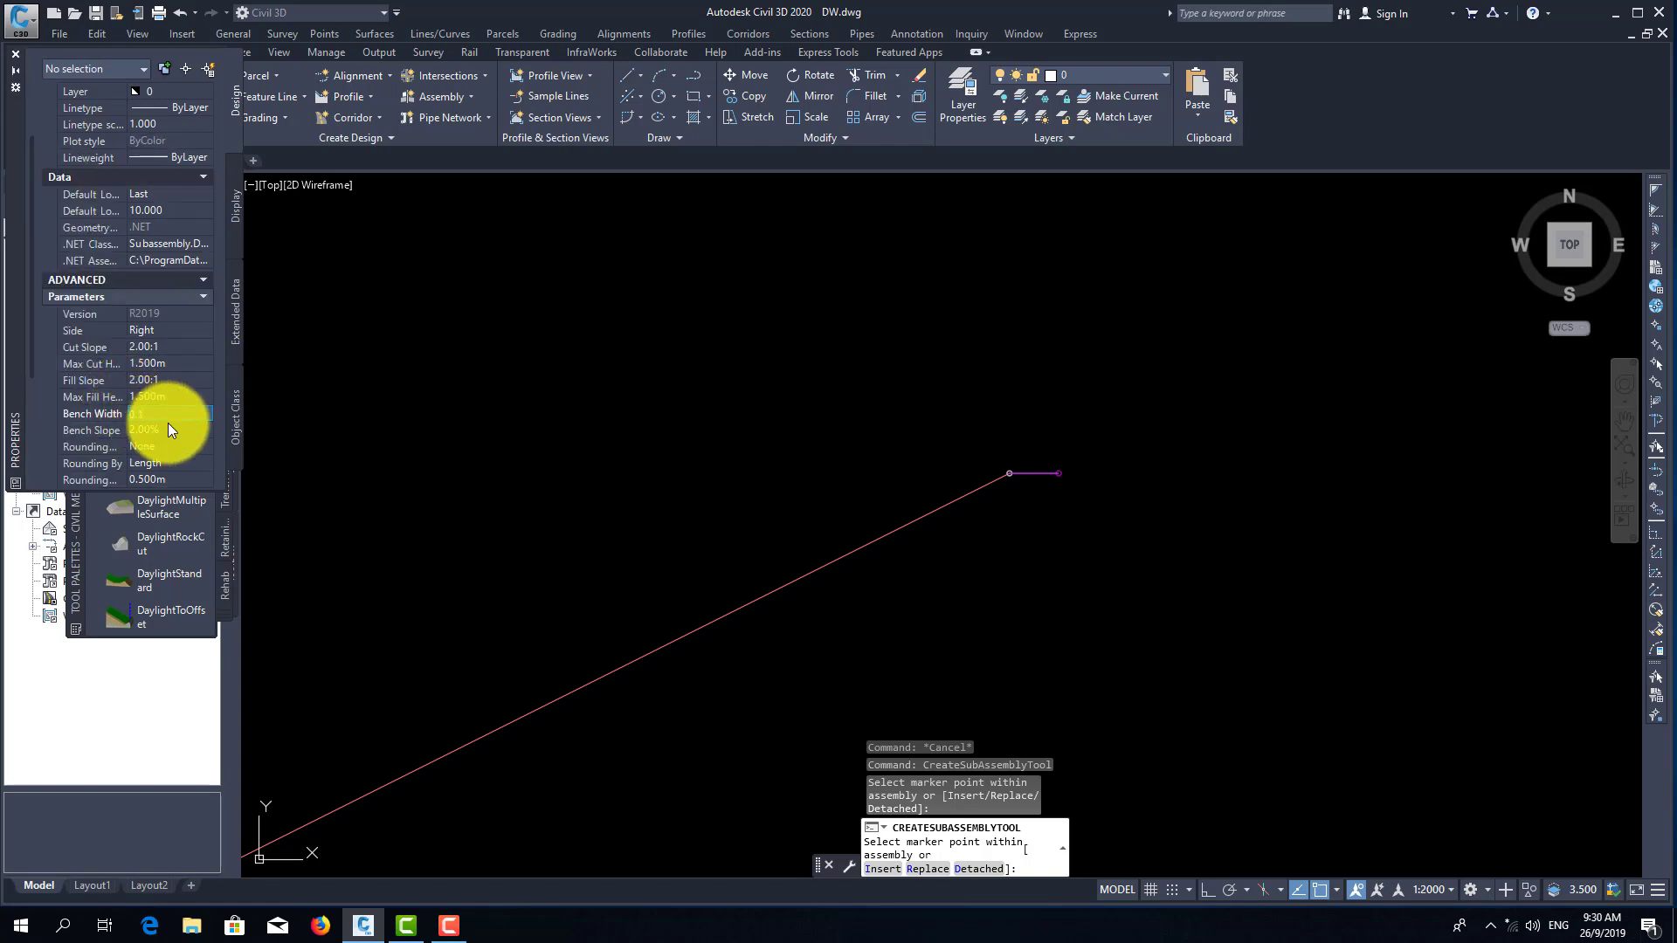
type("0.5")
key("Return")
- Attach the DaylightBench subassembly to the outer end of the short horizontal link beyond the Cut conditional
scroll(1079, 476, "up", 5)
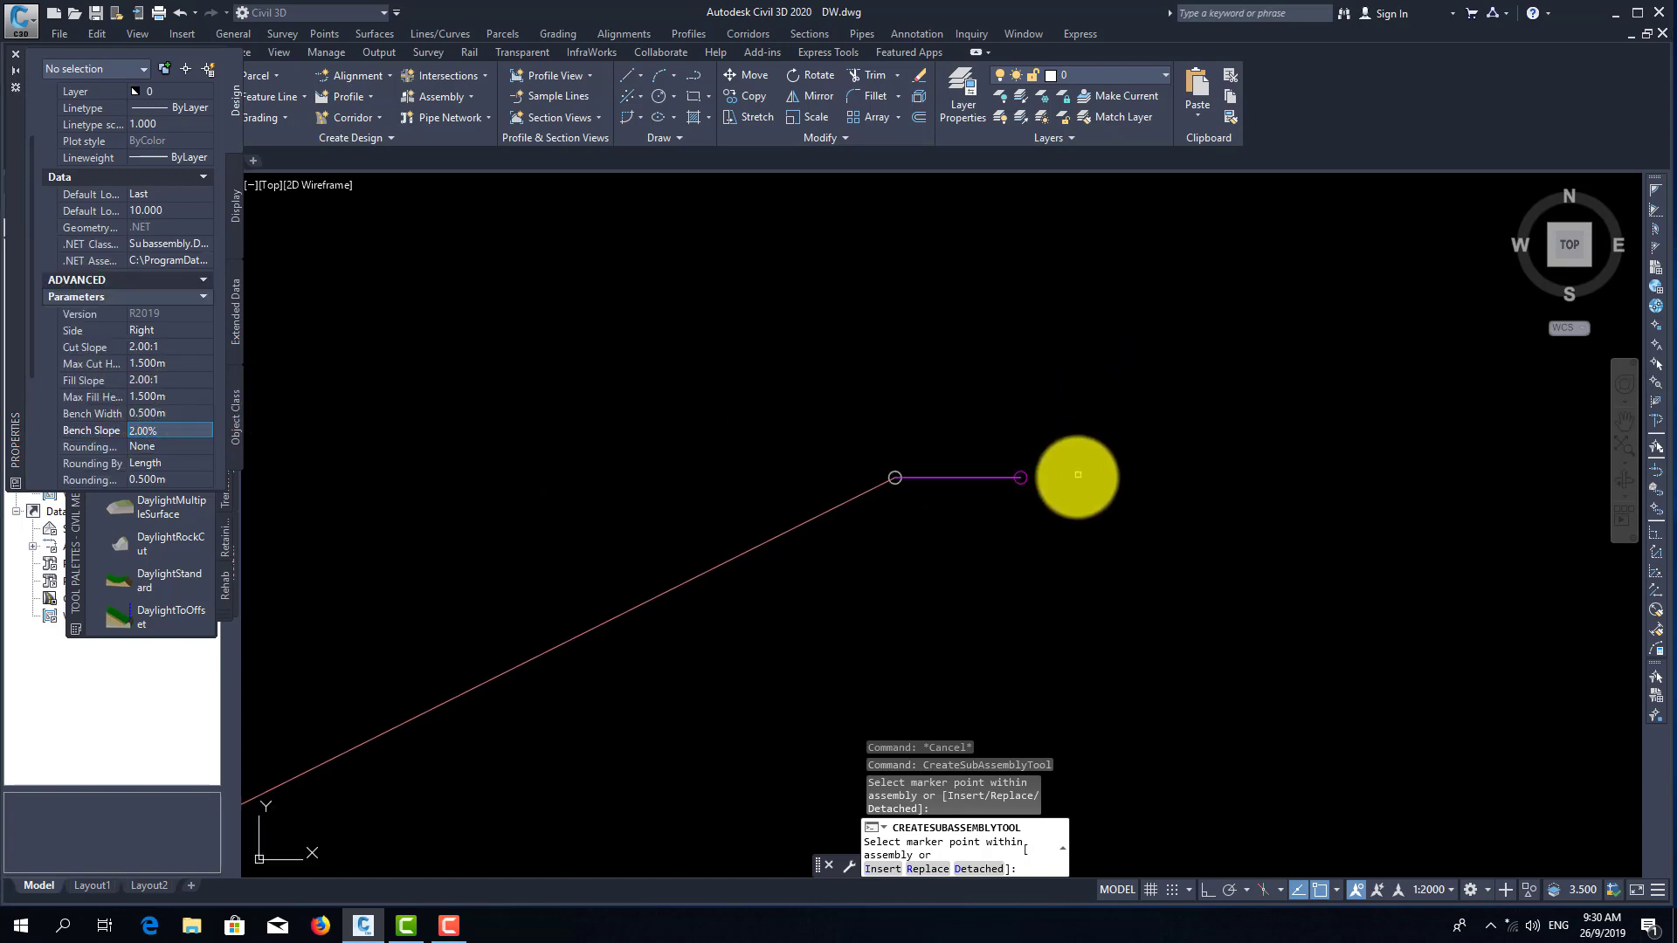
scroll(1032, 486, "up", 3)
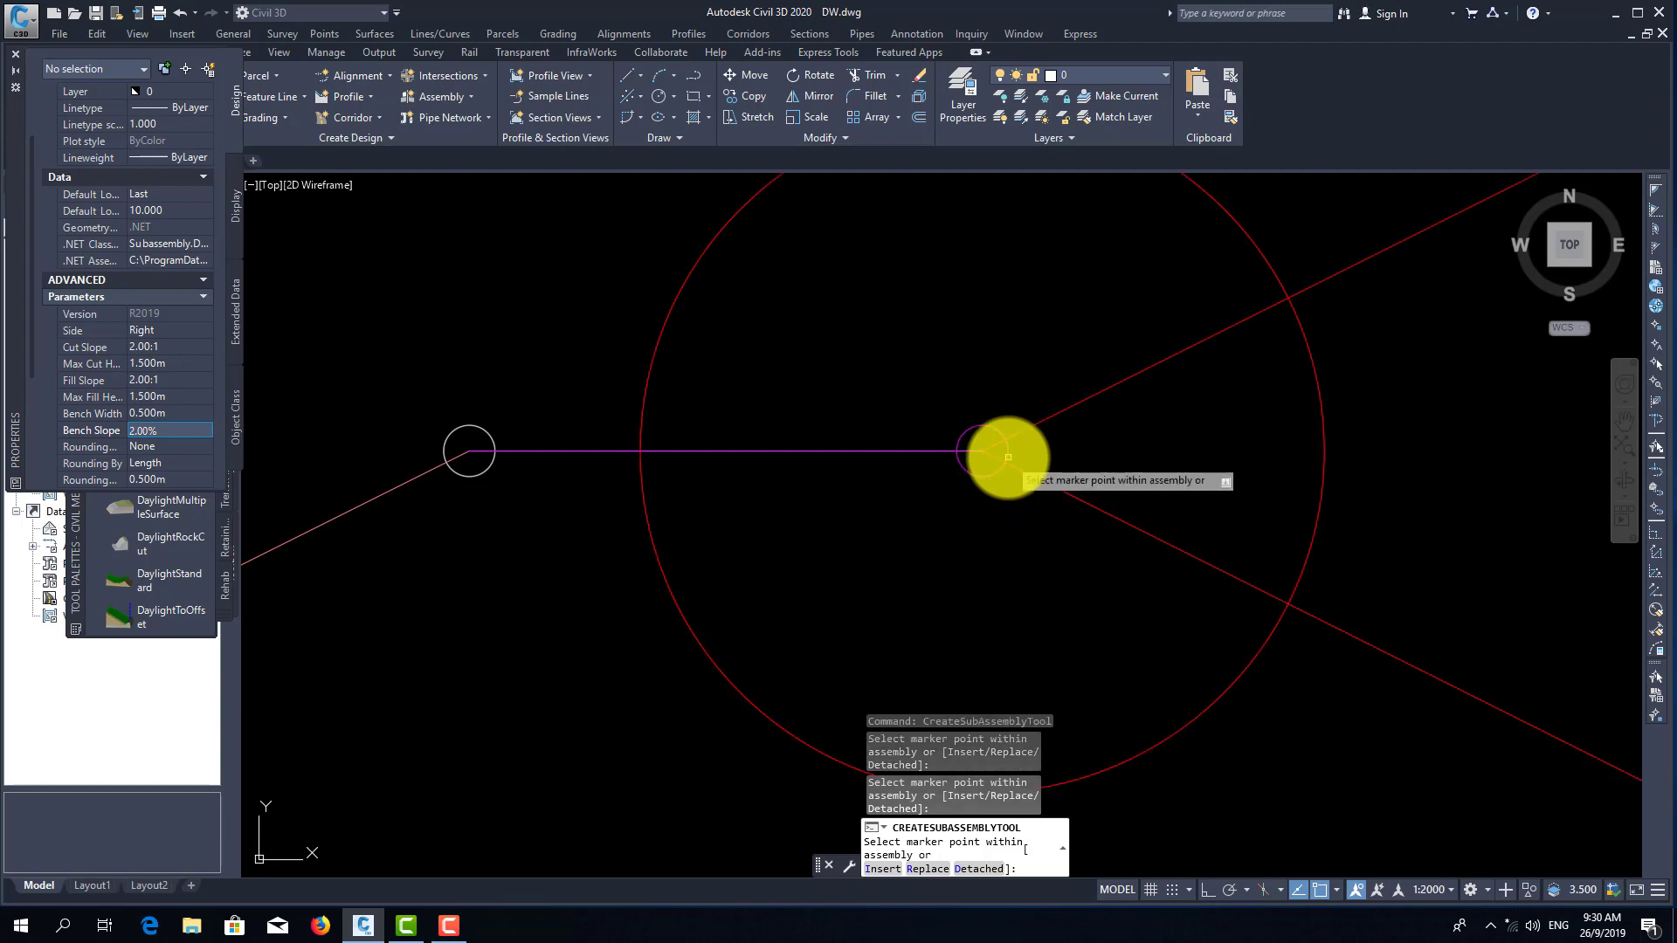
scroll(1028, 478, "down", 5)
scroll(1028, 479, "down", 5)
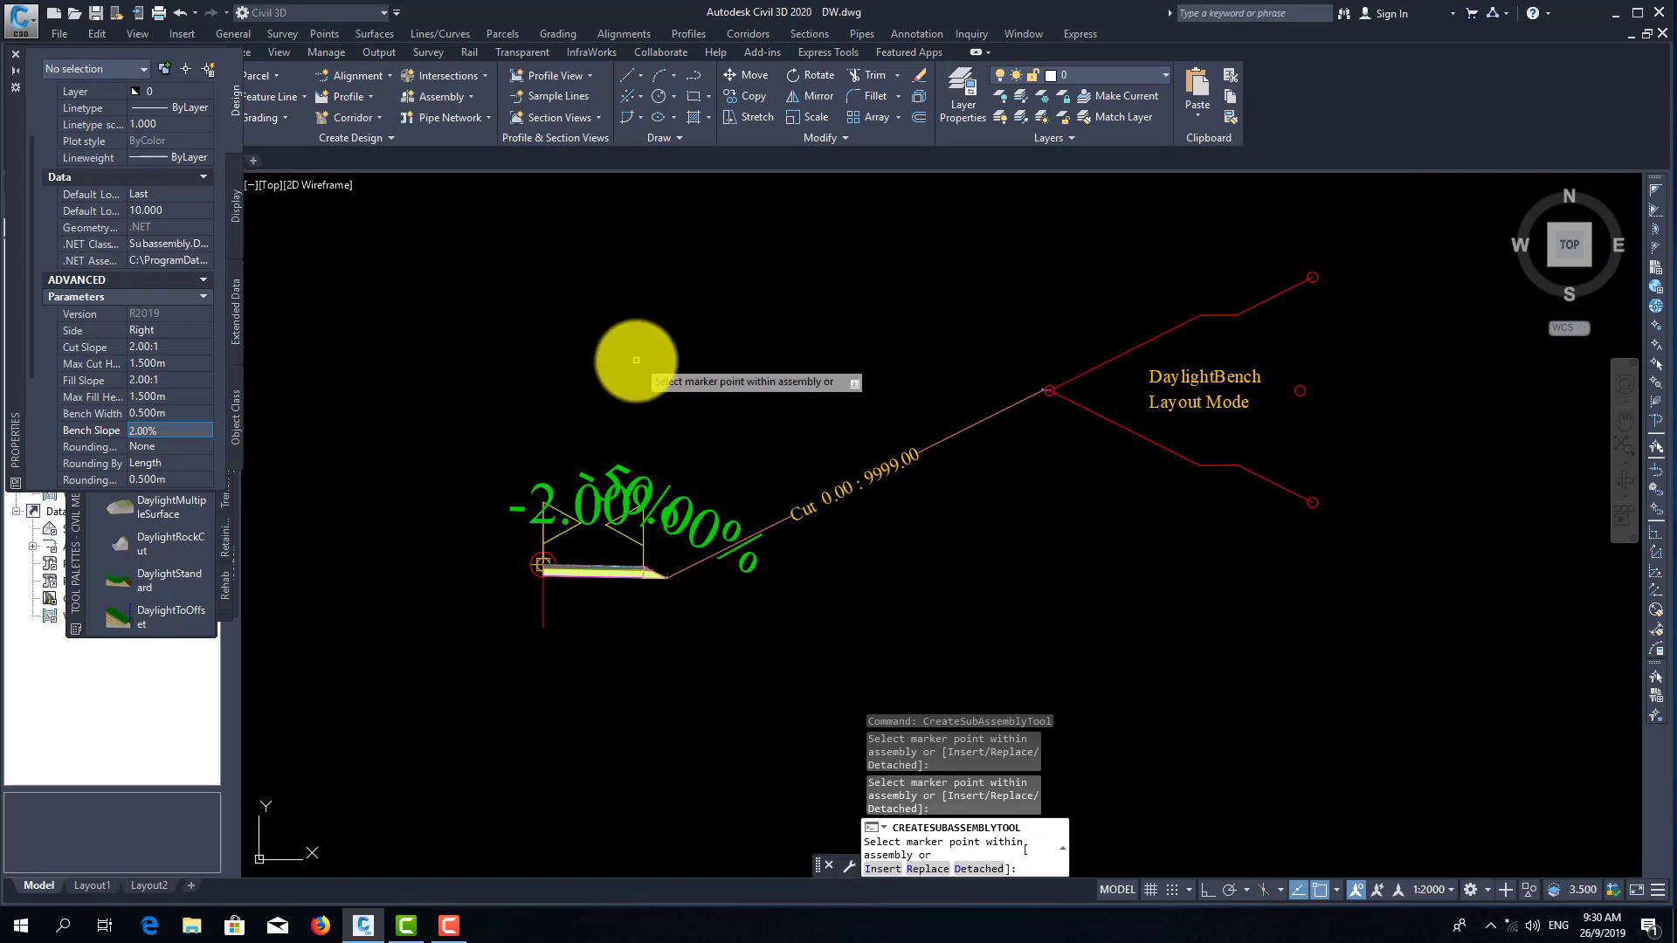
- Start inserting a ConditionalCutOrFill subassembly from the metric Conditional subassemblies and set its type to Fill
left_click(222, 616)
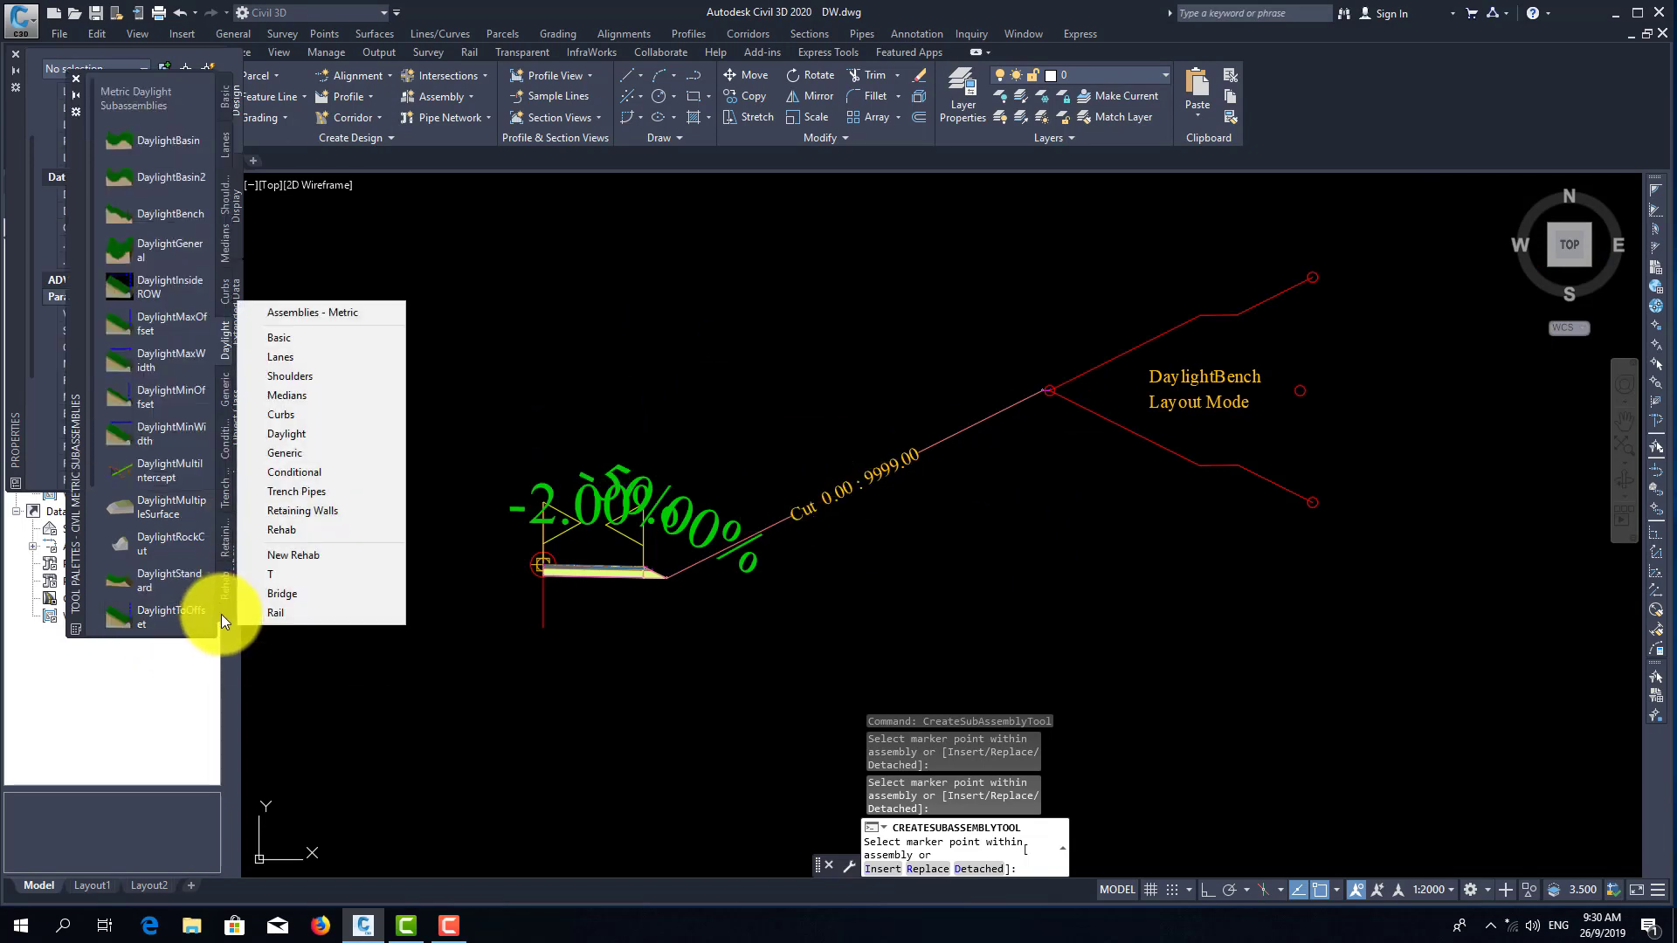
left_click(296, 474)
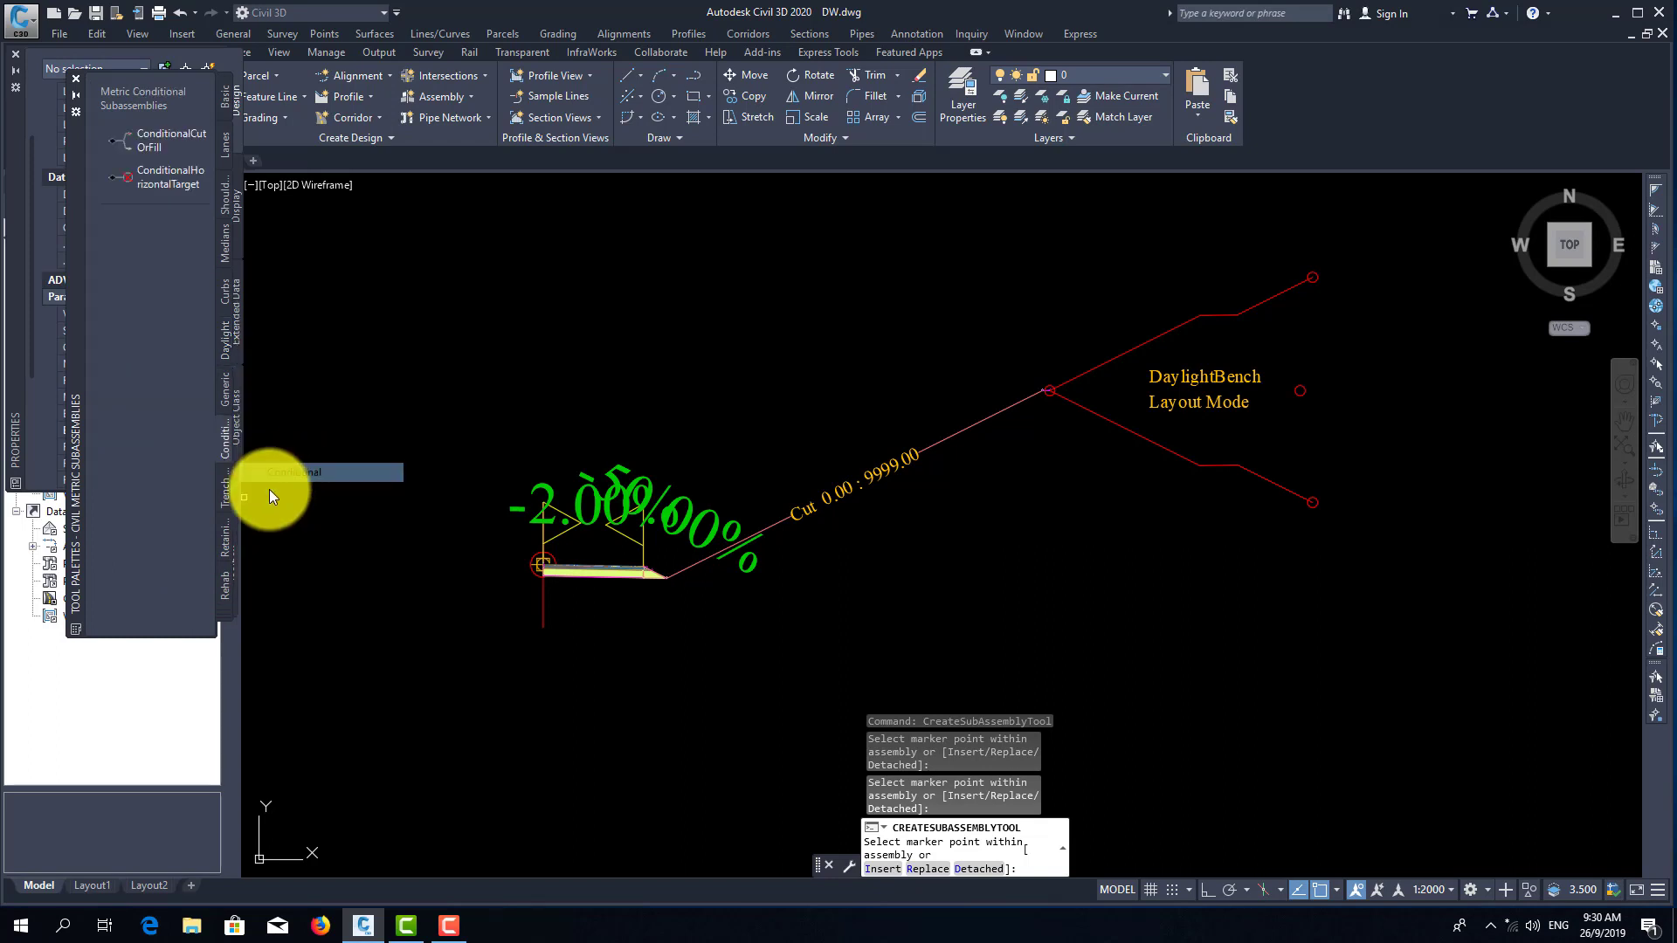
left_click(140, 142)
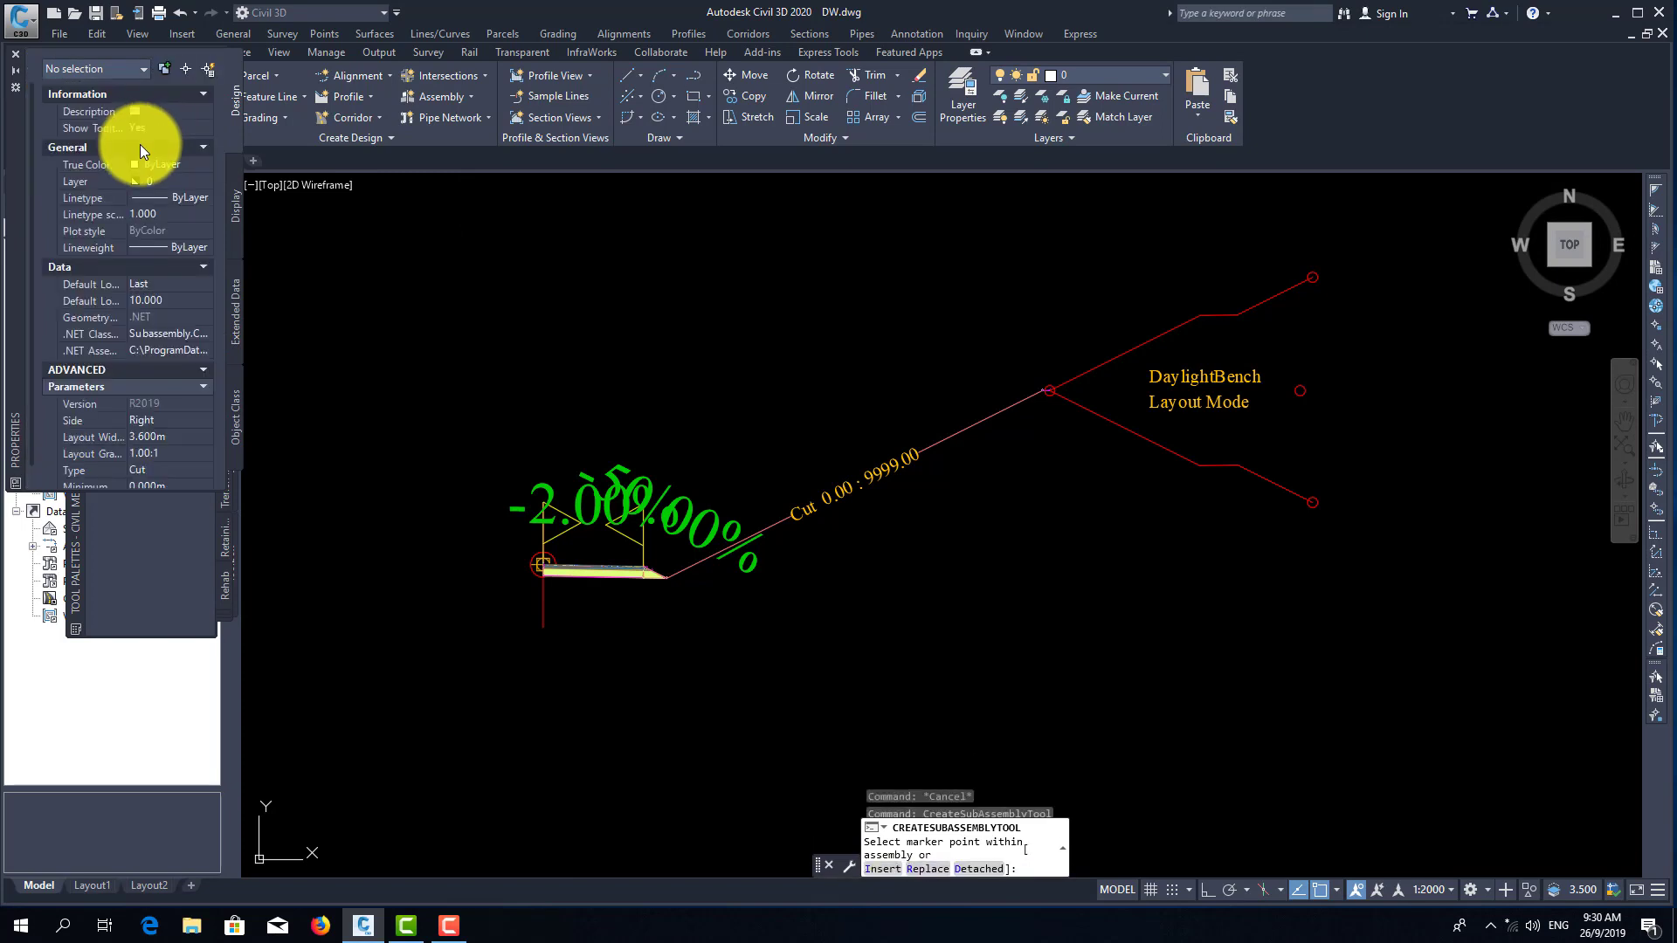
scroll(28, 304, "down", 1)
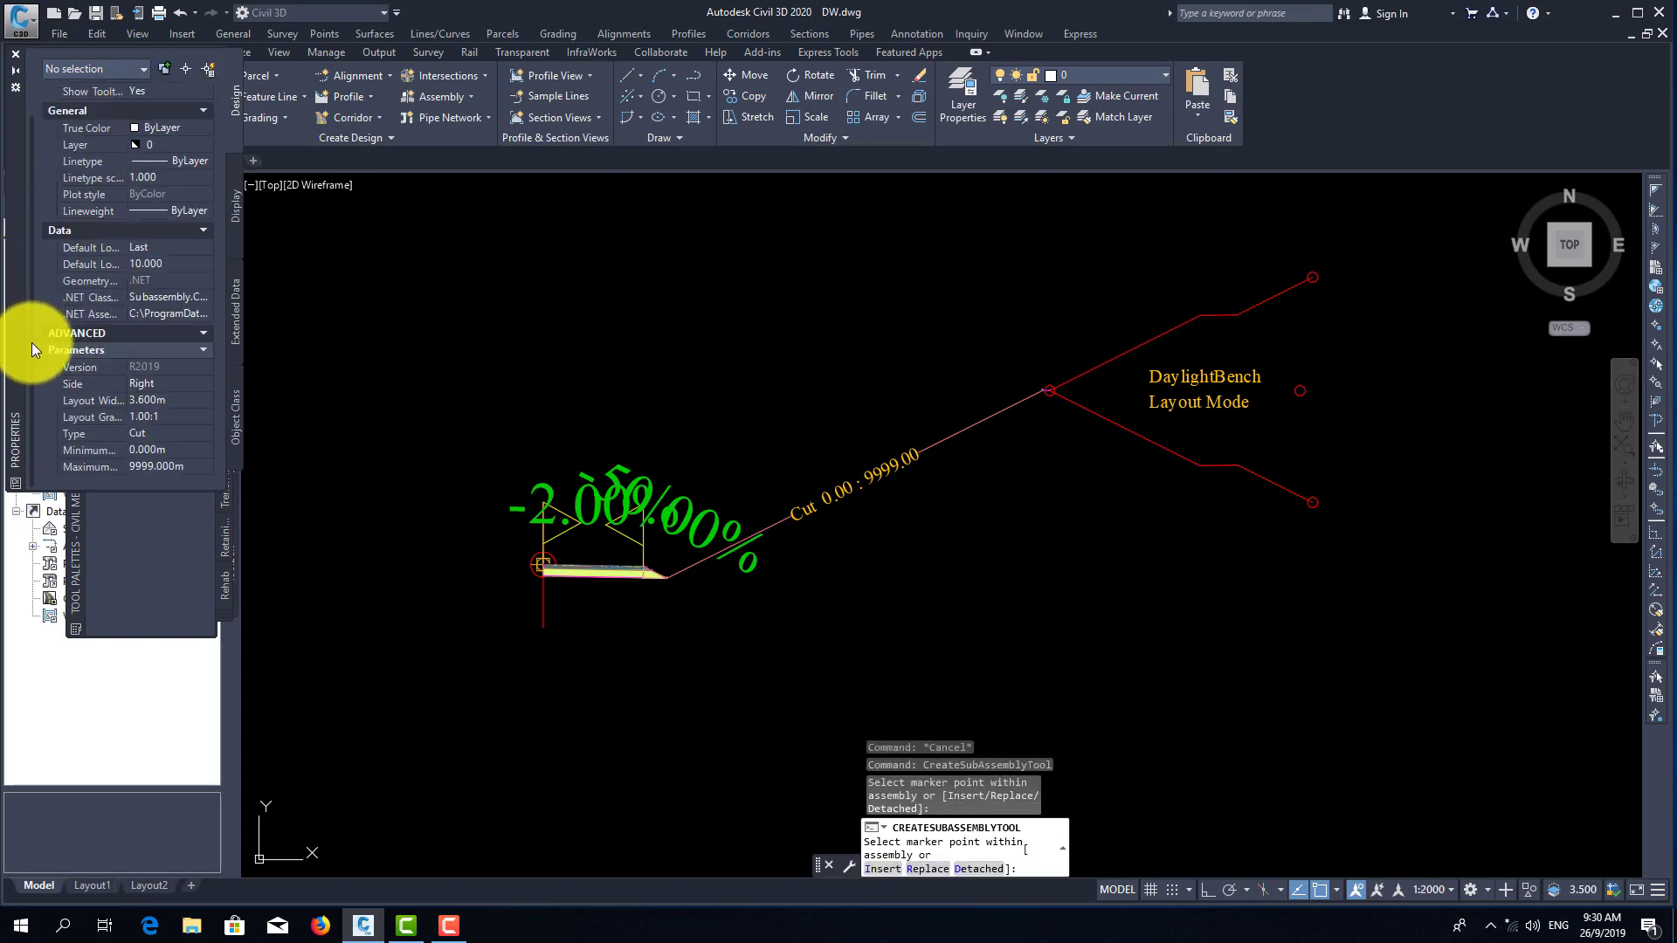
left_click(150, 428)
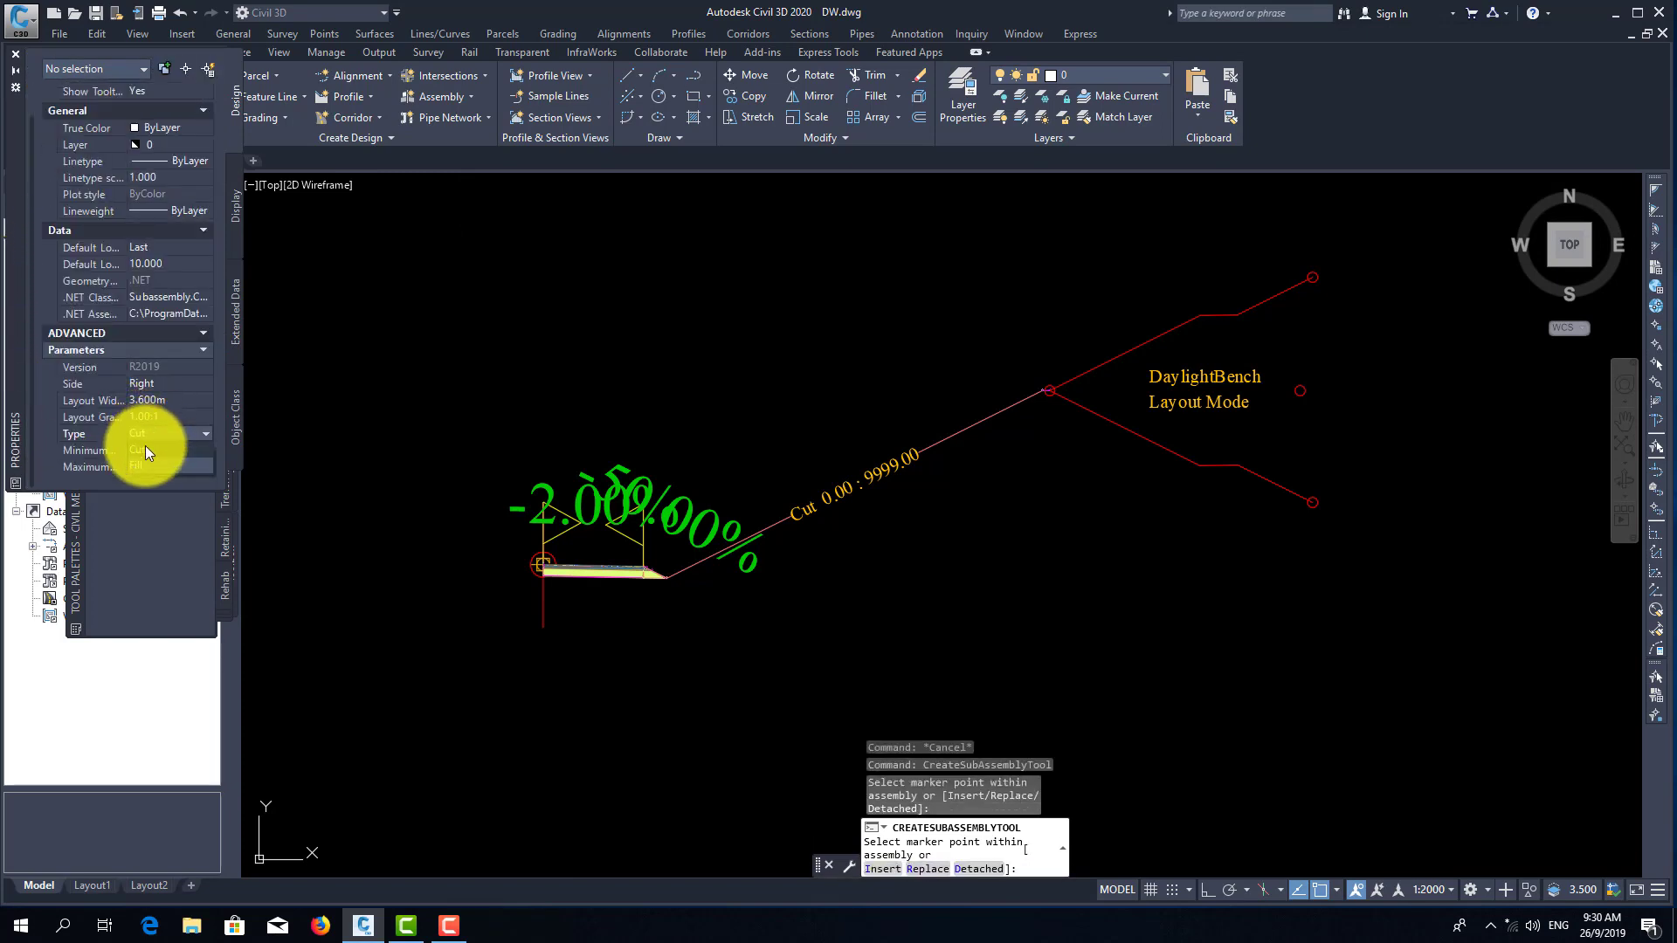
left_click(139, 466)
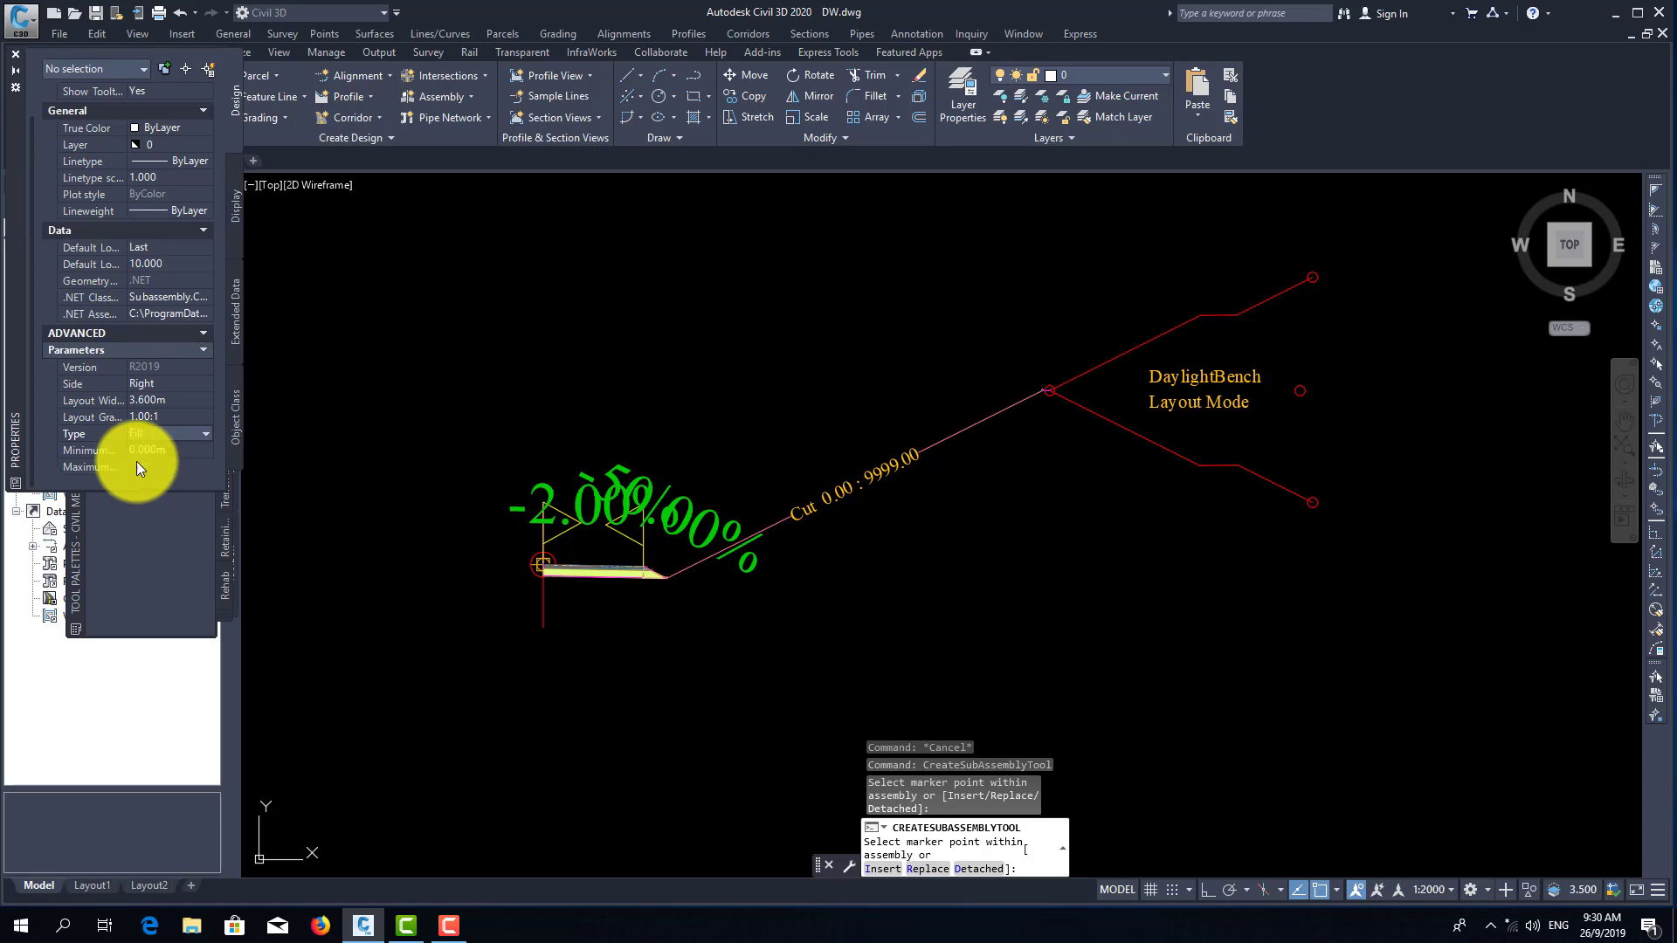
- Give the Fill conditional a 2:1 layout grade and 15 m layout width, and attach it to the extended shoulder's outer tip
left_click(135, 417)
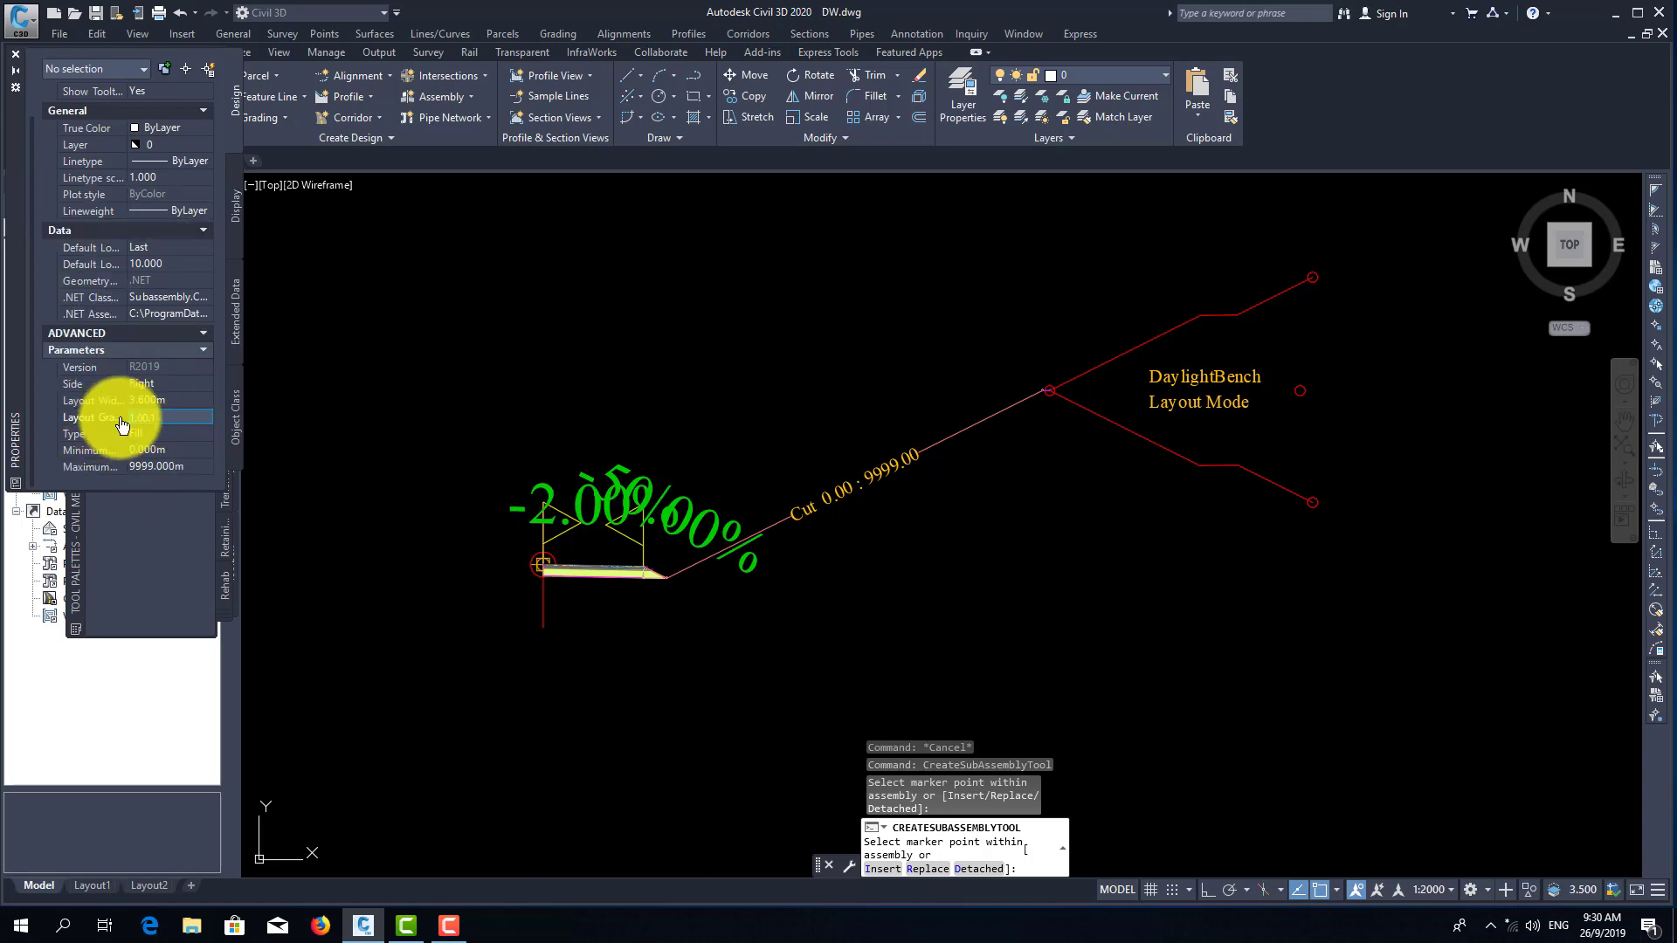
left_click(173, 400)
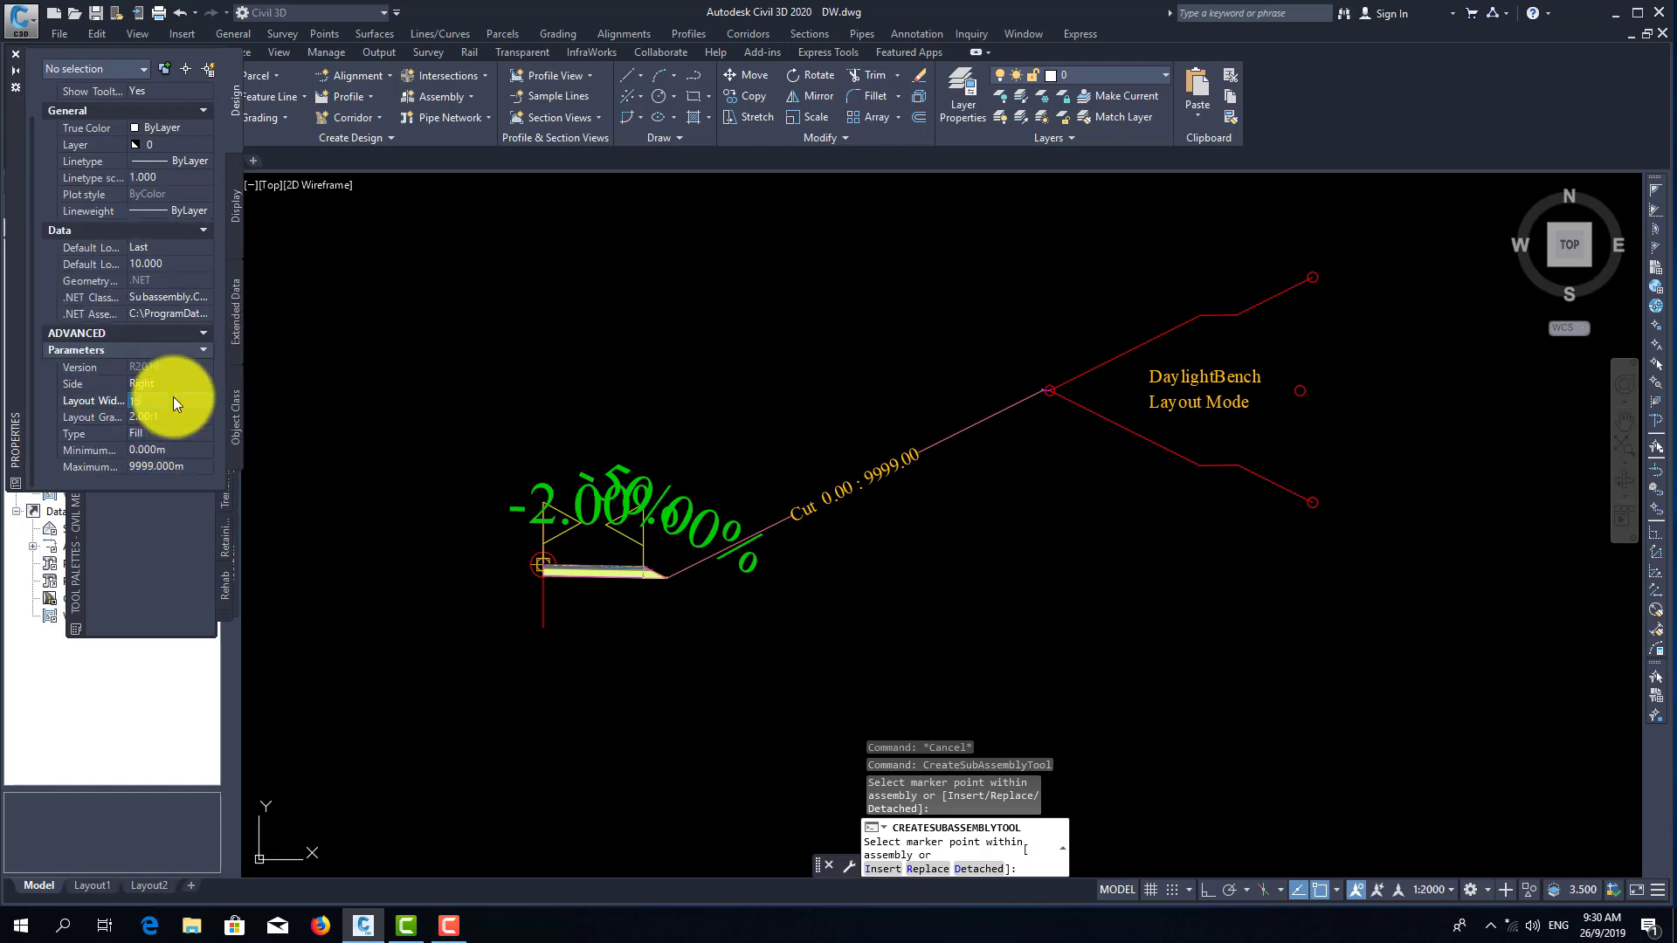
type("15")
key("Tab")
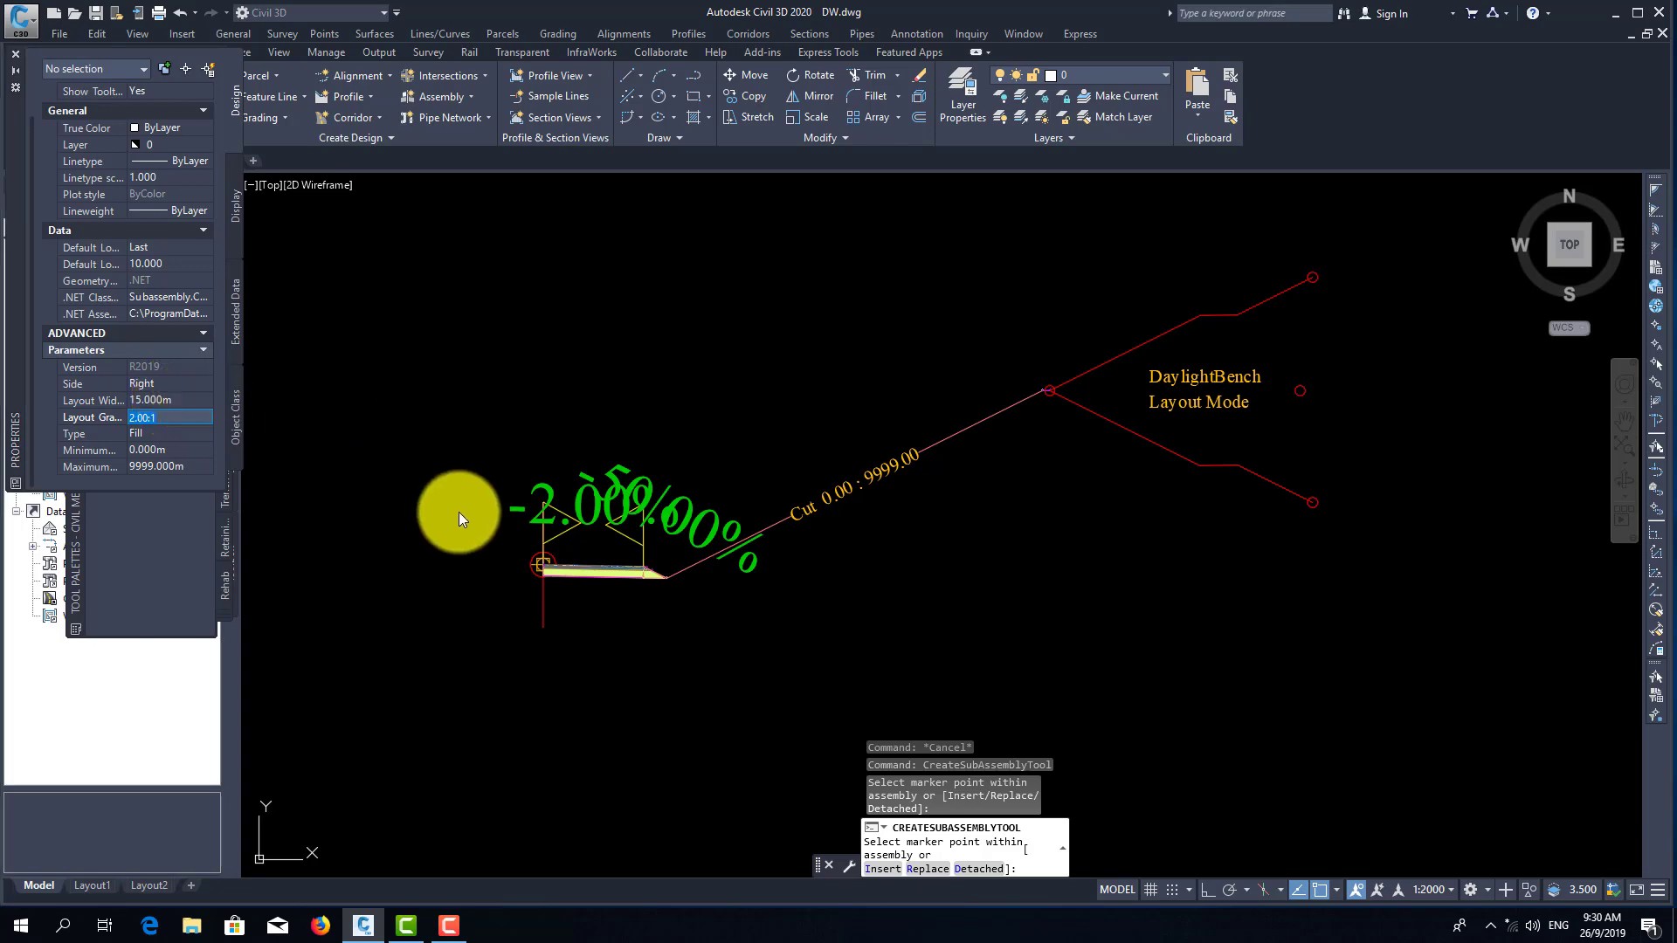
scroll(664, 577, "up", 6)
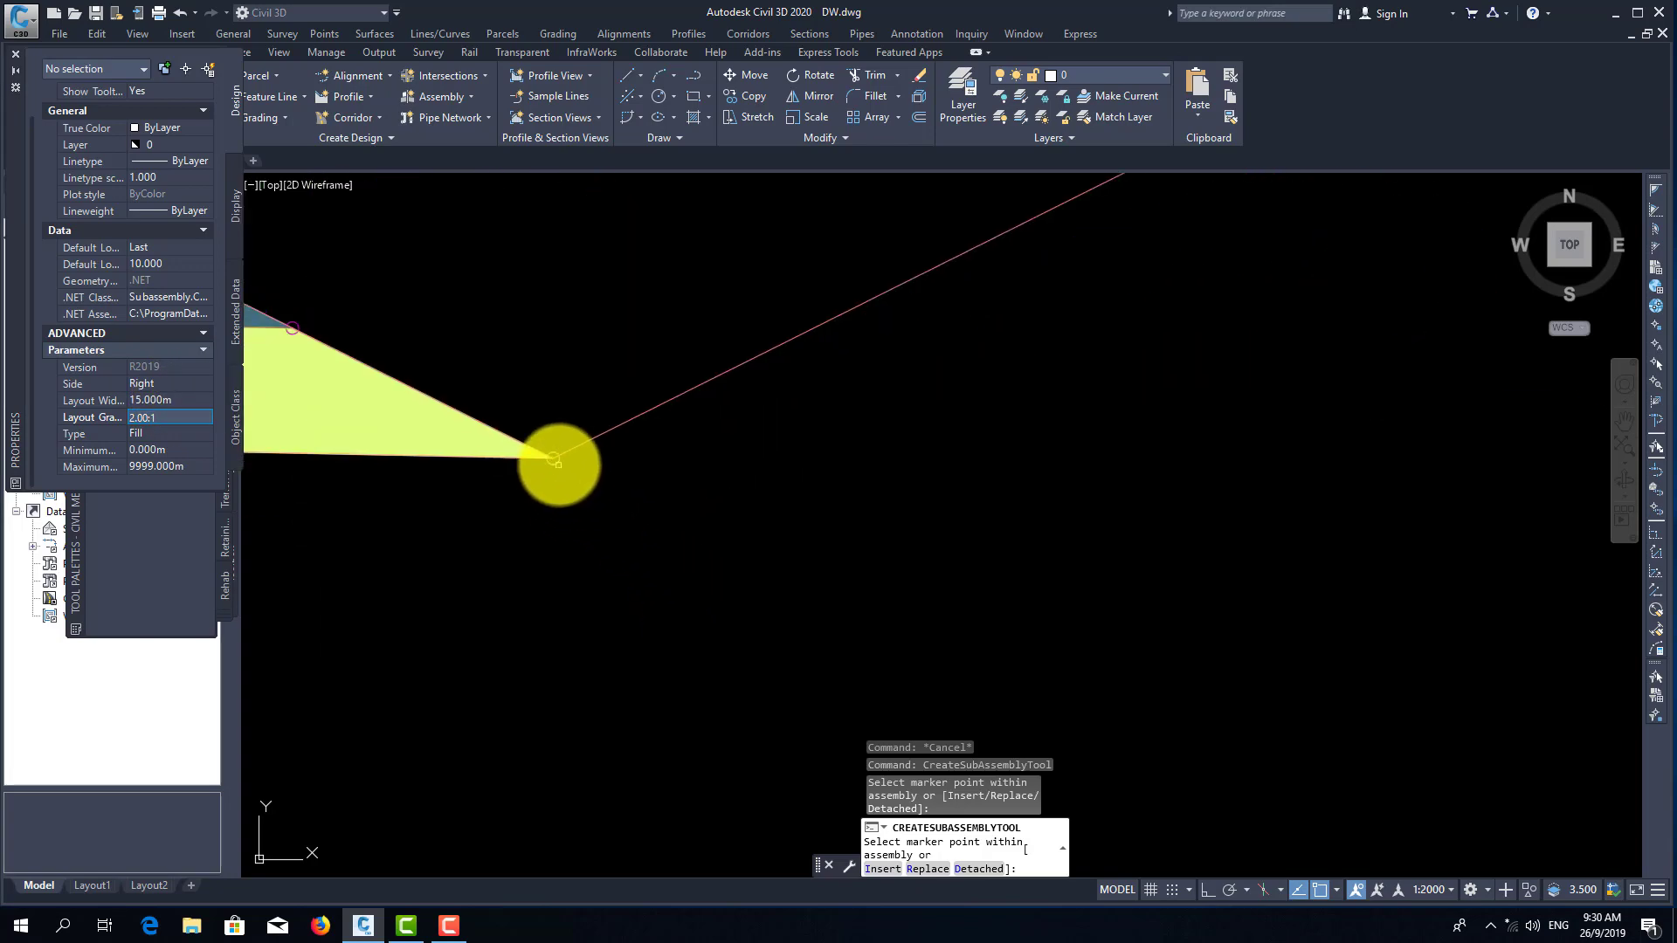
left_click(558, 459)
scroll(659, 402, "down", 8)
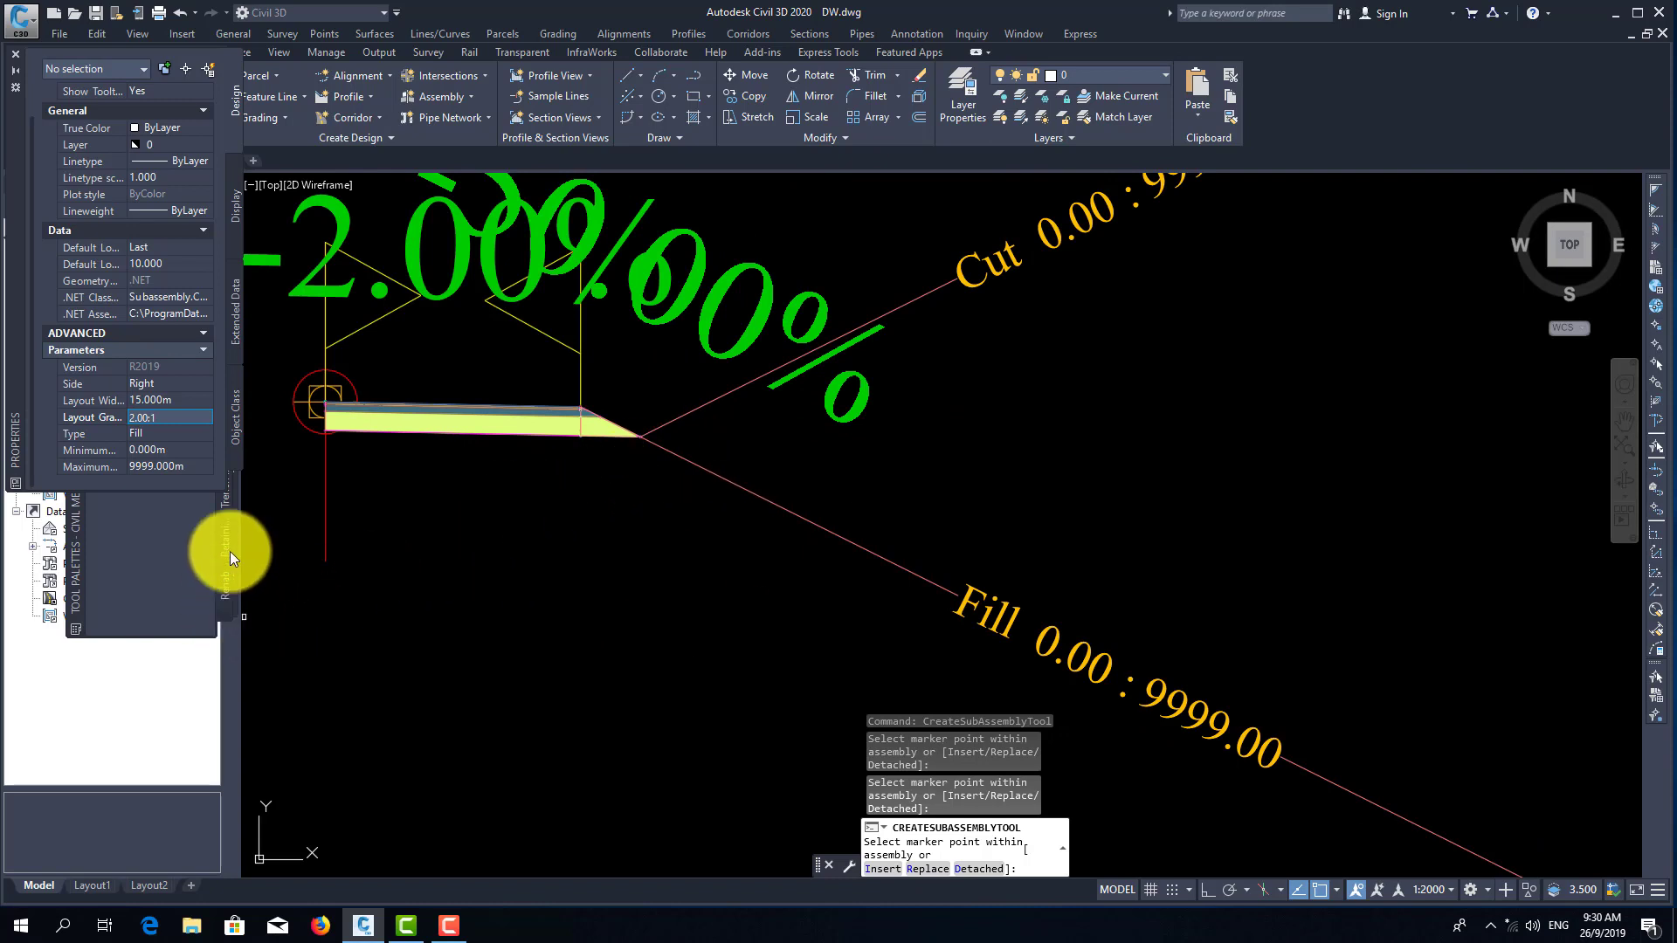
- Start inserting a BasicSideSlopeCutDitch subassembly from the metric Basic subassemblies and set its fill slope to 2:1
left_click(13, 47)
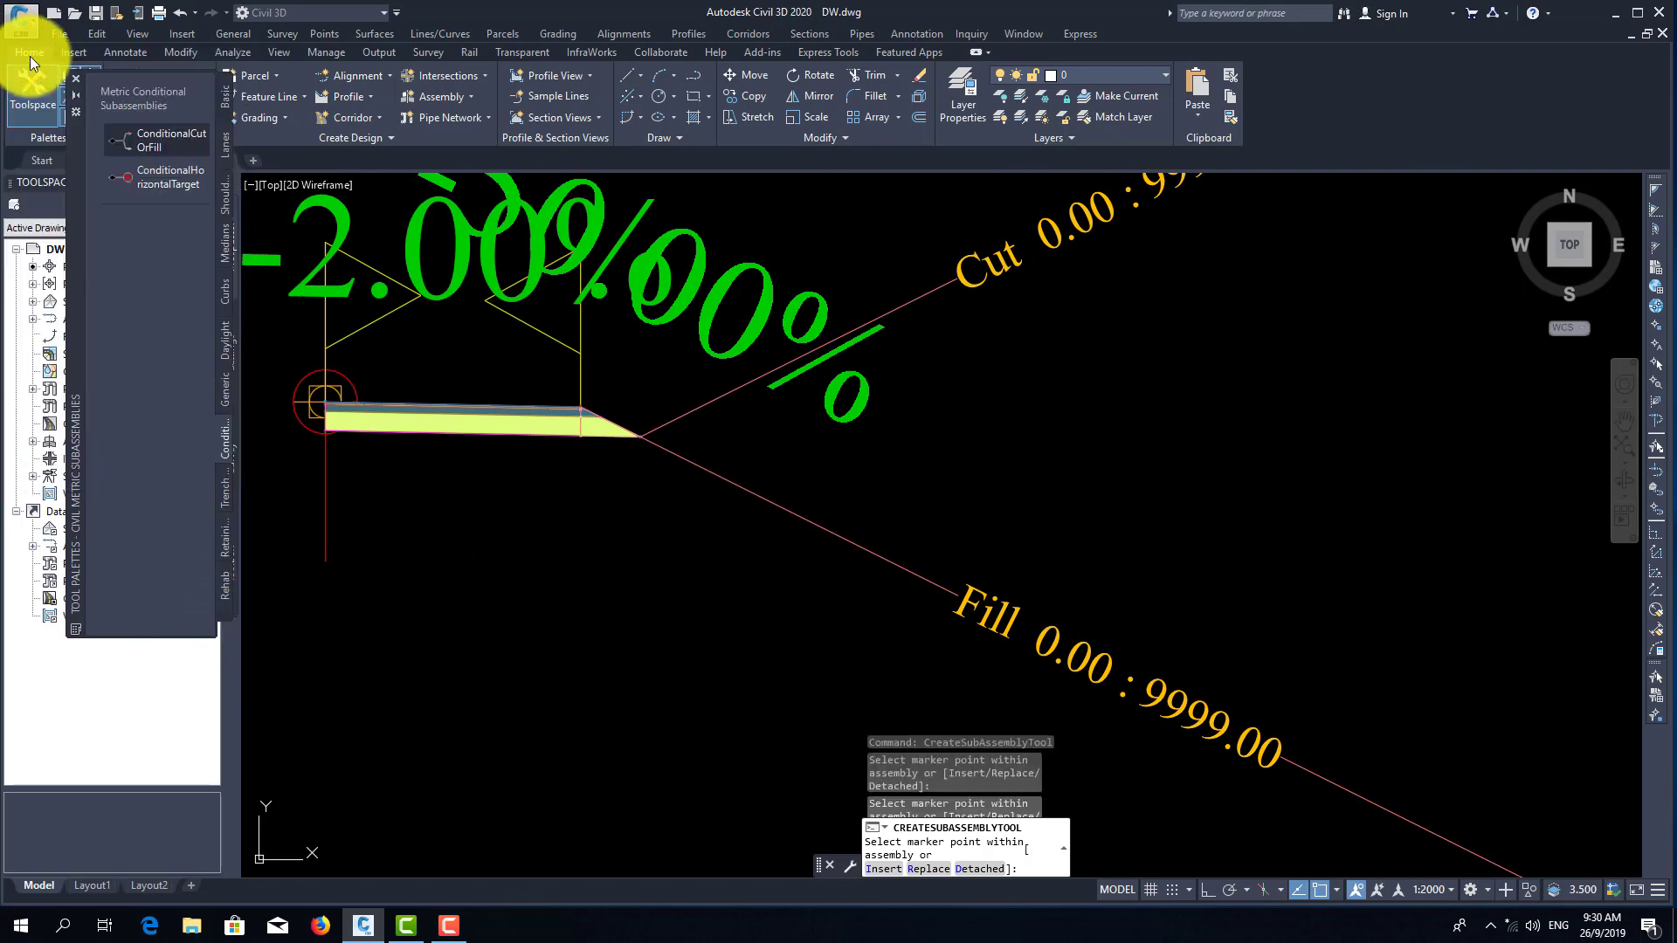
left_click(222, 93)
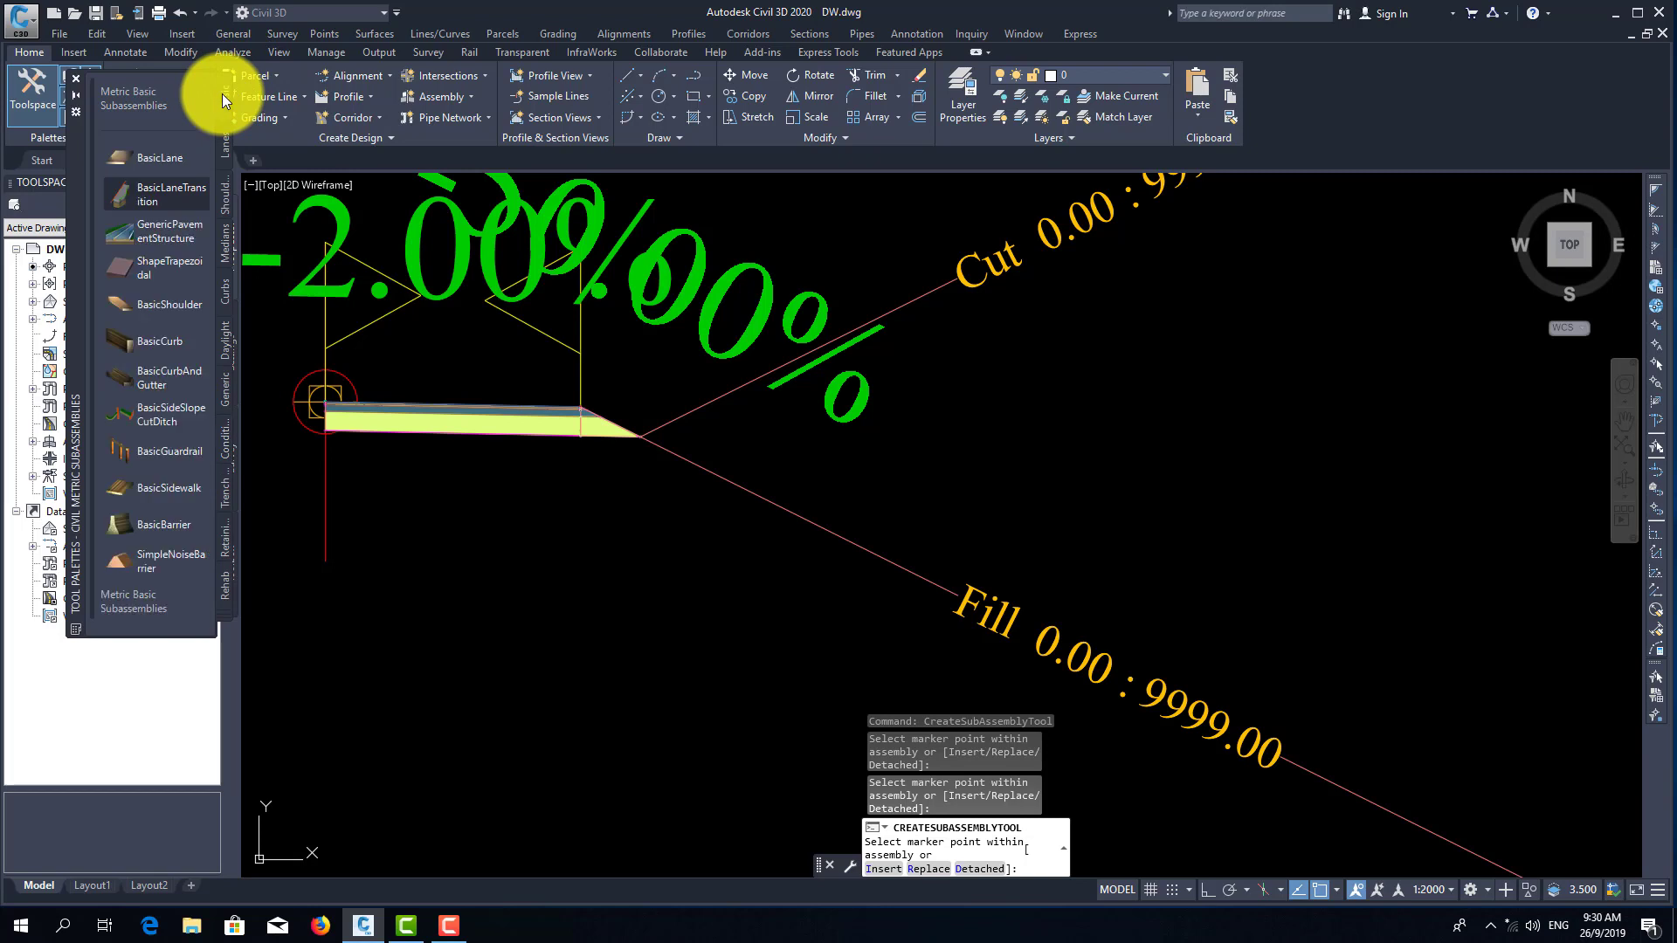
left_click(145, 425)
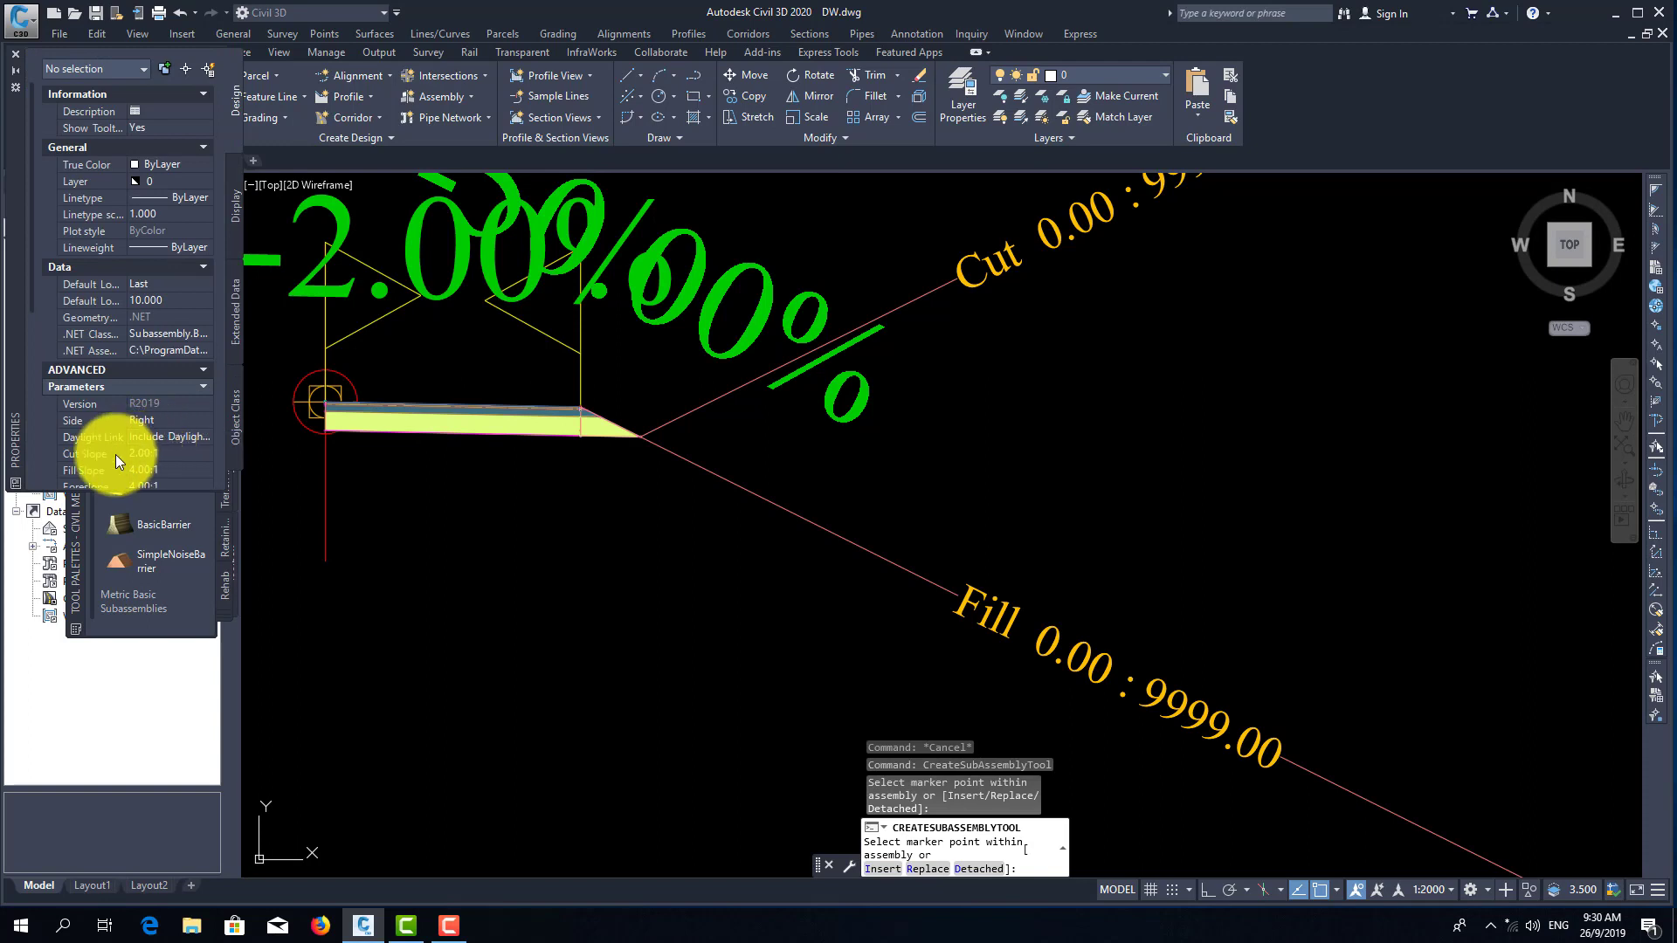
left_click_drag(31, 319, 33, 392)
left_click(131, 347)
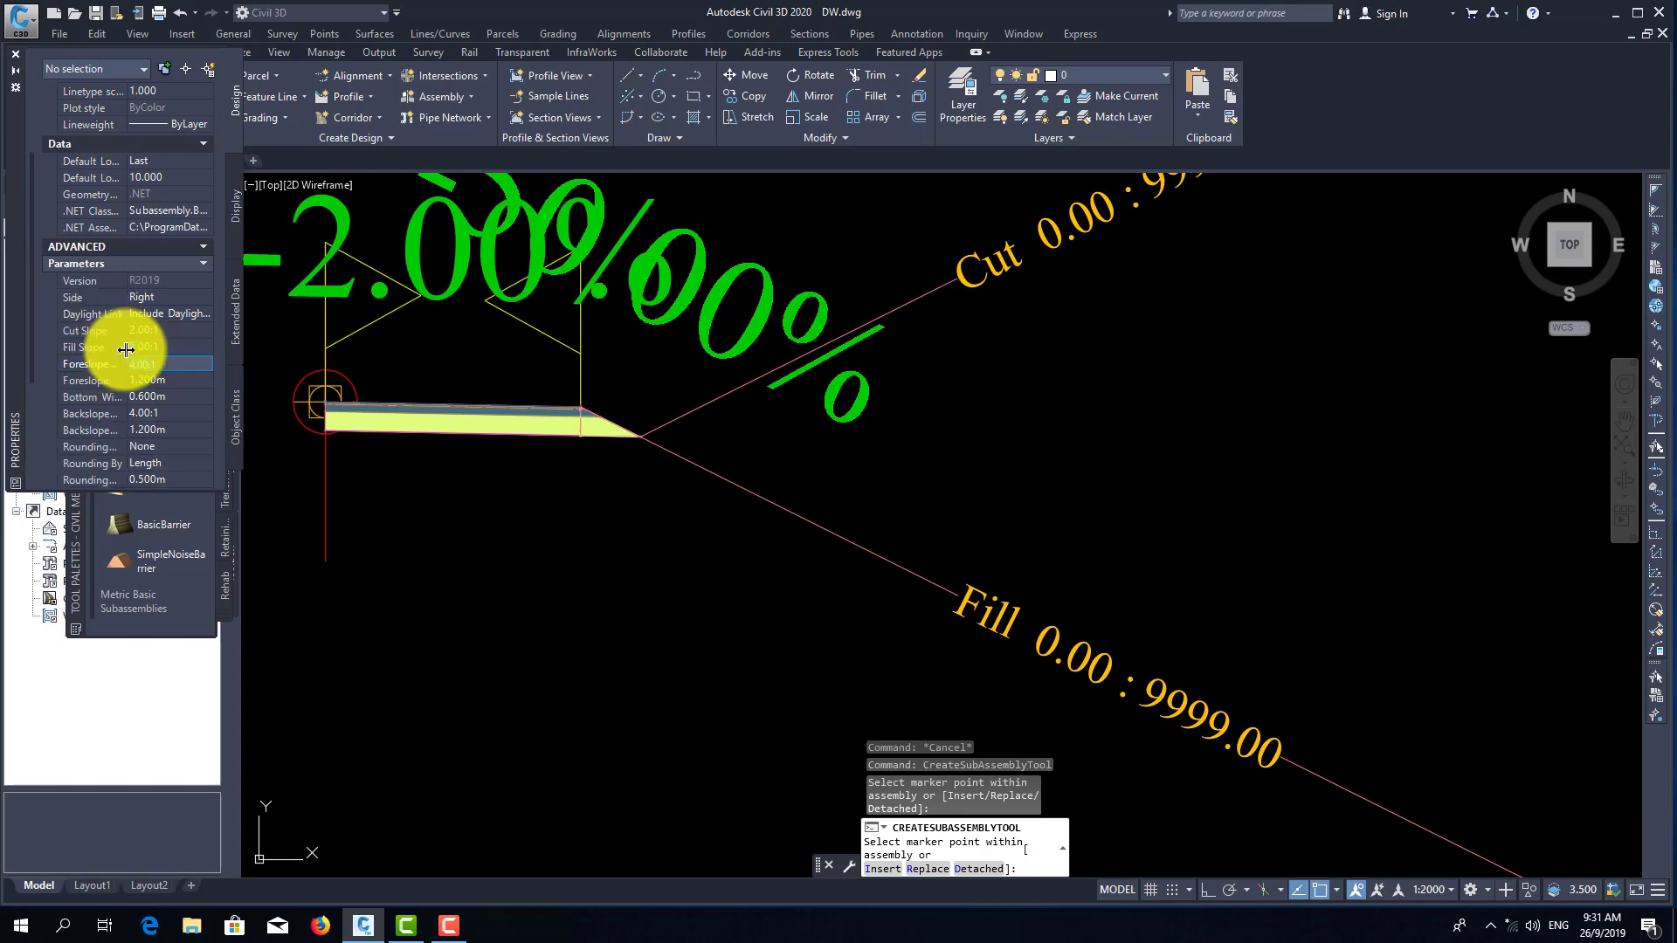
- Attach the BasicSideSlopeCutDitch subassembly to the outer end of the Fill conditional line and finish inserting subassemblies
middle_click_drag(1073, 692, 736, 590)
scroll(736, 590, "down", 2)
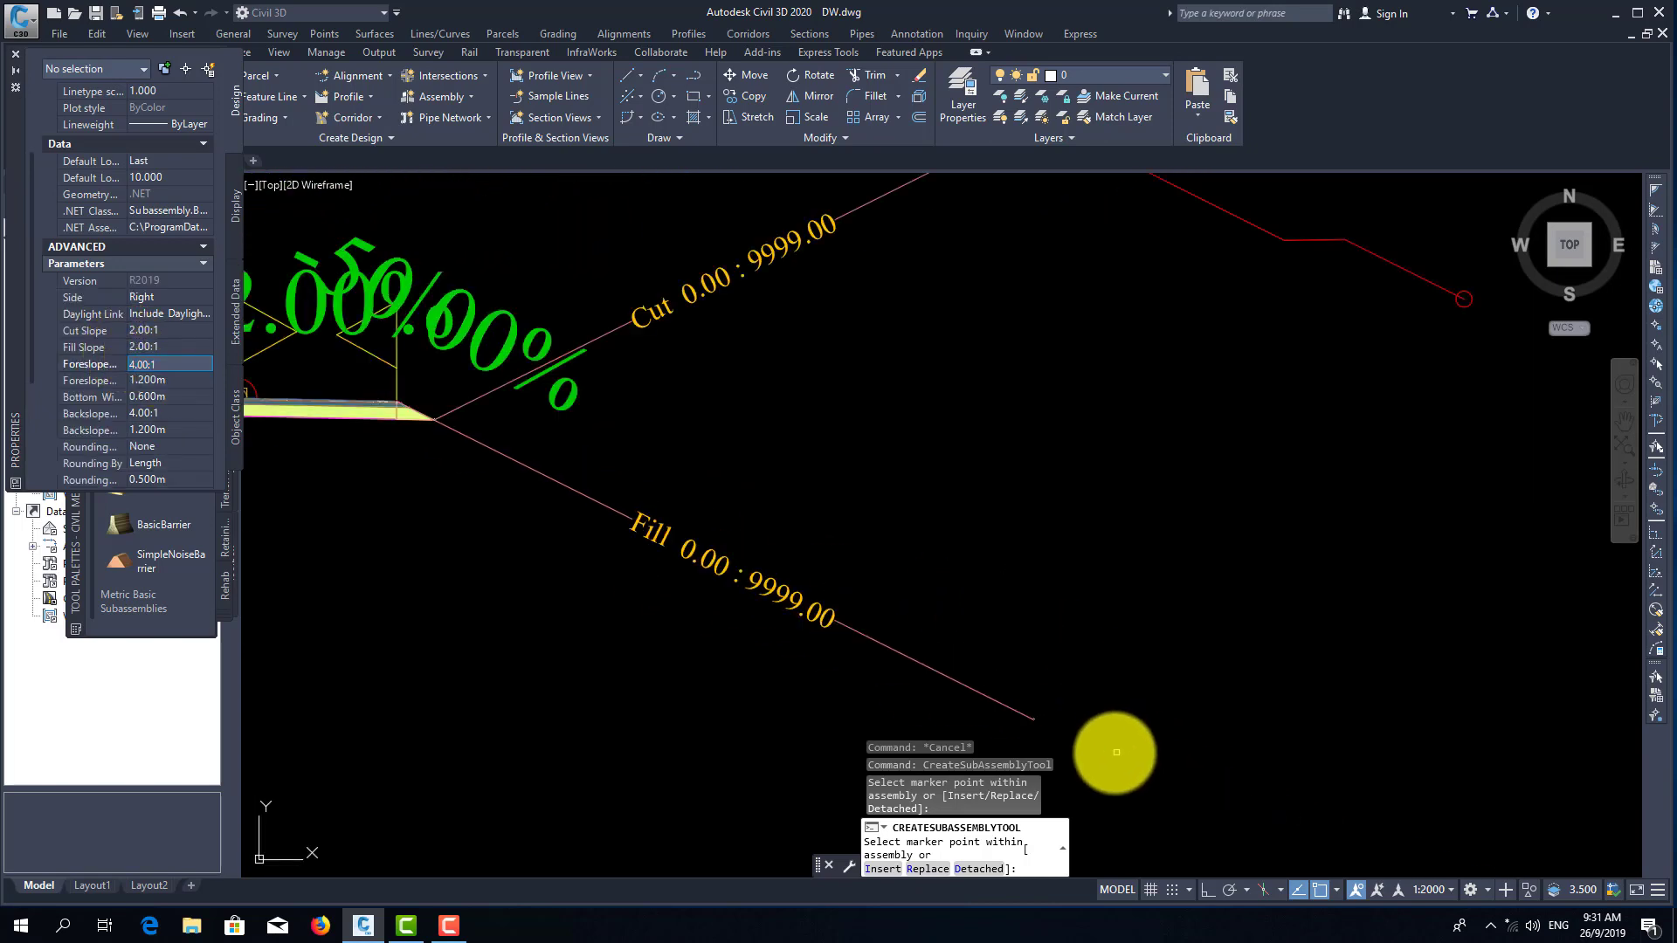
scroll(1033, 719, "up", 5)
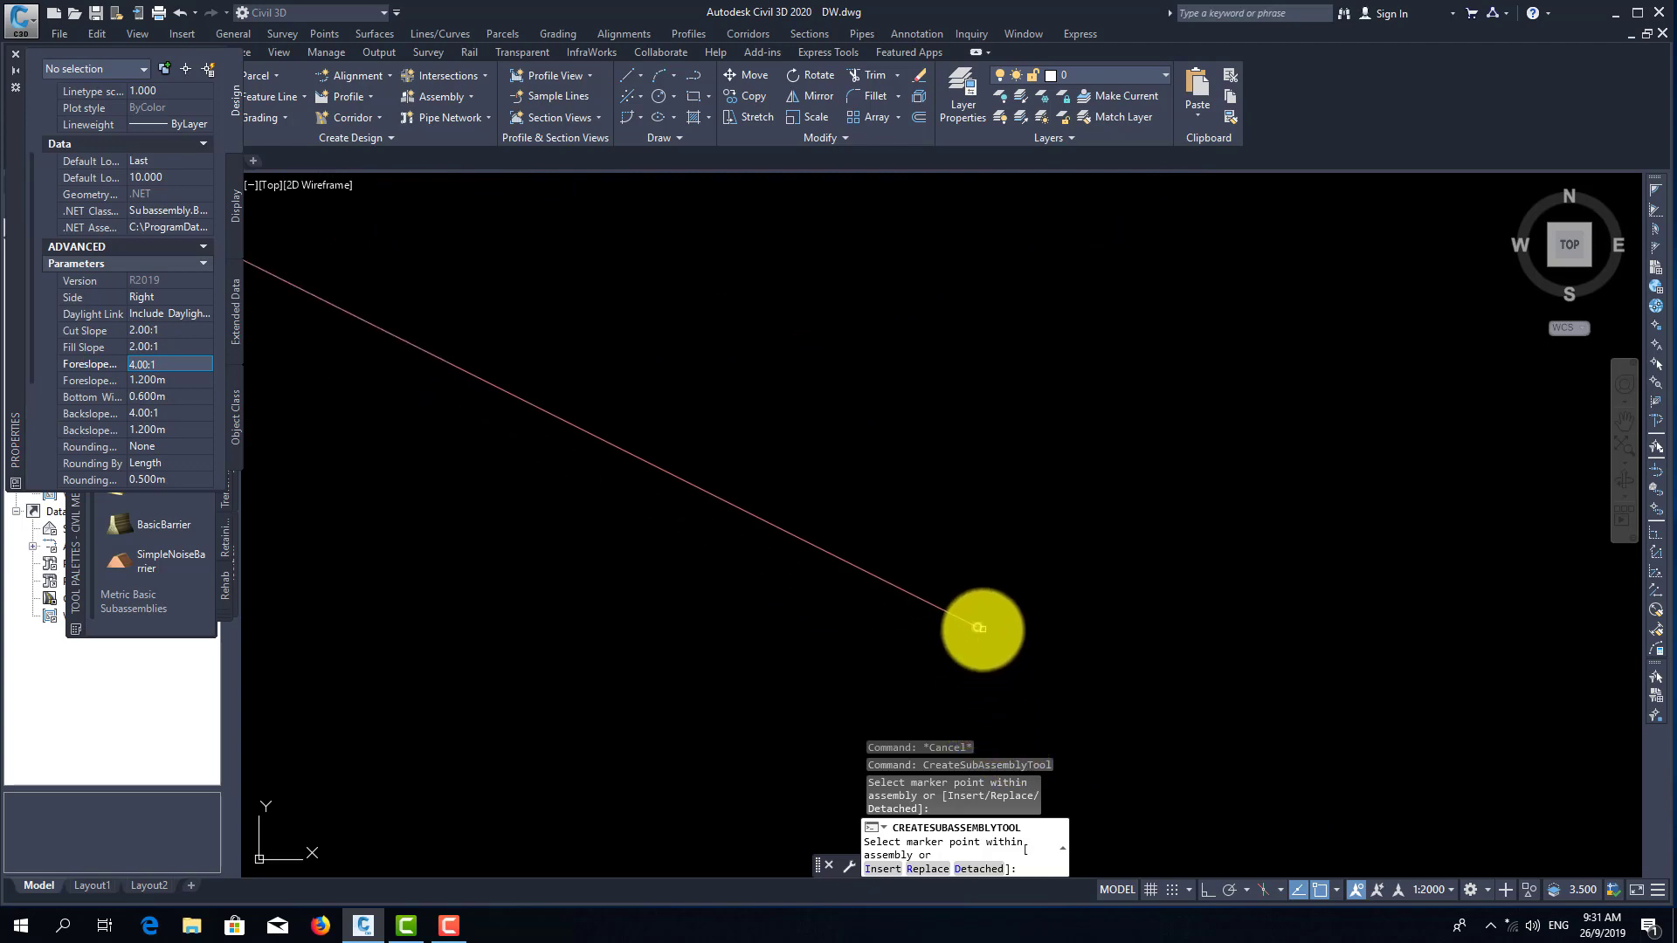
scroll(979, 628, "down", 5)
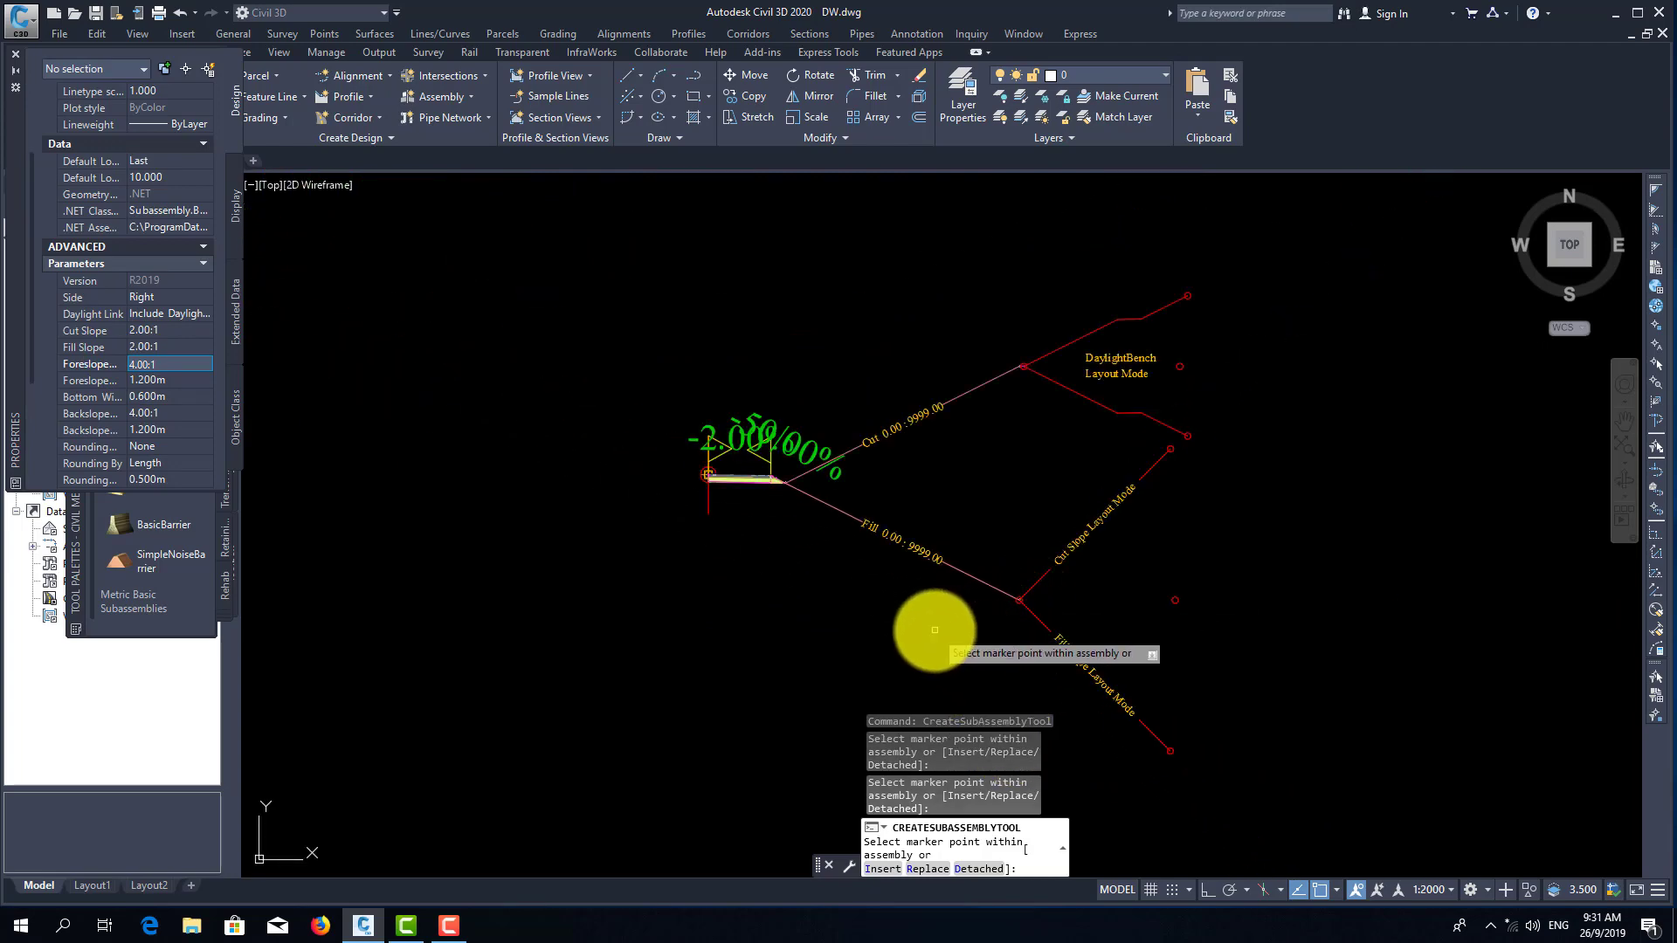
right_click(936, 631)
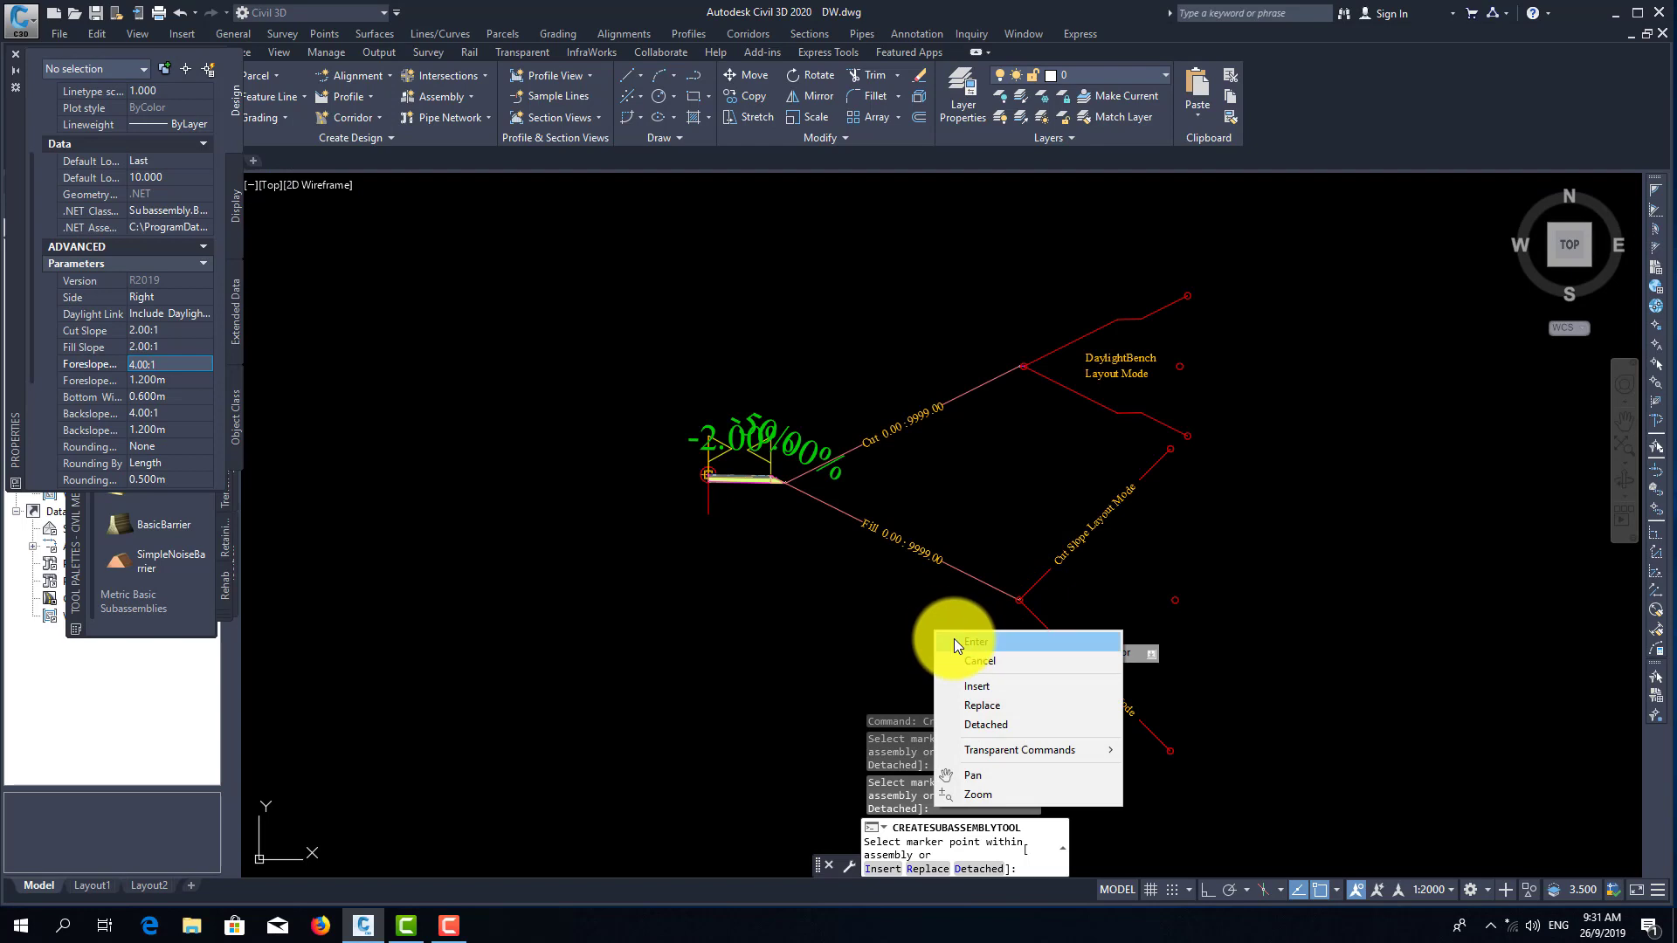
left_click(954, 641)
- Mirror all subassemblies on the assembly's right side, including the lane, shoulder, conditionals and side slopes, about the assembly baseline
left_click(1403, 758)
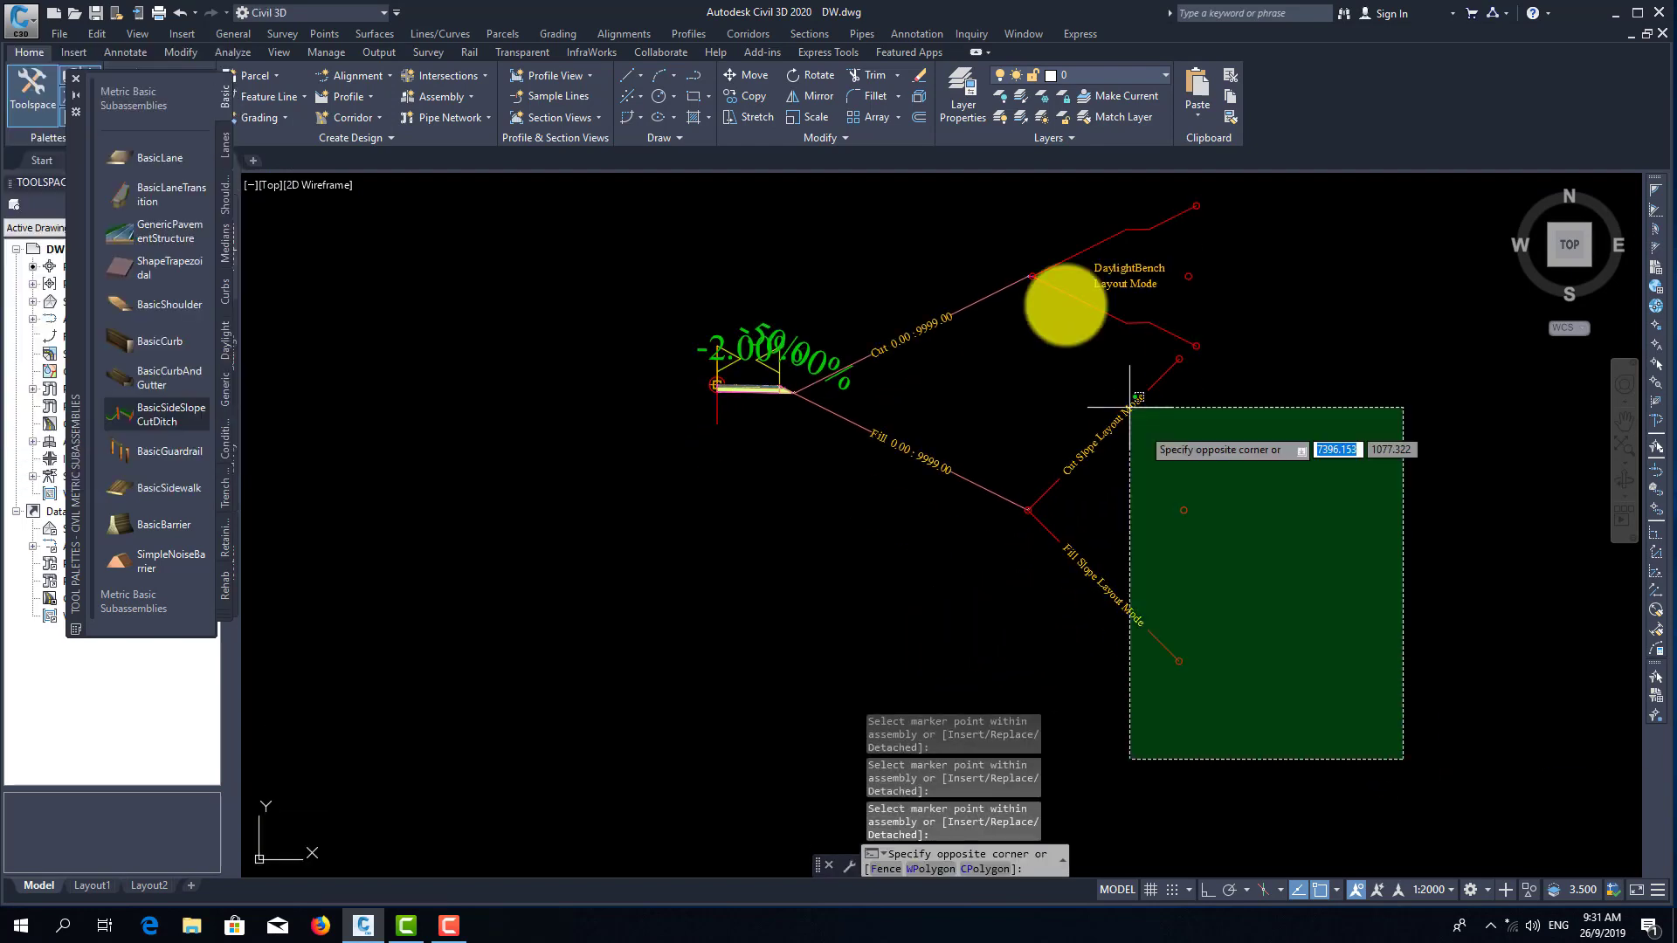
middle_click_drag(759, 198, 744, 283)
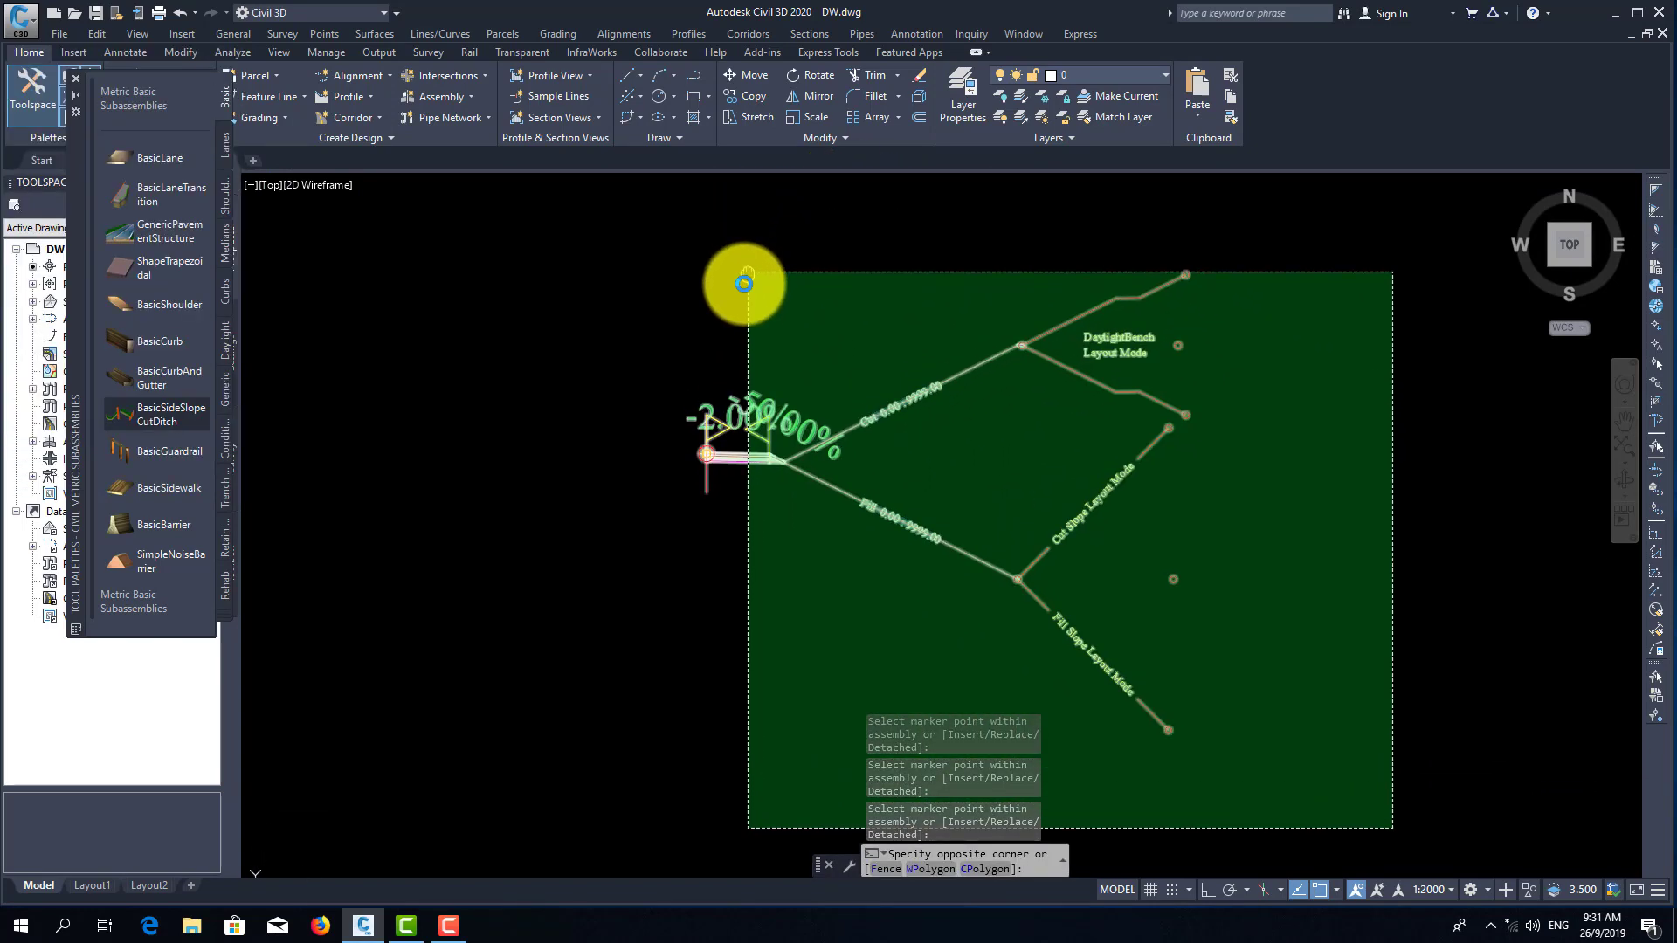
scroll(743, 283, "down", 2)
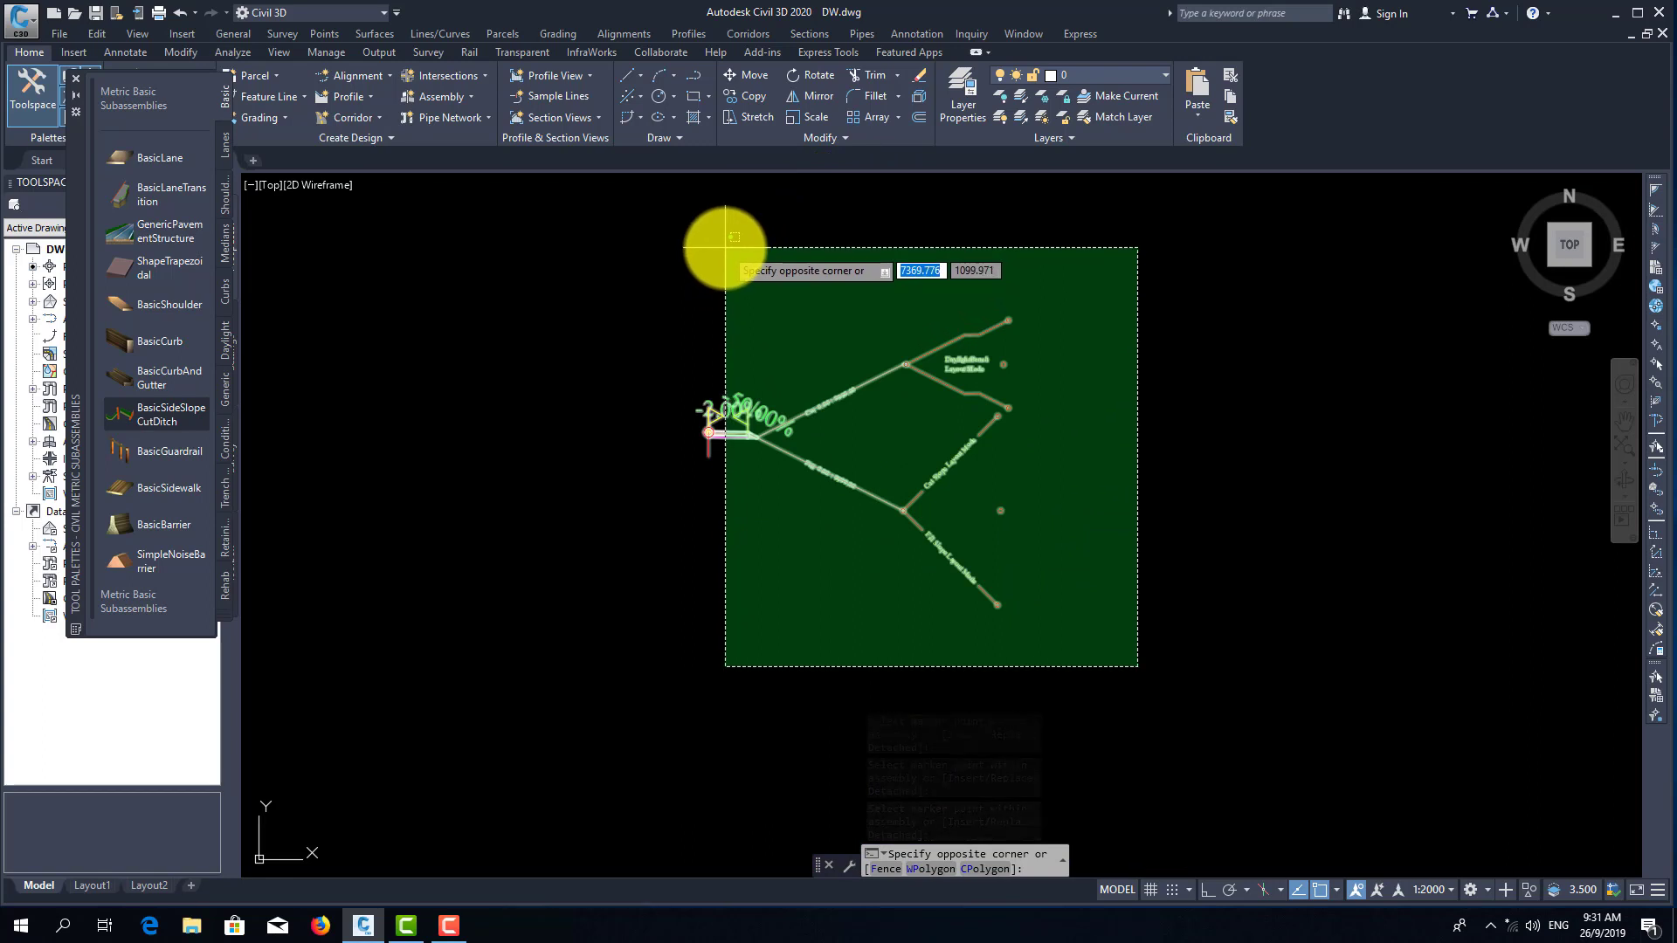
left_click(724, 247)
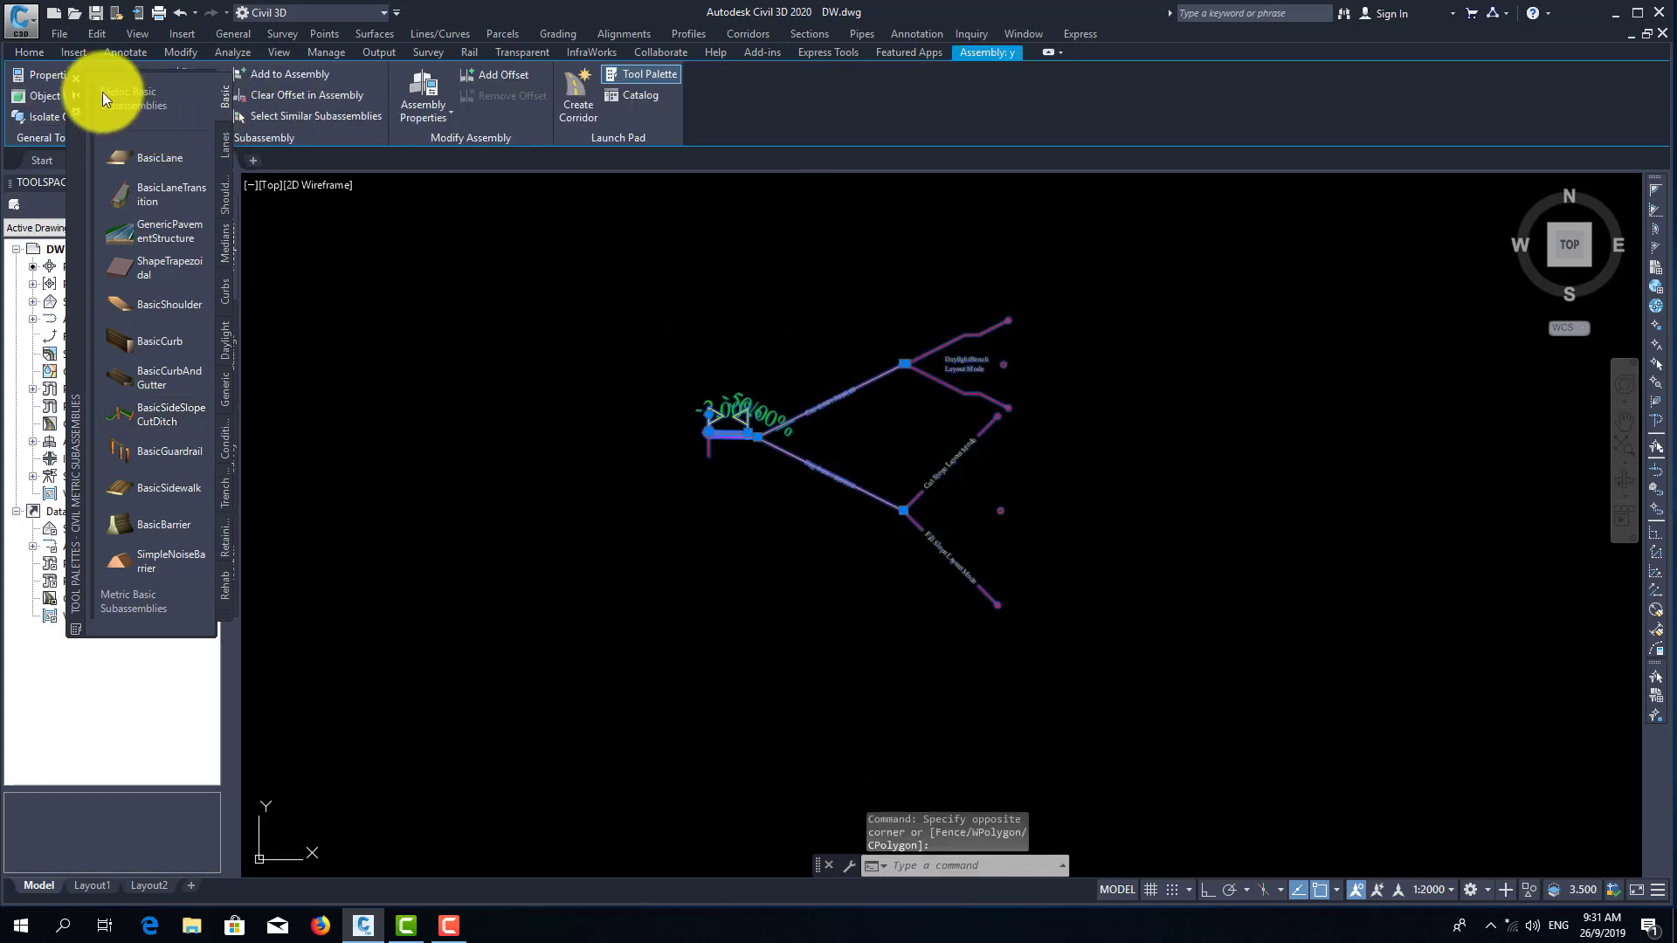
left_click(75, 77)
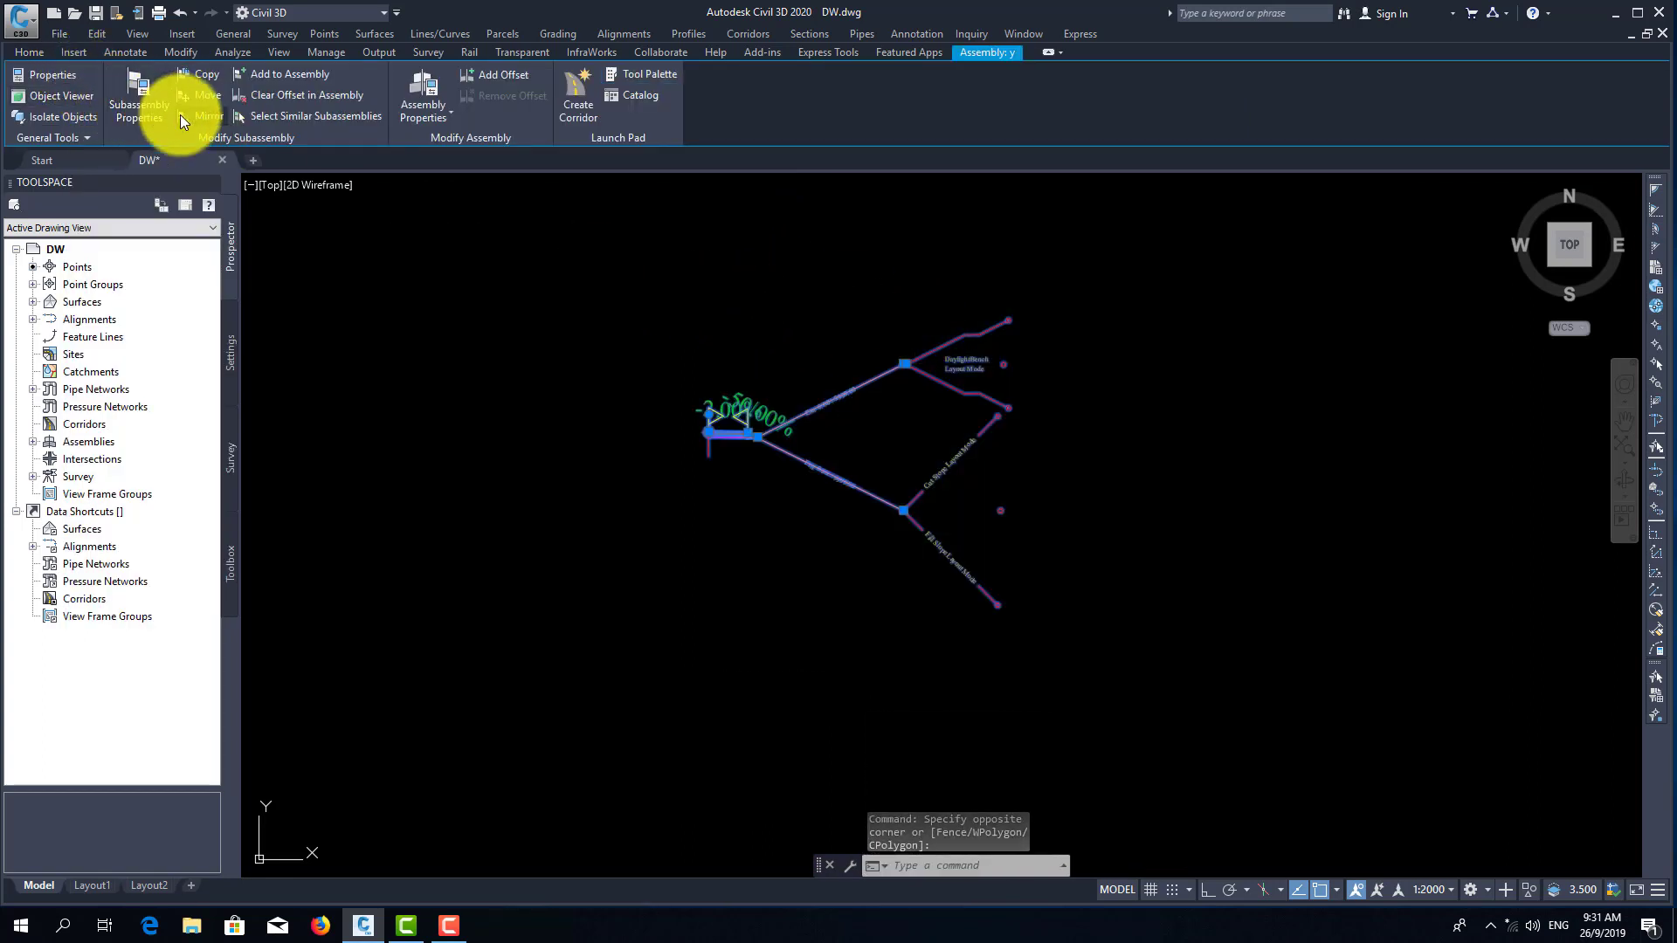
left_click(202, 115)
scroll(709, 457, "up", 3)
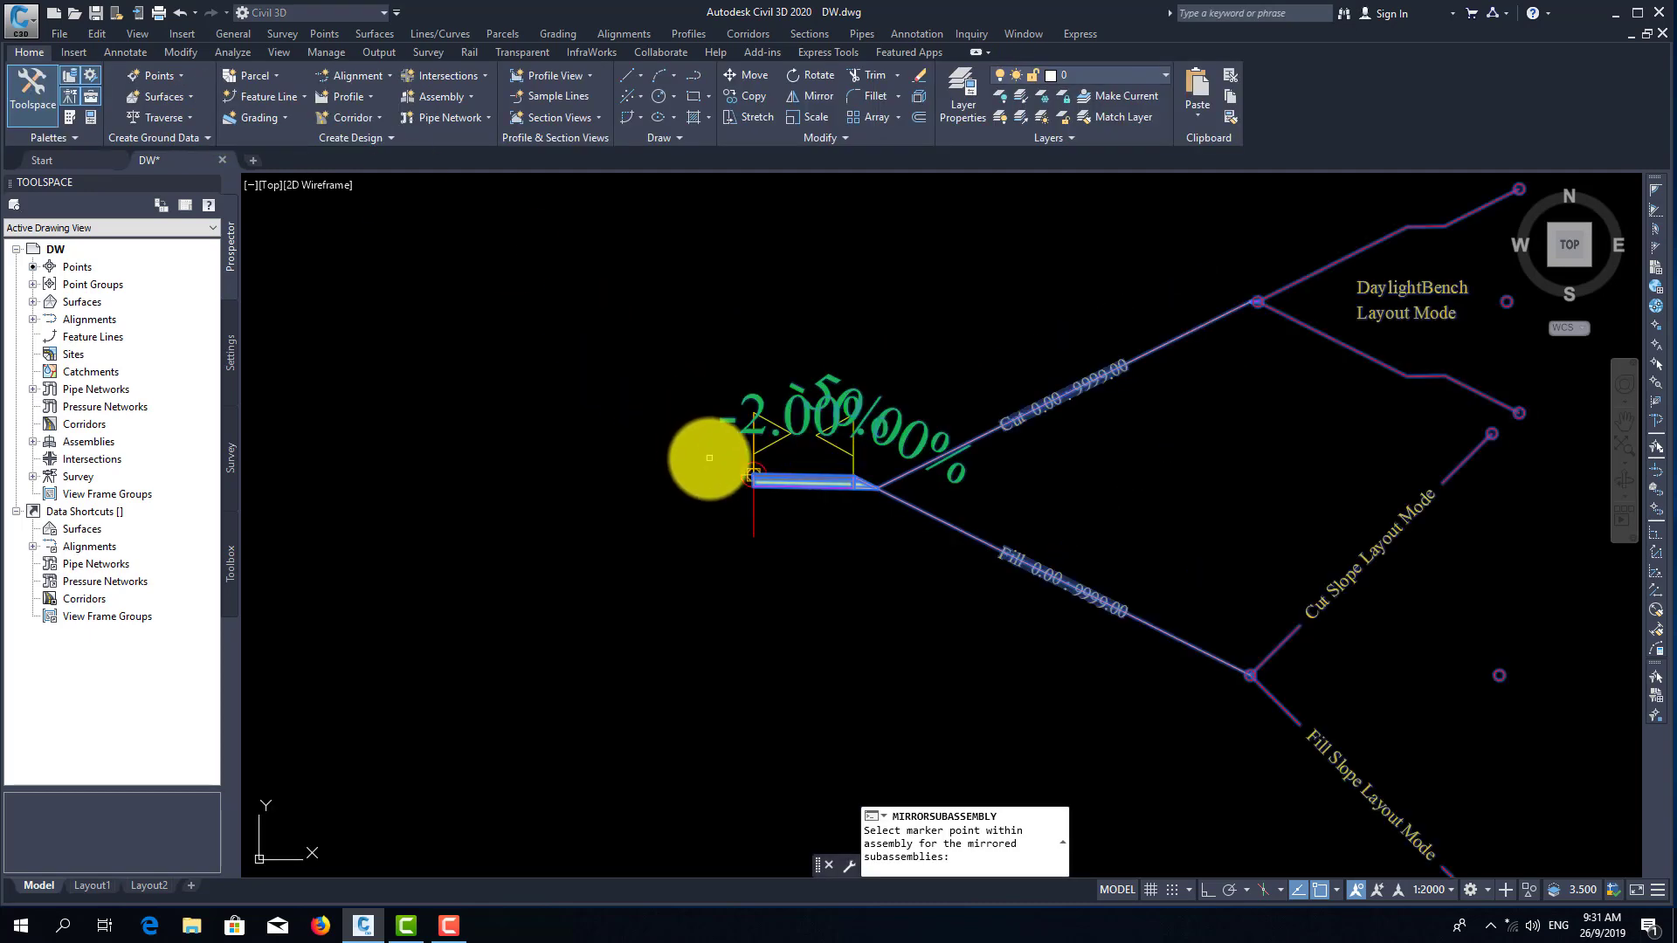
scroll(710, 458, "up", 2)
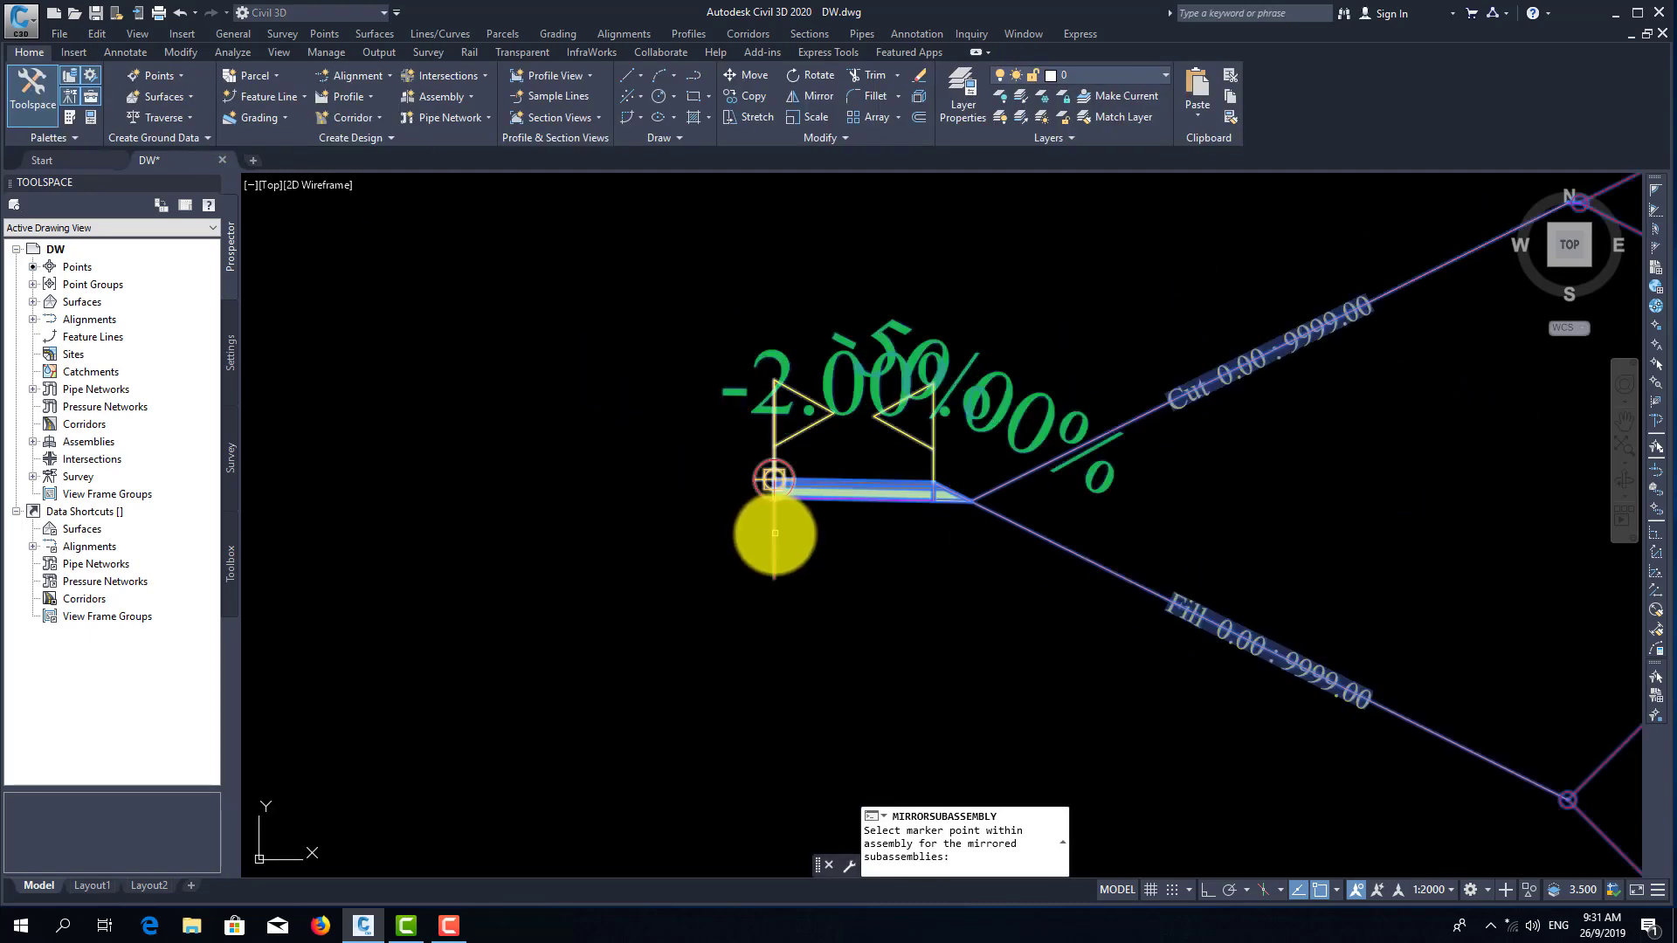
left_click(775, 533)
left_click(448, 925)
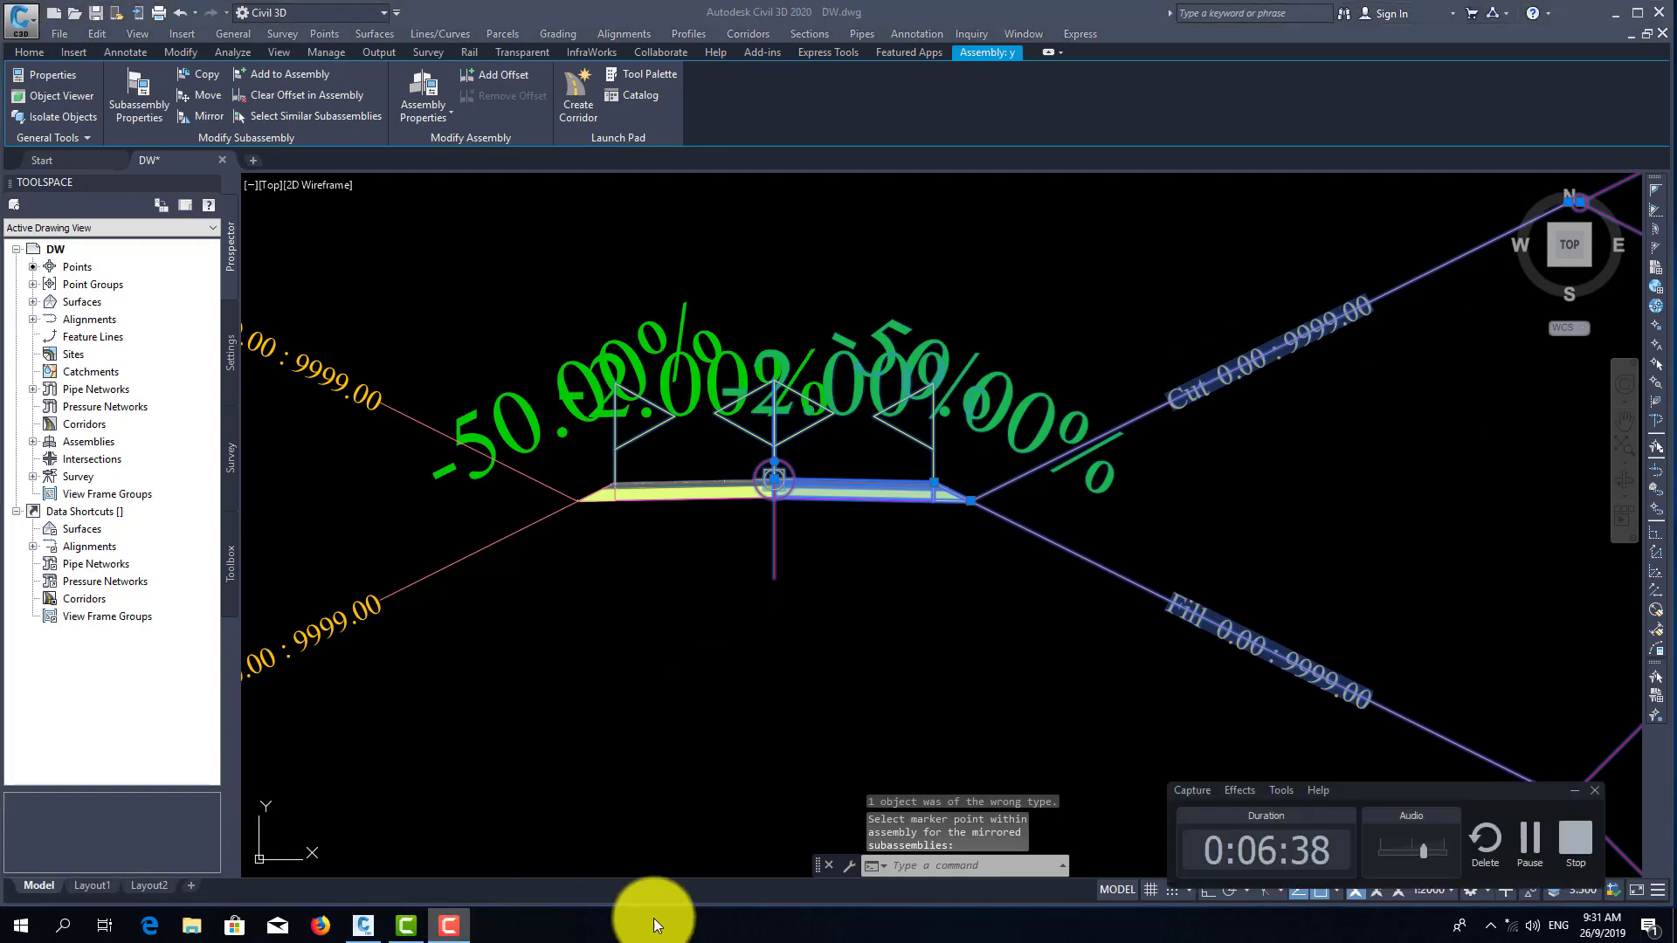
left_click(1524, 837)
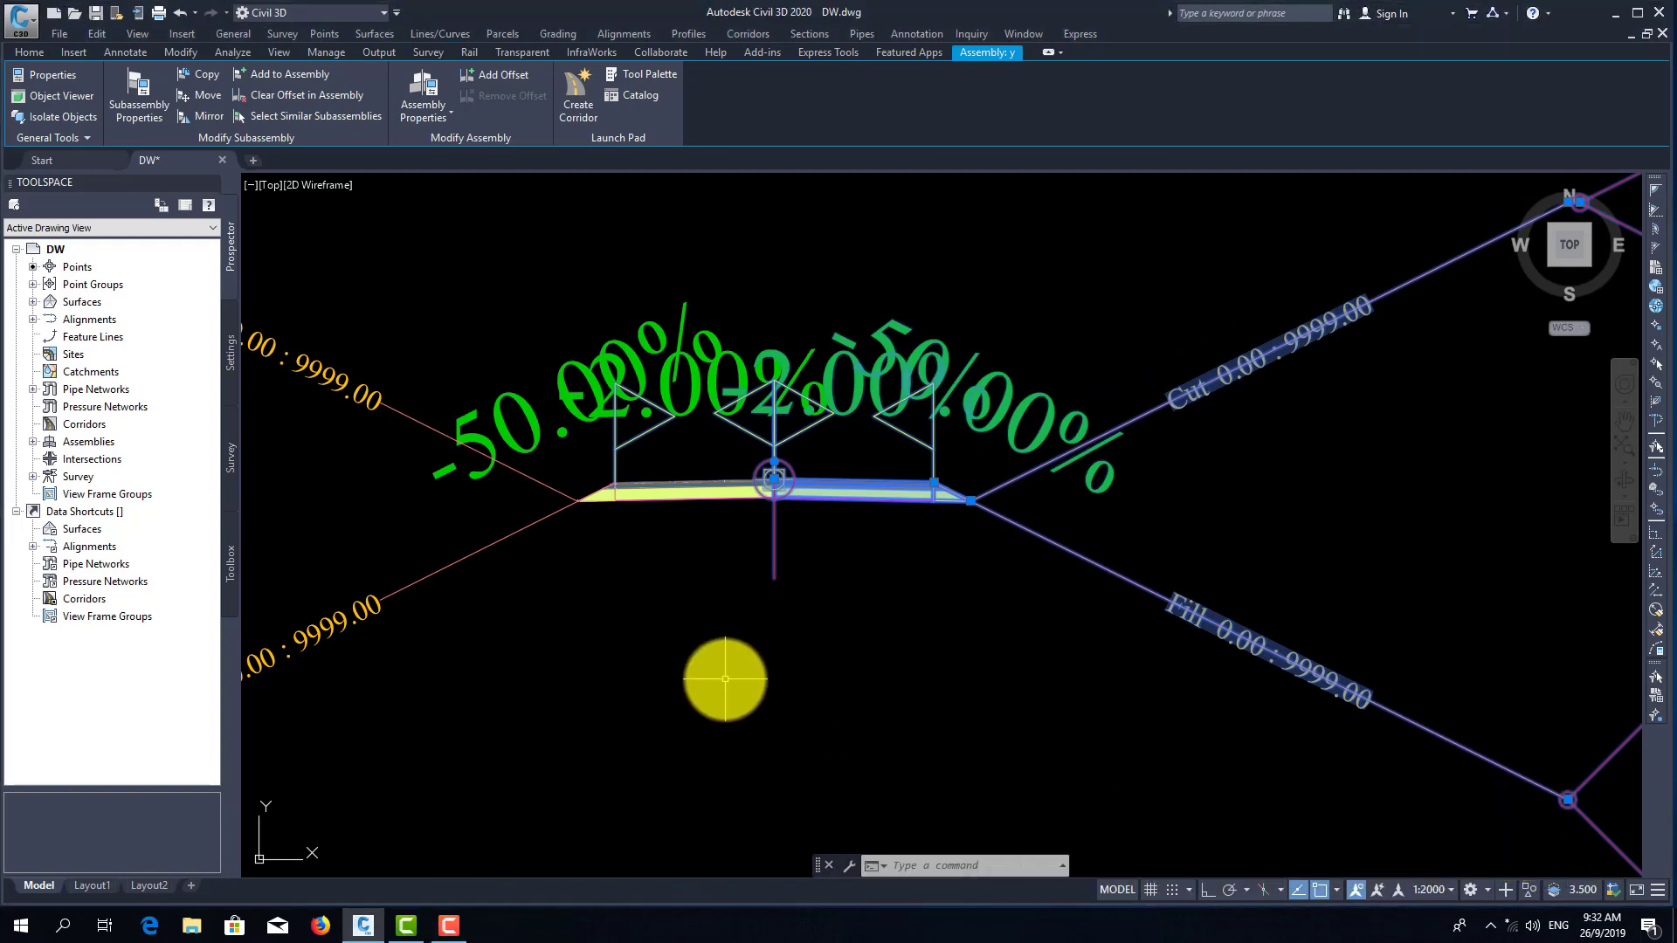
mouse_move(713, 530)
middle_mouse_down()
mouse_move(757, 547)
mouse_move(899, 523)
middle_mouse_up()
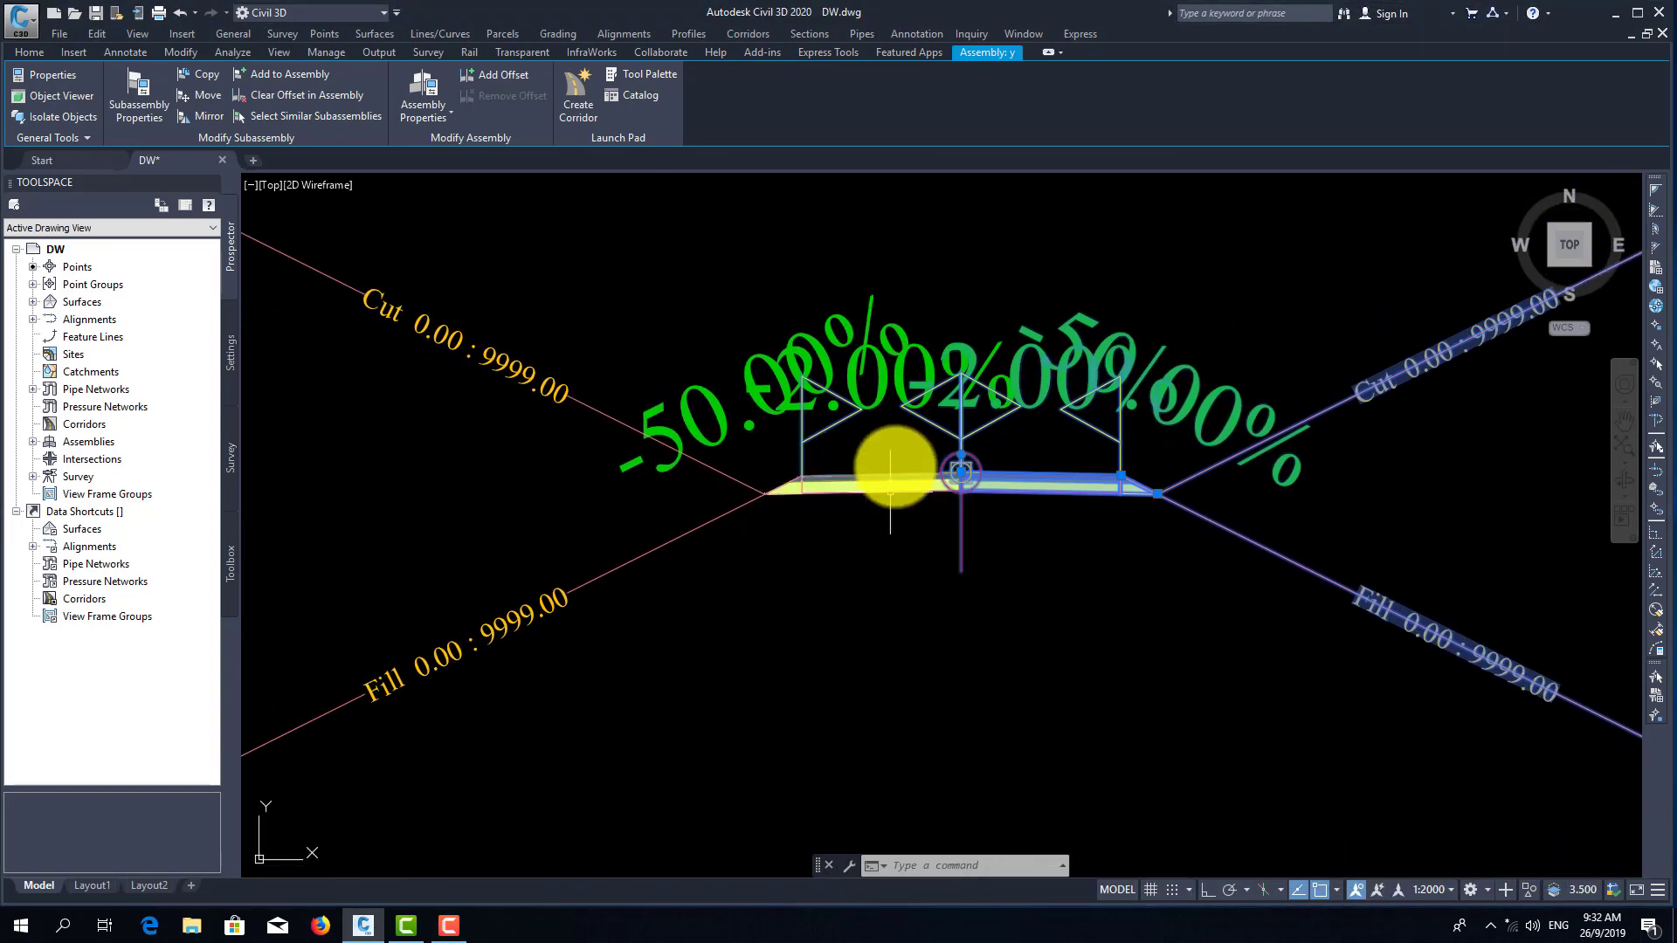
left_click(885, 455)
left_click(856, 521)
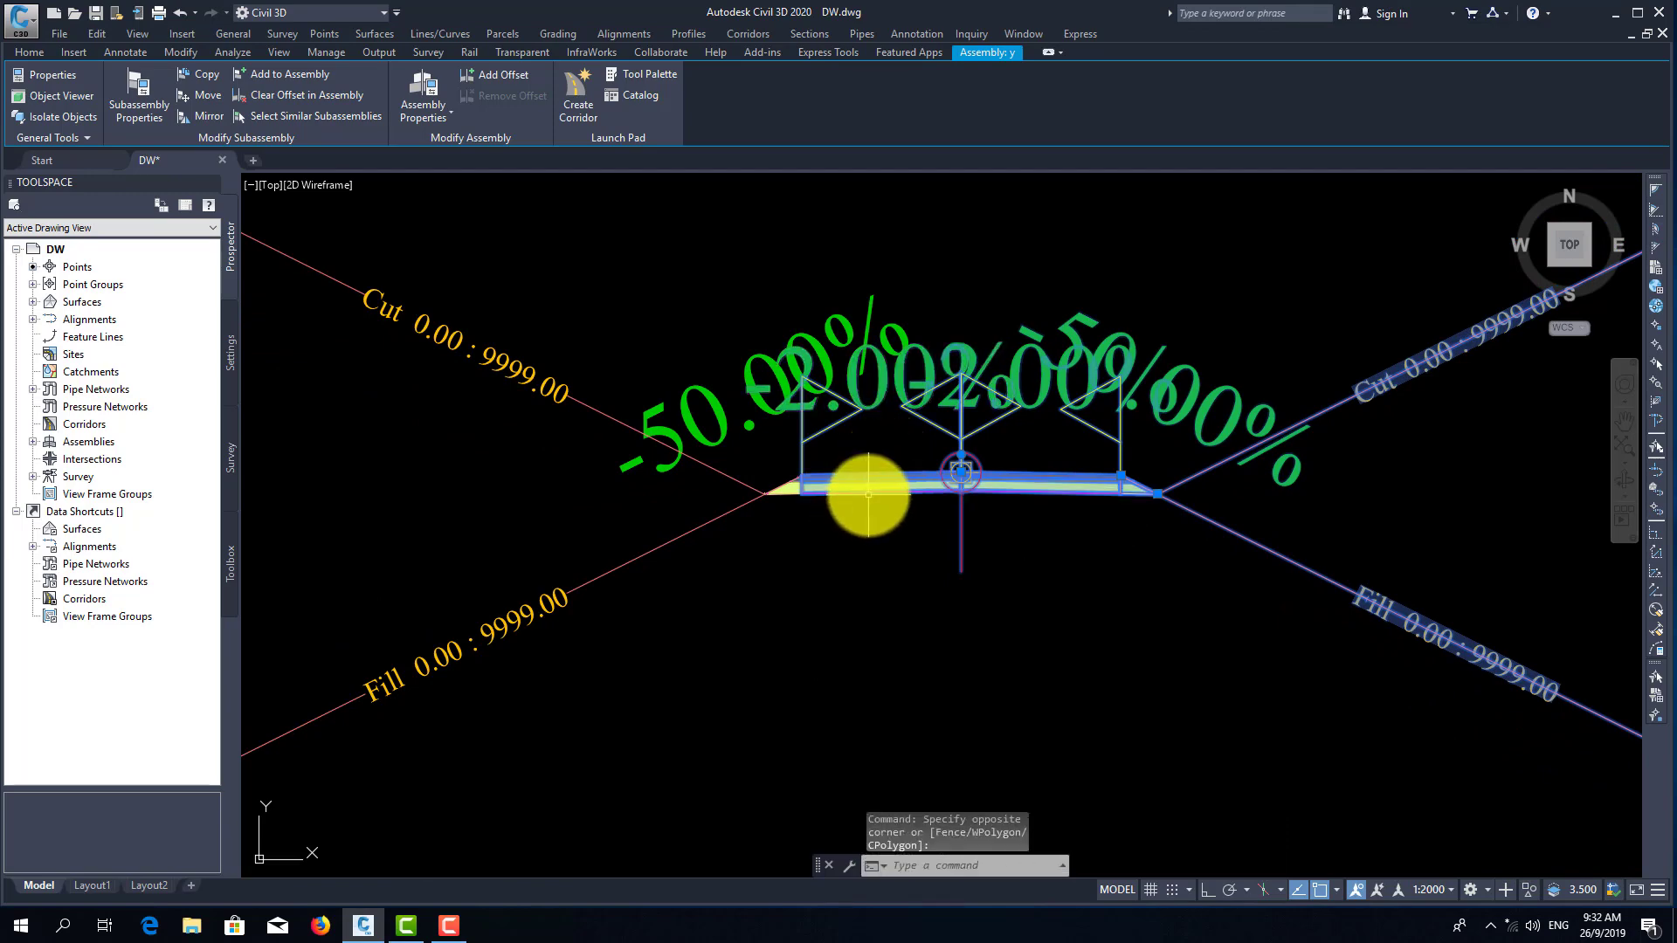
key("Escape")
- Open the subassembly properties of the mirrored left lane and show its parameters
left_click(874, 457)
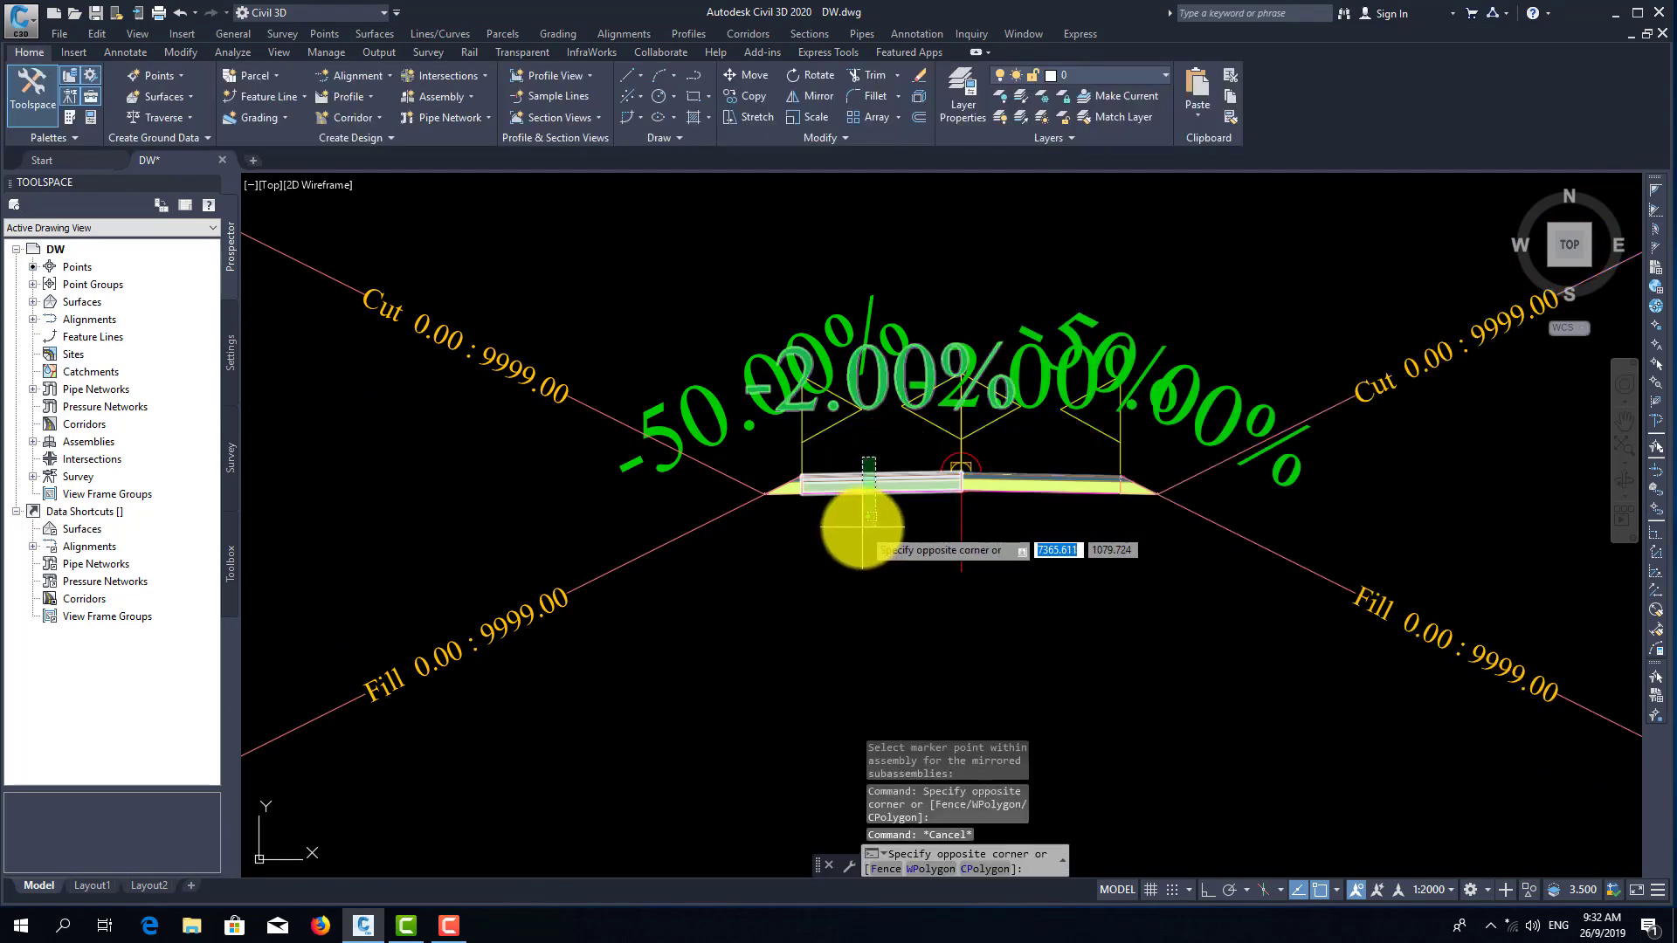
left_click(862, 527)
right_click(866, 493)
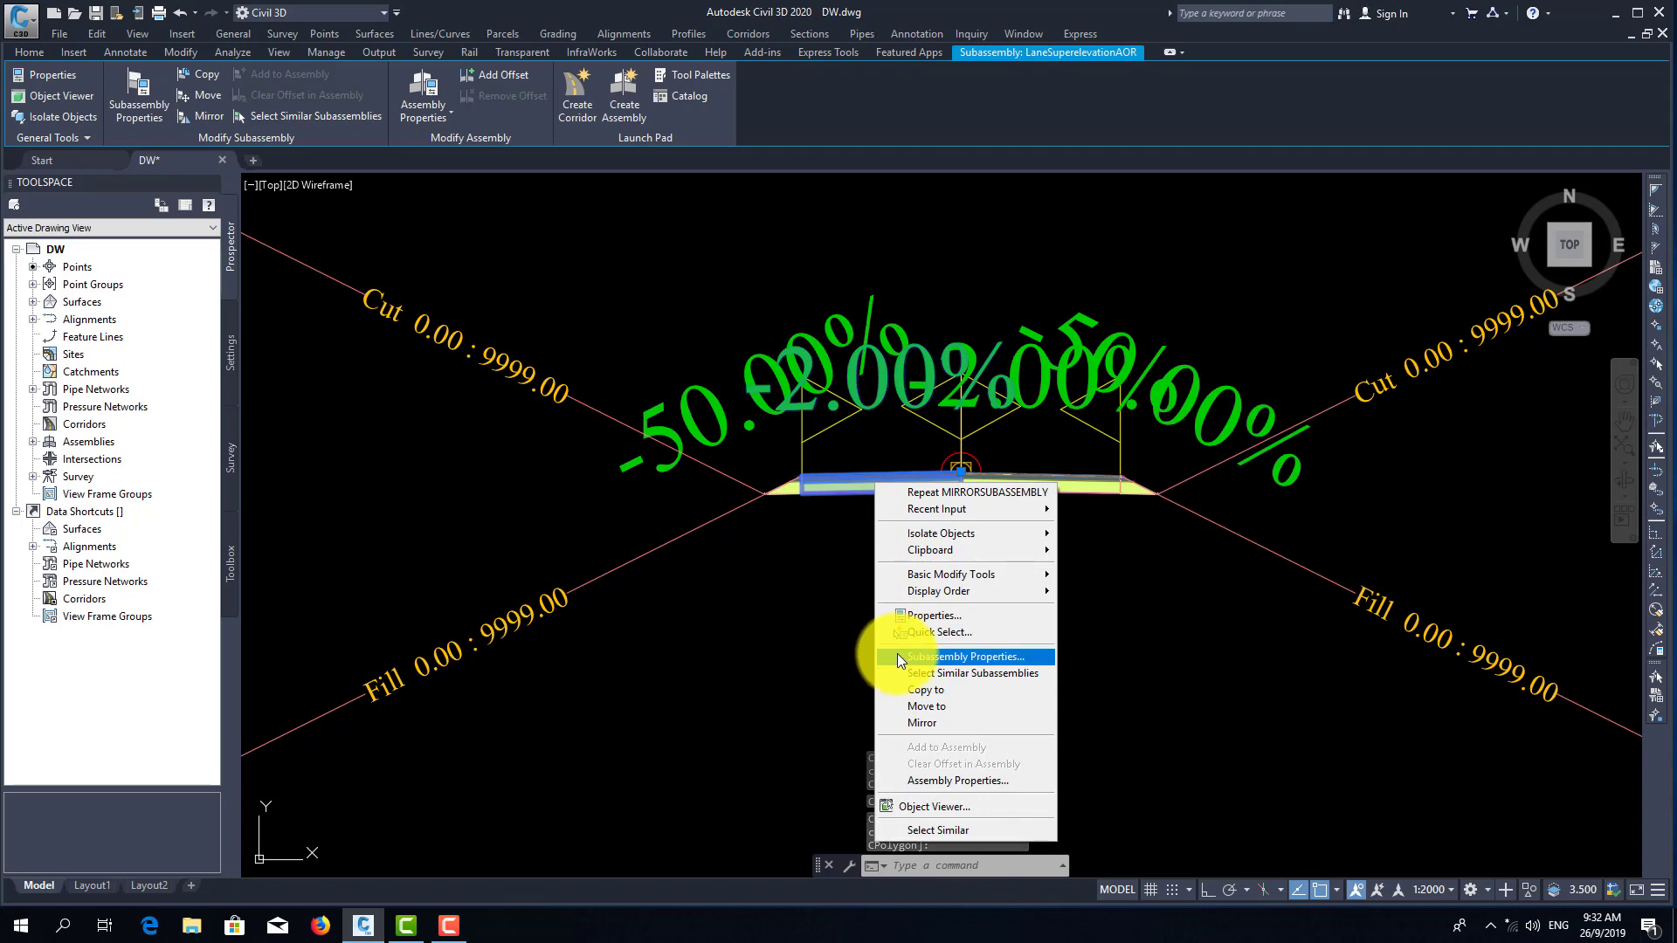
left_click(896, 656)
left_click(347, 278)
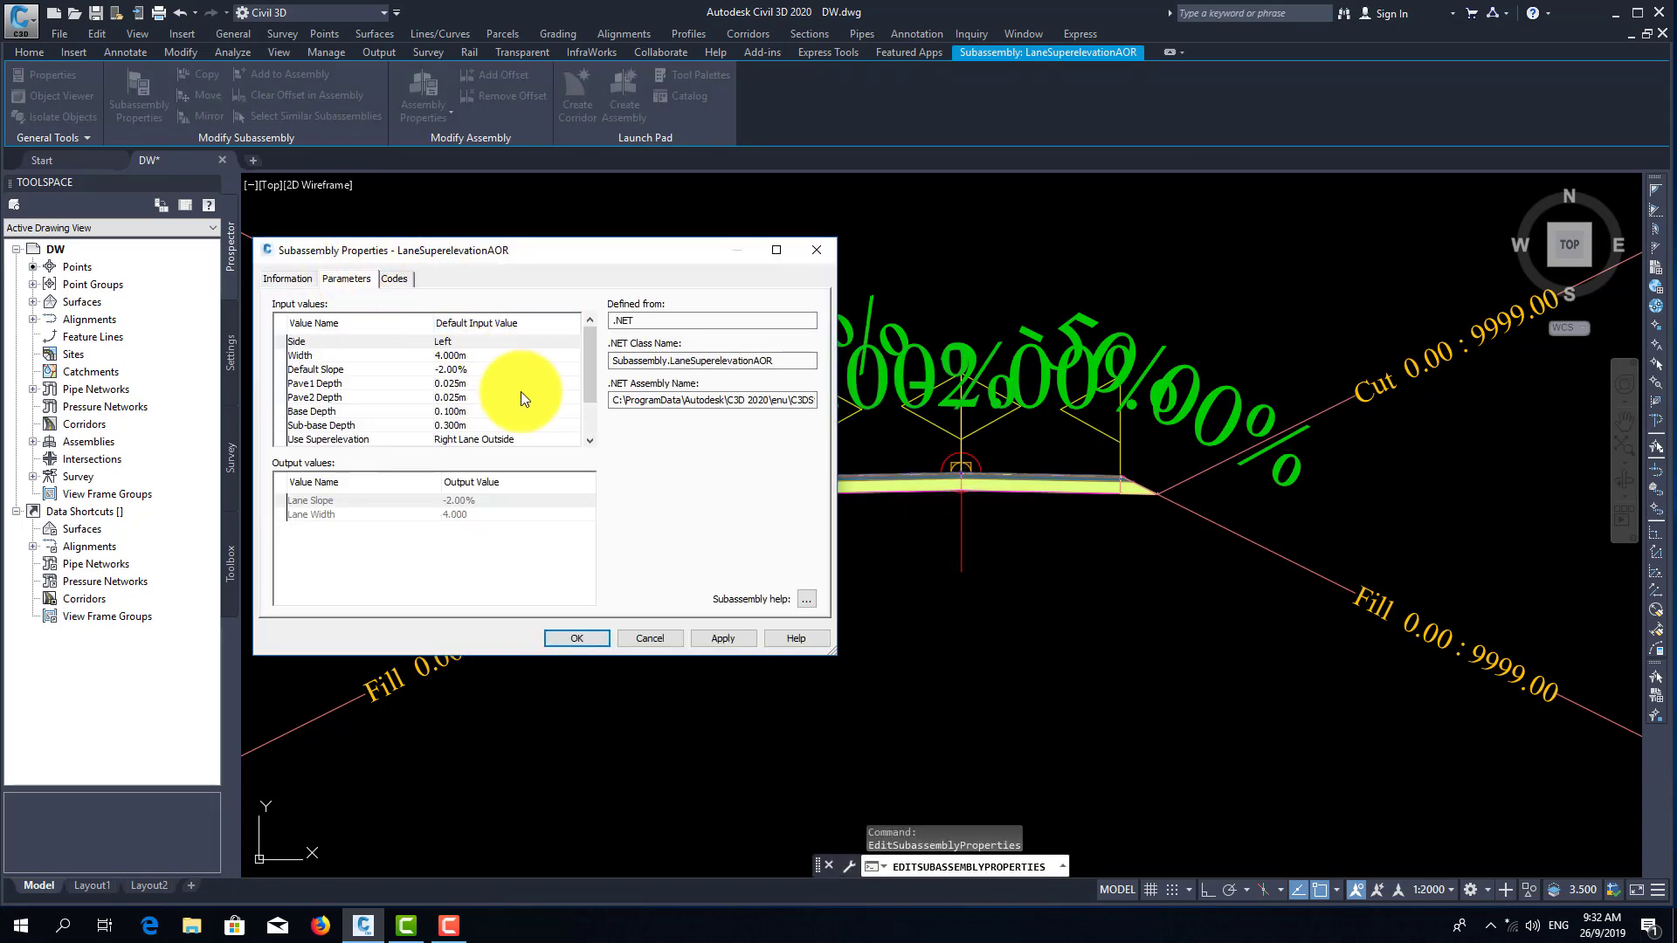
- Set the mirrored left lane's Use Superelevation parameter to Left Lane Outside and apply the subassembly properties
left_click_drag(593, 382, 589, 395)
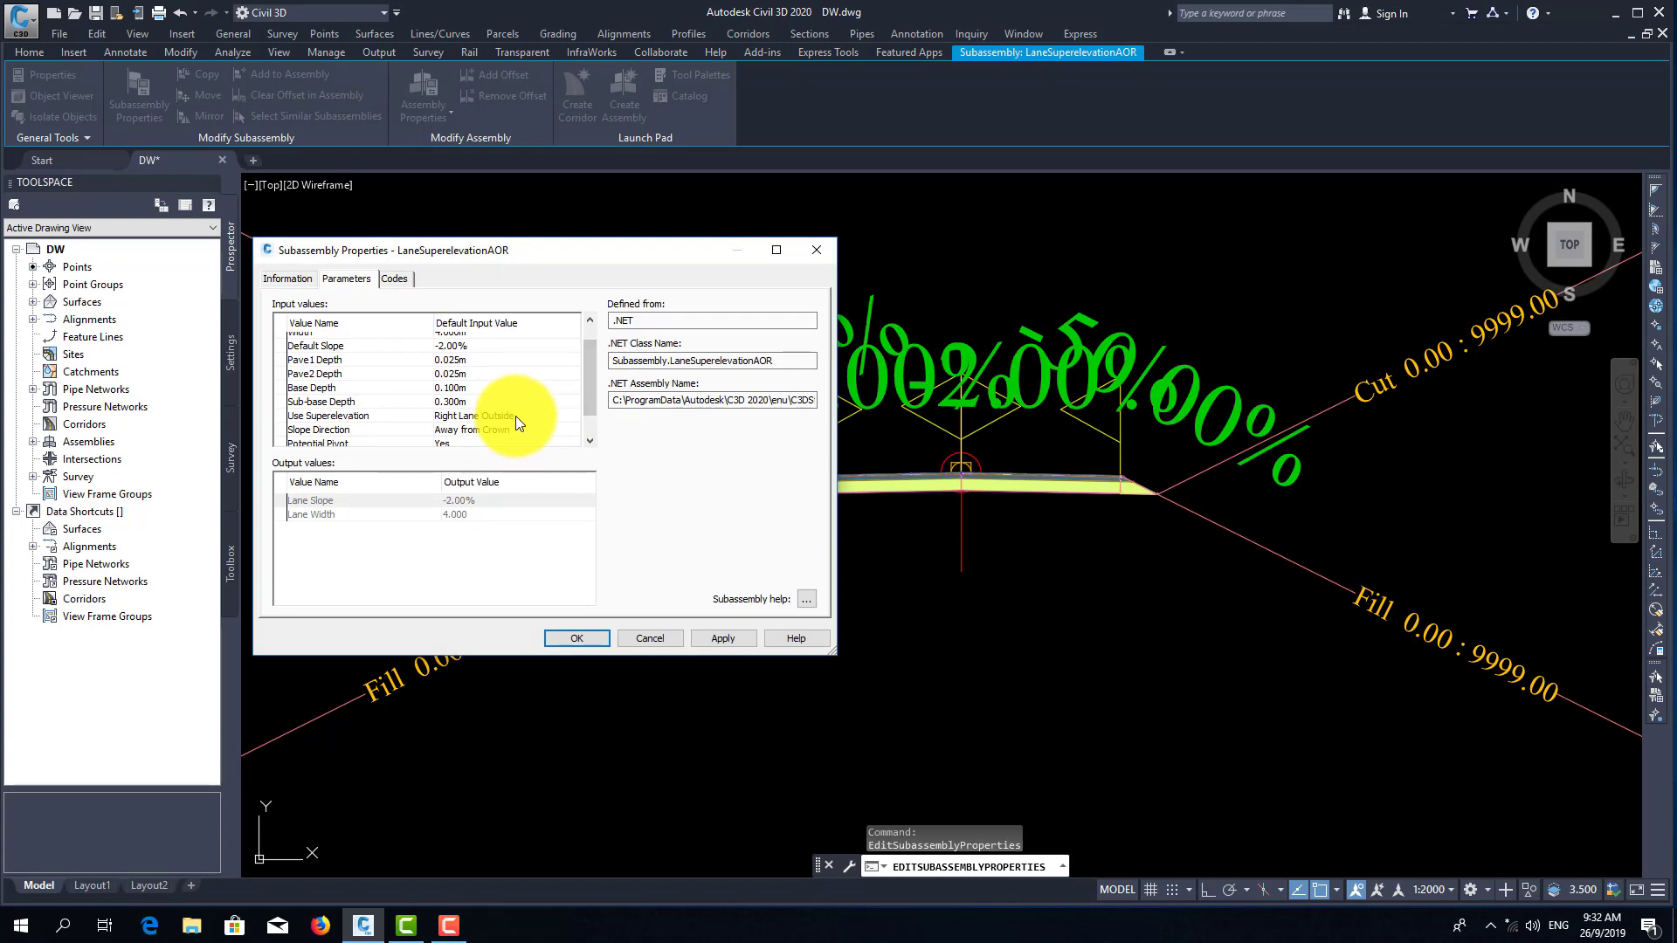
left_click(517, 417)
double_click(517, 416)
left_click(532, 443)
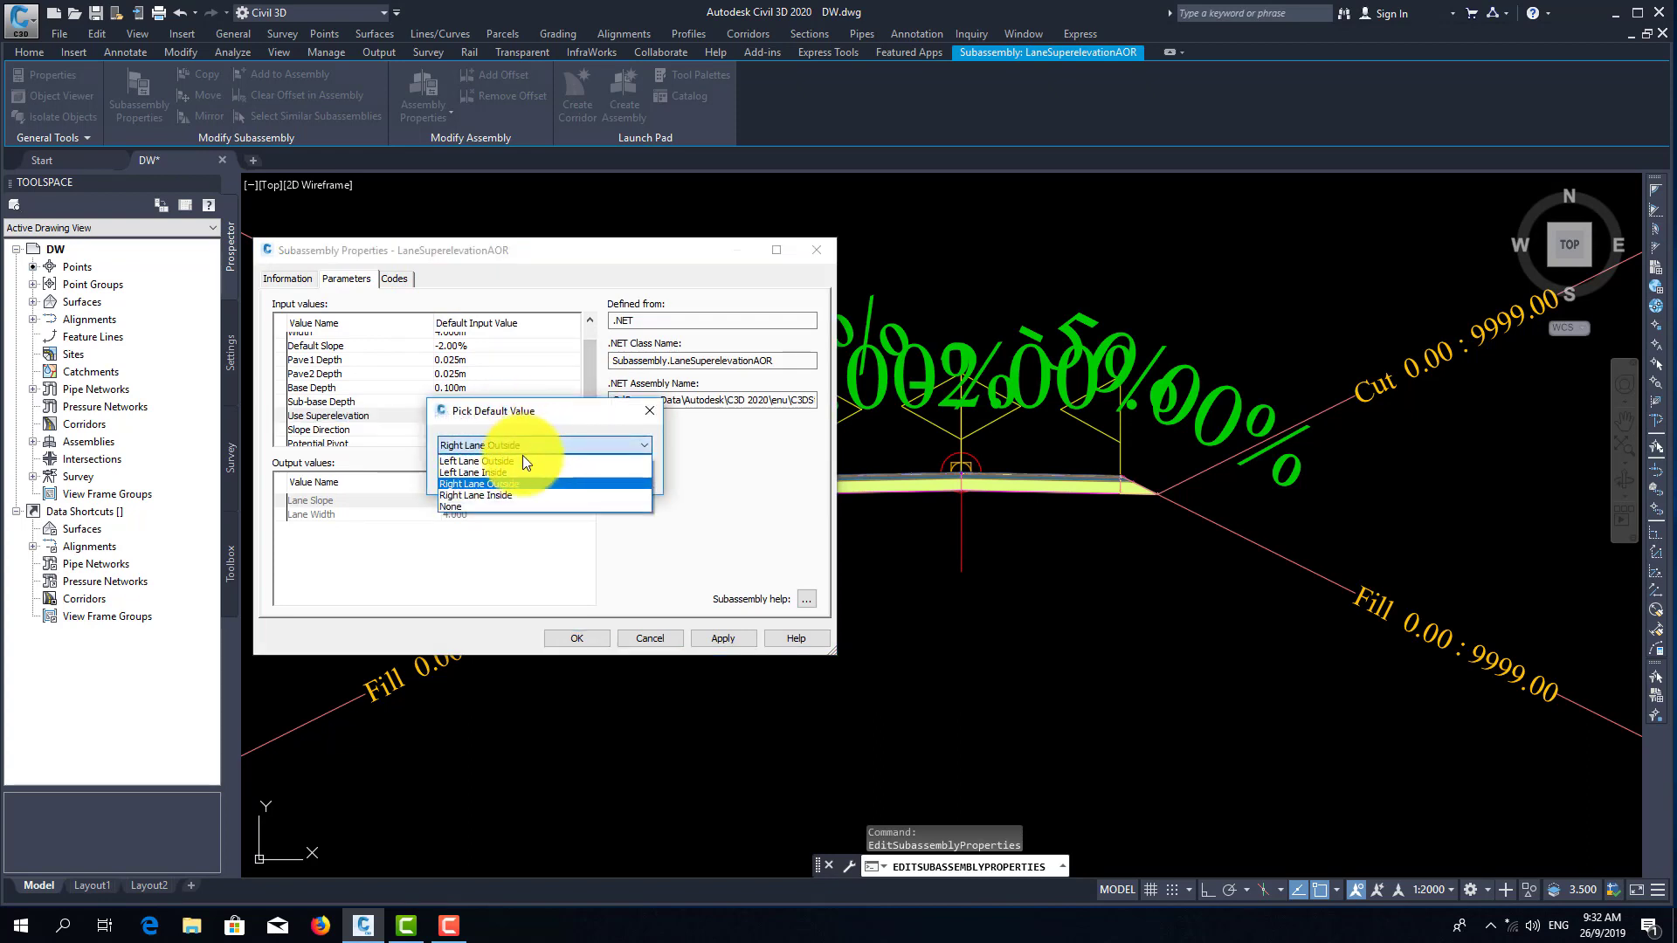
left_click(504, 461)
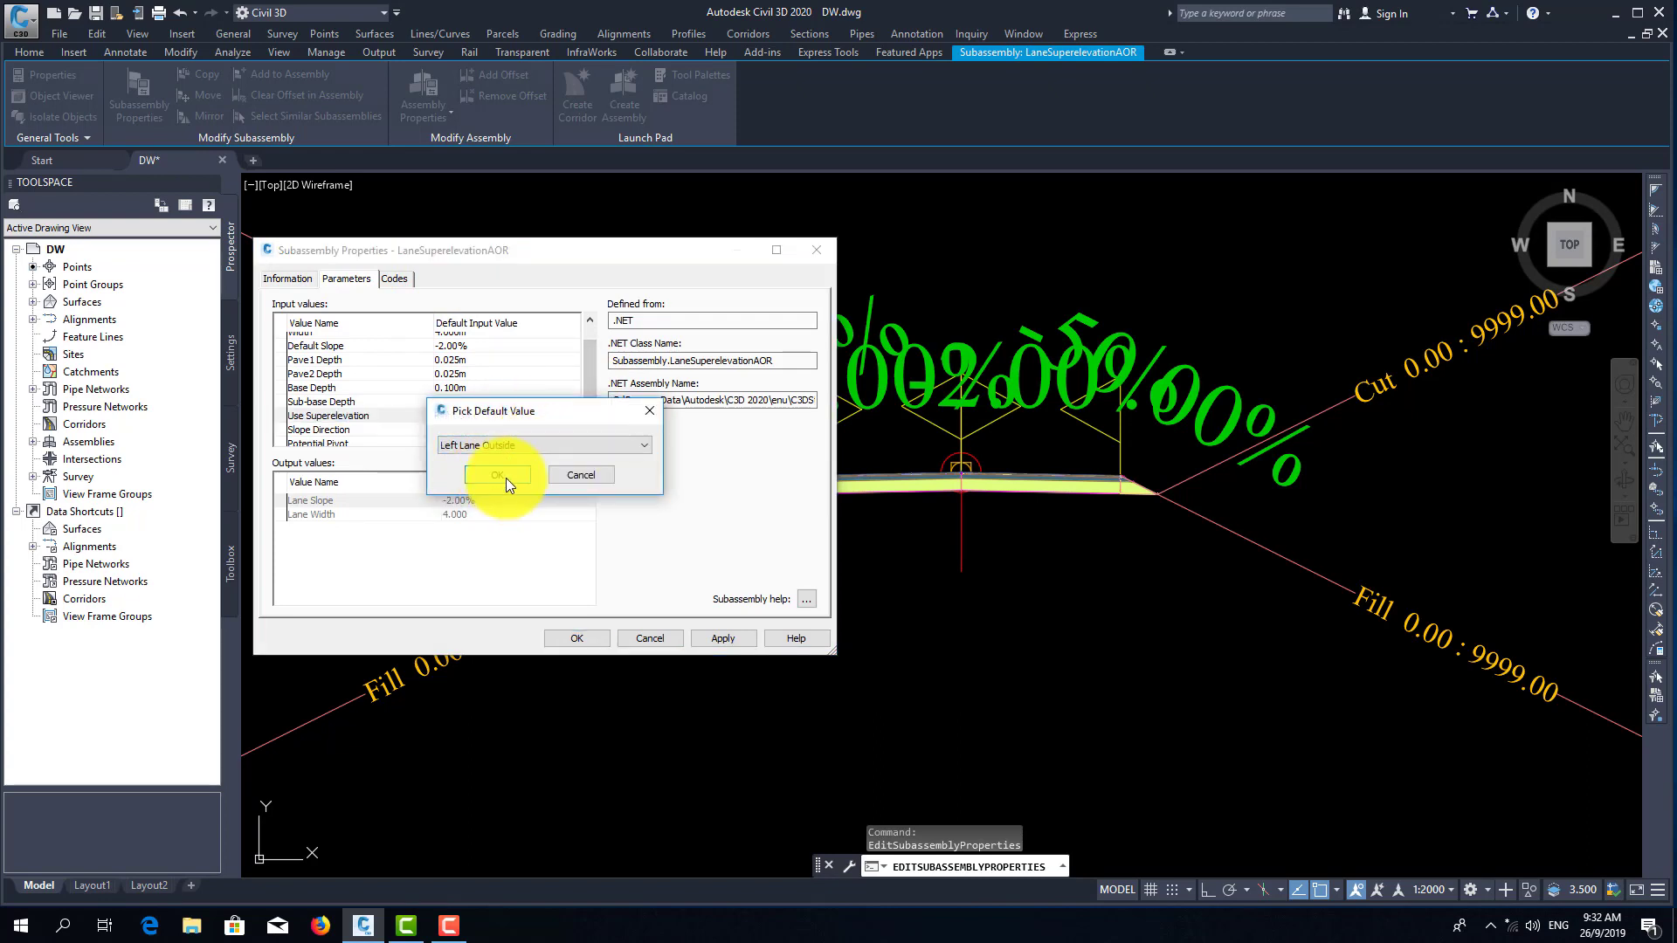
left_click(506, 479)
left_click(590, 631)
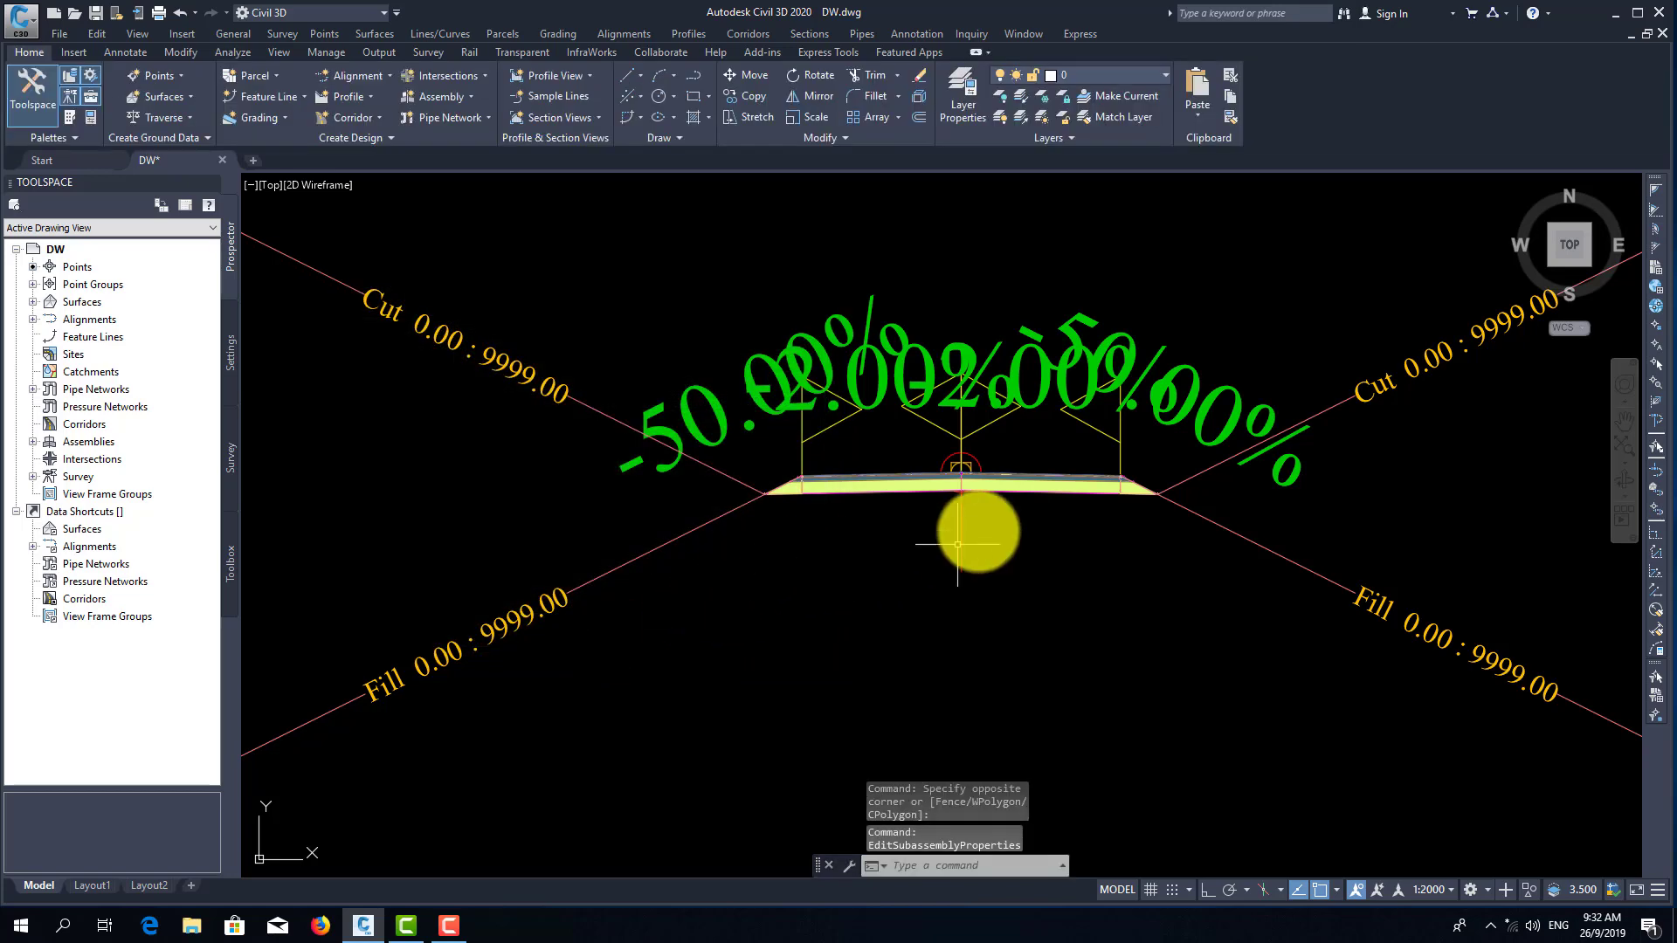
- Start creating a corridor along Alignment - (2) with FG as the baseline profile
scroll(677, 554, "down", 6)
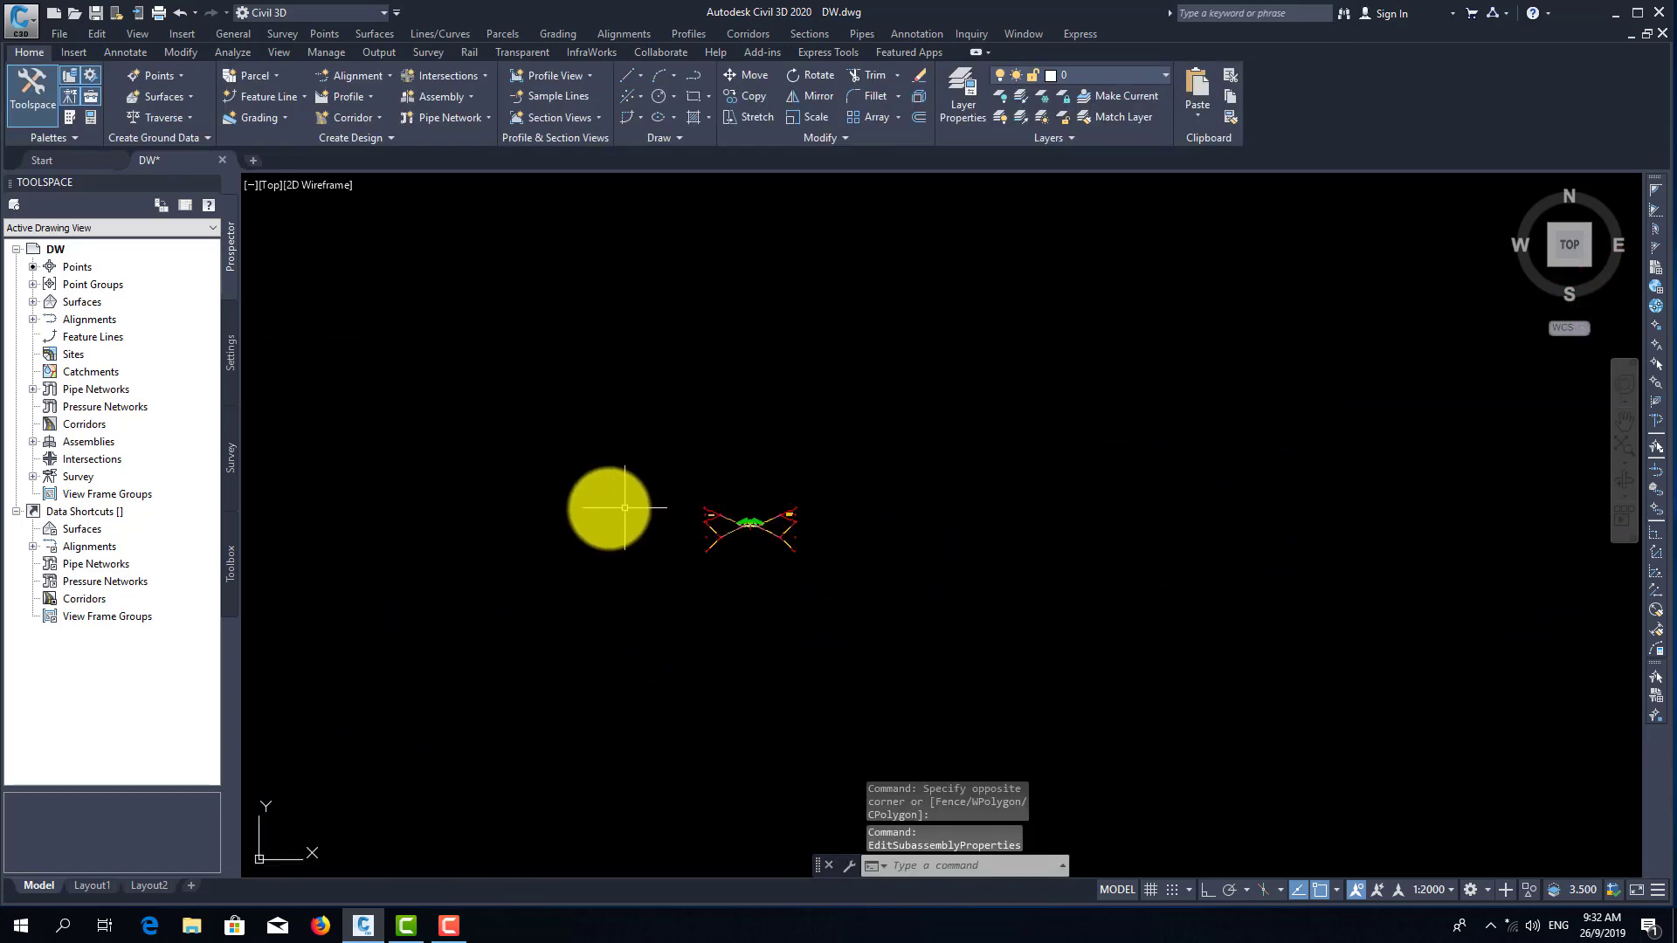
middle_click_drag(572, 487, 1059, 535)
scroll(1059, 535, "down", 4)
scroll(742, 411, "up", 5)
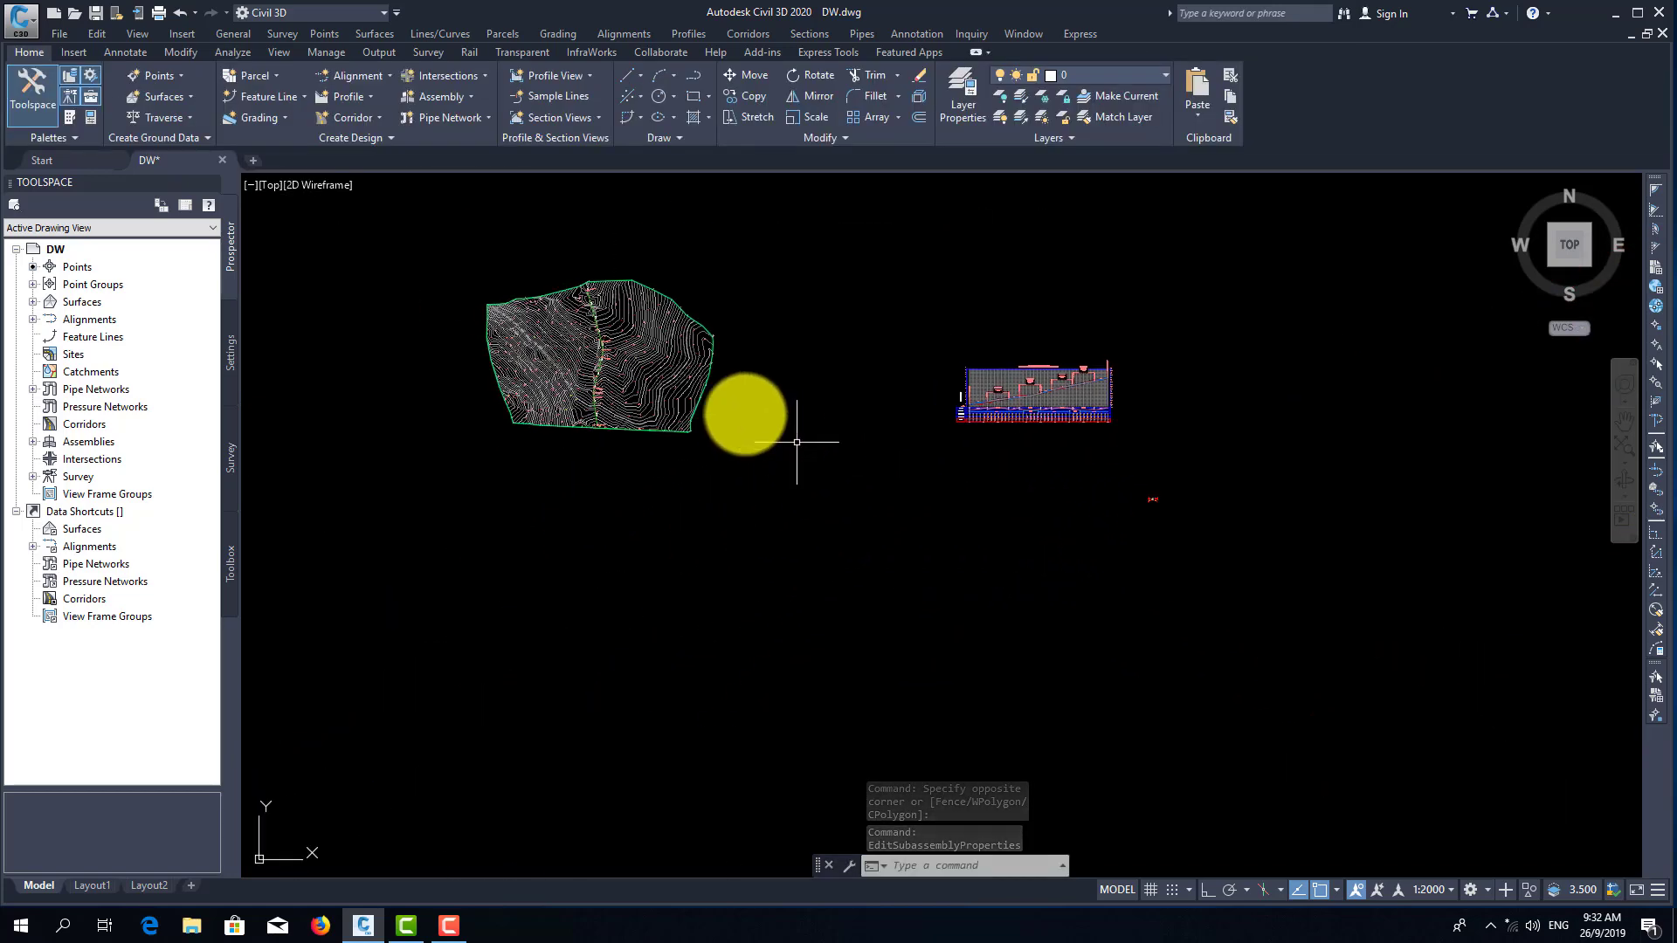
middle_click_drag(1075, 480, 797, 390)
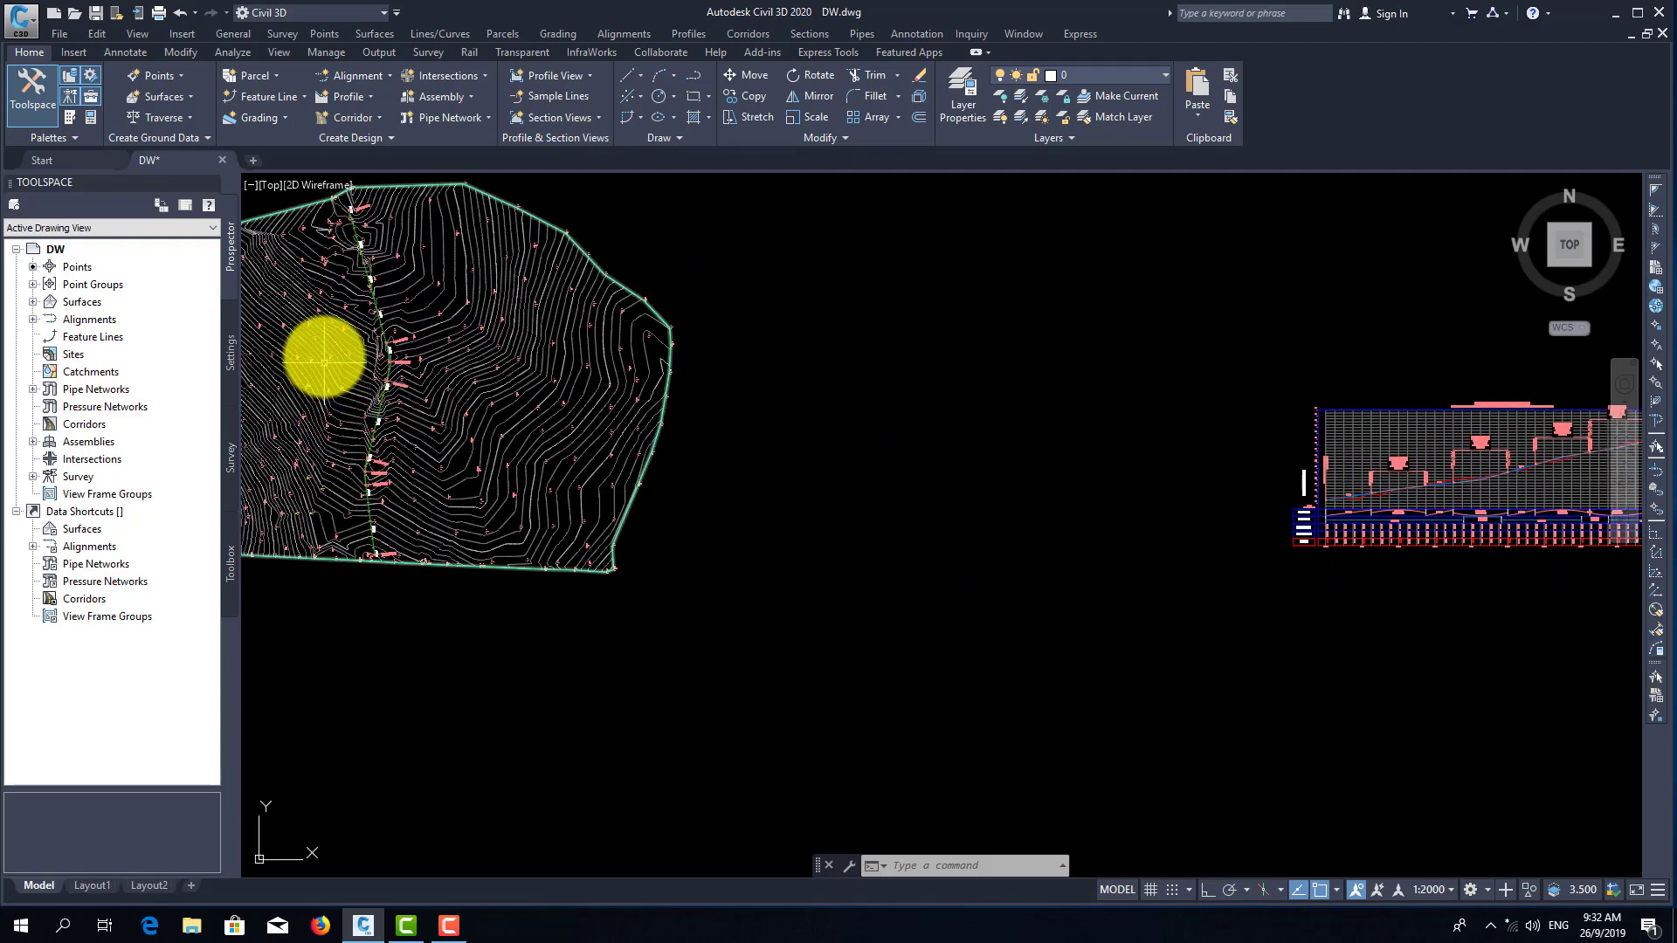
left_click(395, 401)
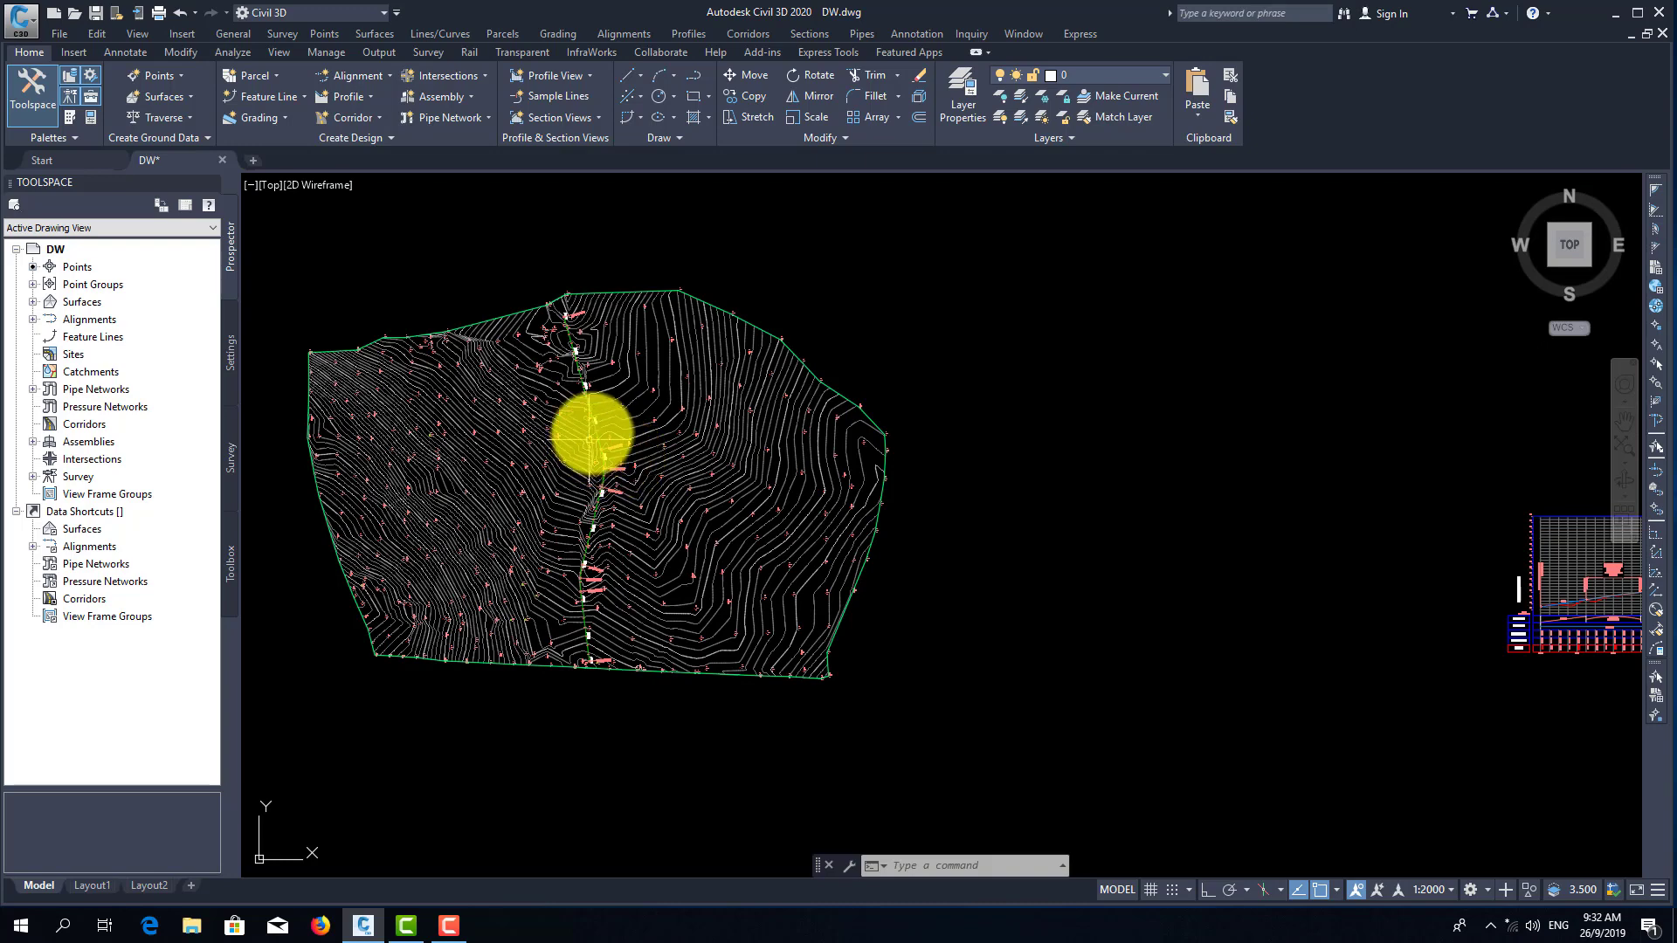
scroll(593, 376, "up", 4)
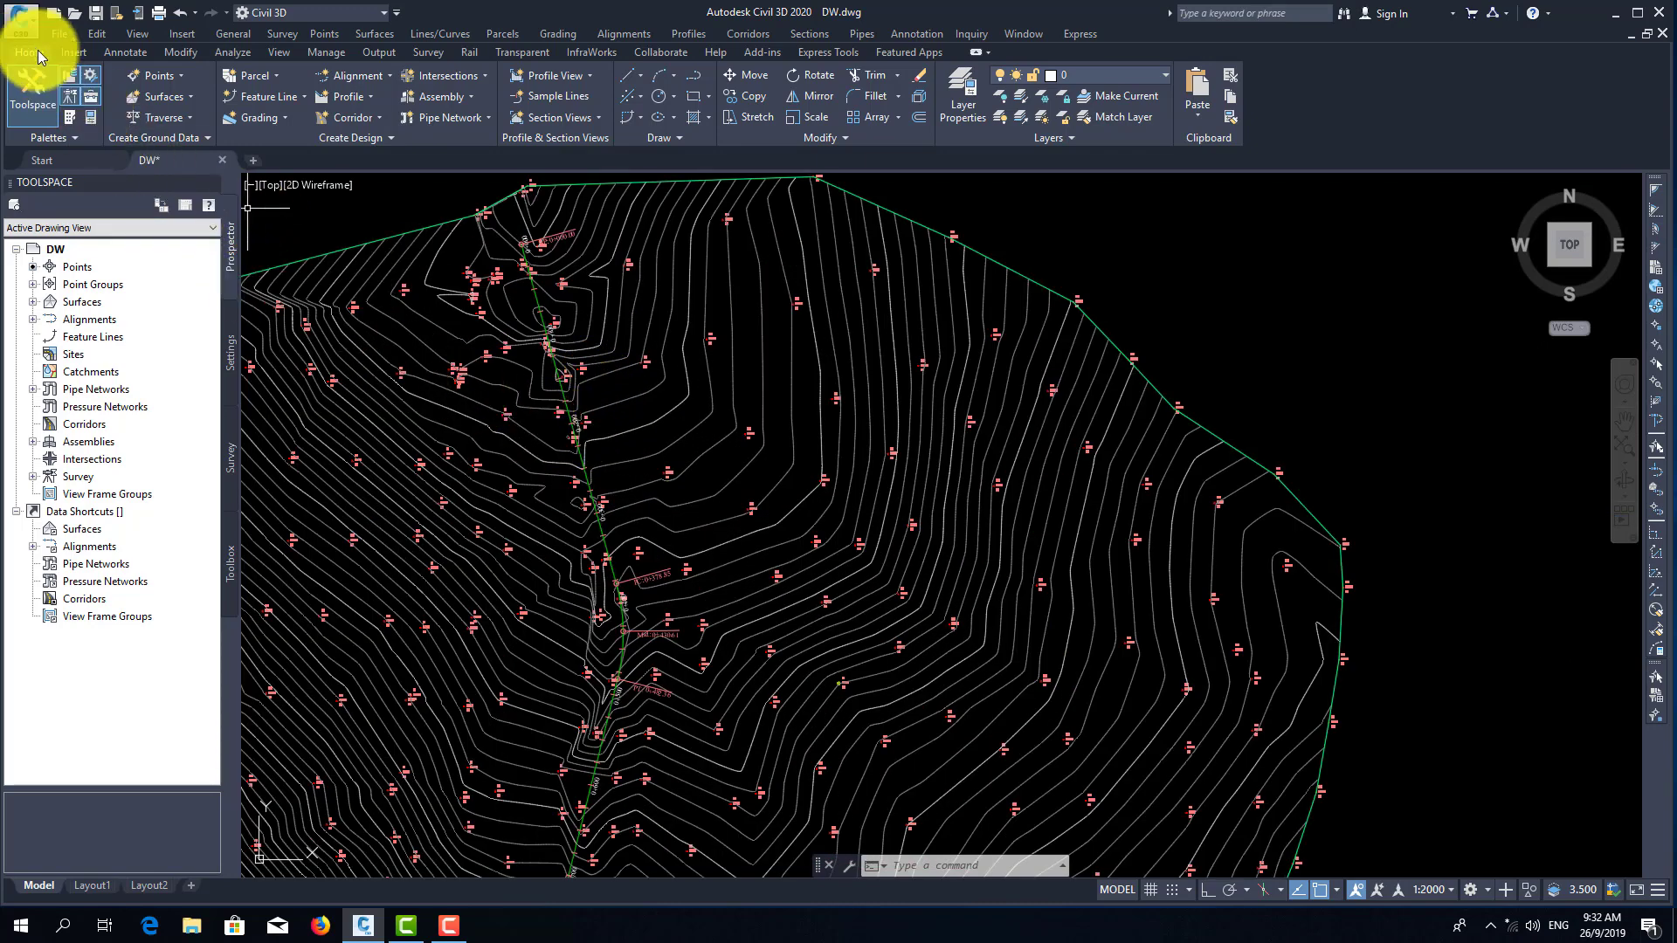
left_click(362, 122)
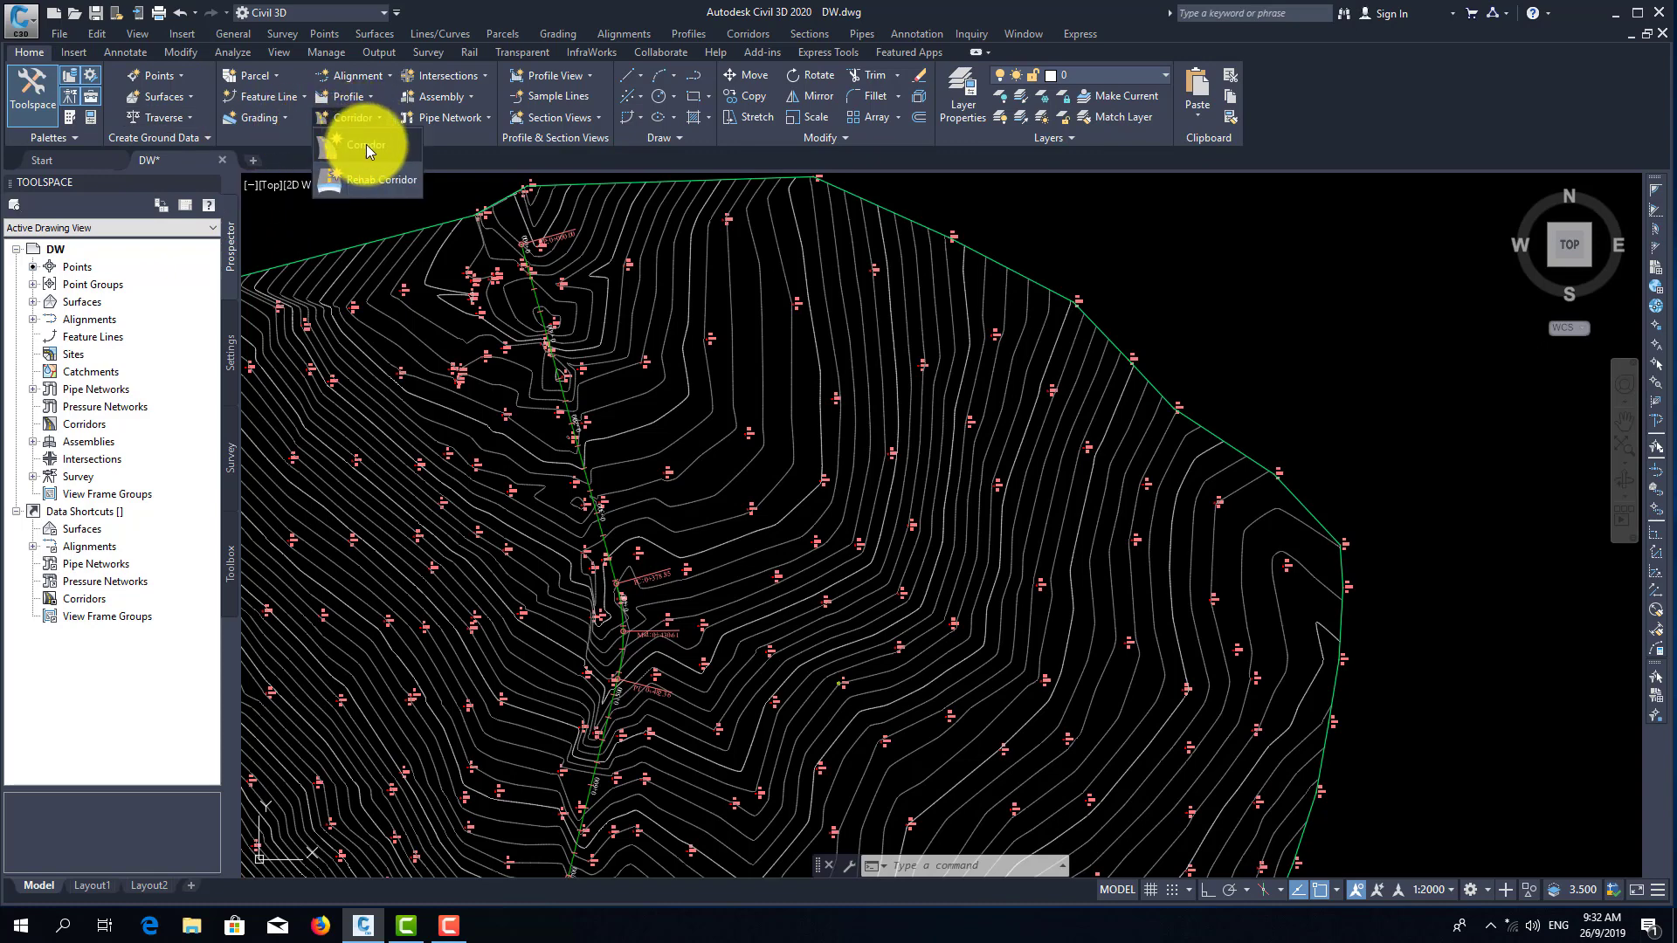
left_click(363, 151)
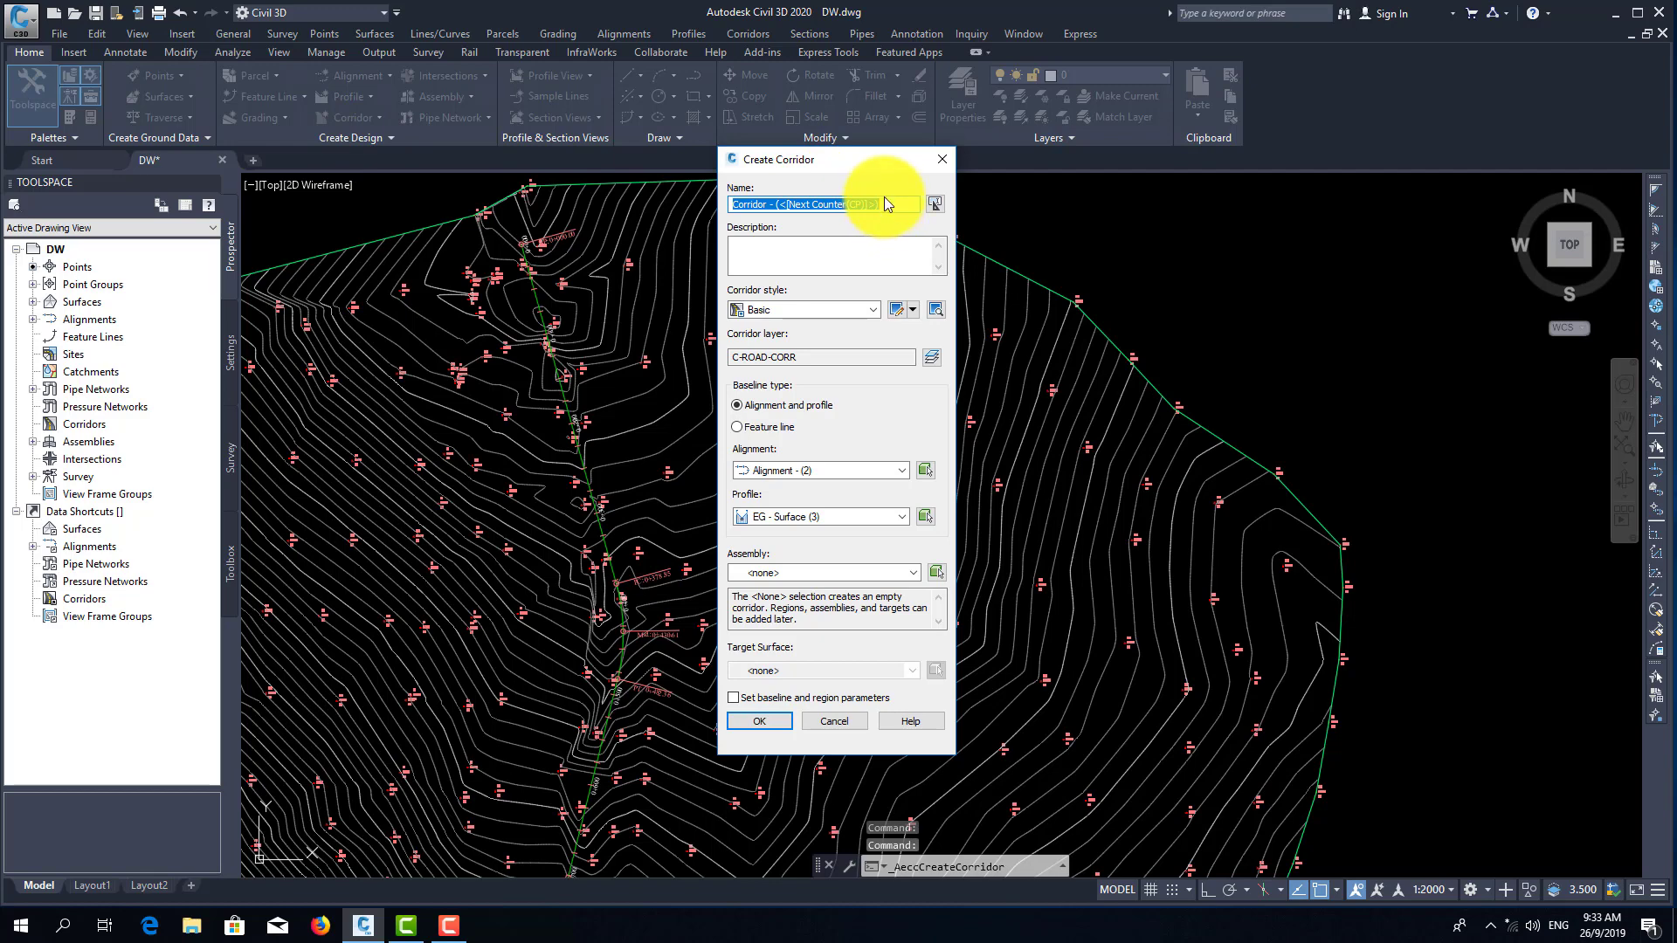
left_click(786, 516)
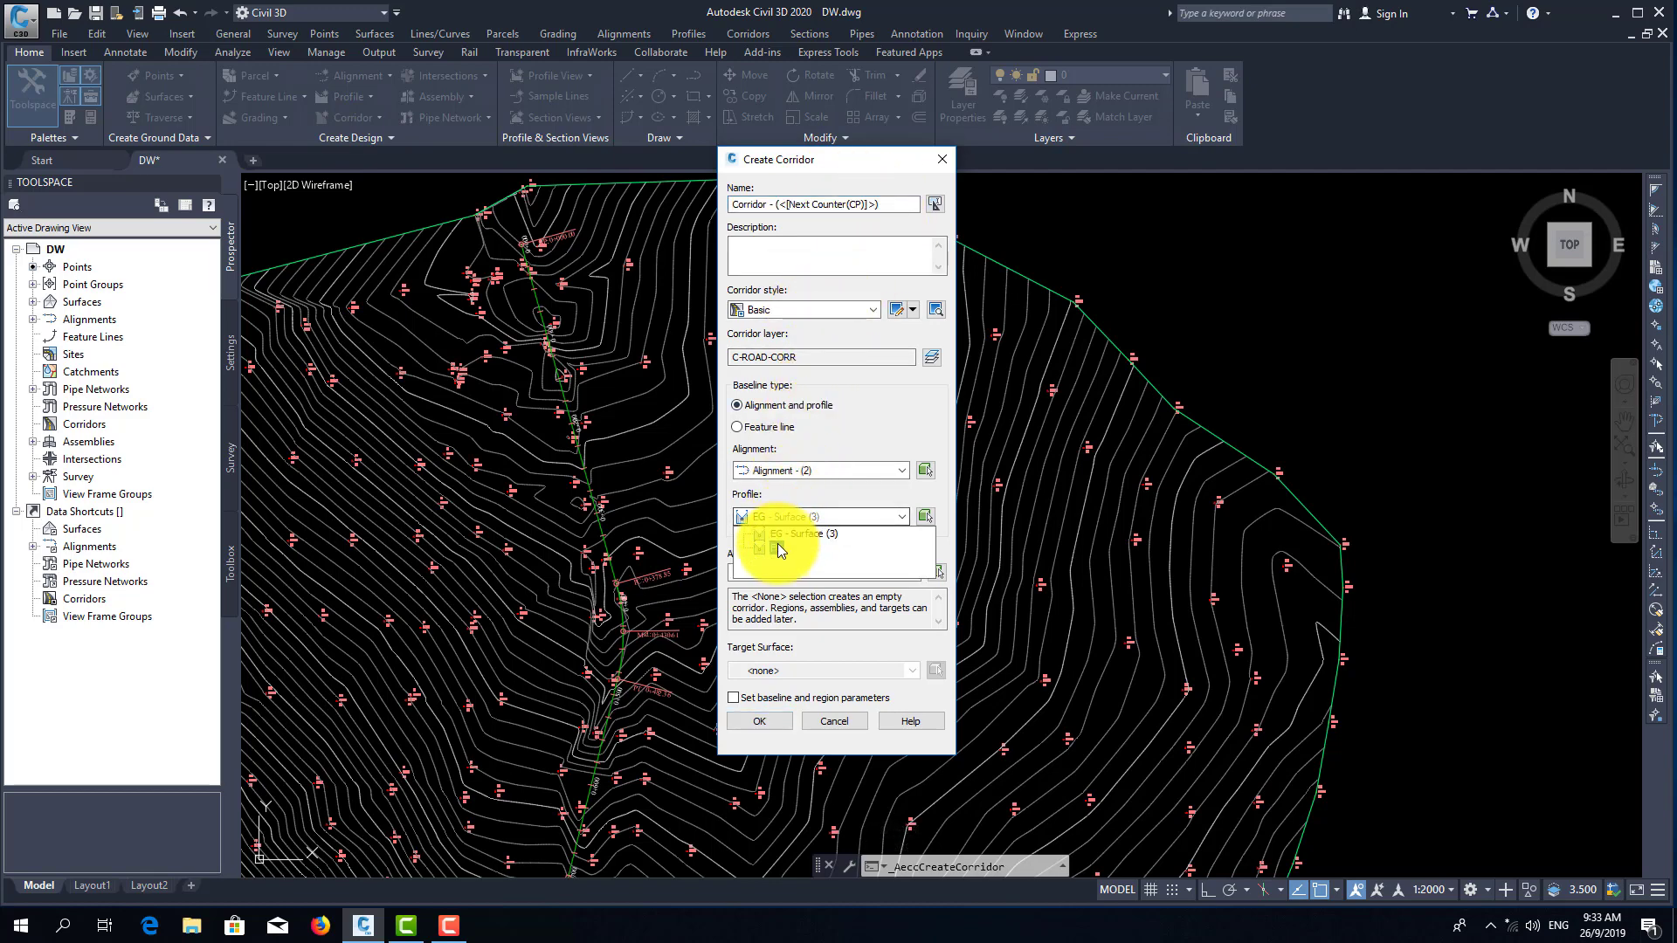
left_click(779, 549)
- Assign assembly y and target surface EG to the corridor and proceed to its baseline and region parameters
left_click(774, 573)
left_click(764, 605)
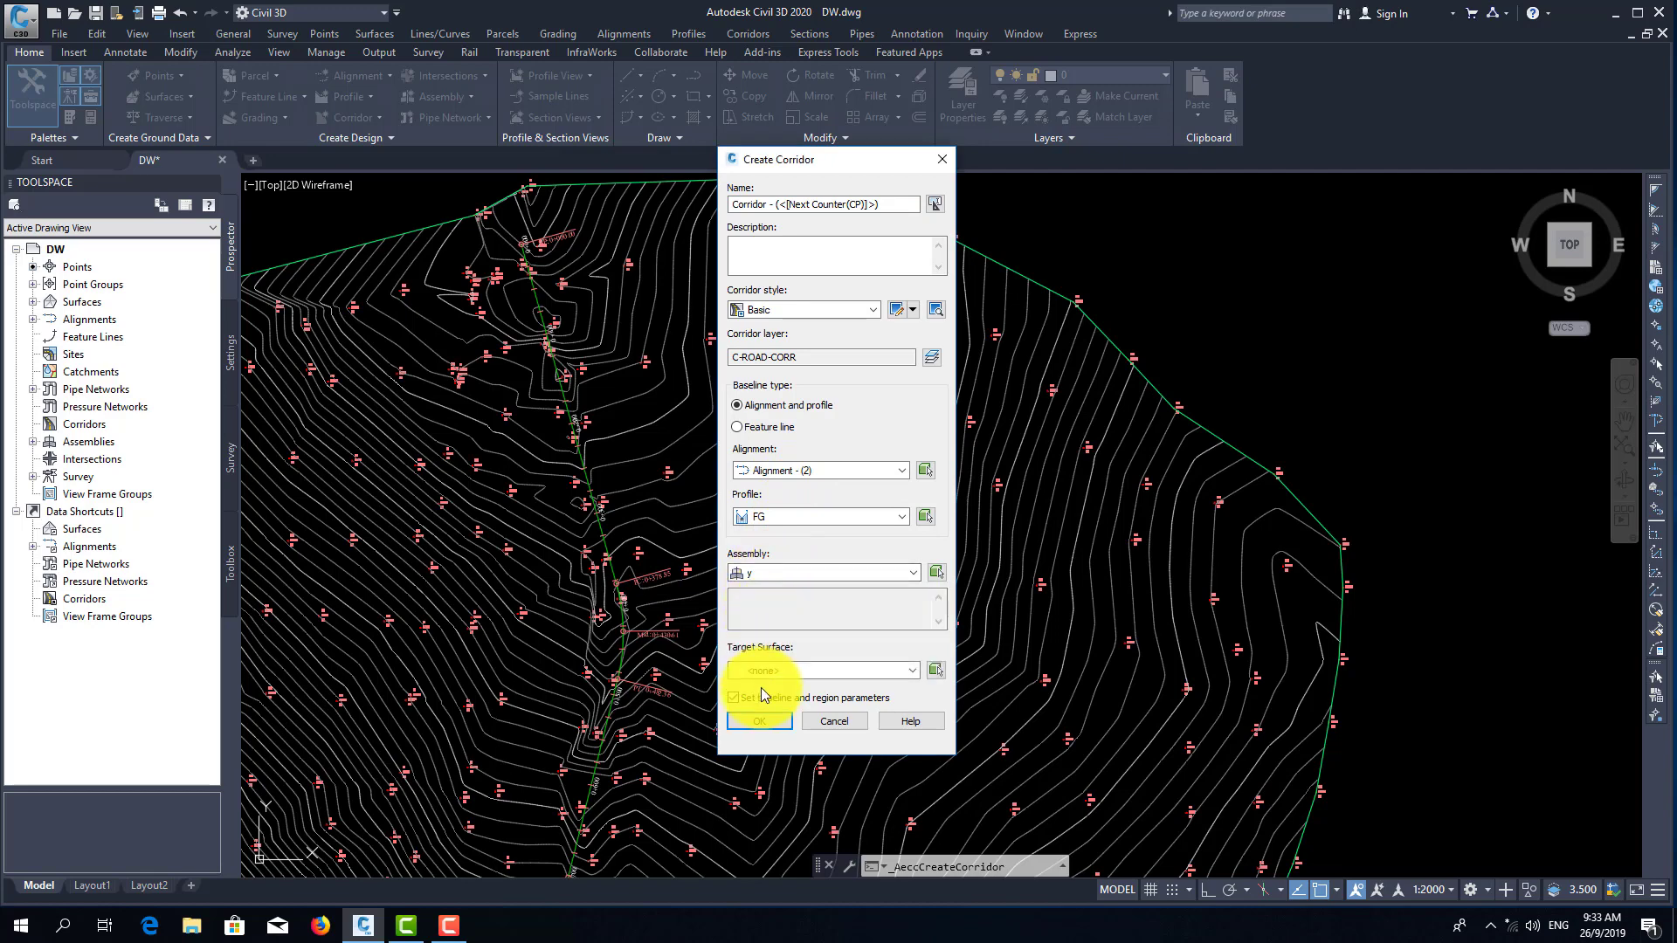
left_click(766, 675)
left_click(767, 693)
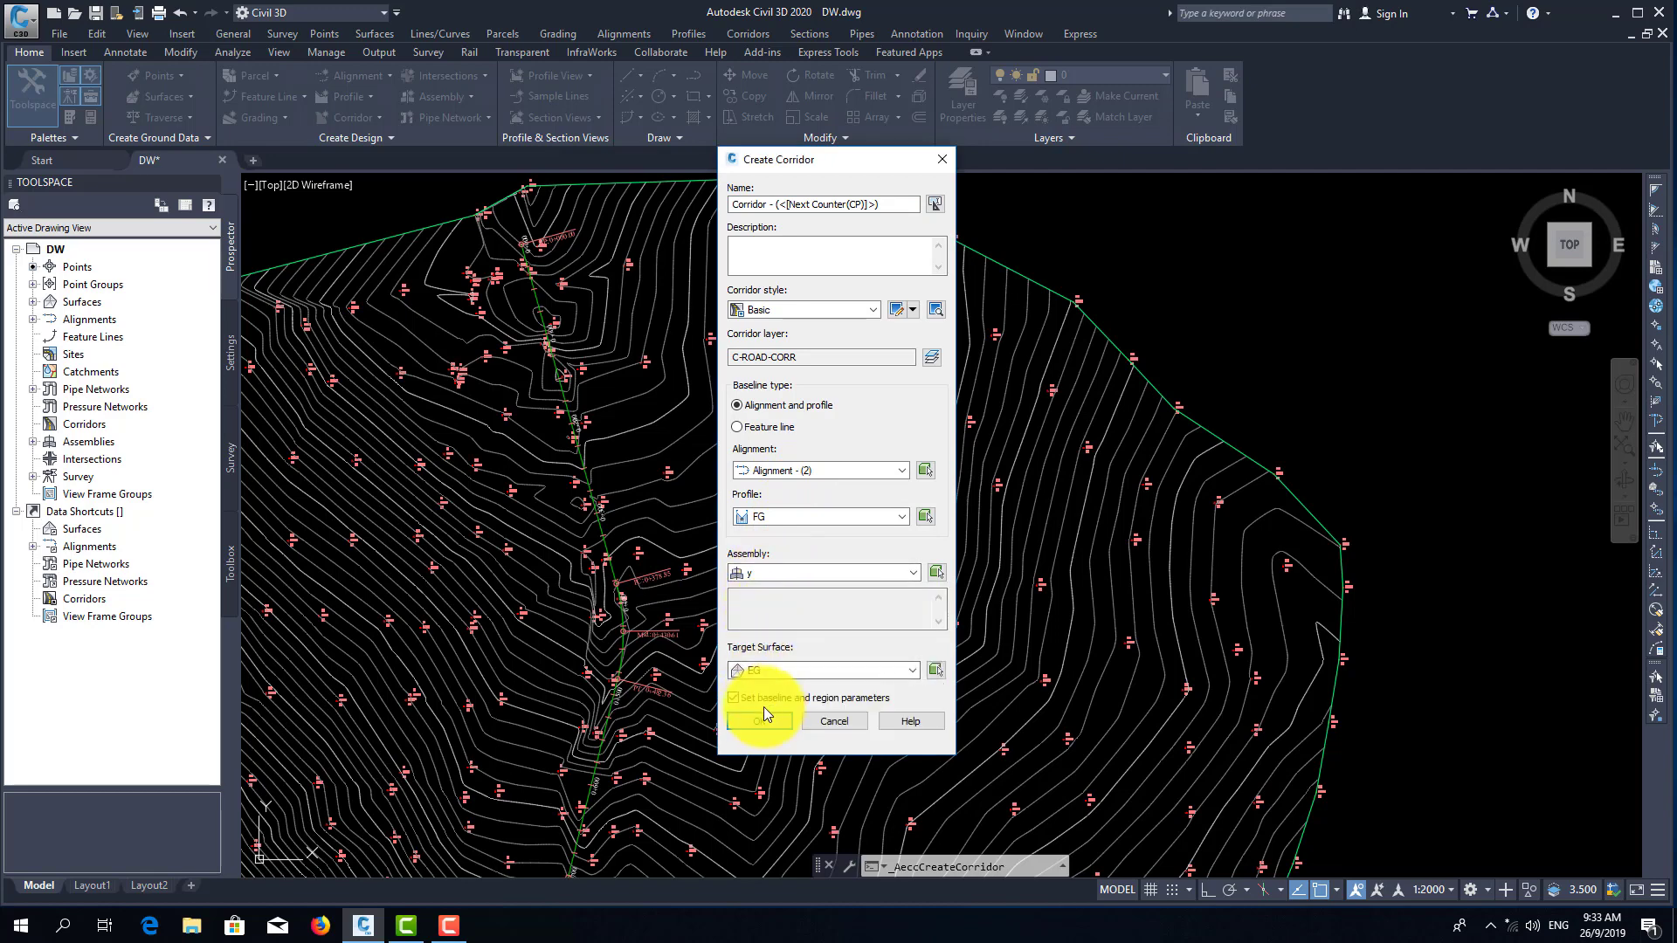
left_click(760, 721)
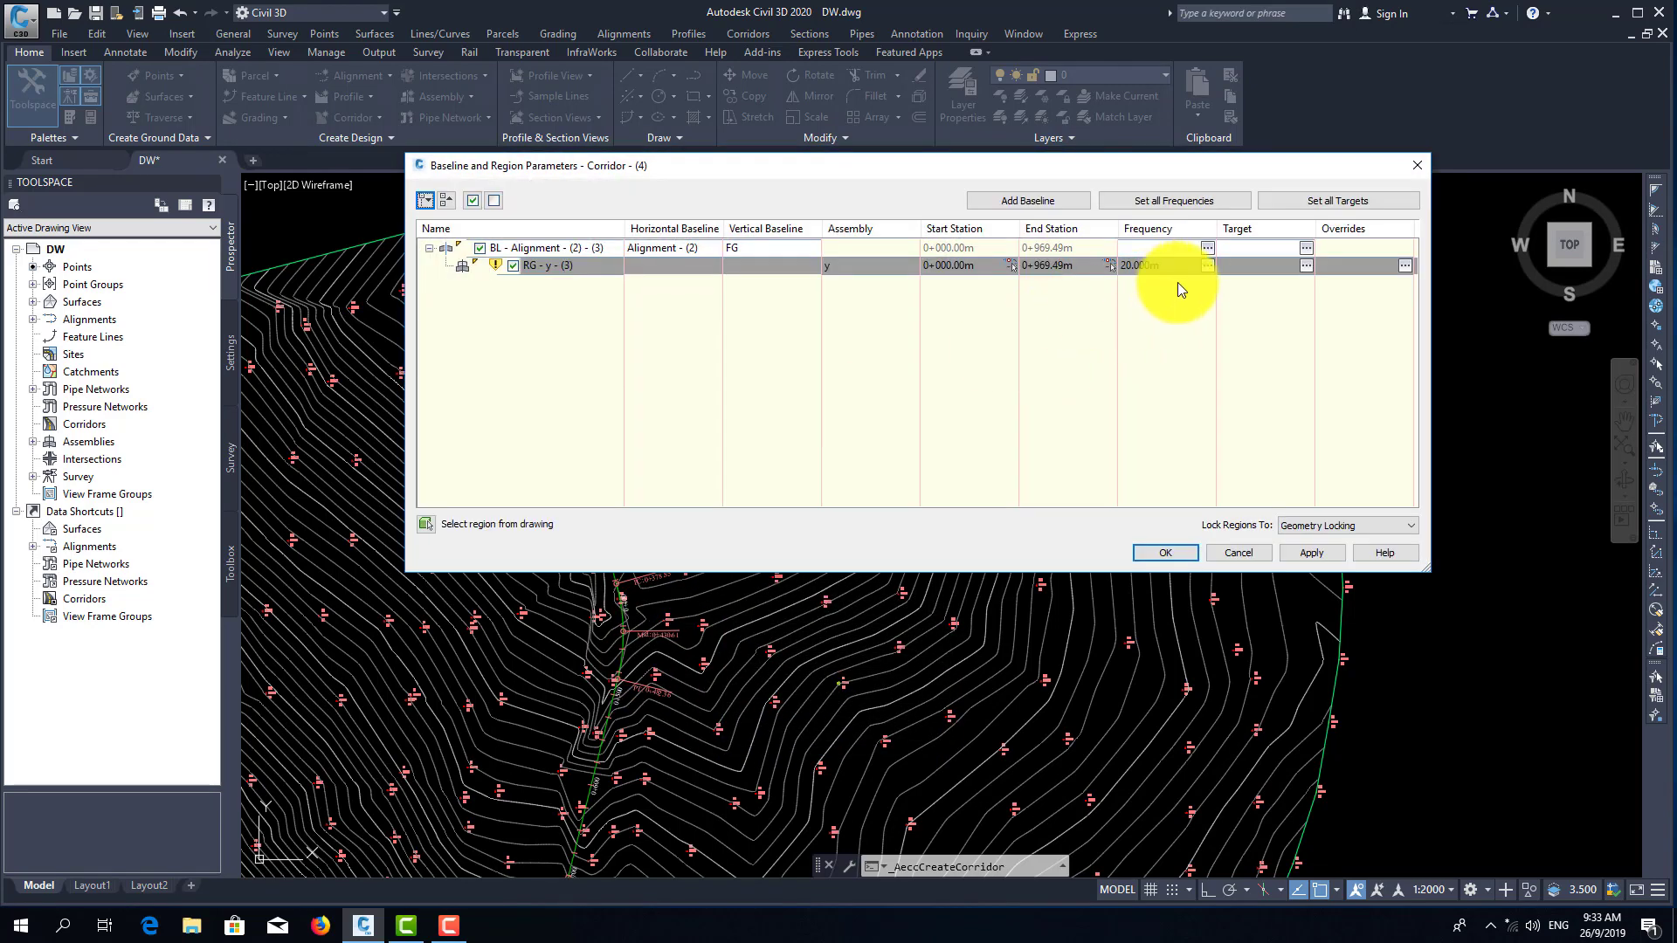
- Set the region's assembly frequency to 25 m along tangents and 12.5 m along curves, spirals and vertical curves, and rebuild the corridor
left_click(1207, 265)
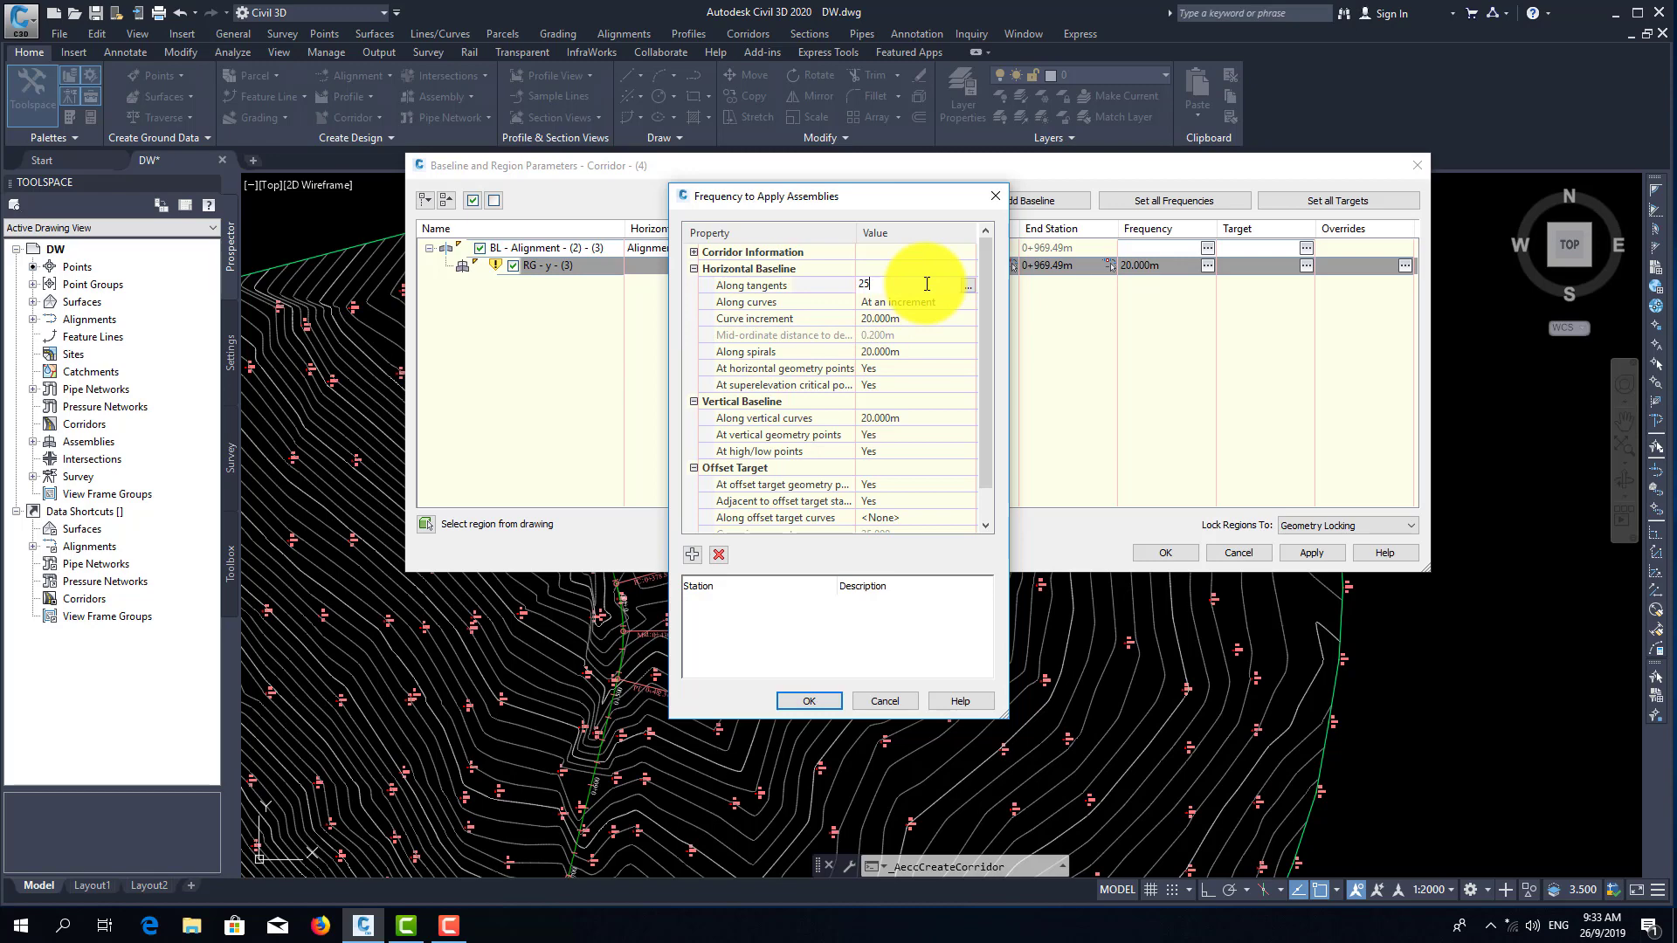
left_click(909, 317)
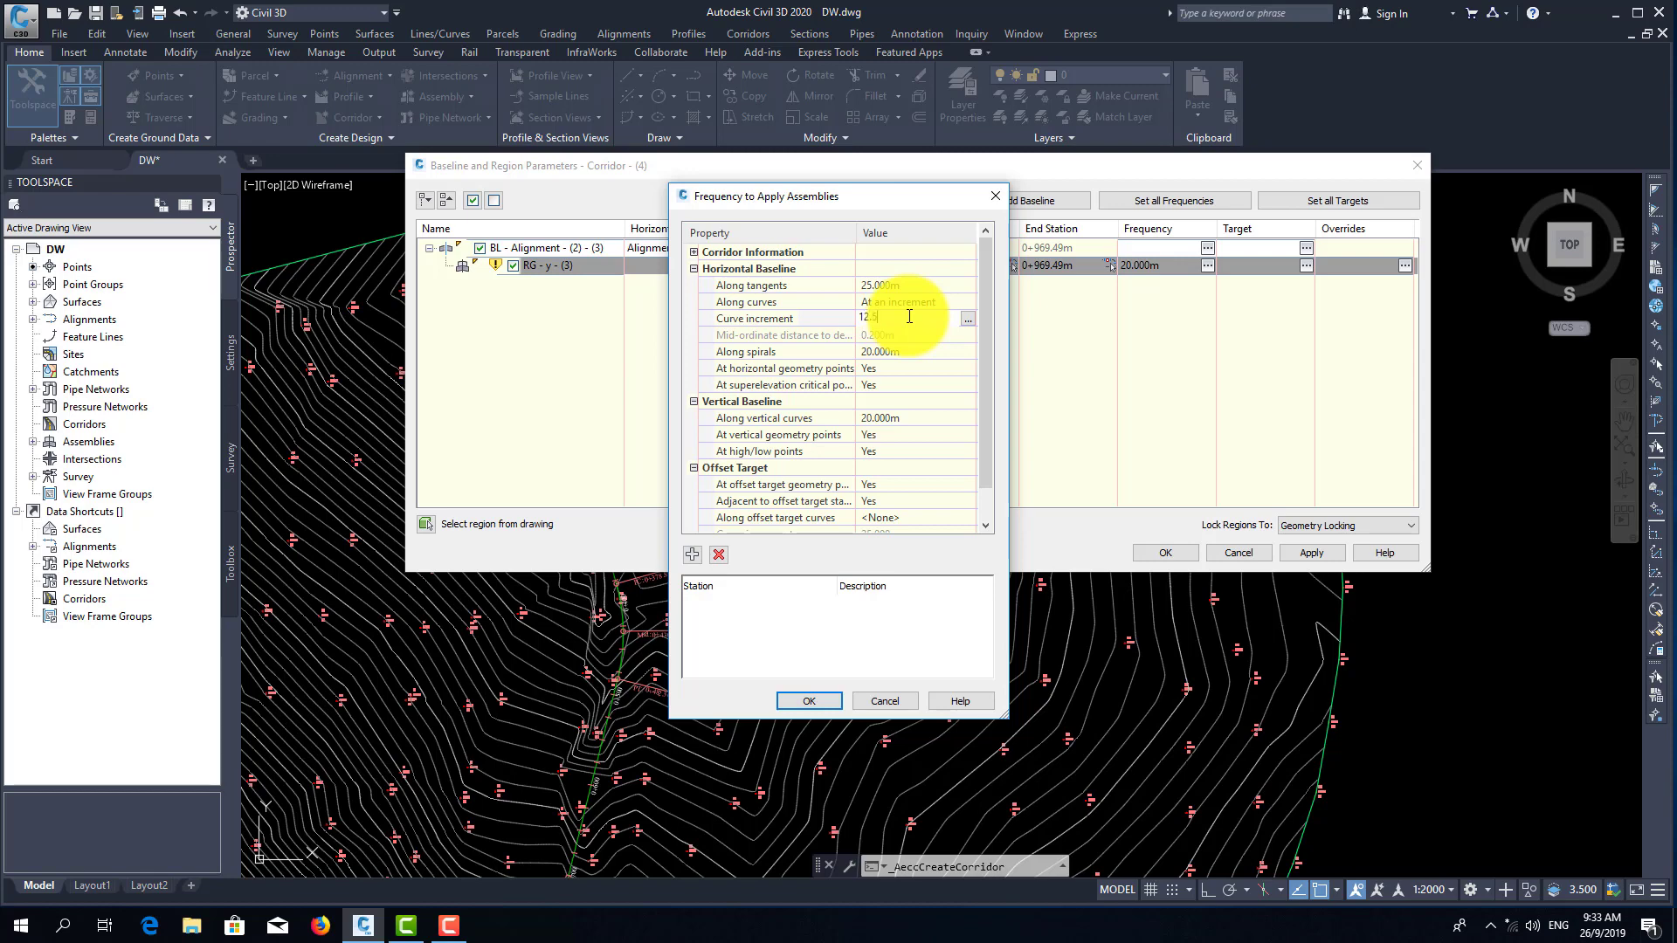
type("12.5")
key("Return")
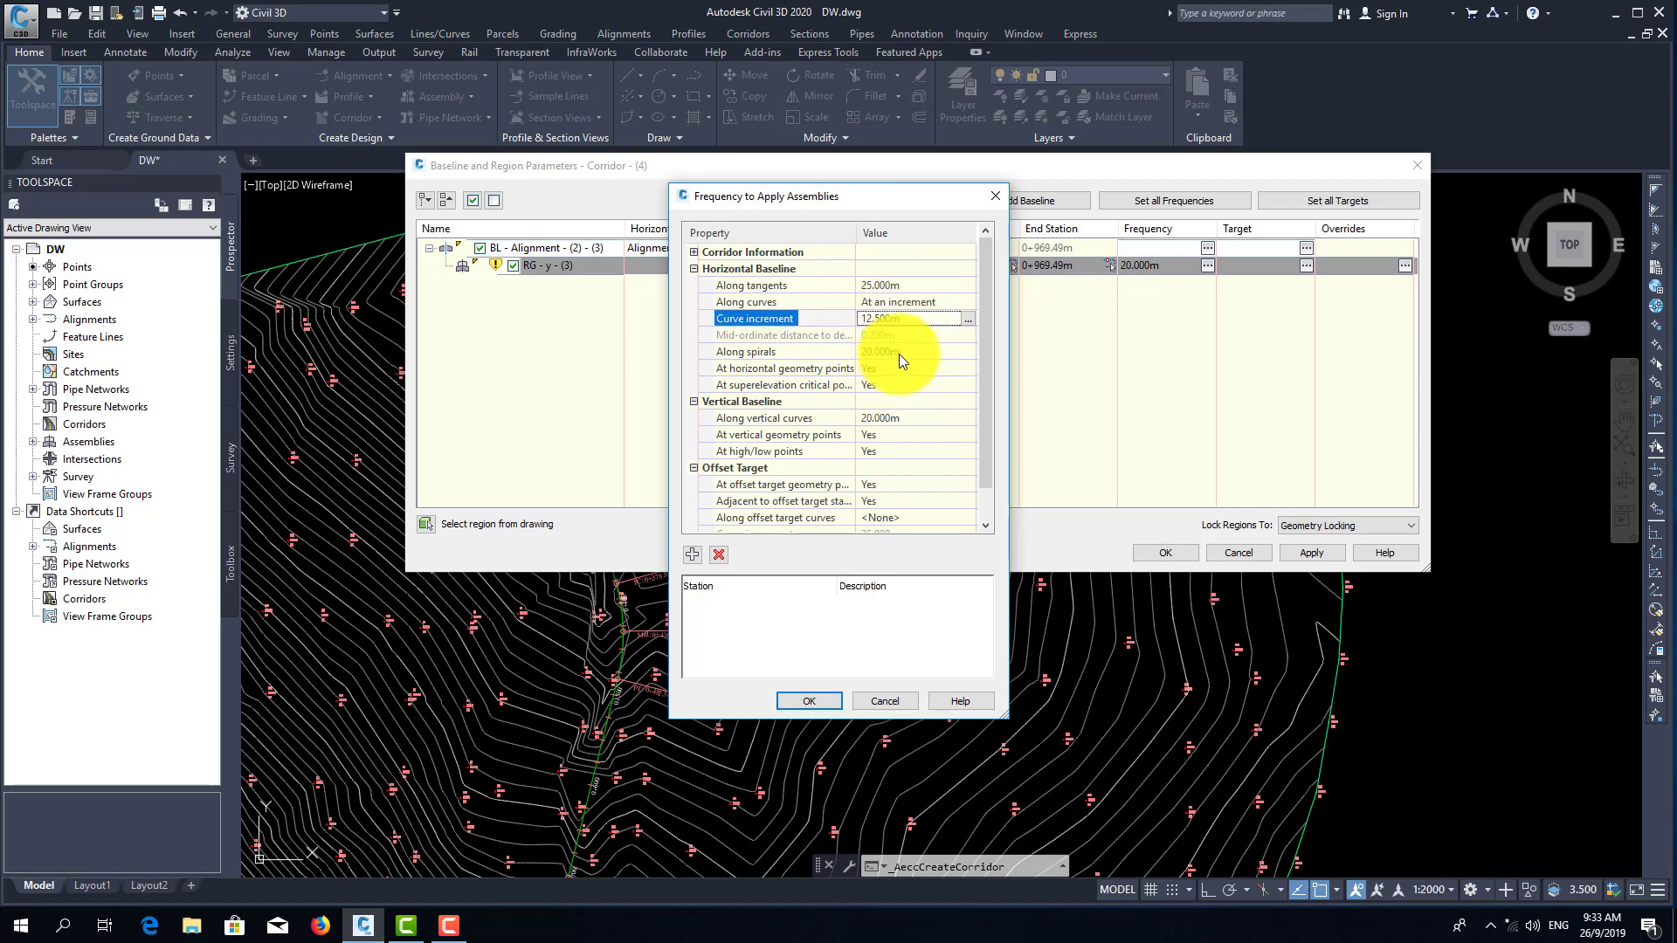
left_click(900, 353)
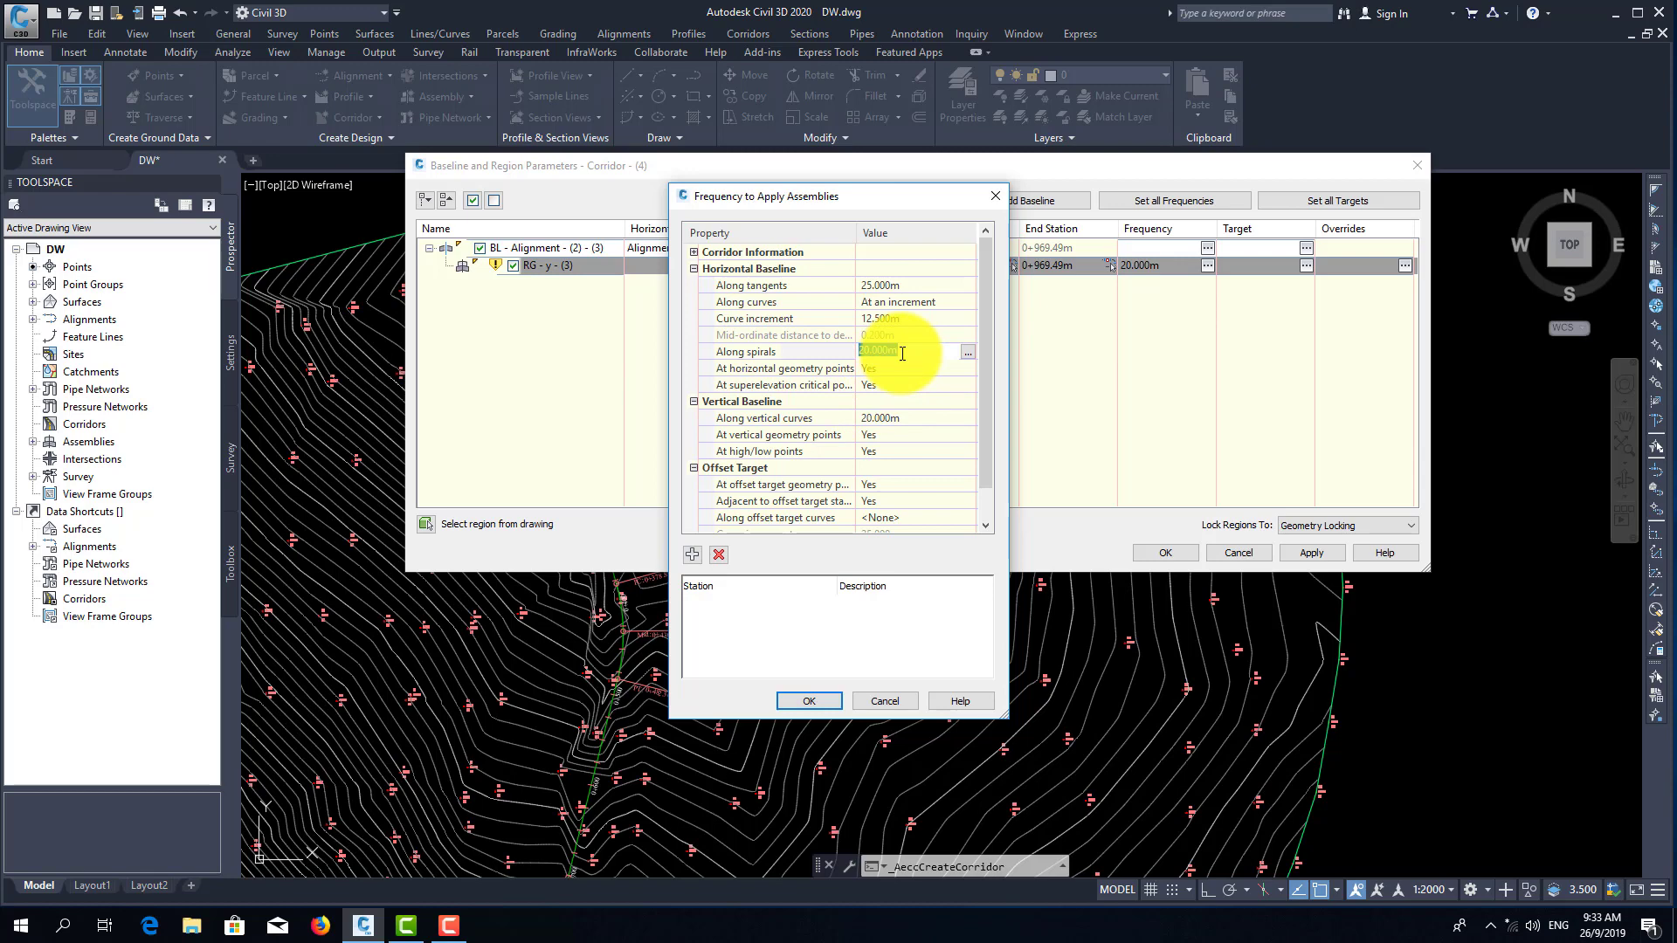
key("Return")
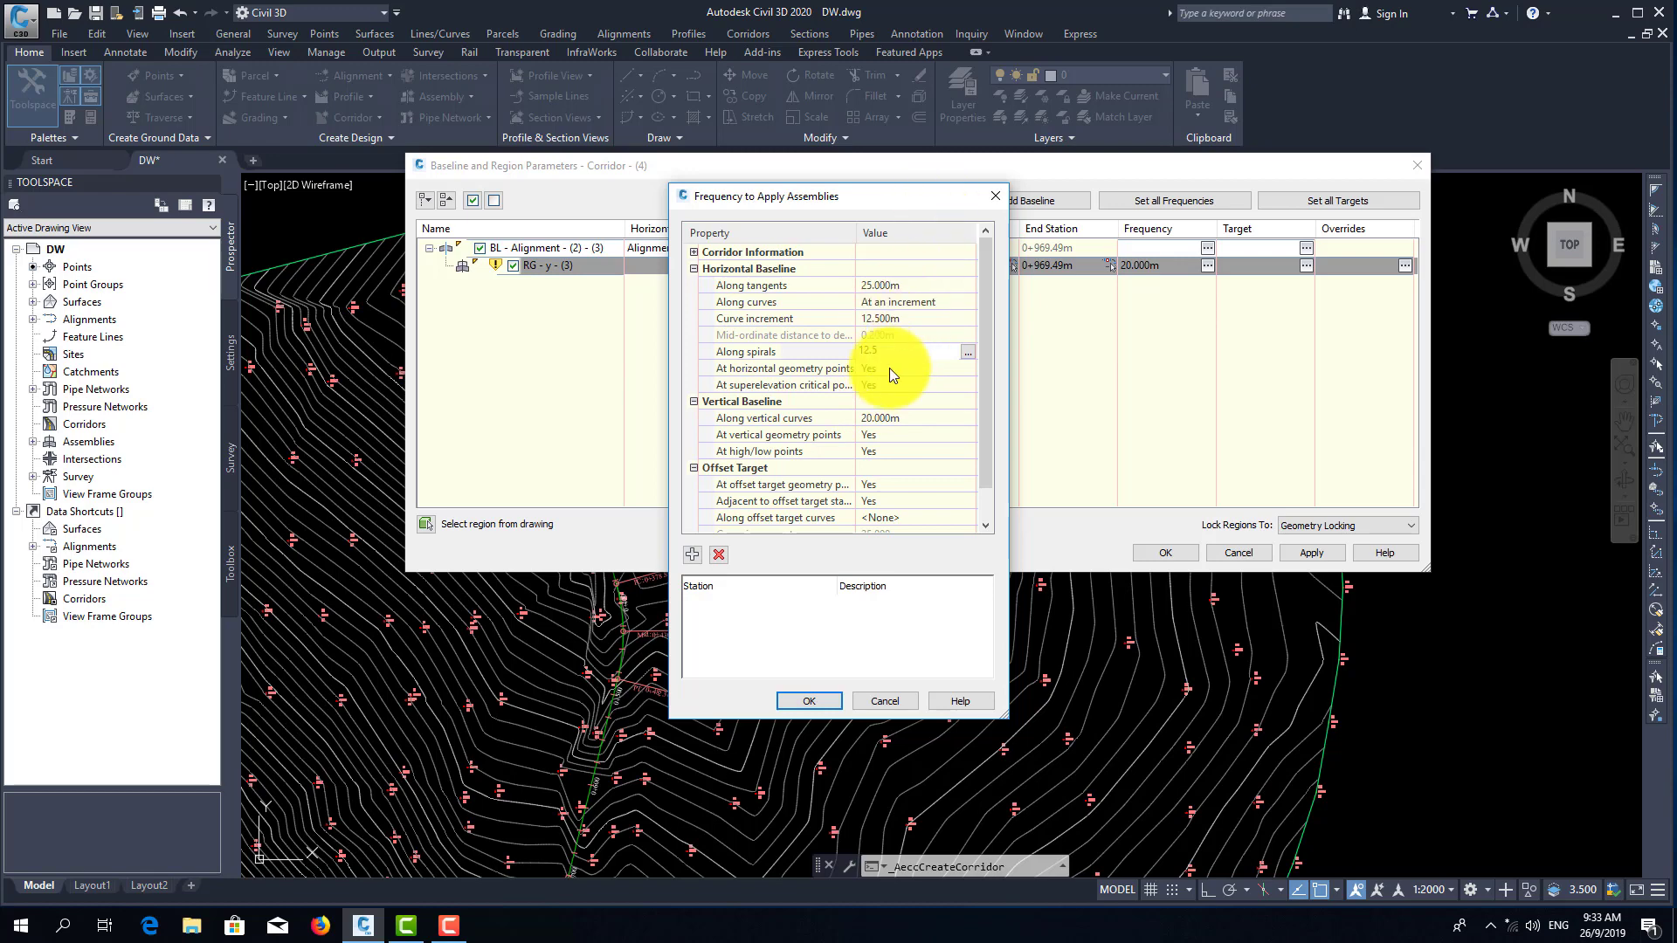
left_click(872, 416)
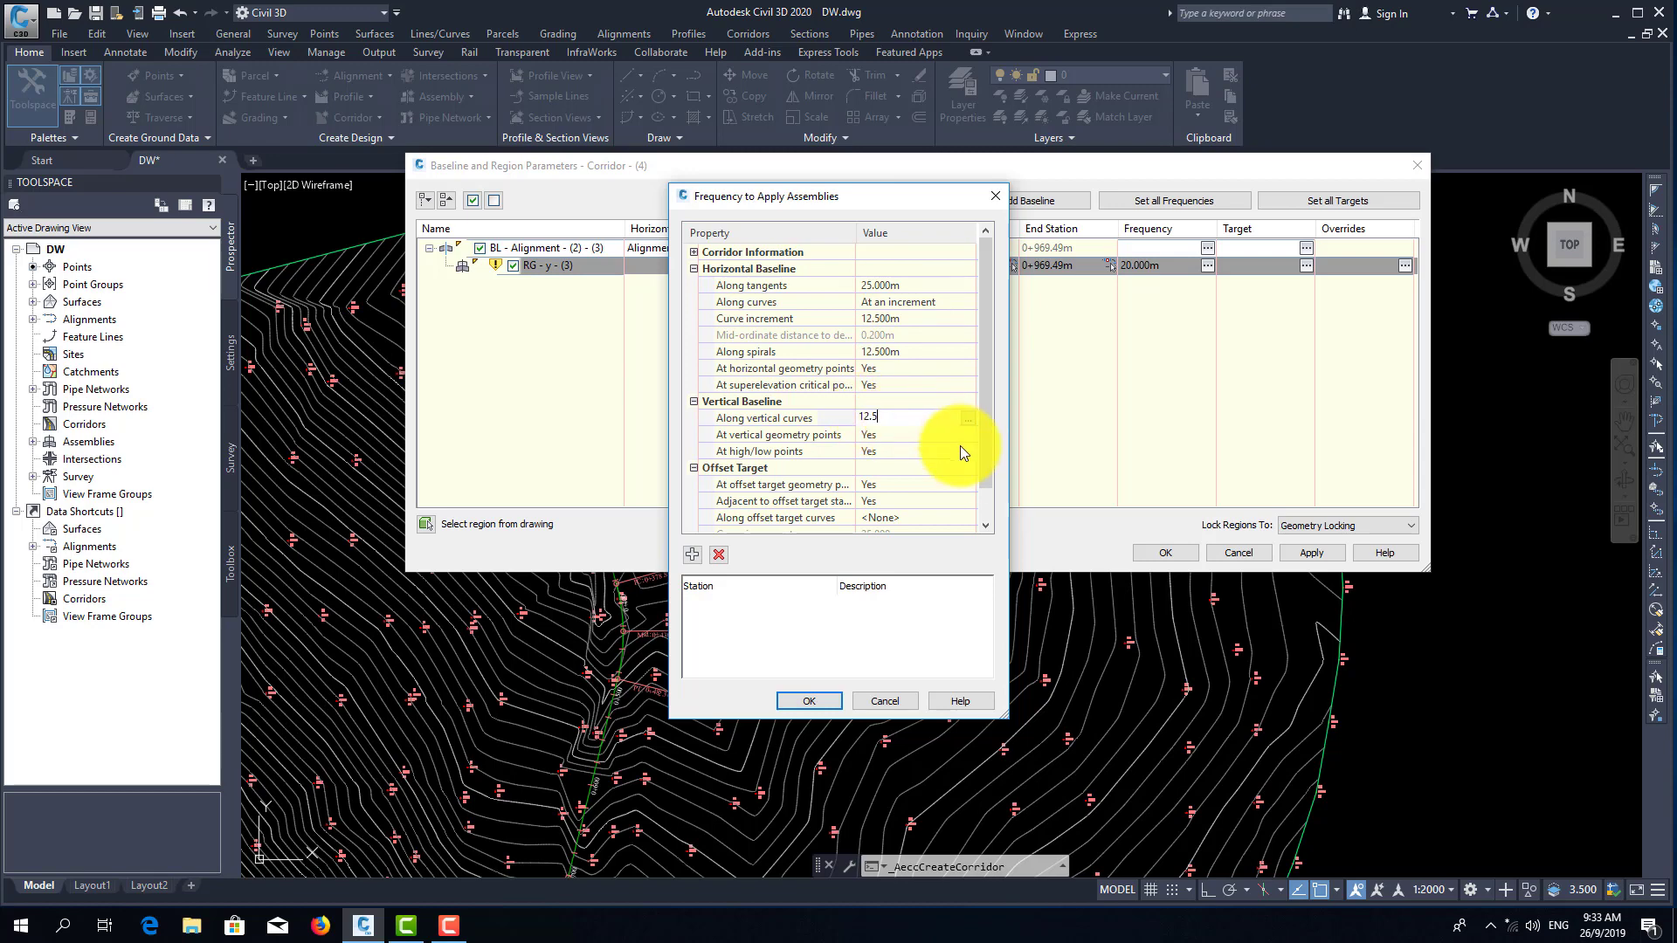
left_click_drag(988, 463, 990, 544)
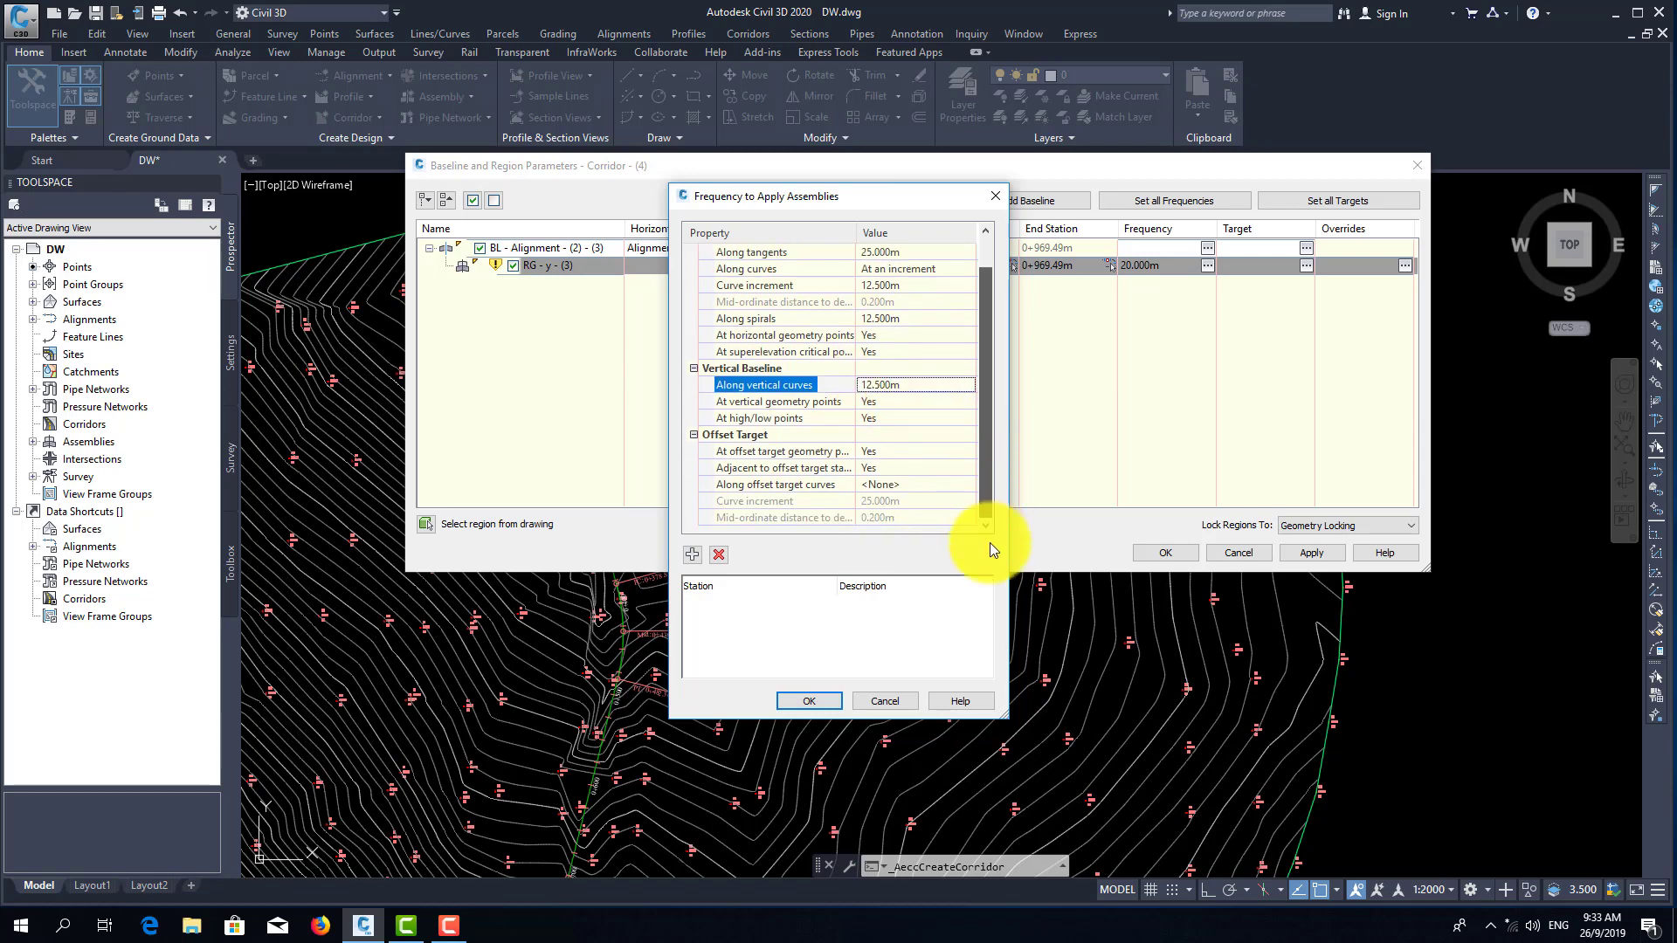
left_click(809, 701)
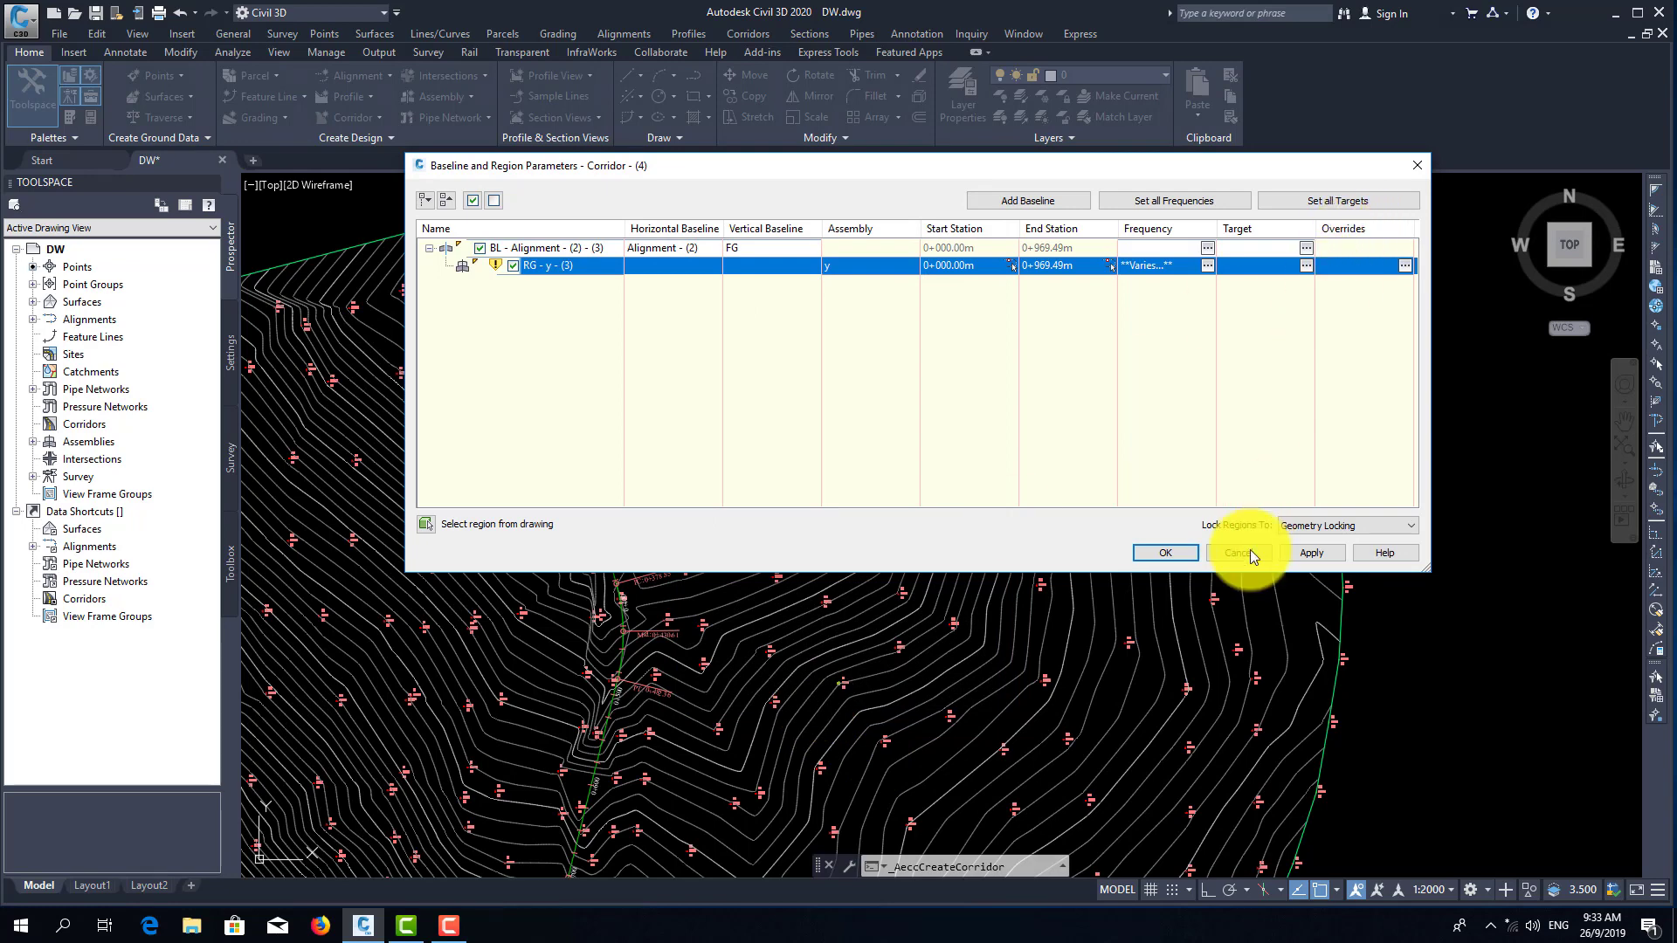
left_click(1187, 553)
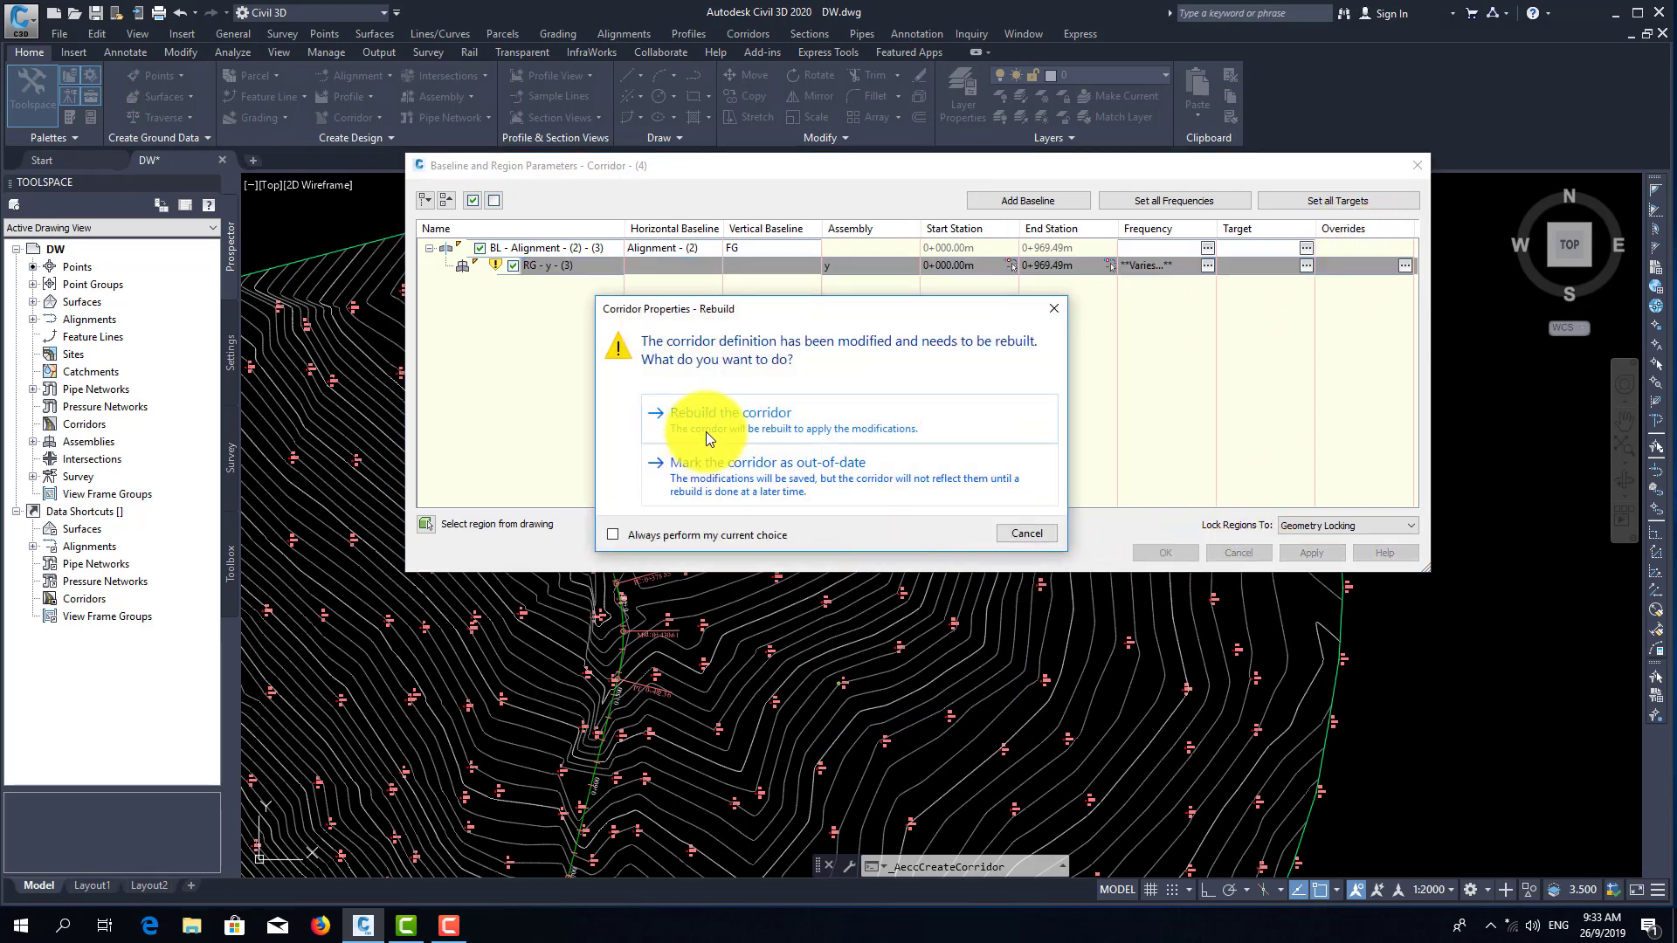
left_click(716, 428)
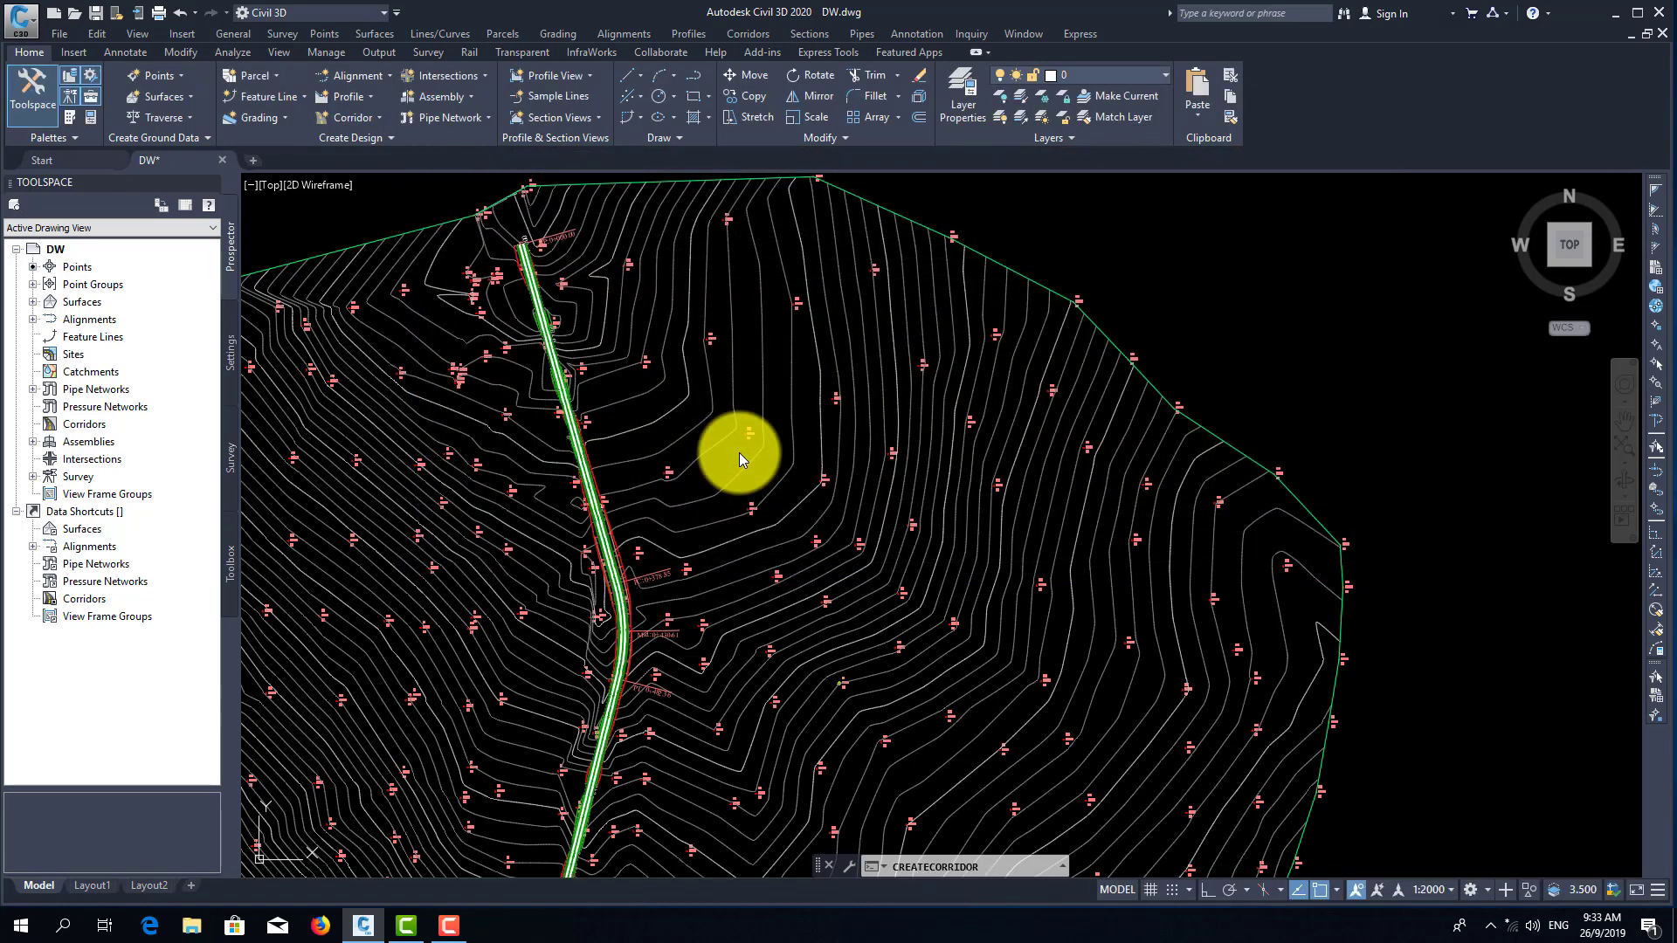
- Open the new corridor's surface settings and add a corridor surface named Top
scroll(601, 546, "up", 5)
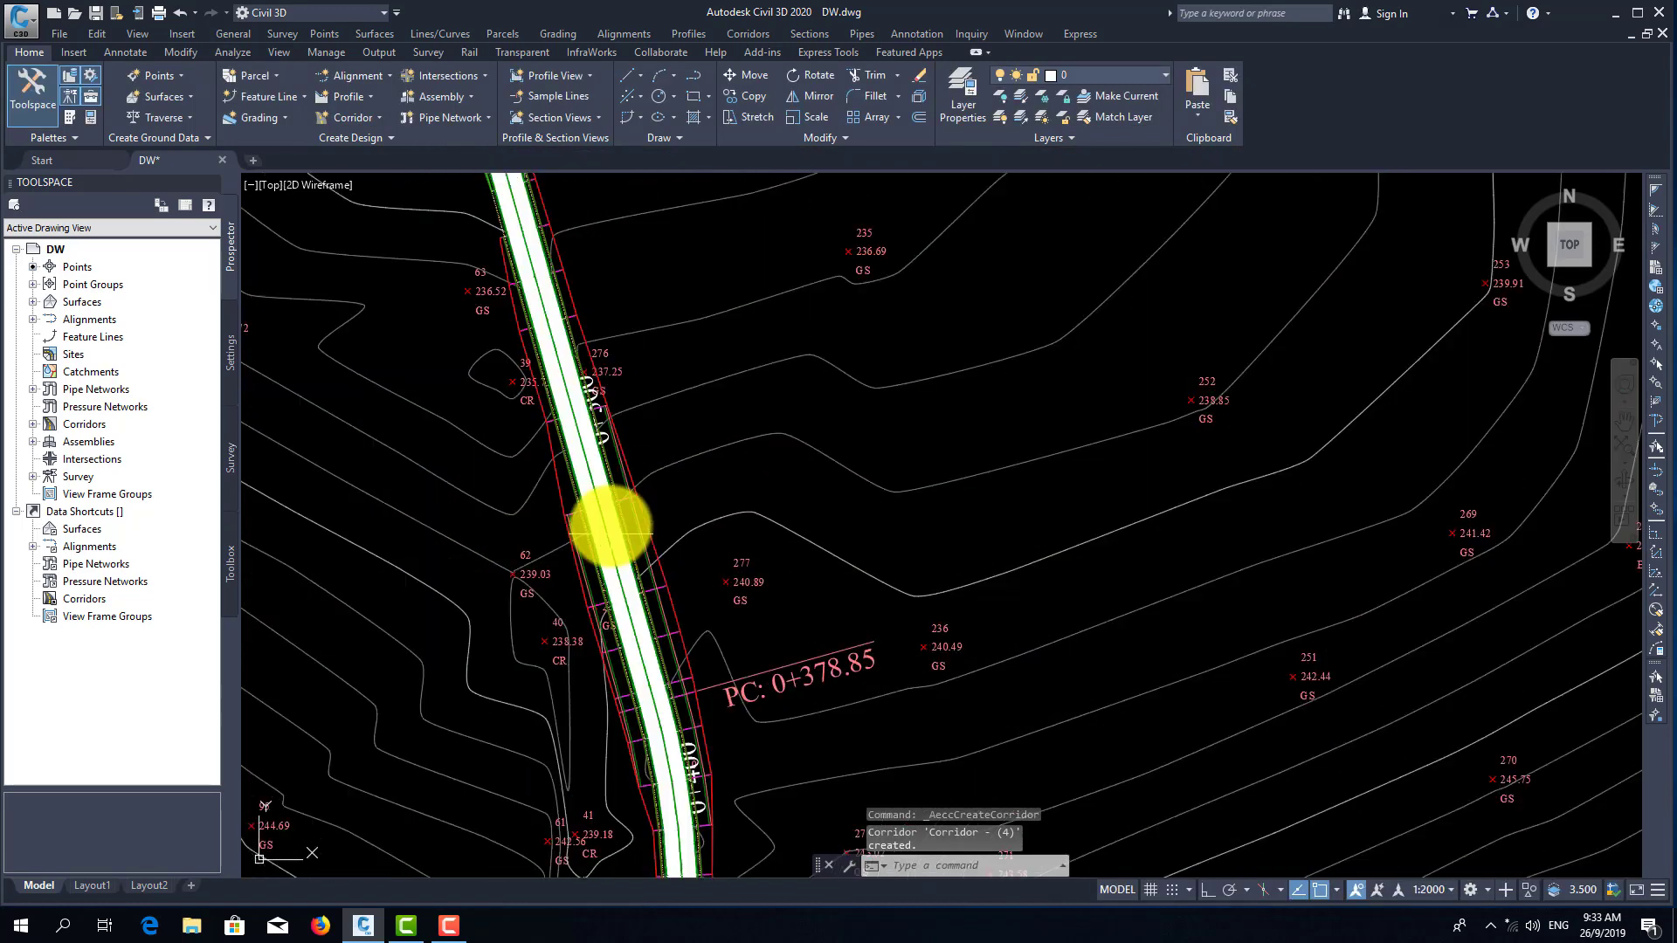
left_click(580, 482)
left_click(579, 474)
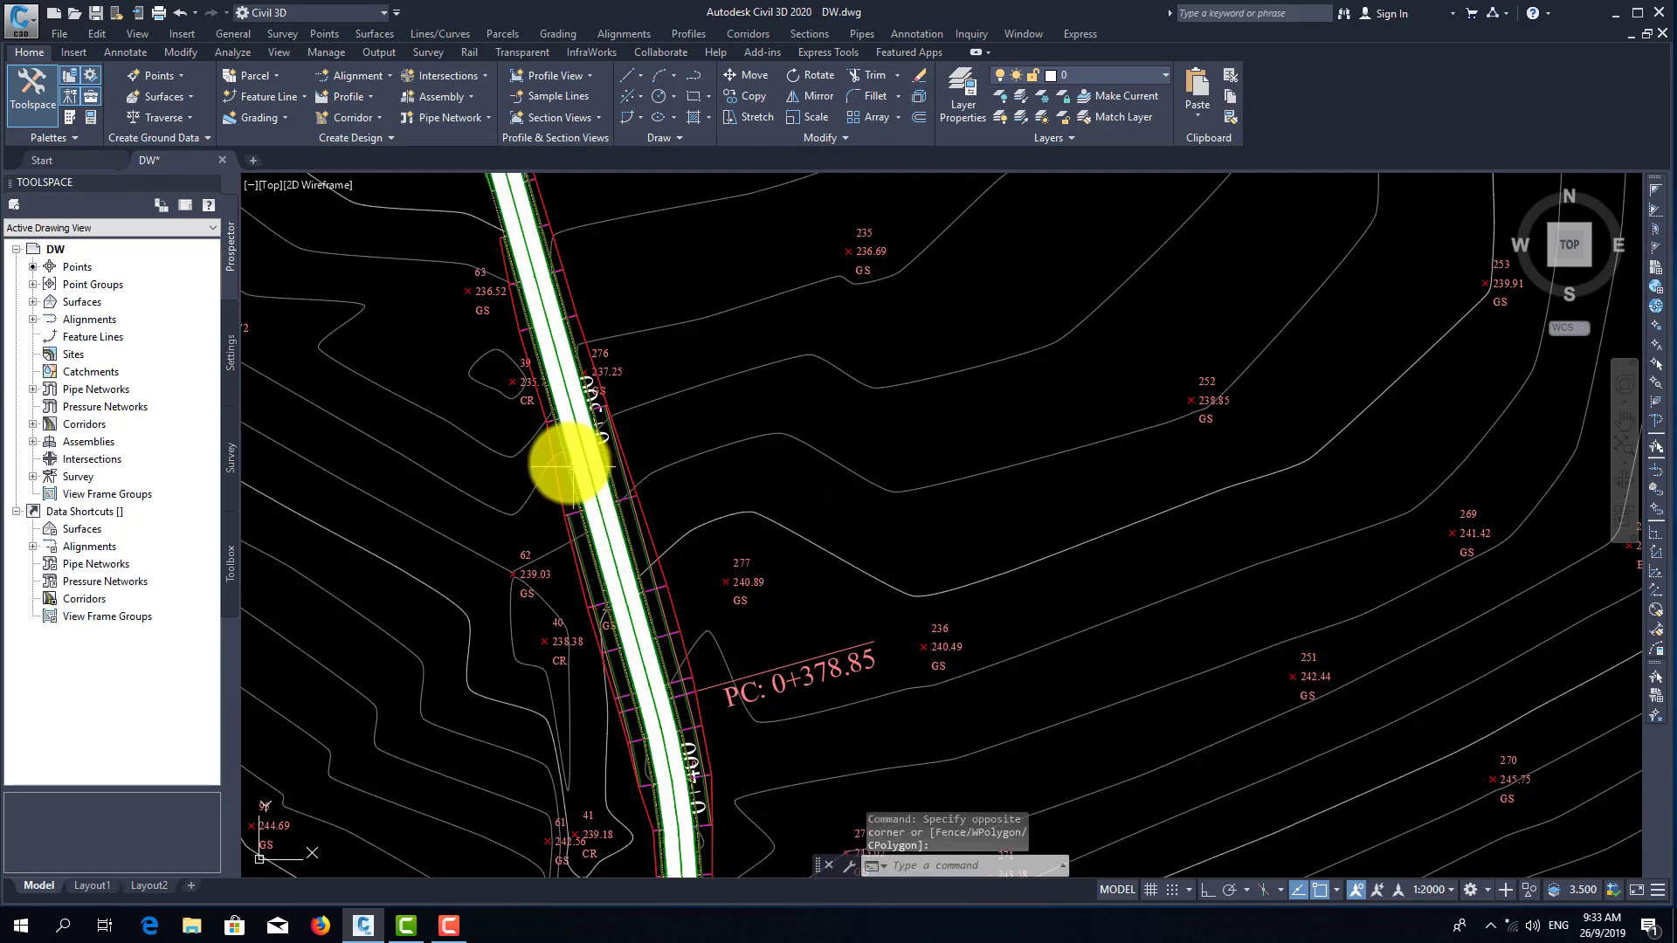
scroll(563, 456, "up", 5)
left_click(581, 436)
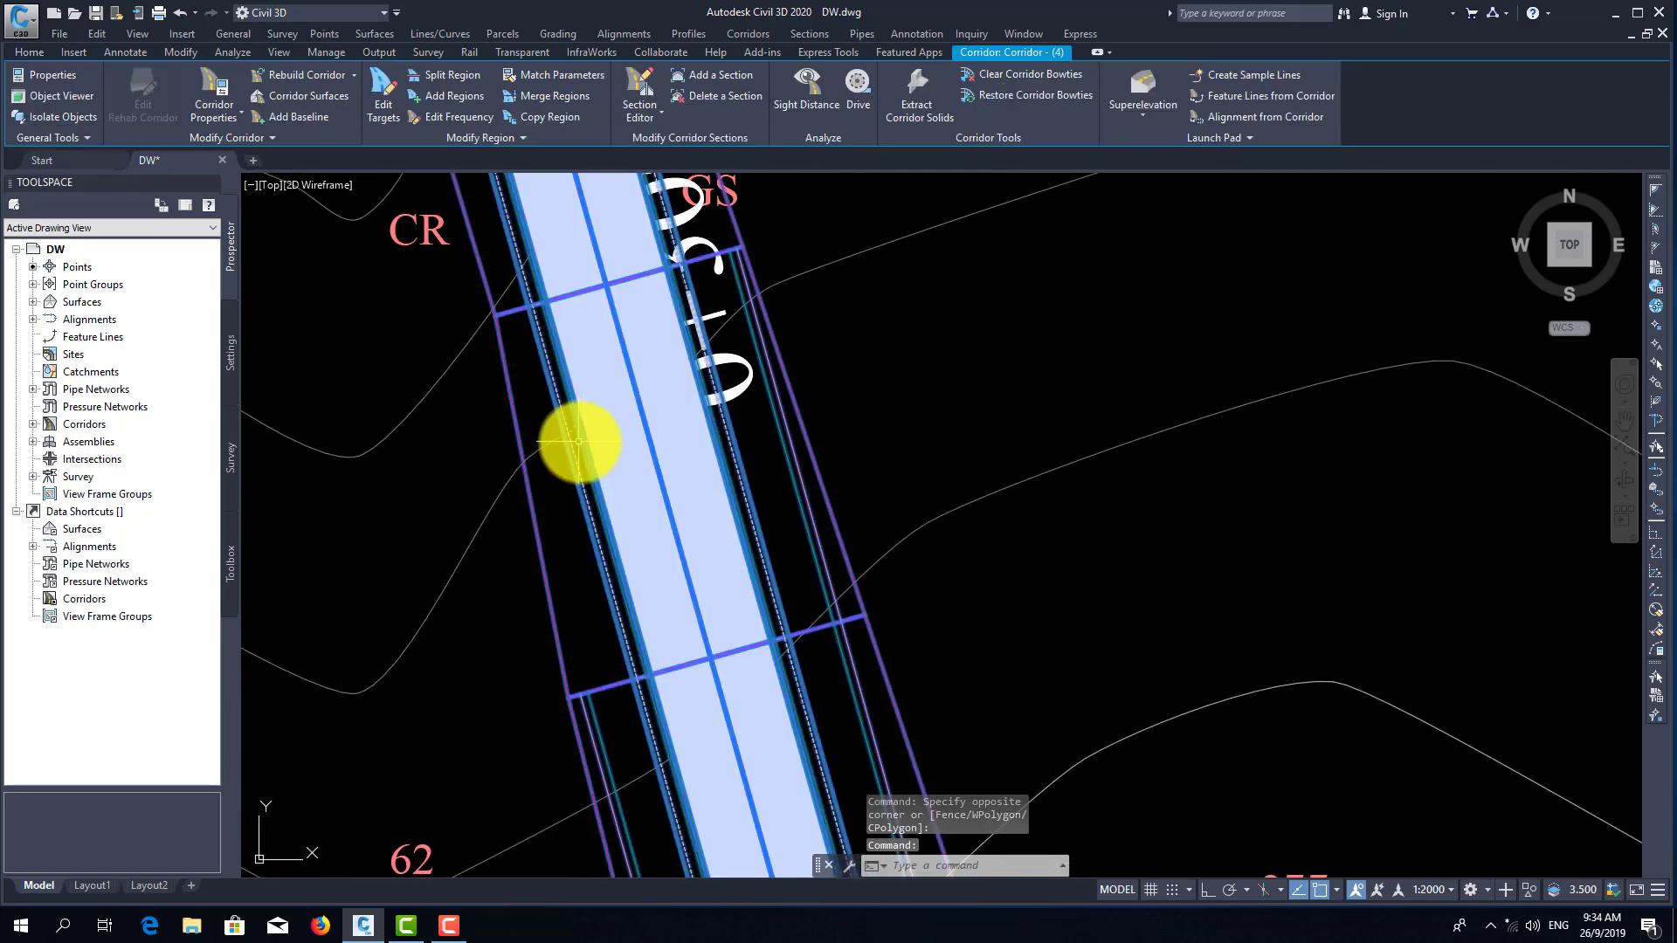
right_click(592, 434)
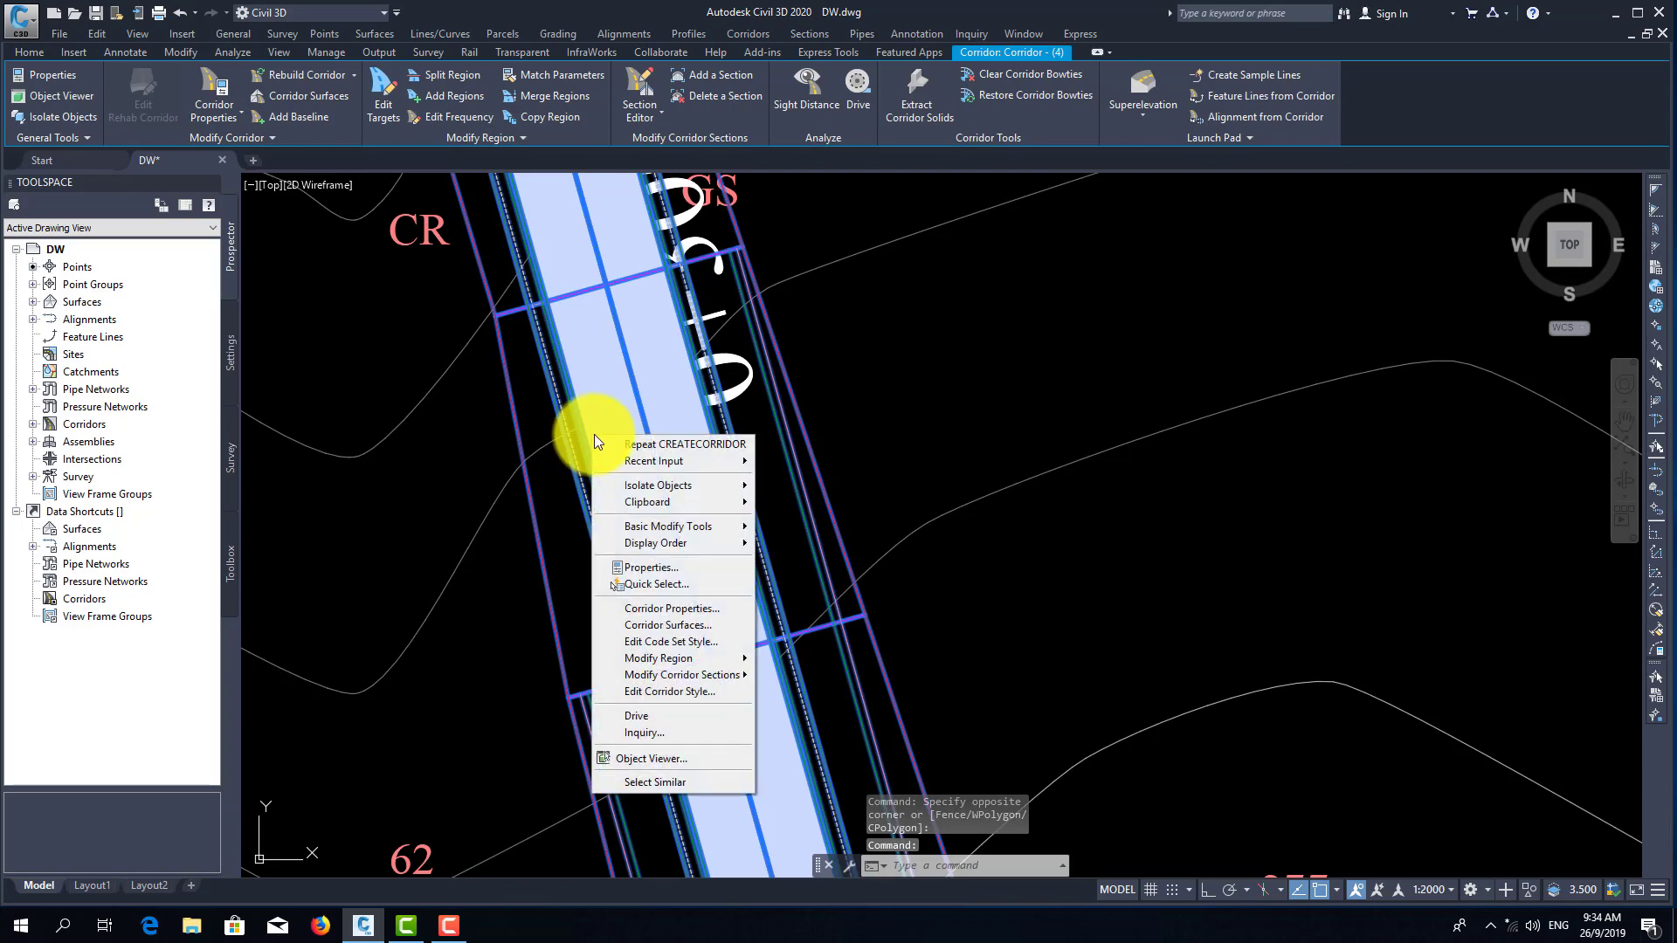
left_click(688, 627)
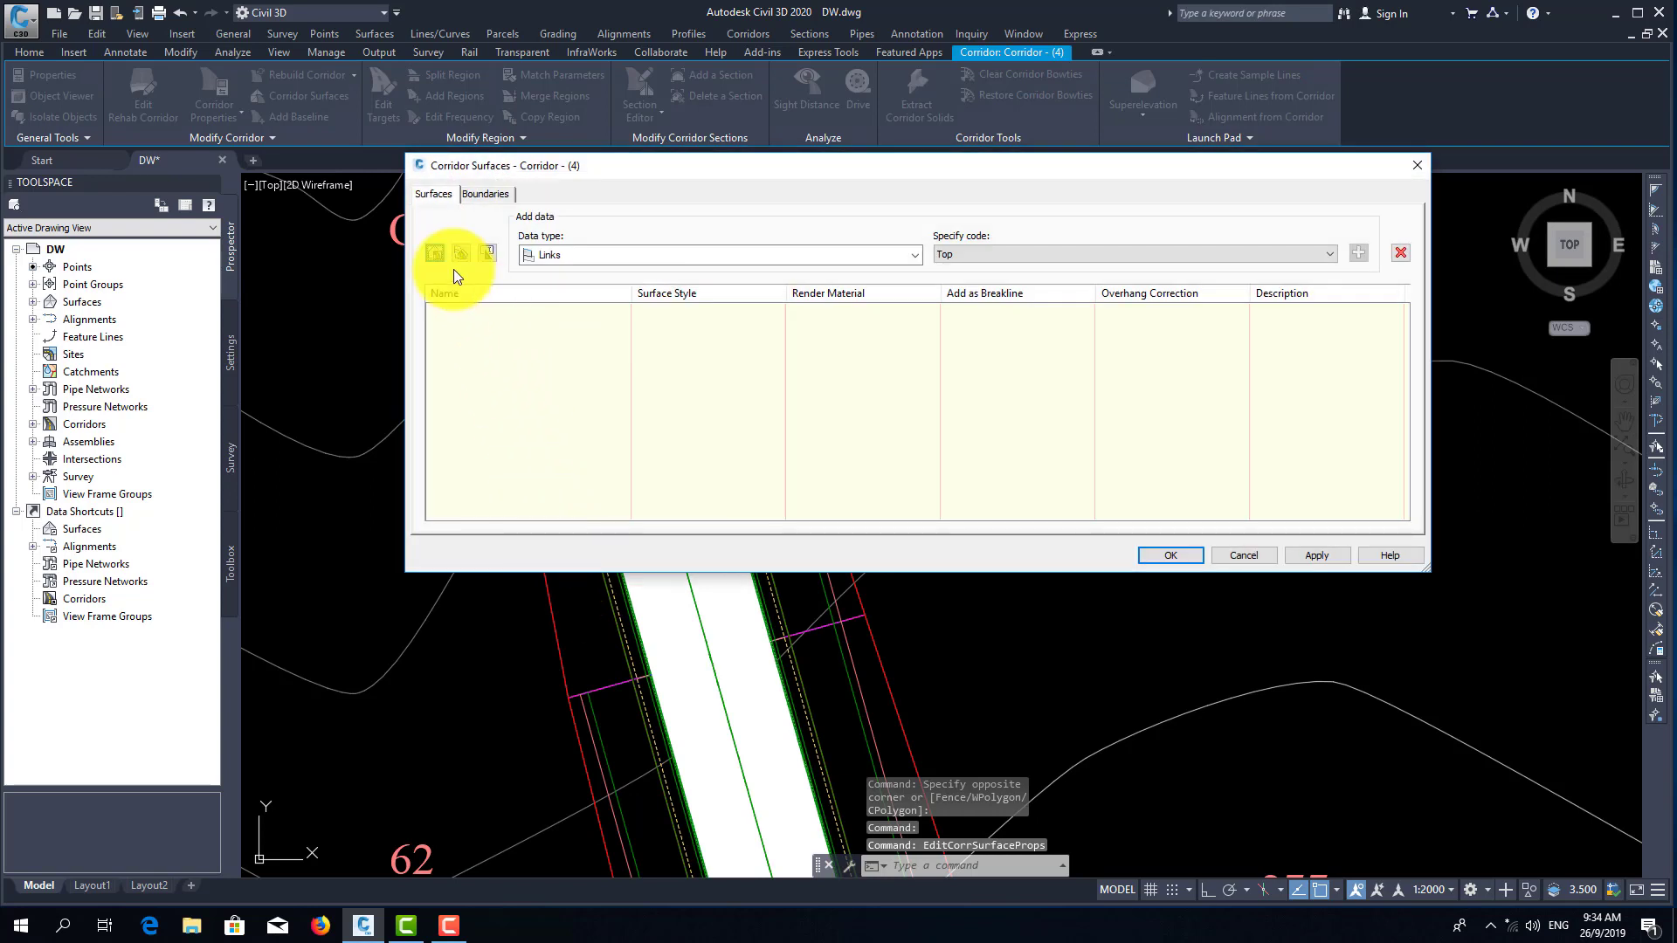
left_click(435, 254)
left_click(534, 312)
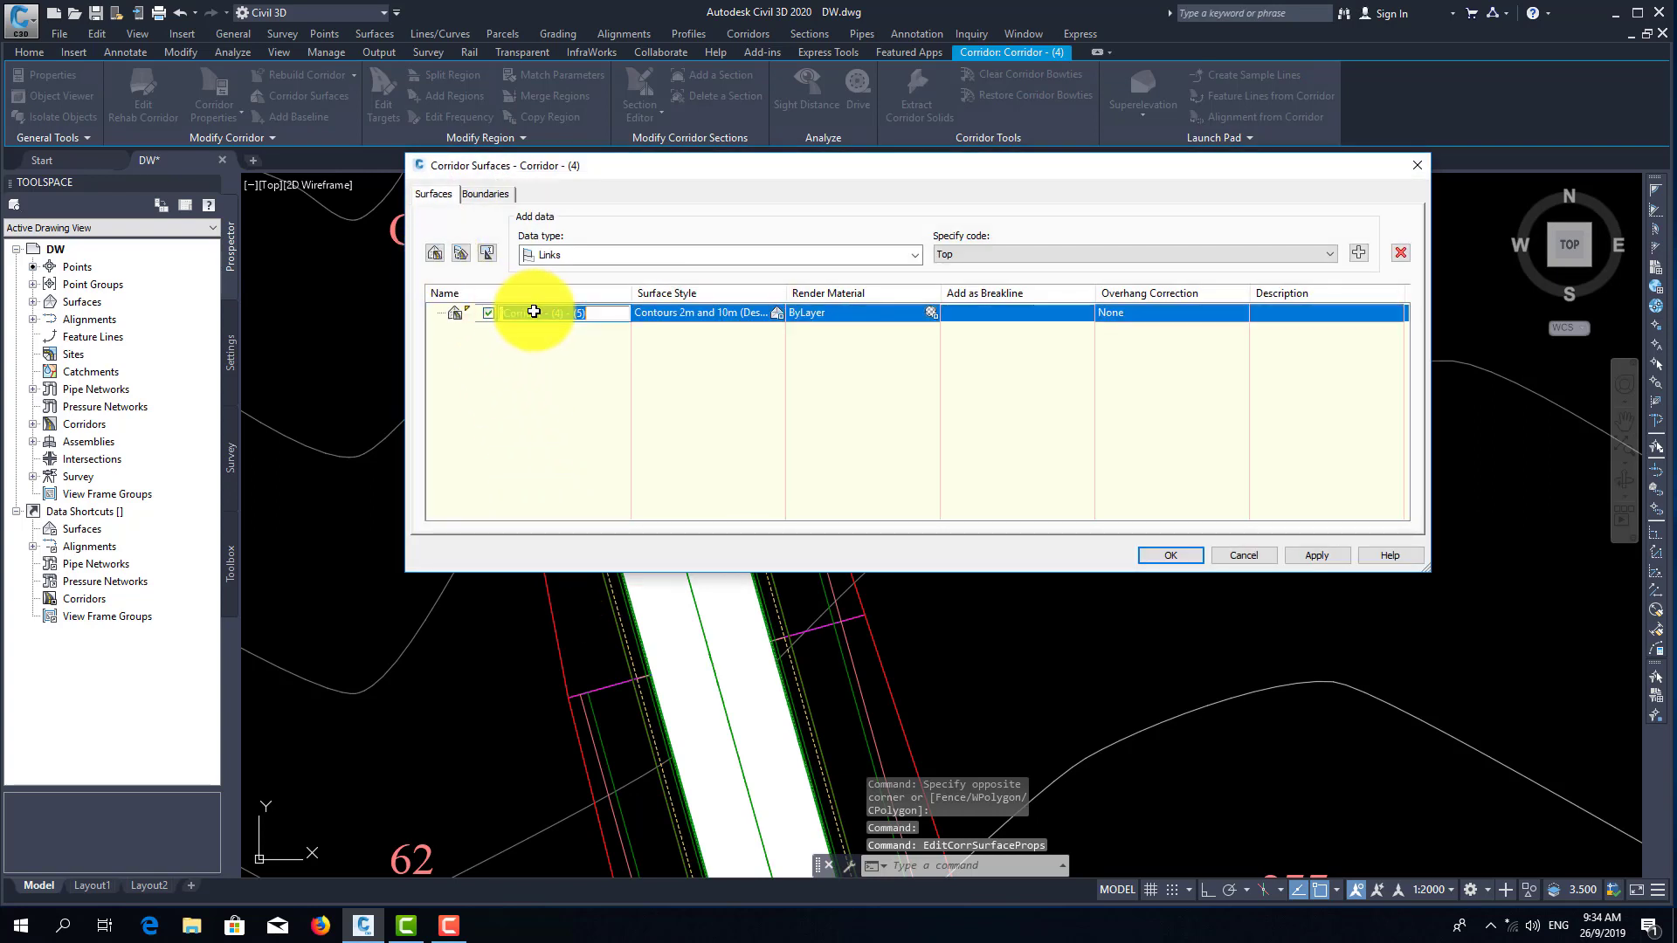
type("T")
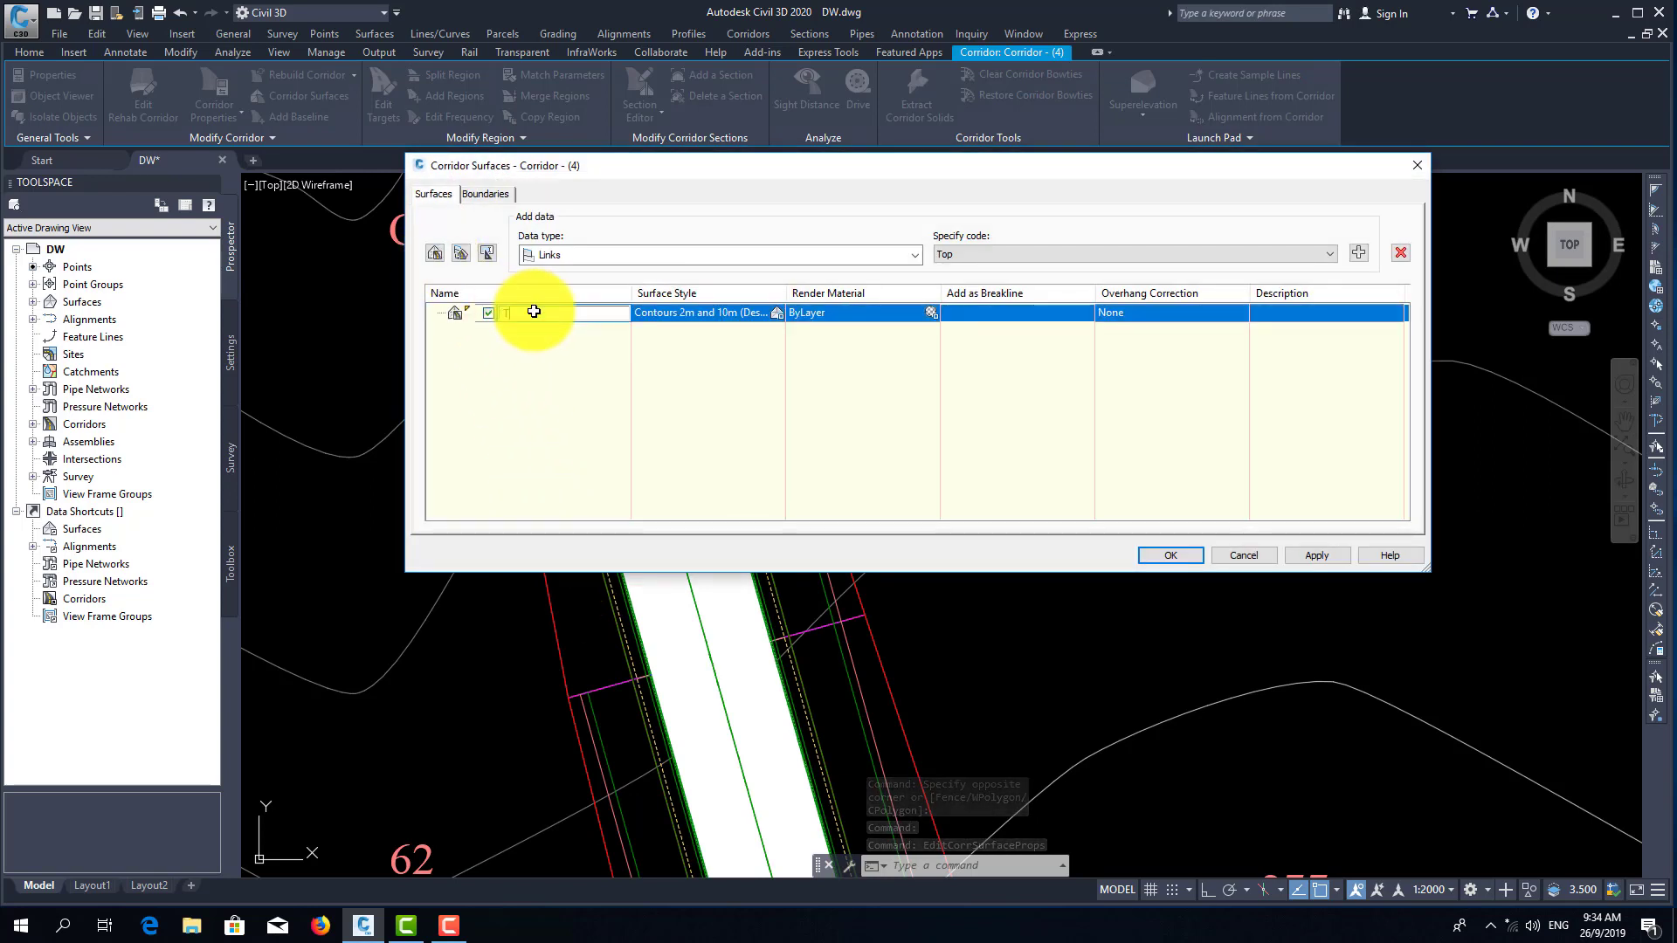
type("op")
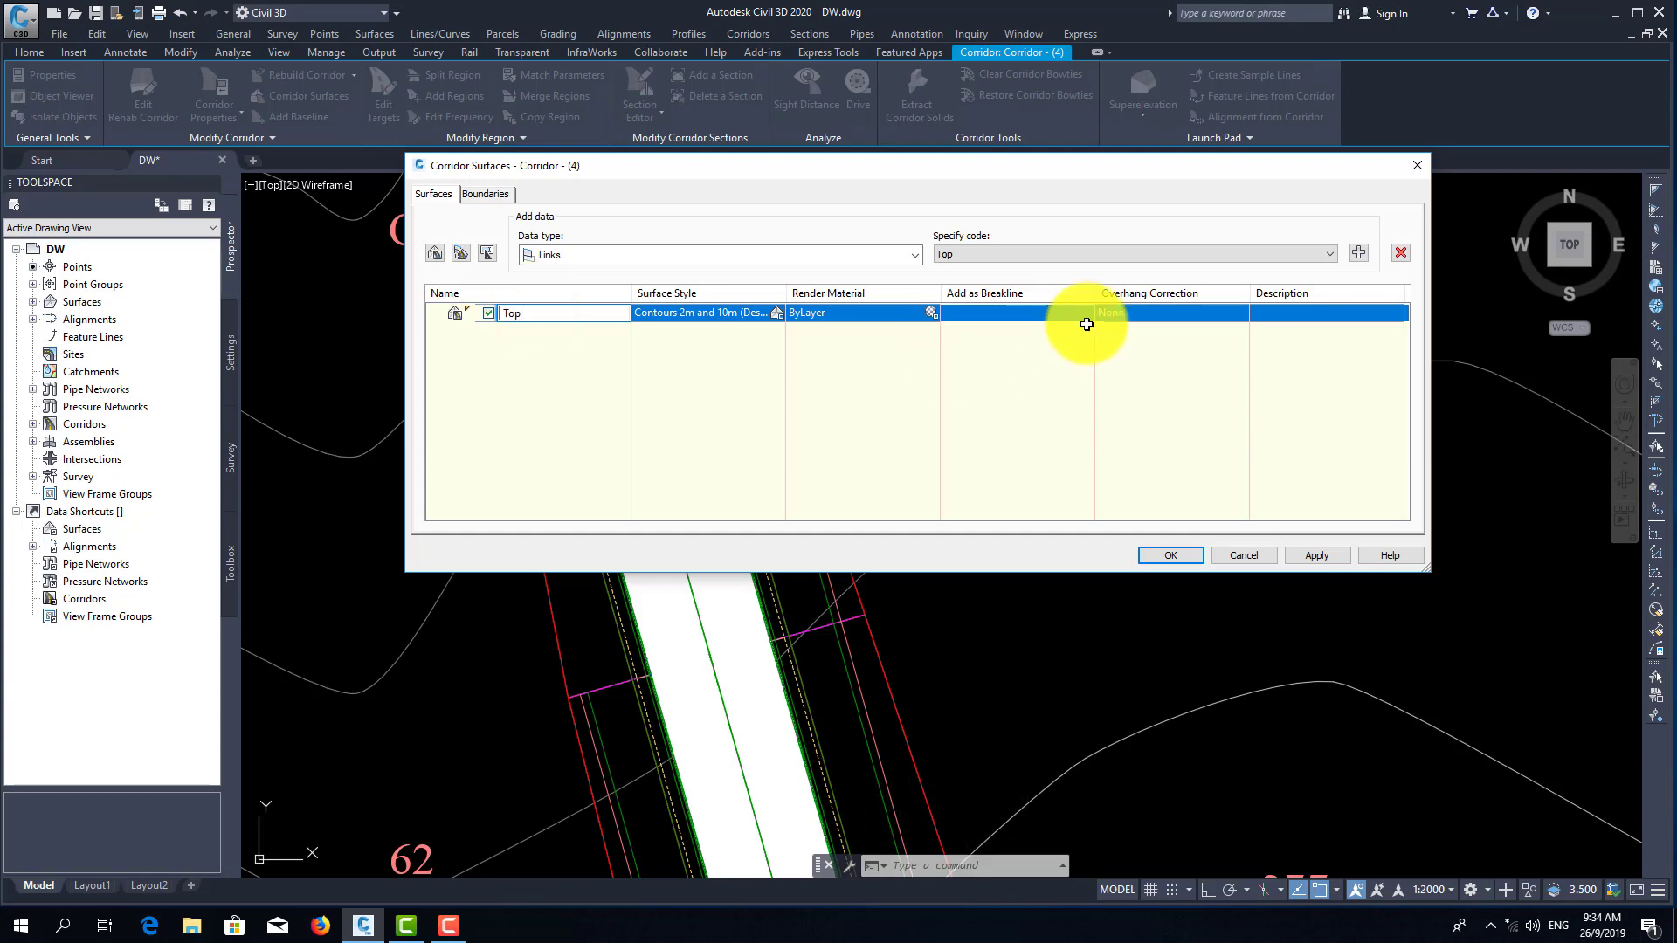
- Set the Top surface's overhang correction to Top Links and add the Top link code as its data
left_click(1130, 314)
left_click(1130, 332)
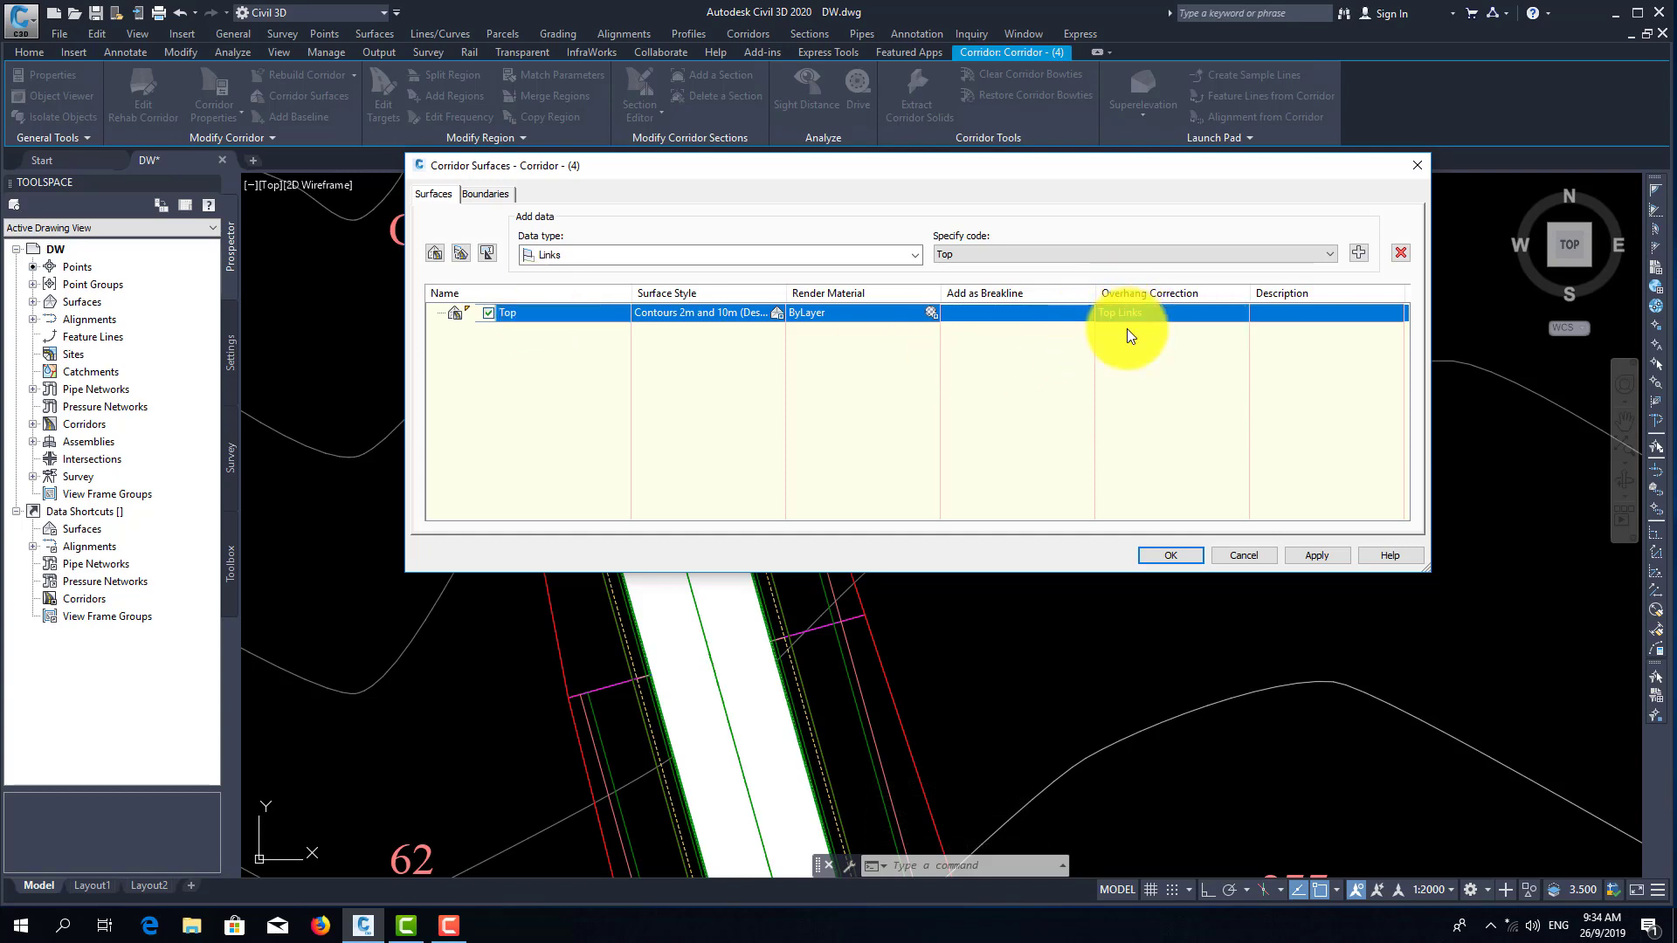
left_click(1358, 253)
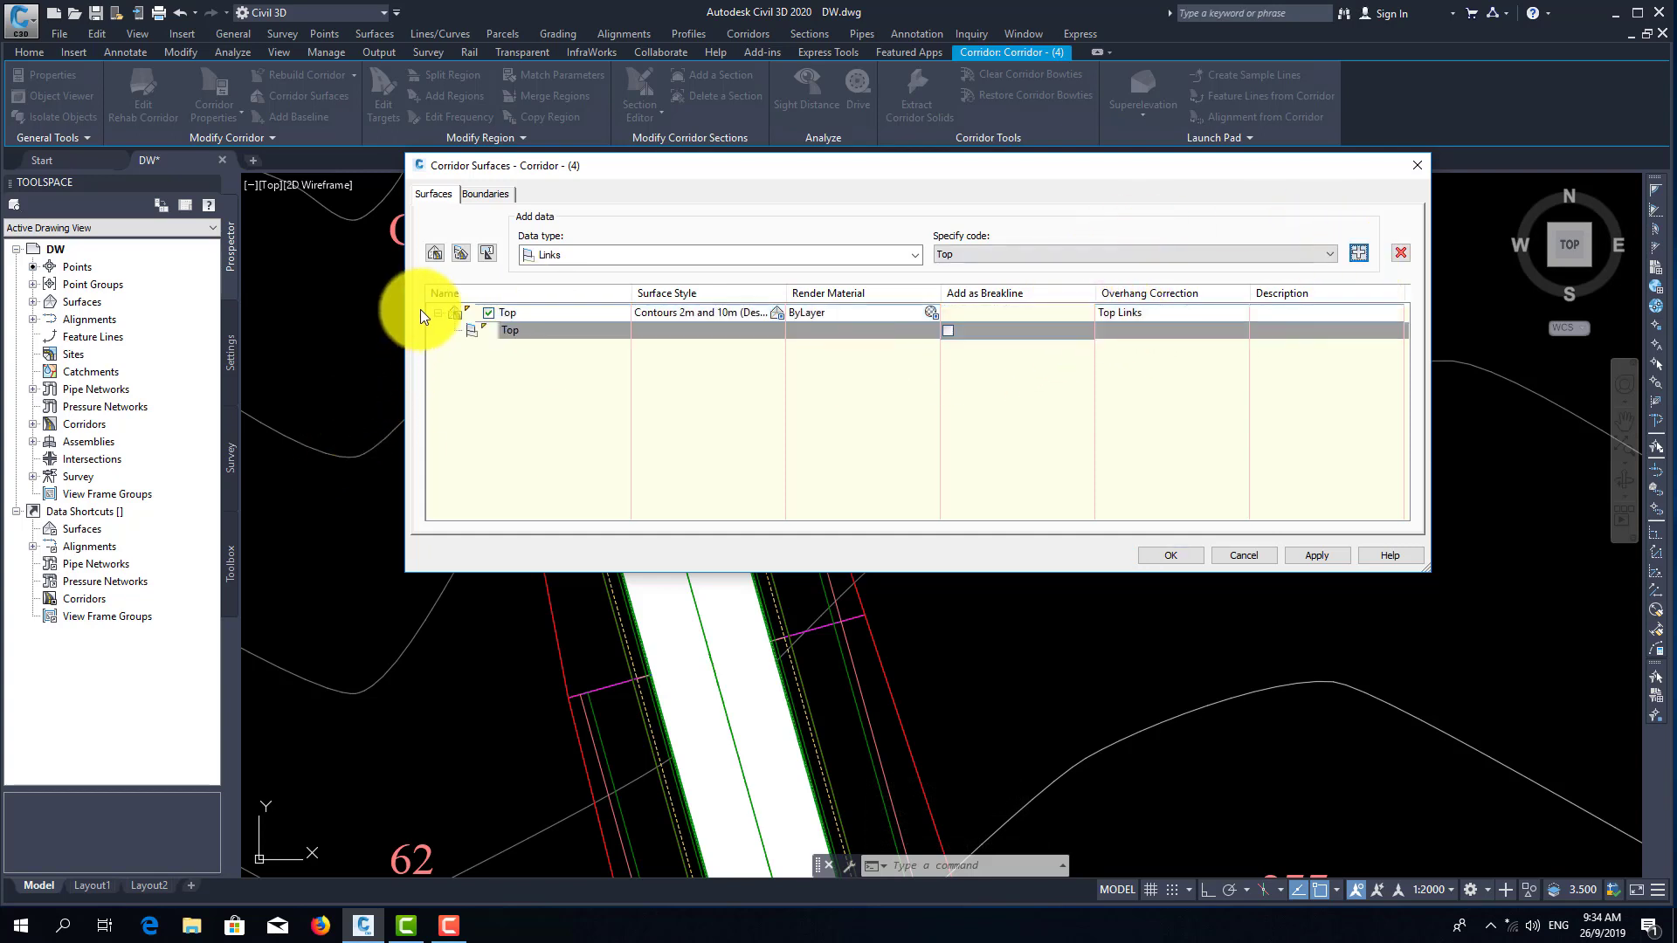
- Include the Top surface's link data as breaklines and add a second corridor surface named Datum
left_click(948, 330)
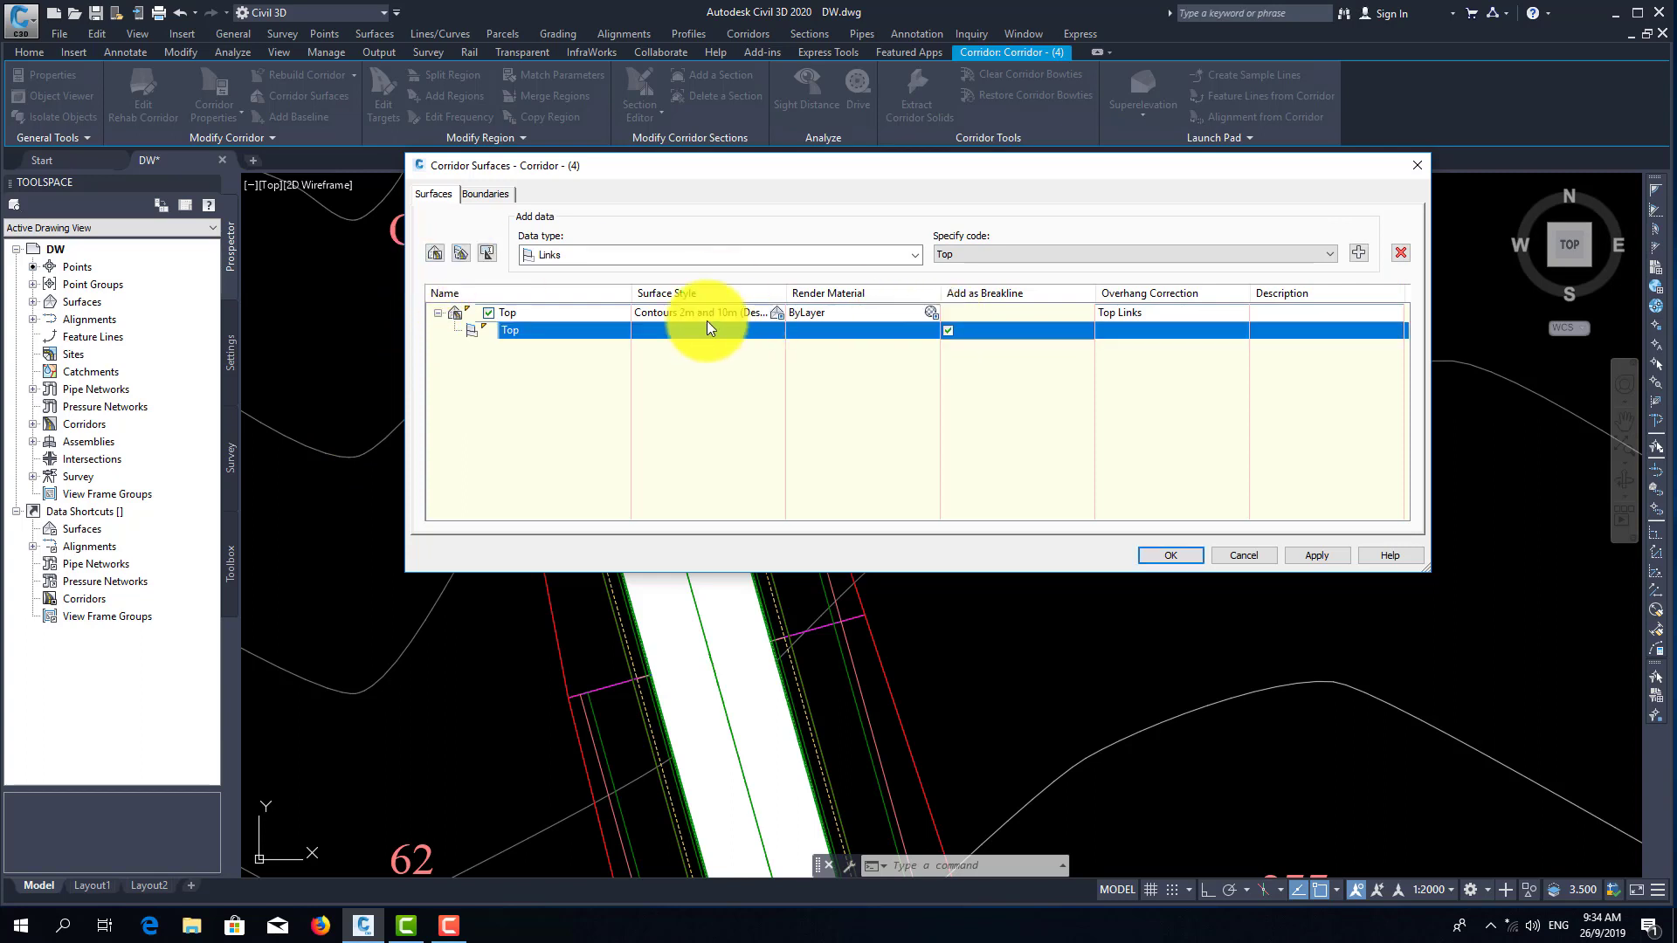
left_click(435, 253)
left_click(515, 336)
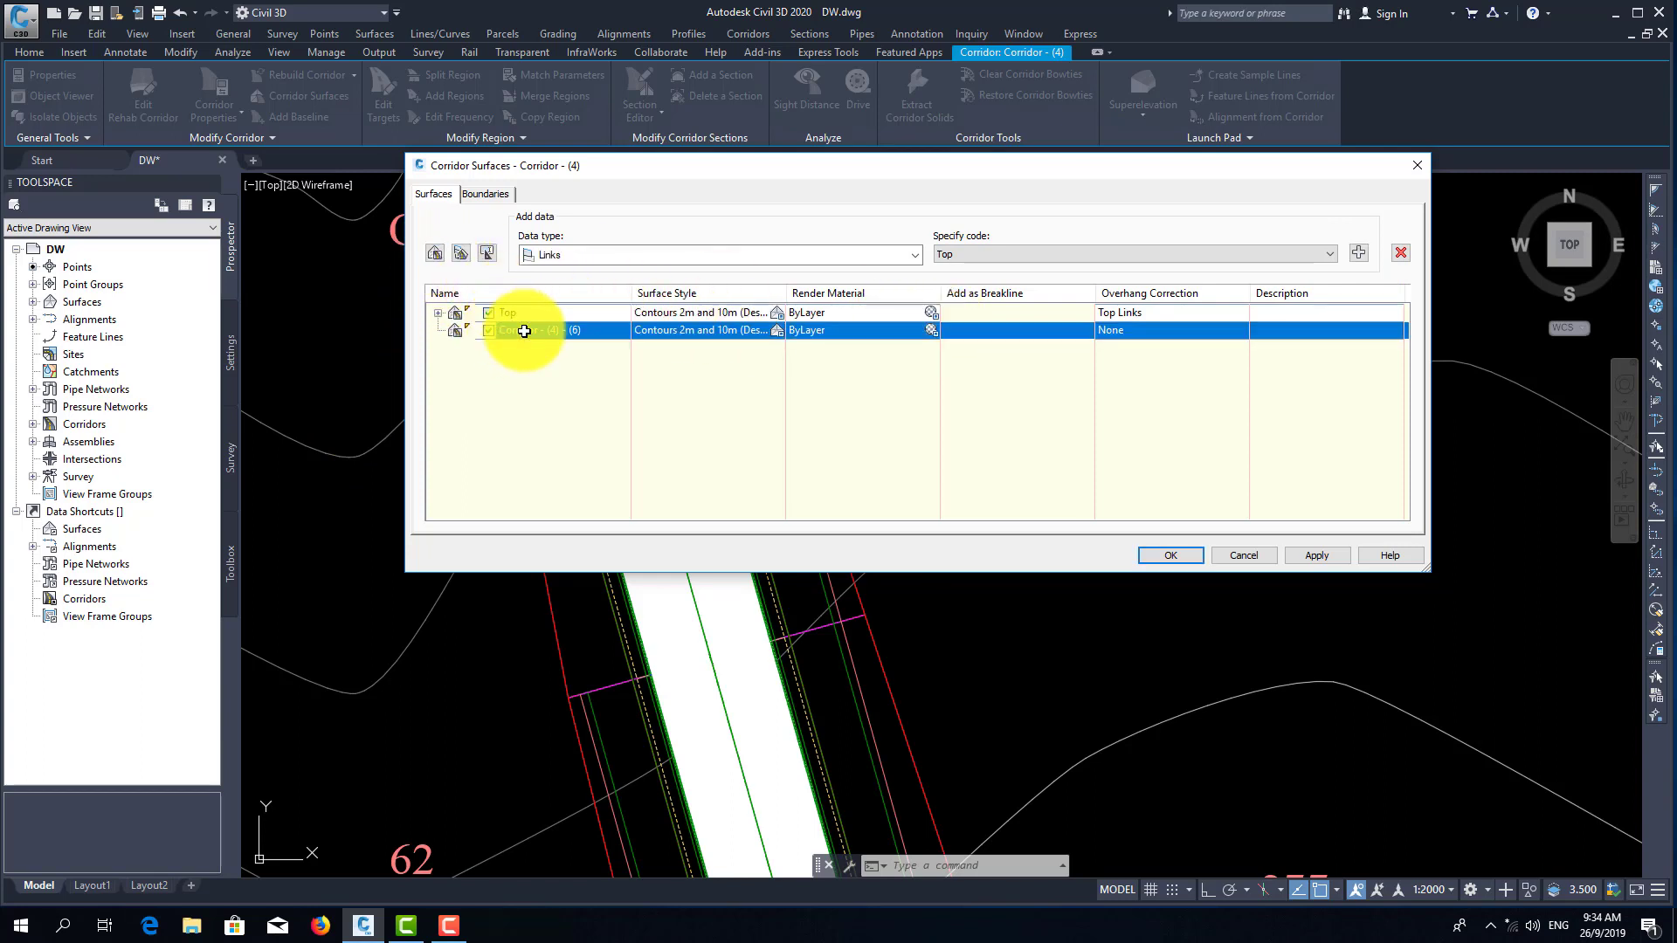
type("Dat")
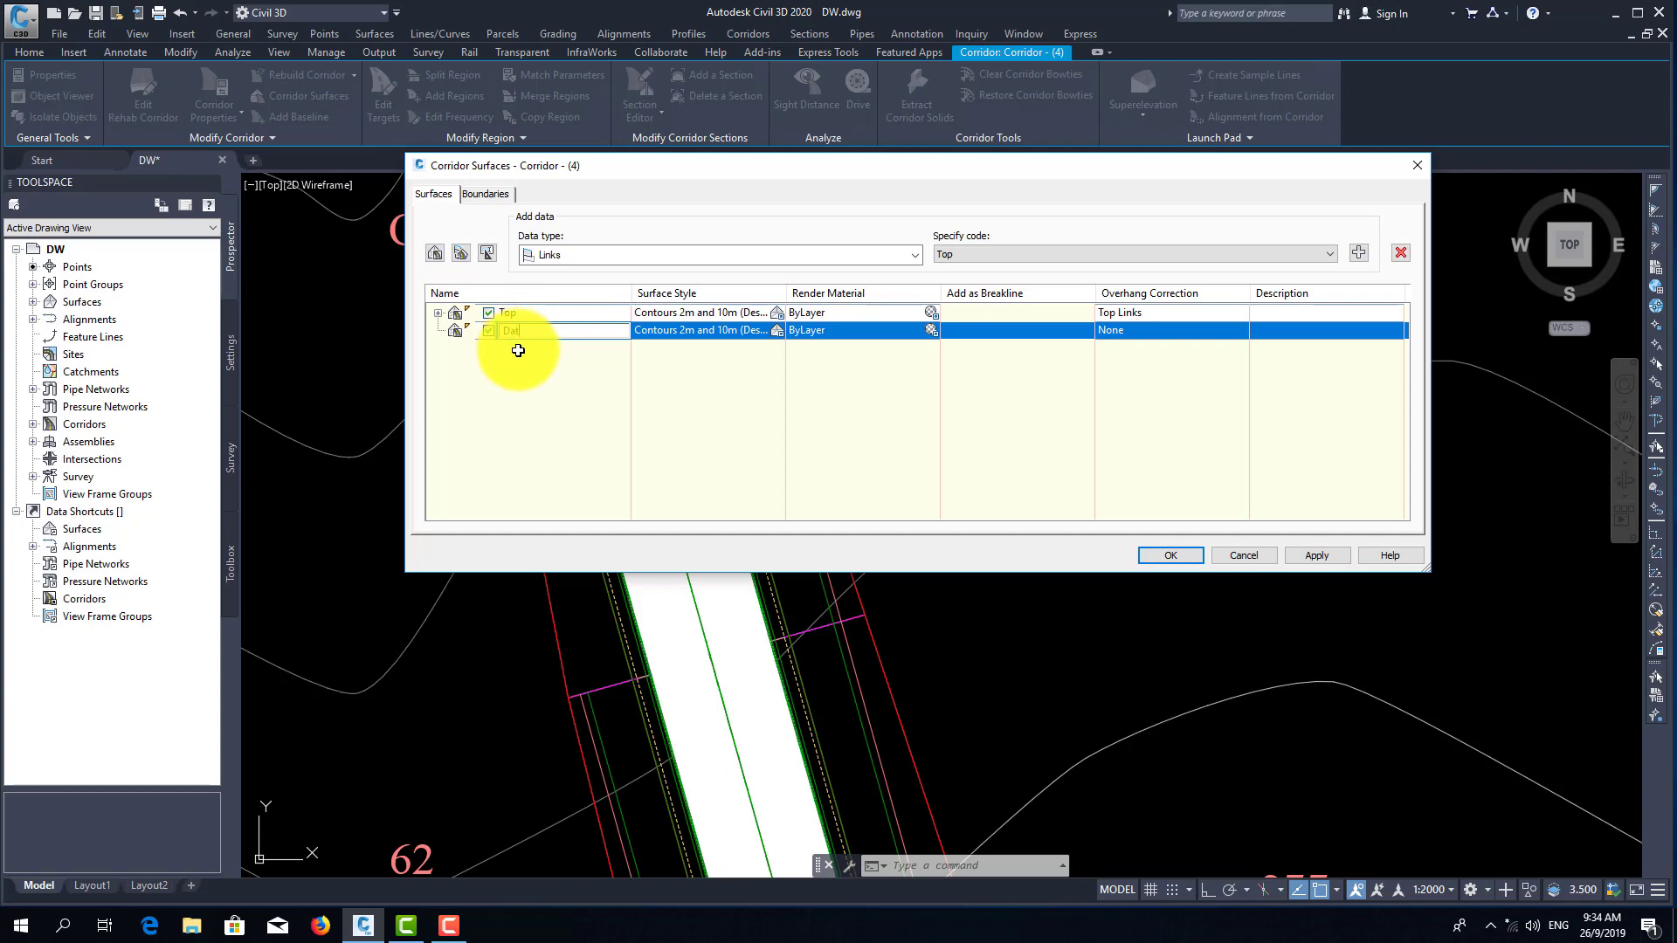
type("um")
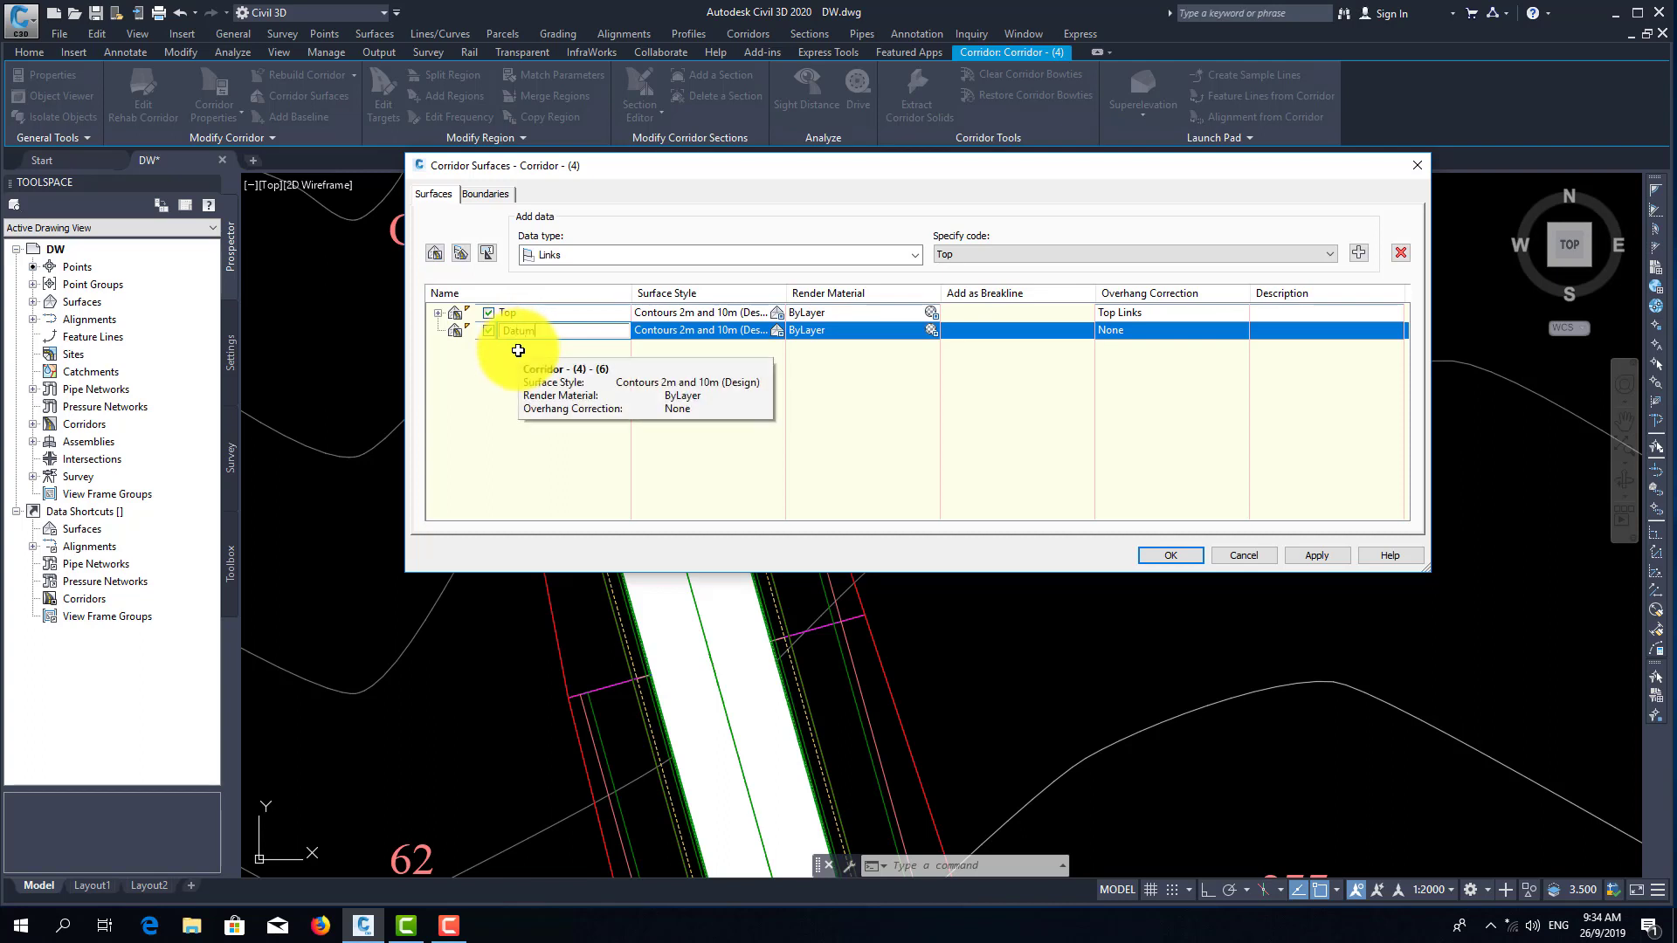
- Set the Datum surface's overhang correction to Bottom Links and add the Datum link code as its data
left_click(1125, 331)
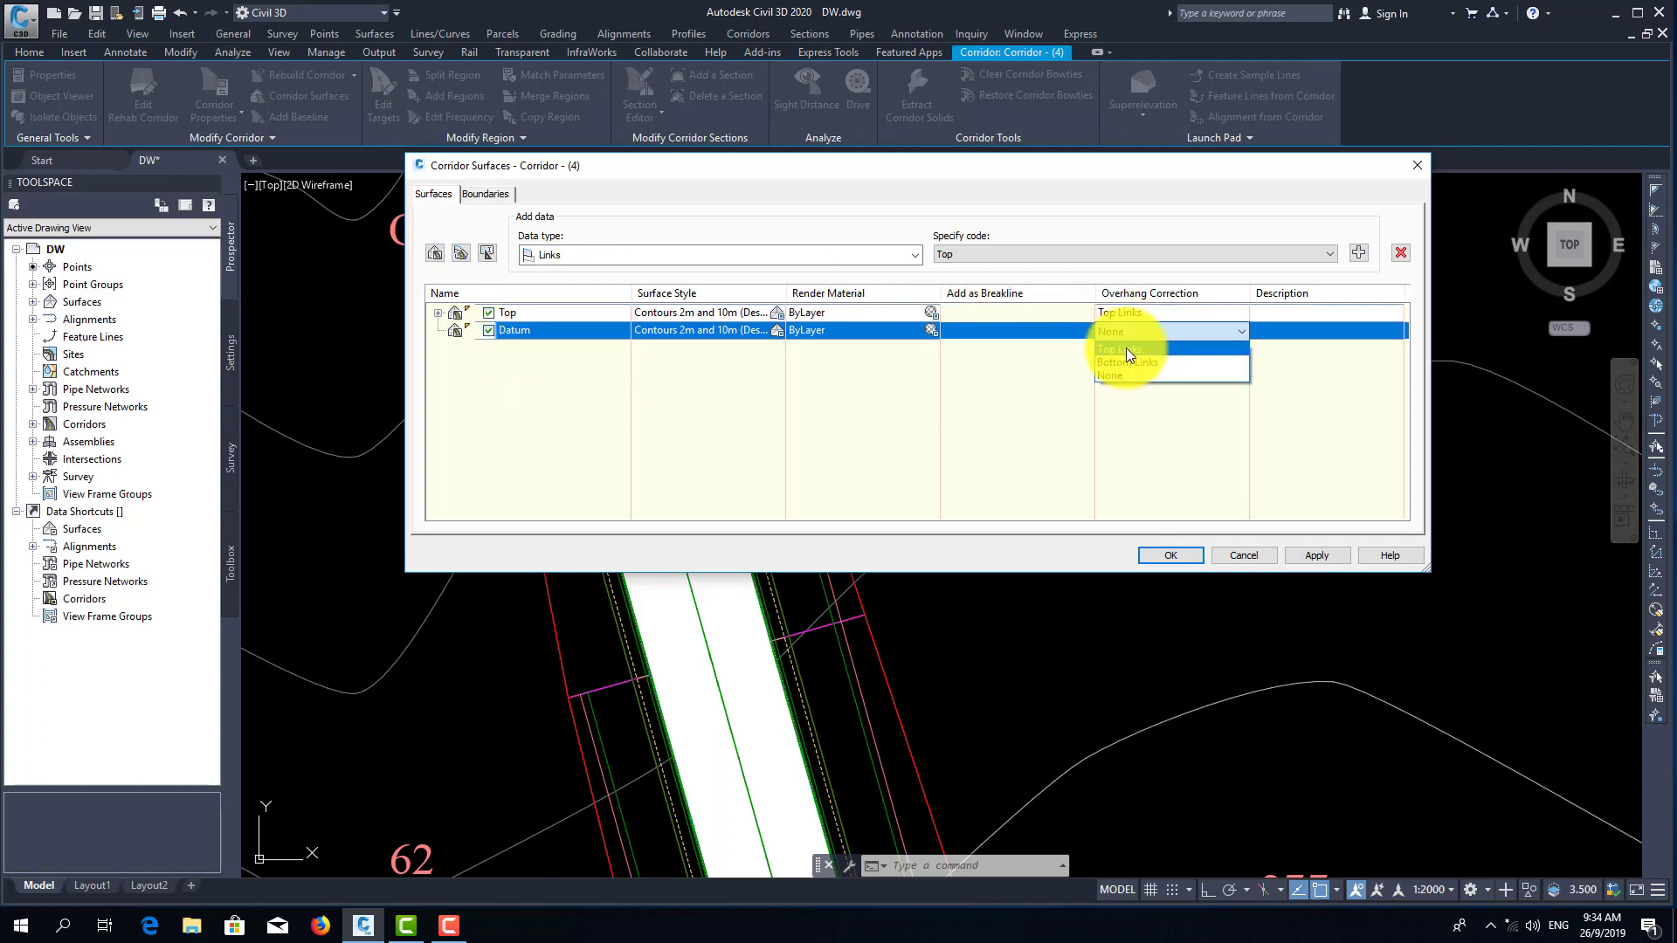
left_click(1127, 349)
left_click(1192, 255)
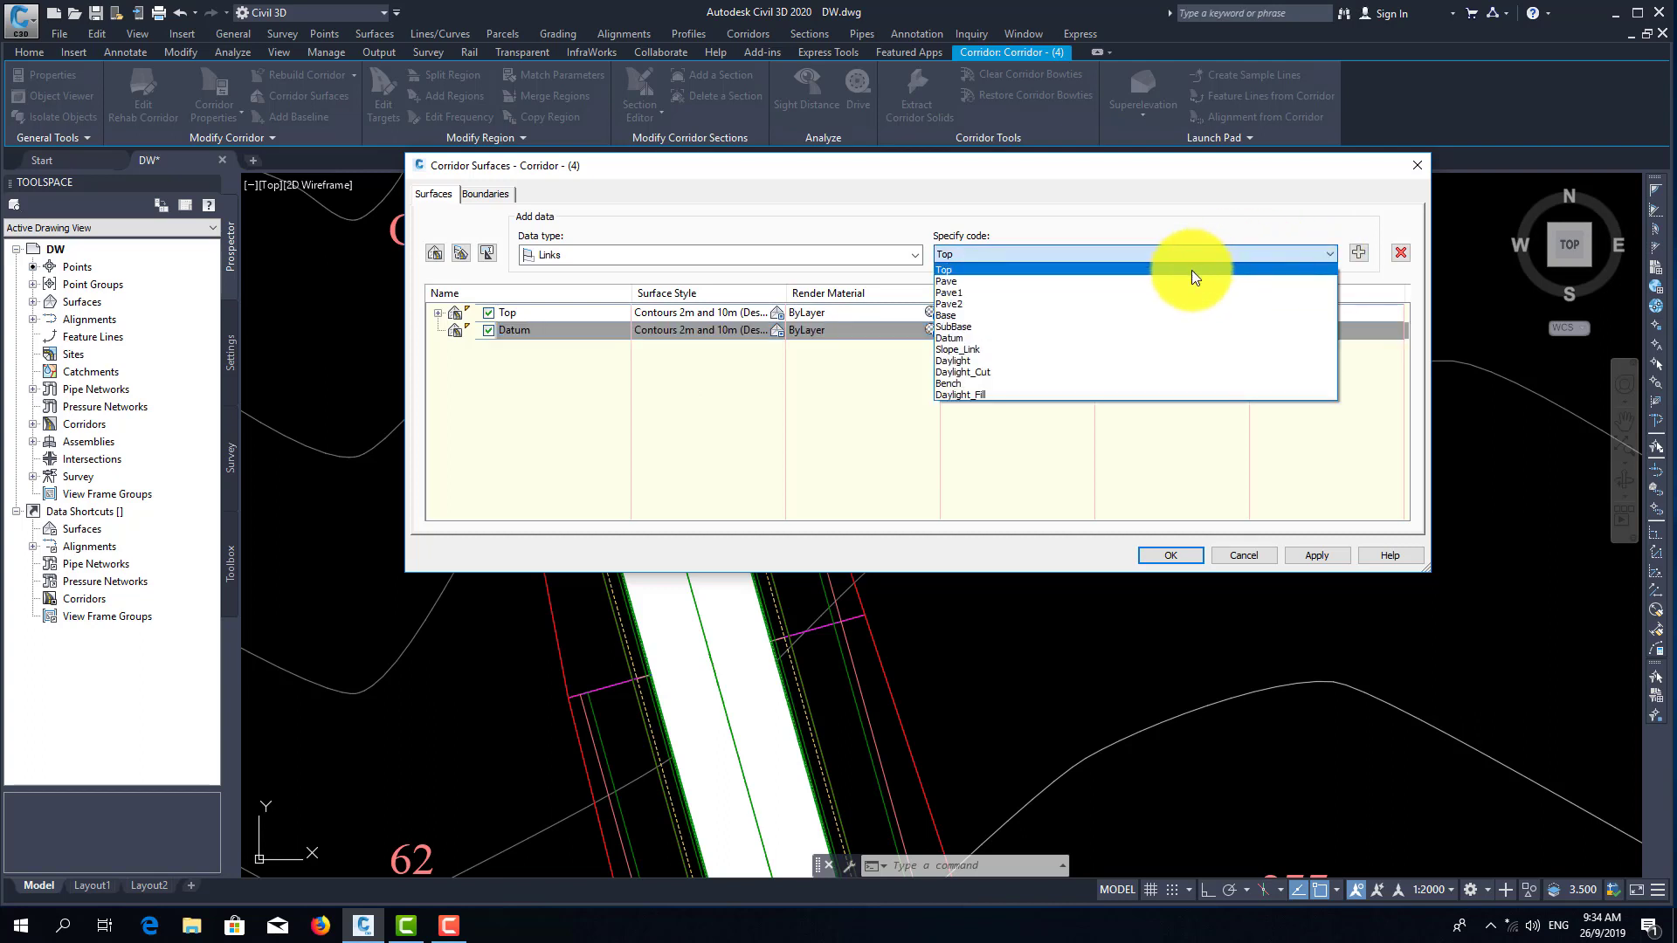
left_click(954, 340)
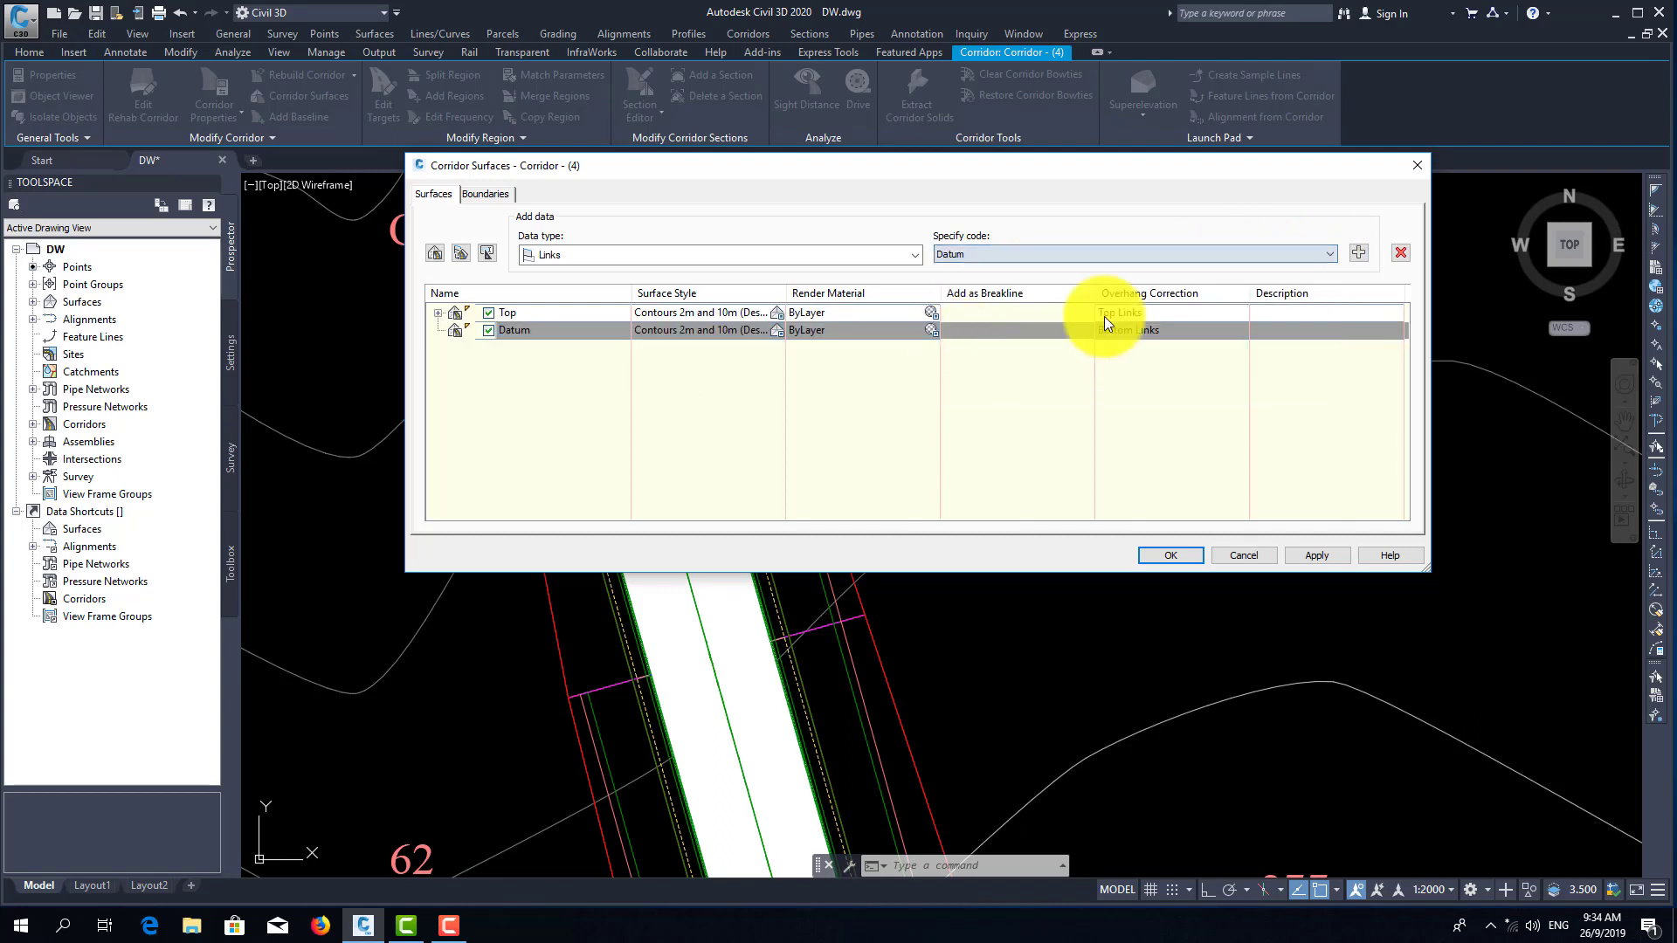
left_click(1356, 251)
- Add the corridor extents as the outer boundary of both the Top and Datum surfaces
left_click(484, 194)
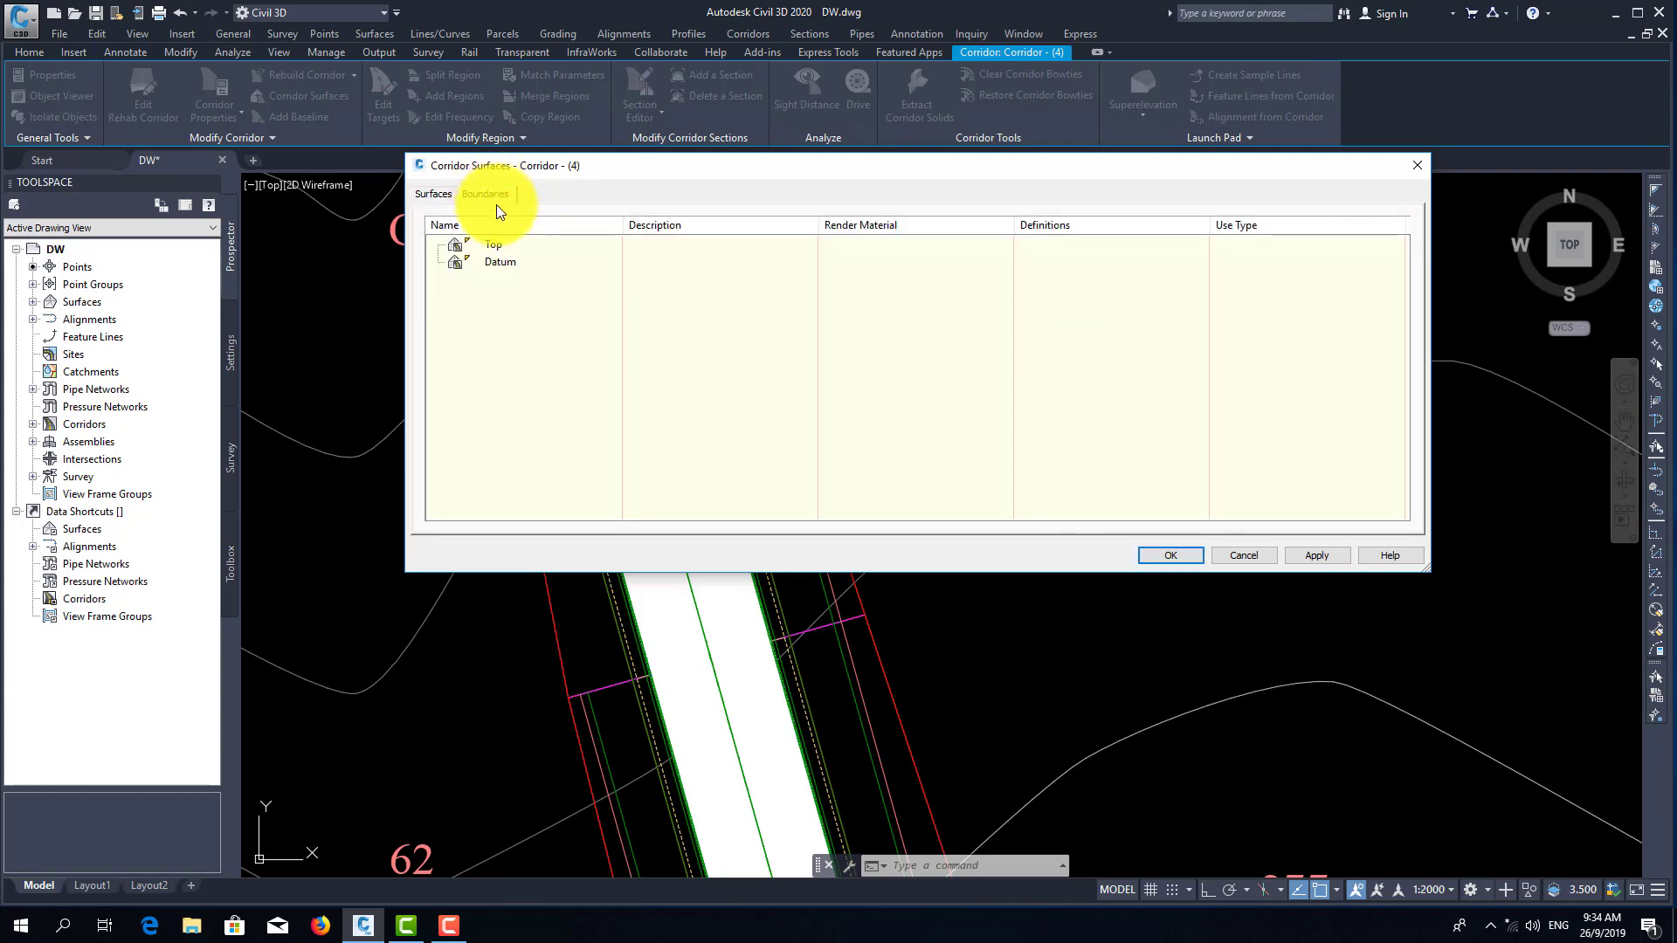
left_click(498, 247)
right_click(497, 248)
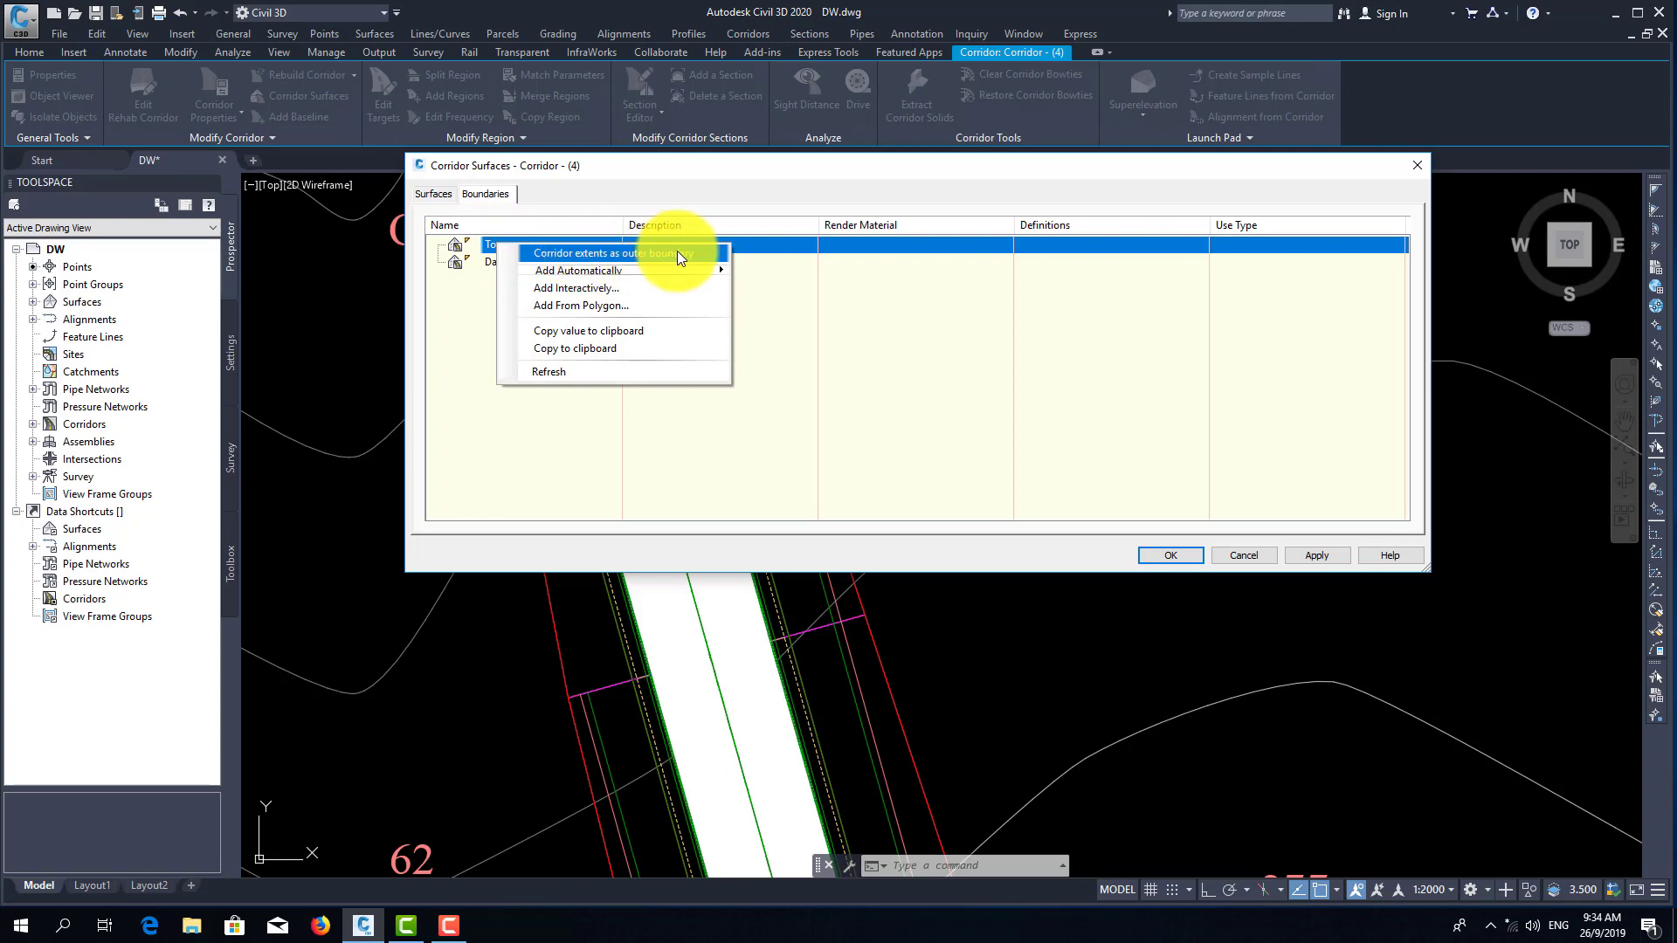
mouse_move(668, 270)
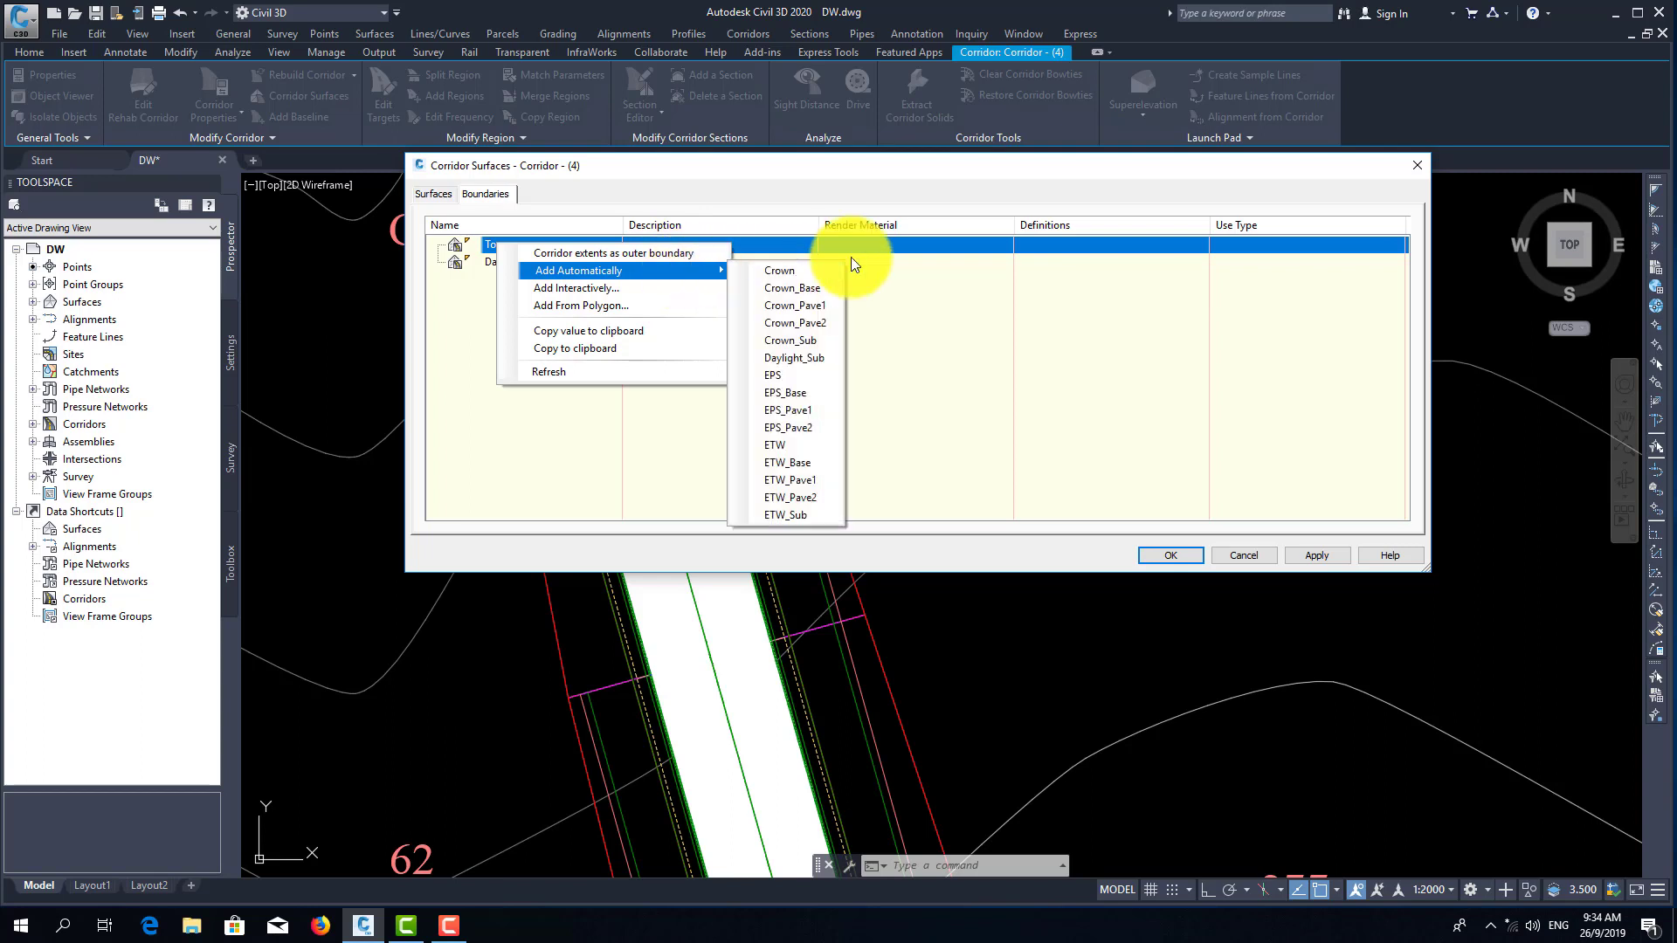
left_click(601, 253)
right_click(533, 284)
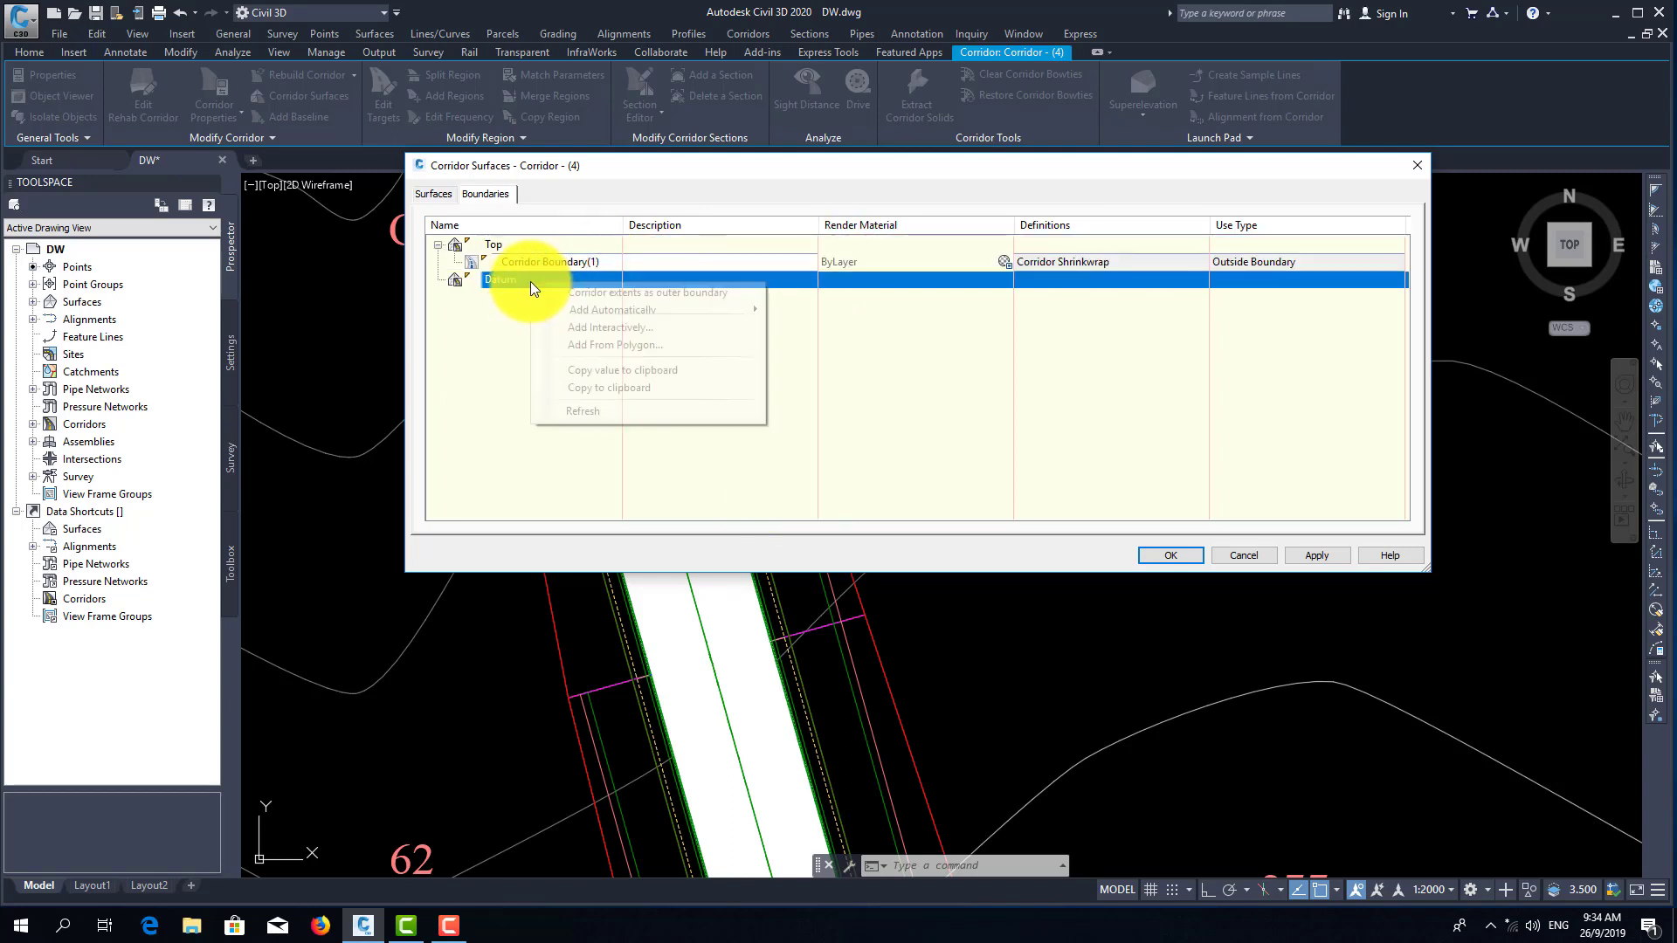
left_click(572, 292)
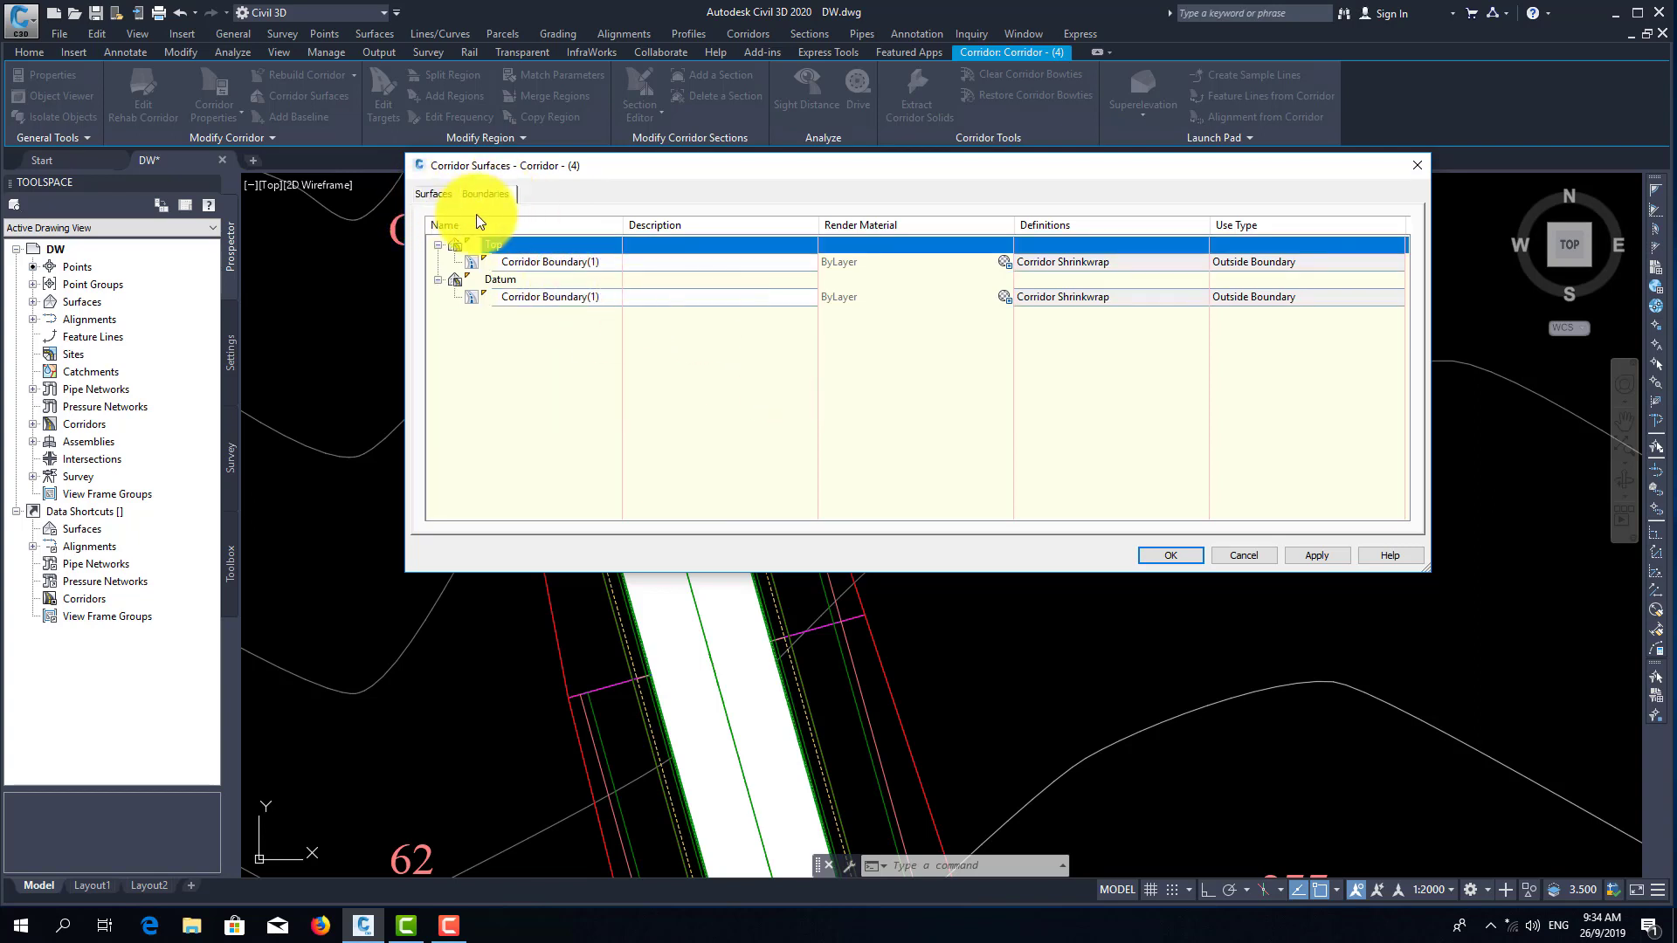
- Include the Datum surface's link data as breaklines, accept the corridor surface settings and rebuild the corridor
left_click(435, 196)
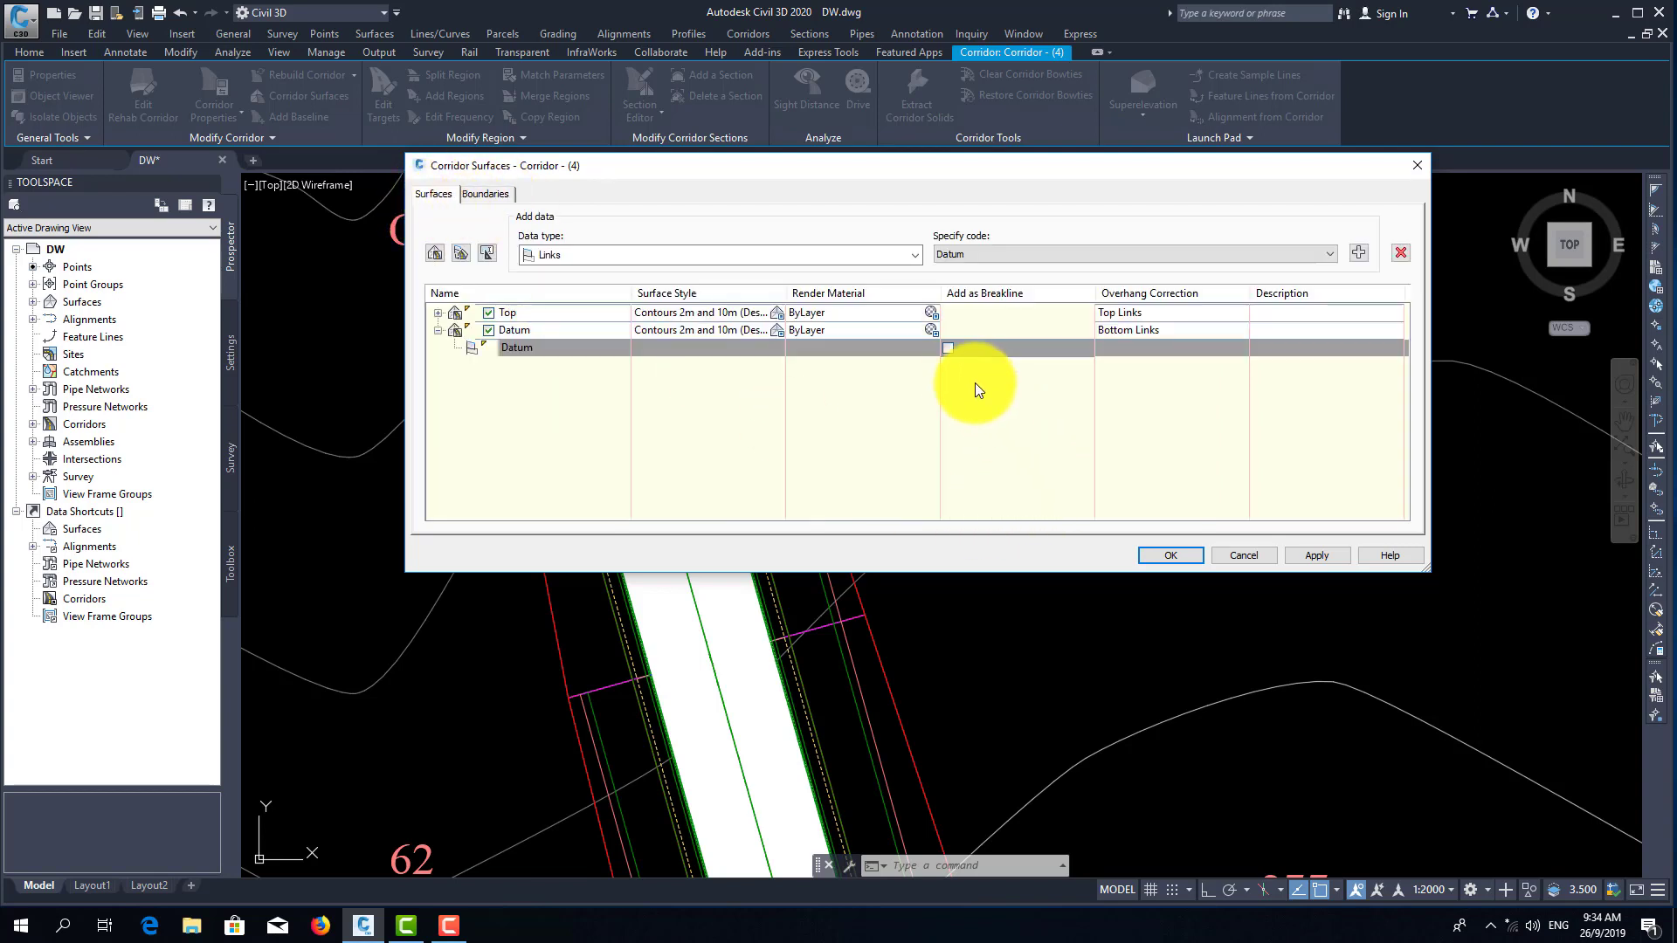
left_click(948, 347)
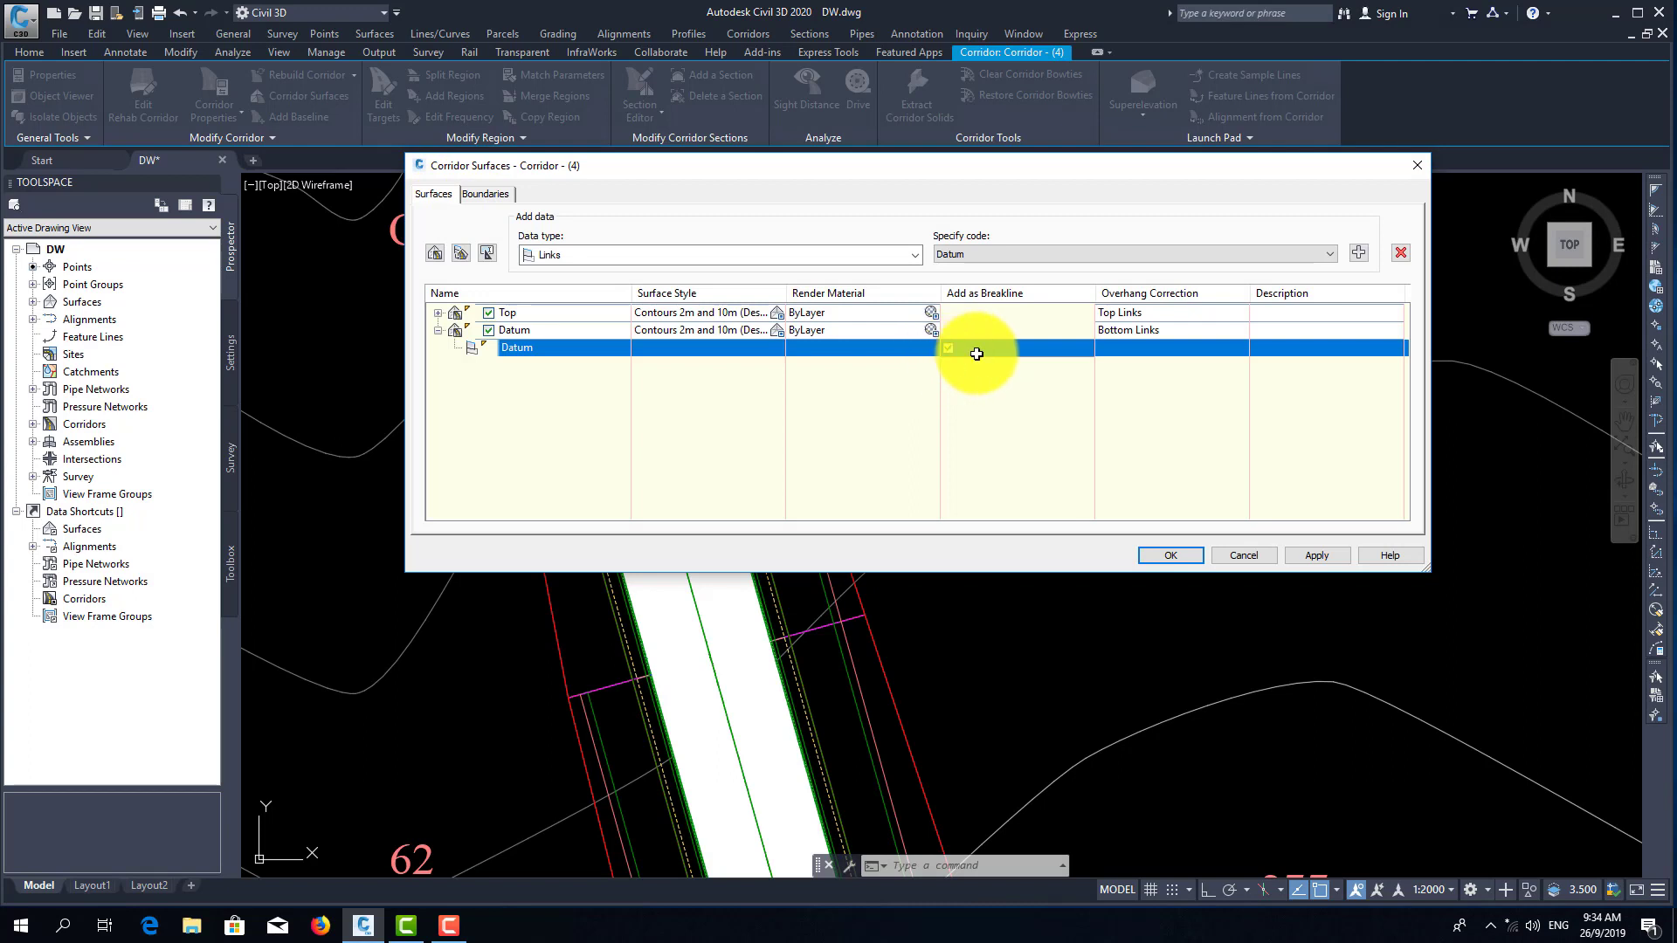
left_click(1170, 555)
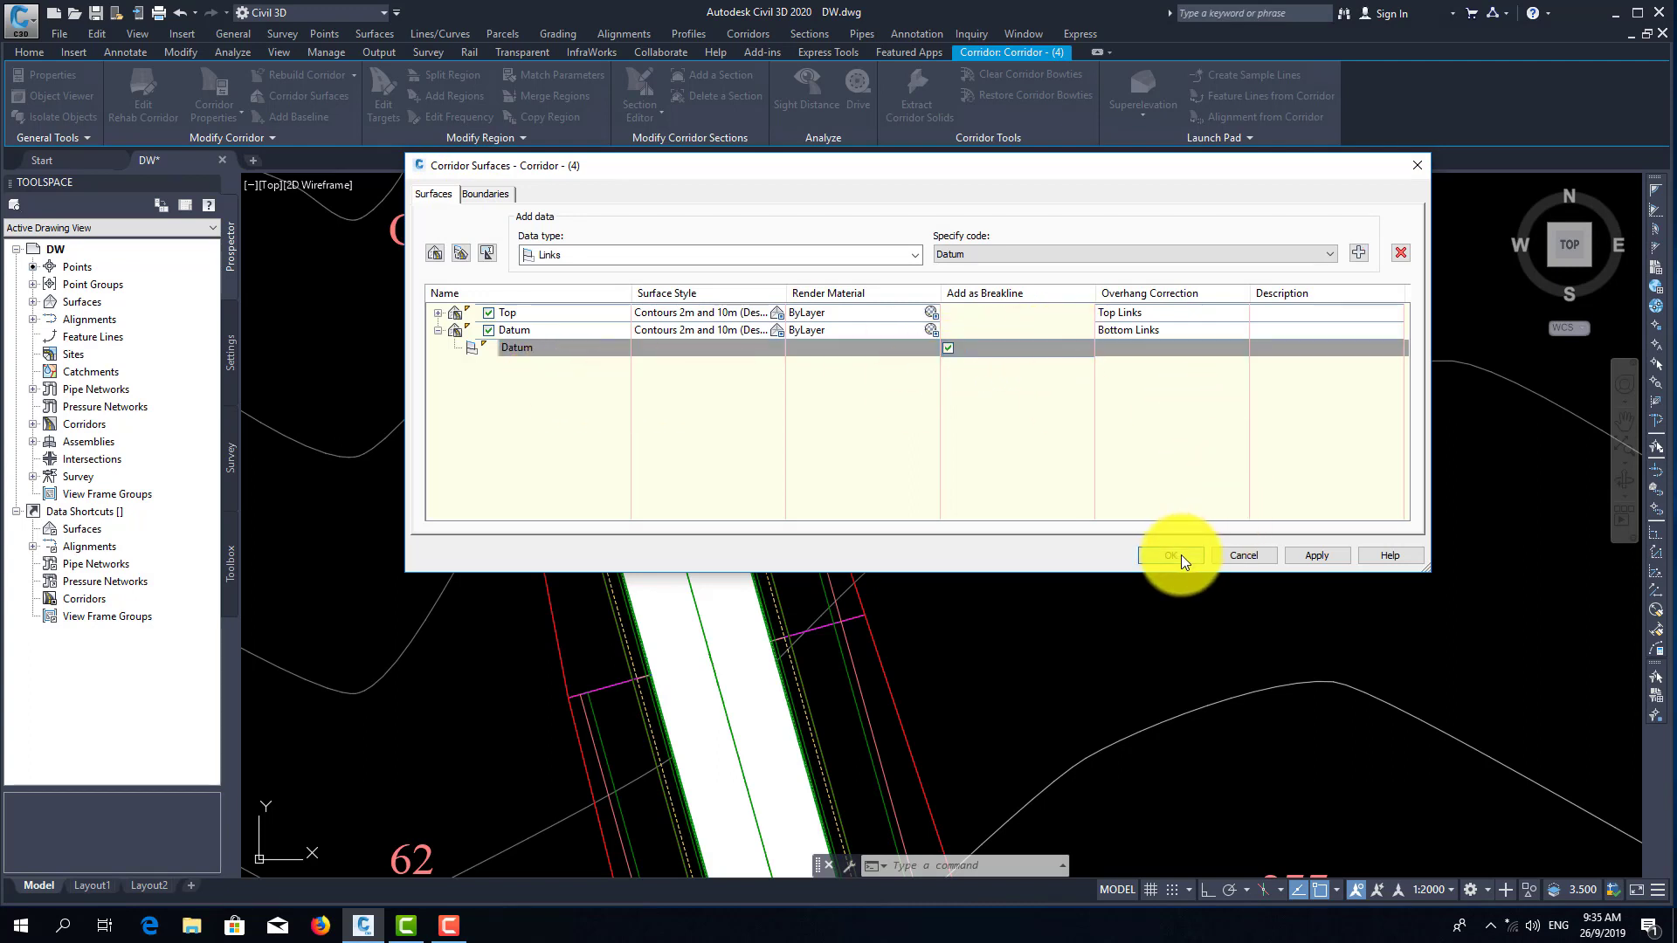
left_click(728, 461)
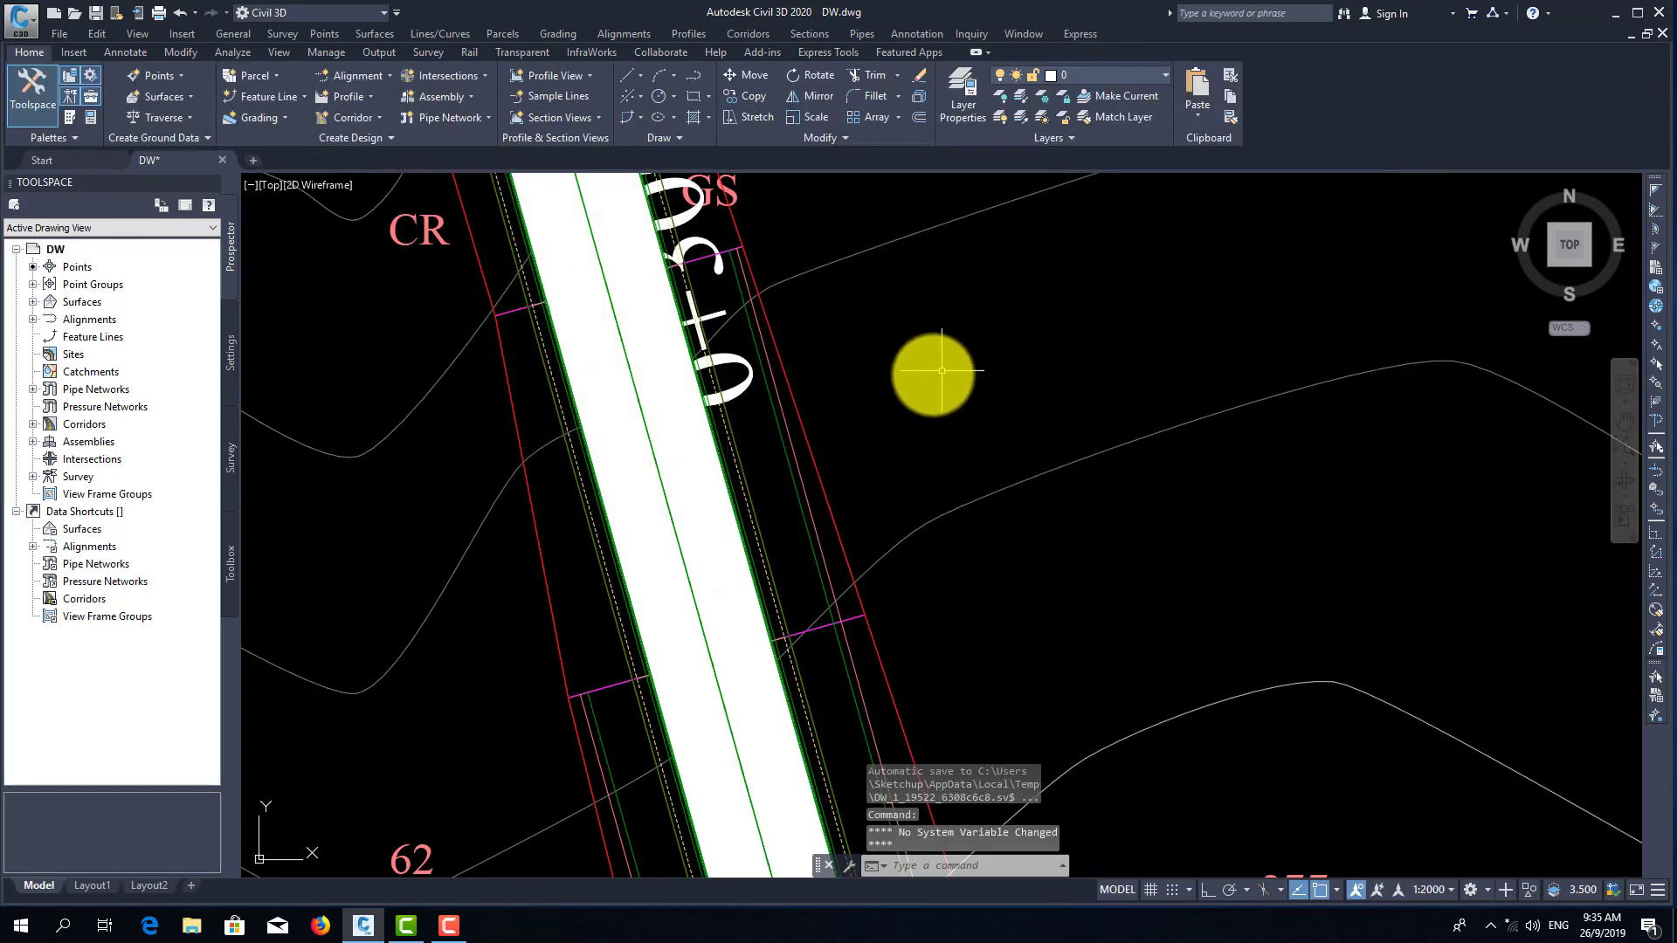
- Create a sample line group on Alignment - (2) using the Section Name and Marks-y label style
left_click(531, 94)
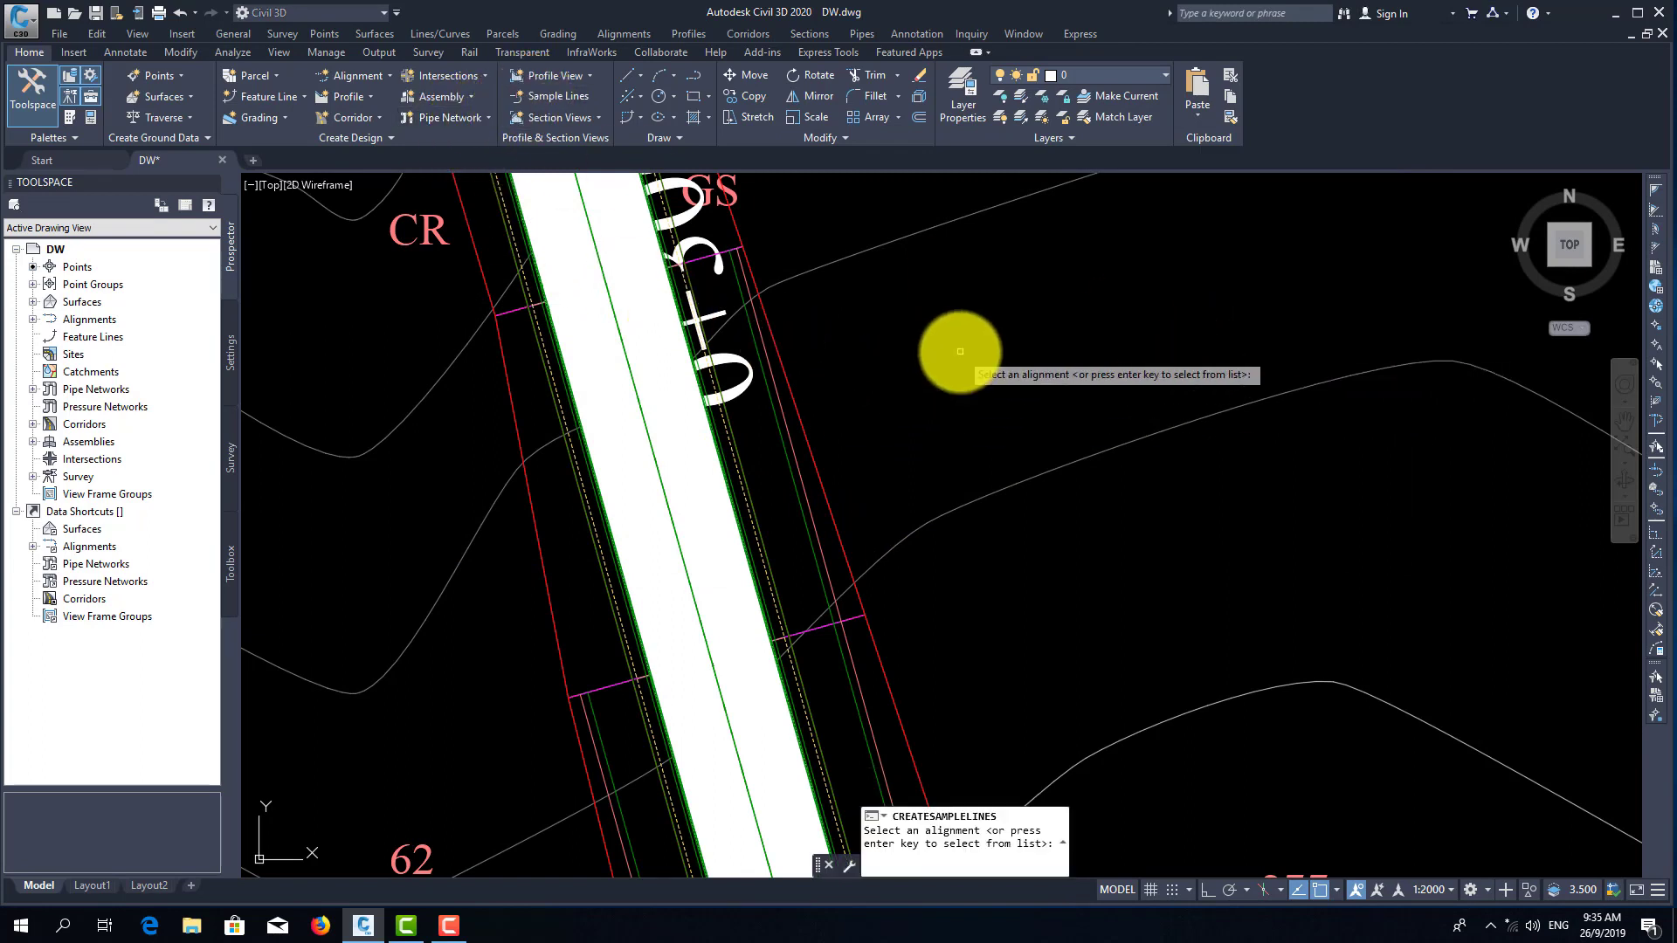
key("Return")
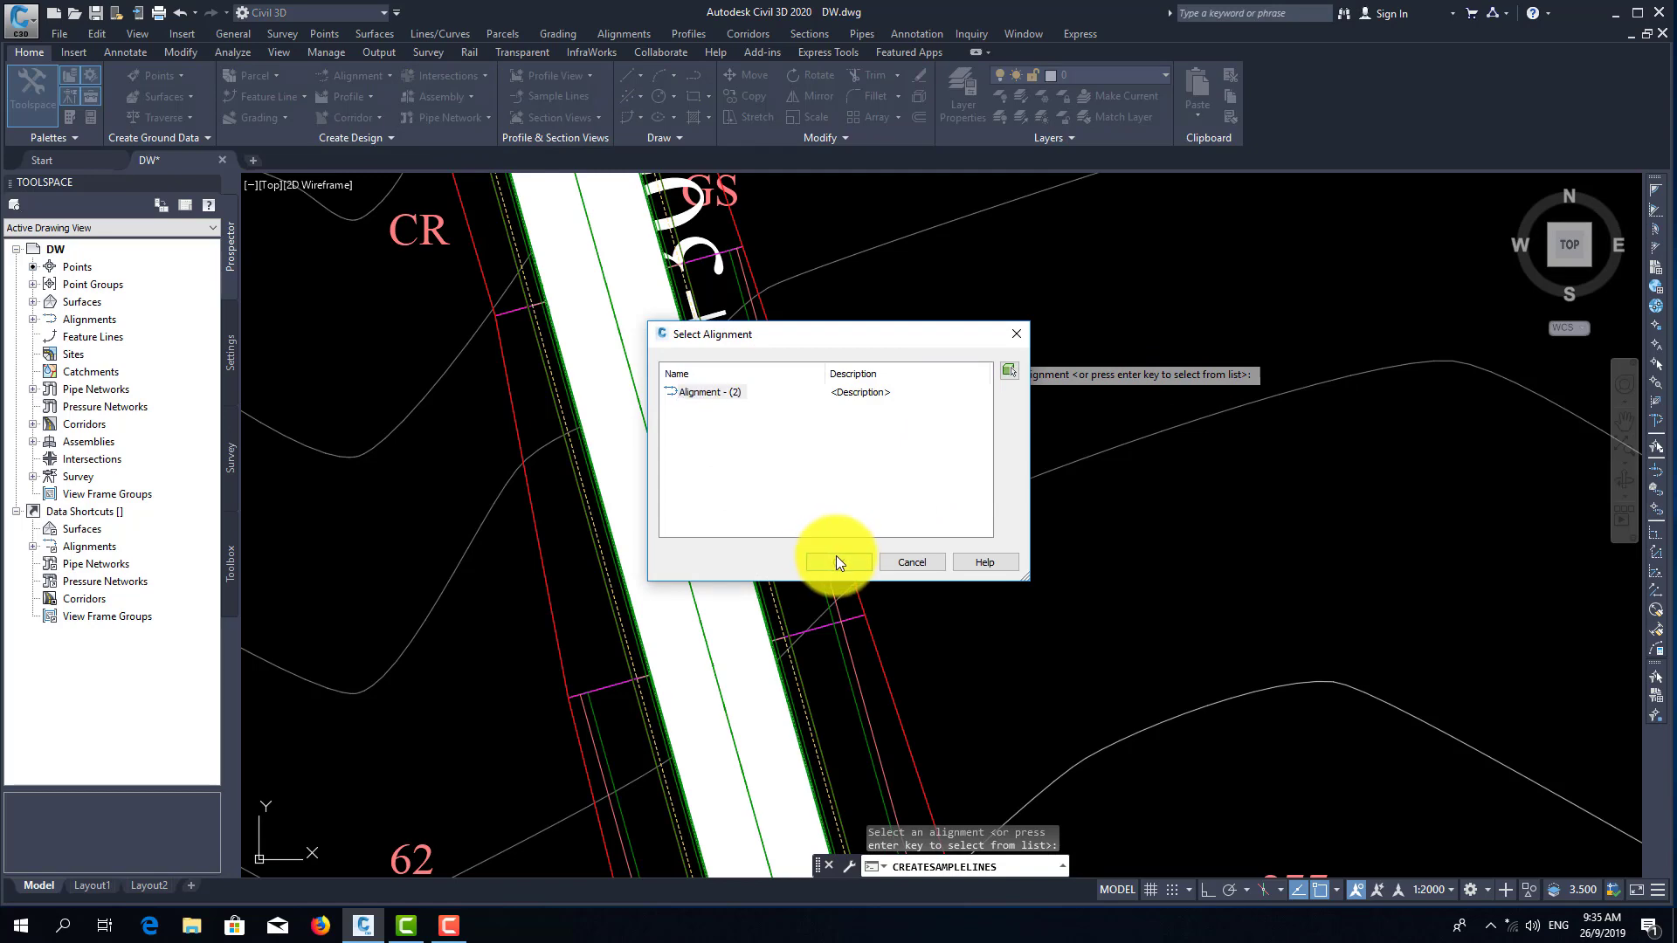
left_click(835, 555)
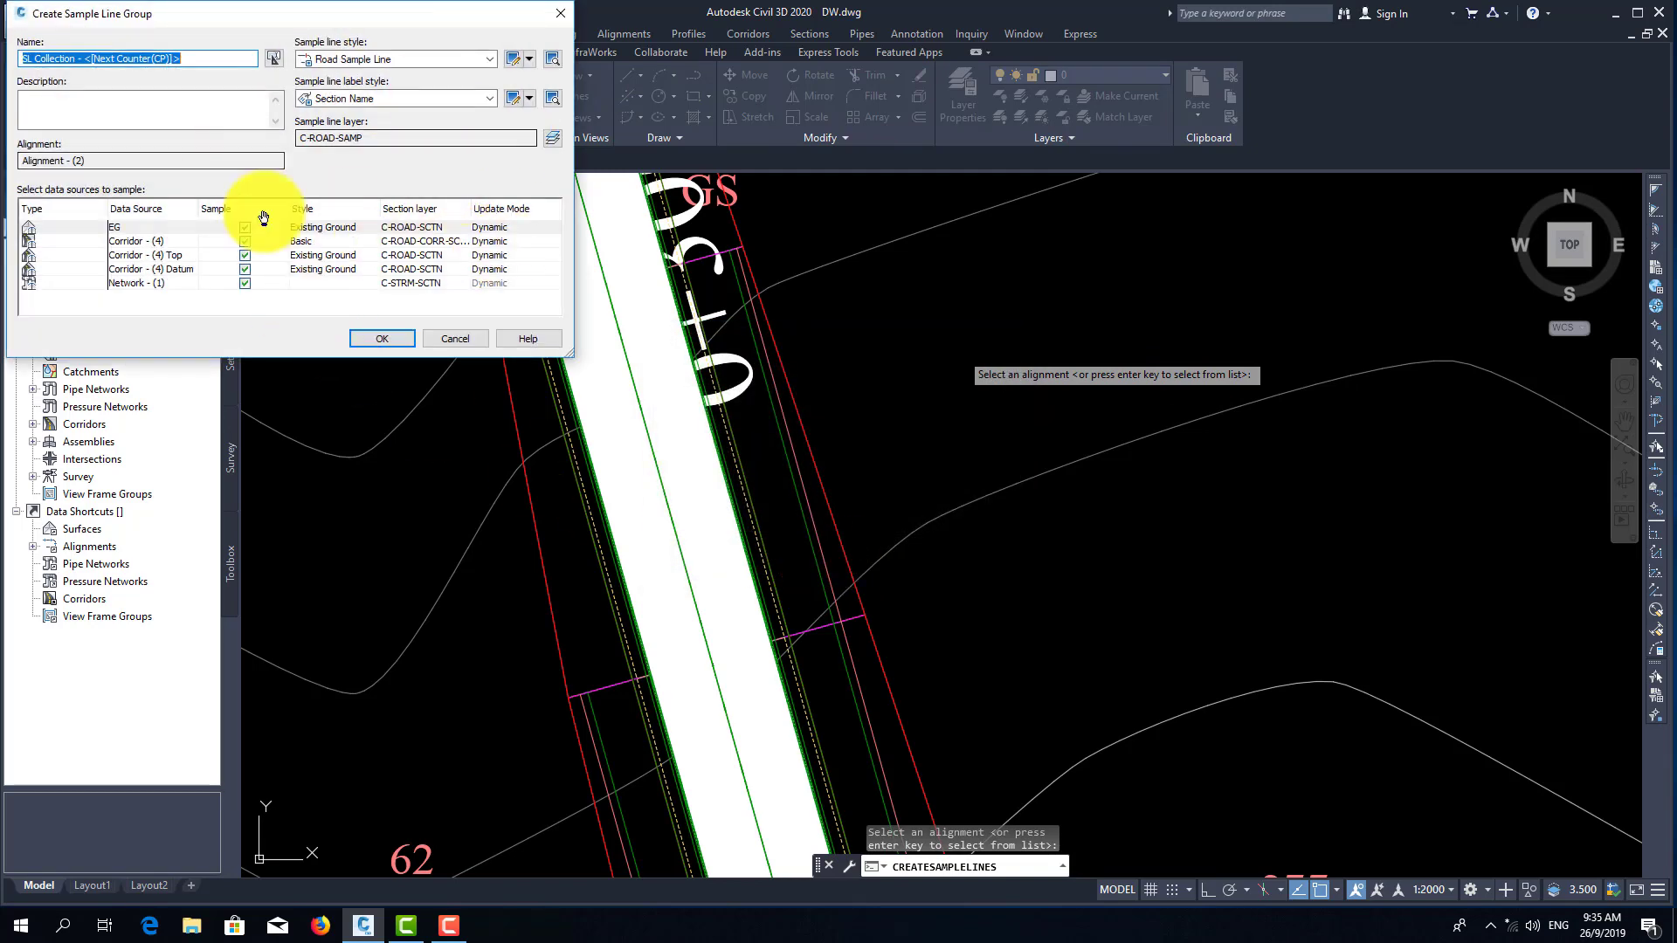
left_click(348, 102)
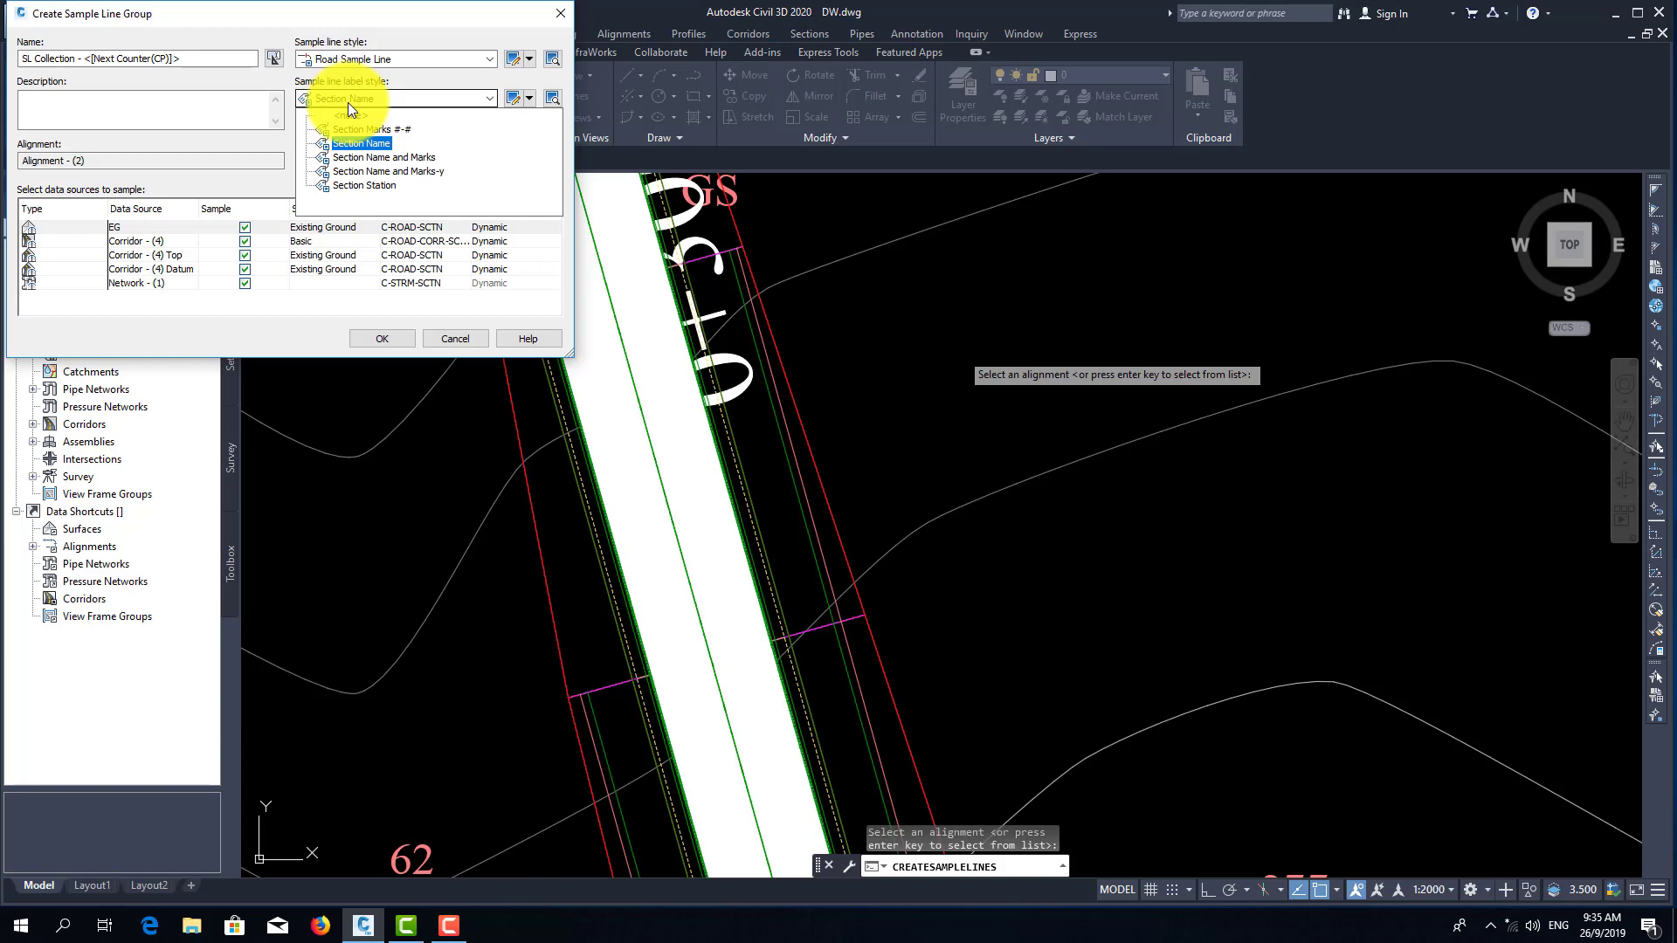
left_click(348, 102)
left_click(348, 102)
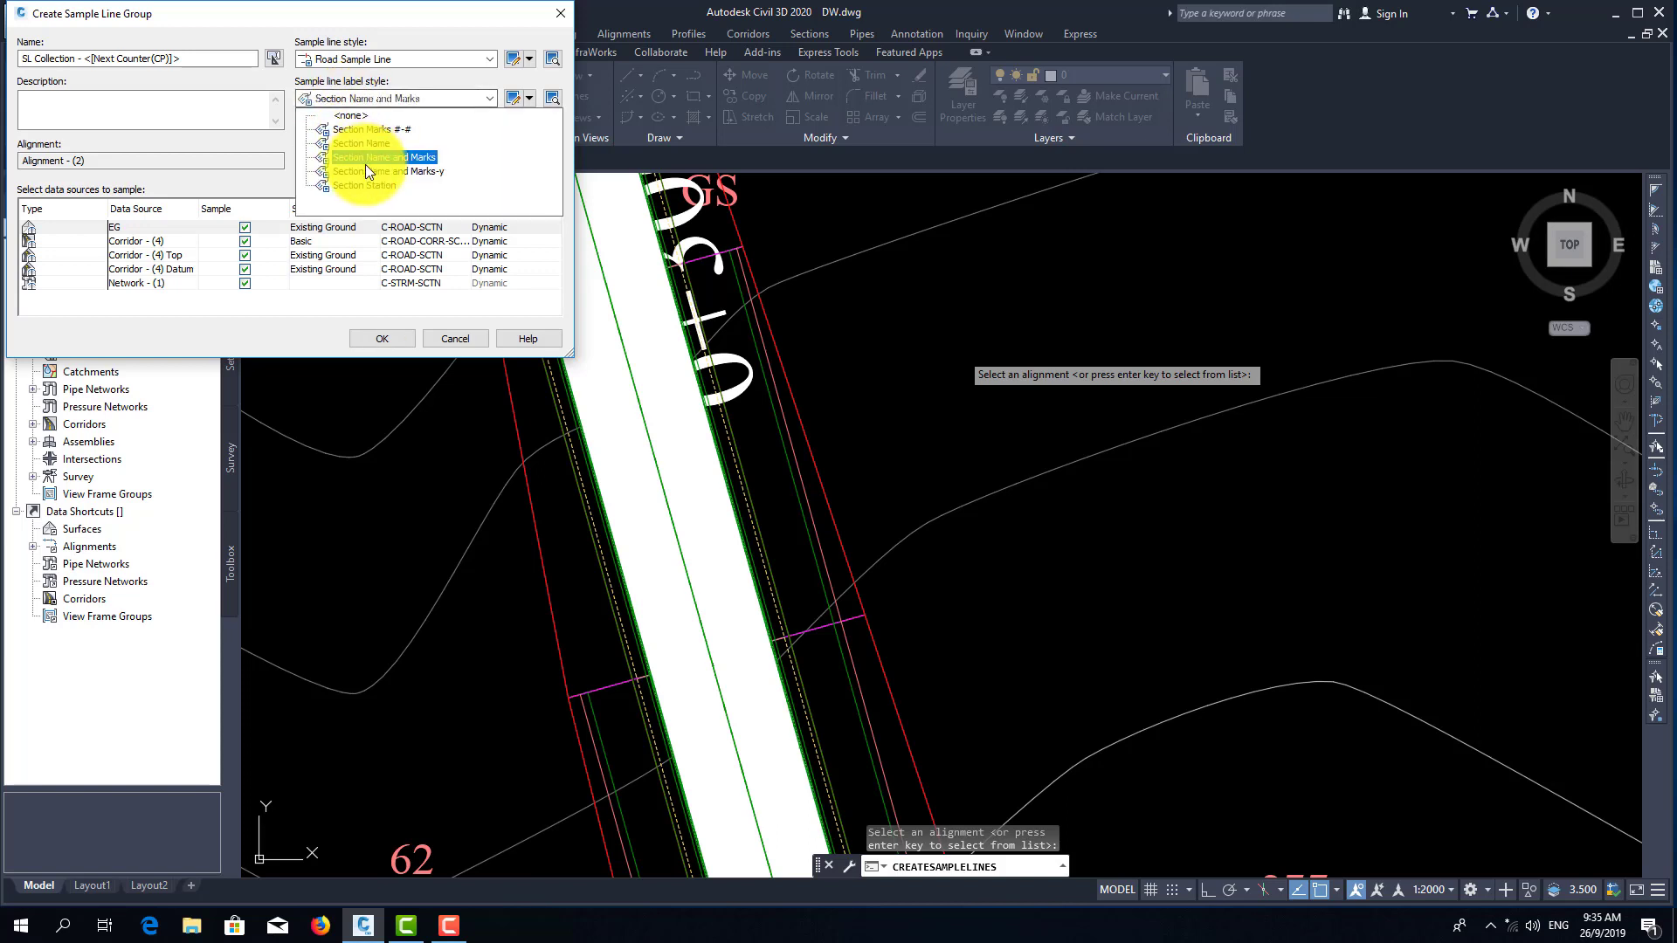
left_click(366, 171)
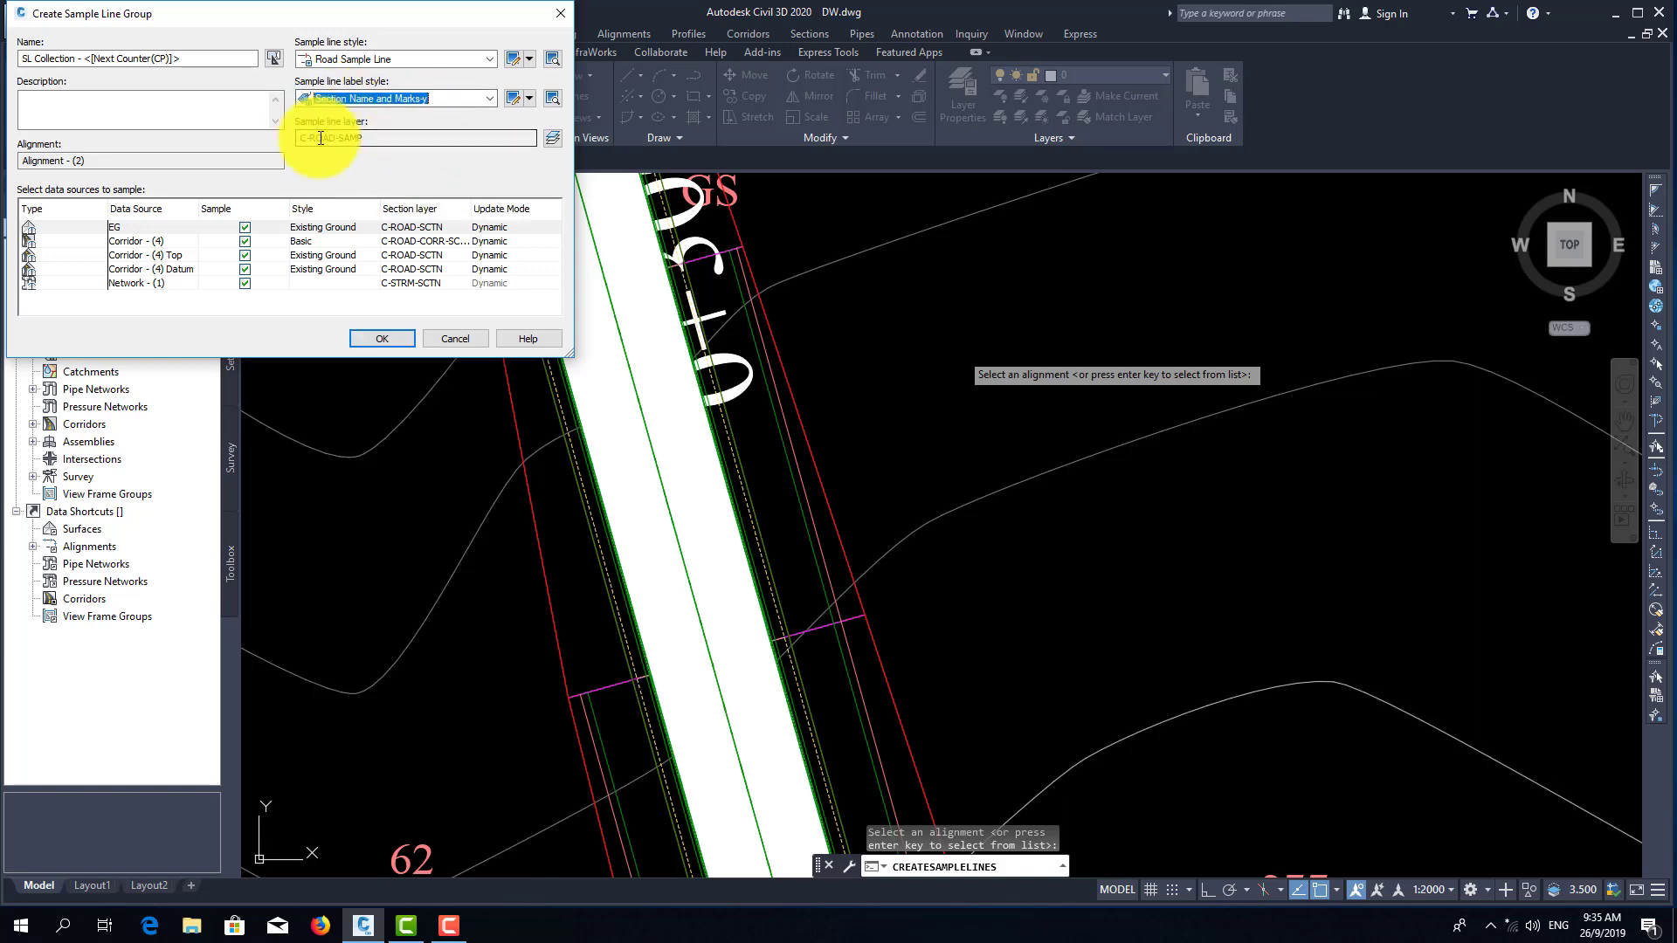
left_click(381, 338)
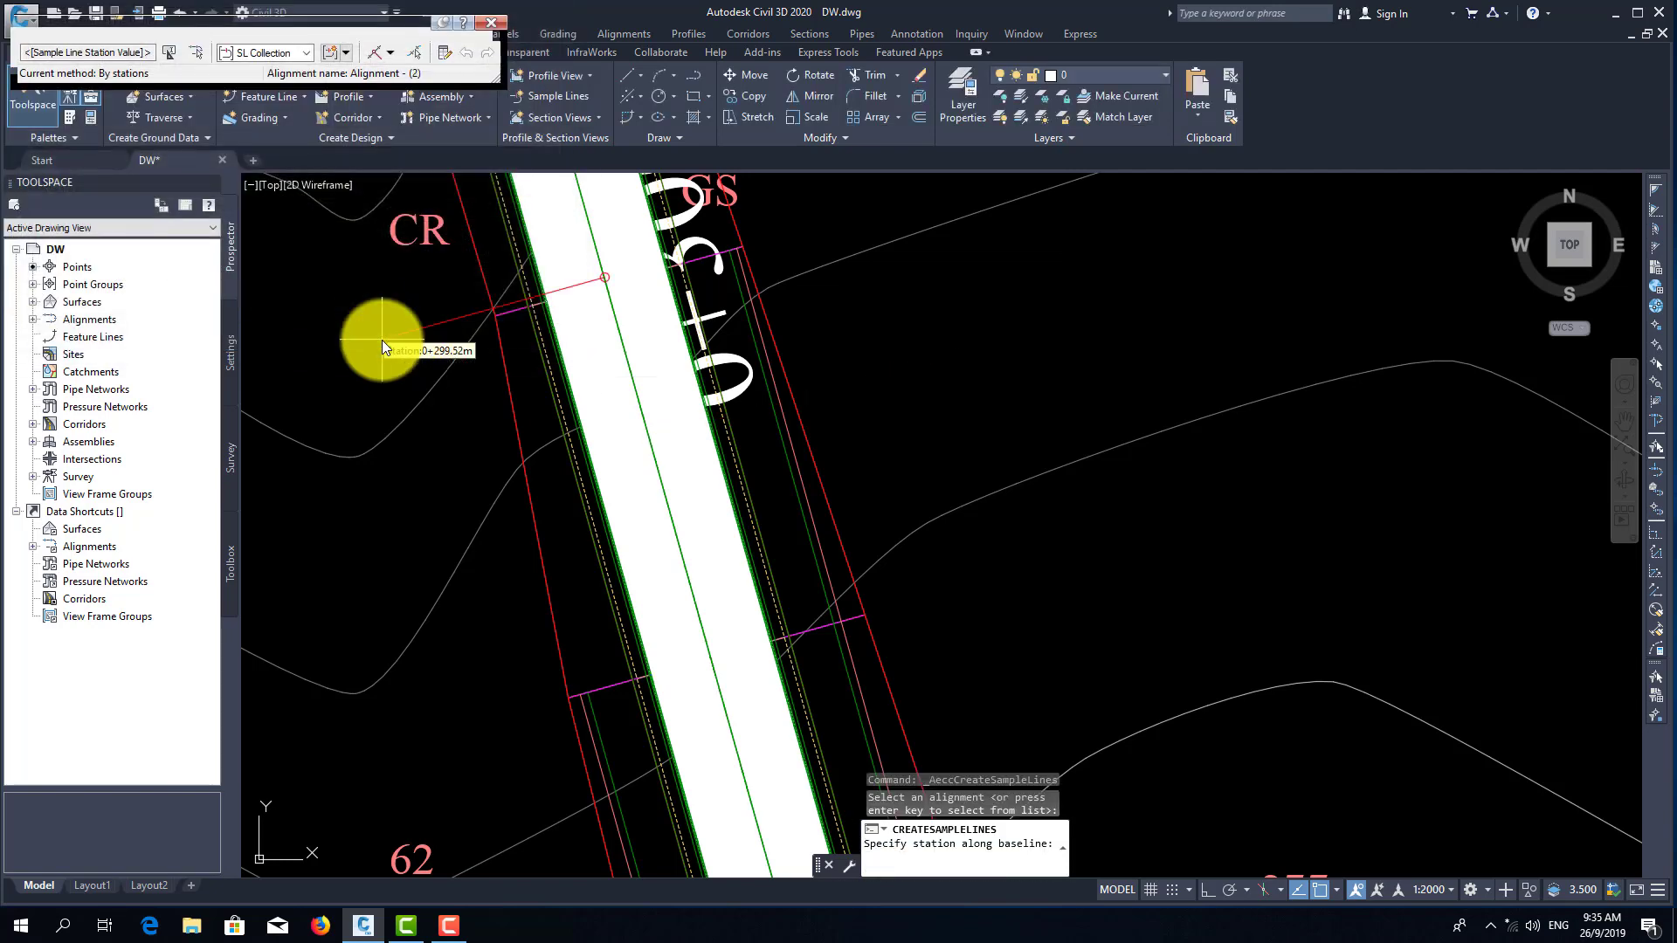
- Choose sample line creation by range of stations and set the left and right swath widths to 12 m
left_click(392, 55)
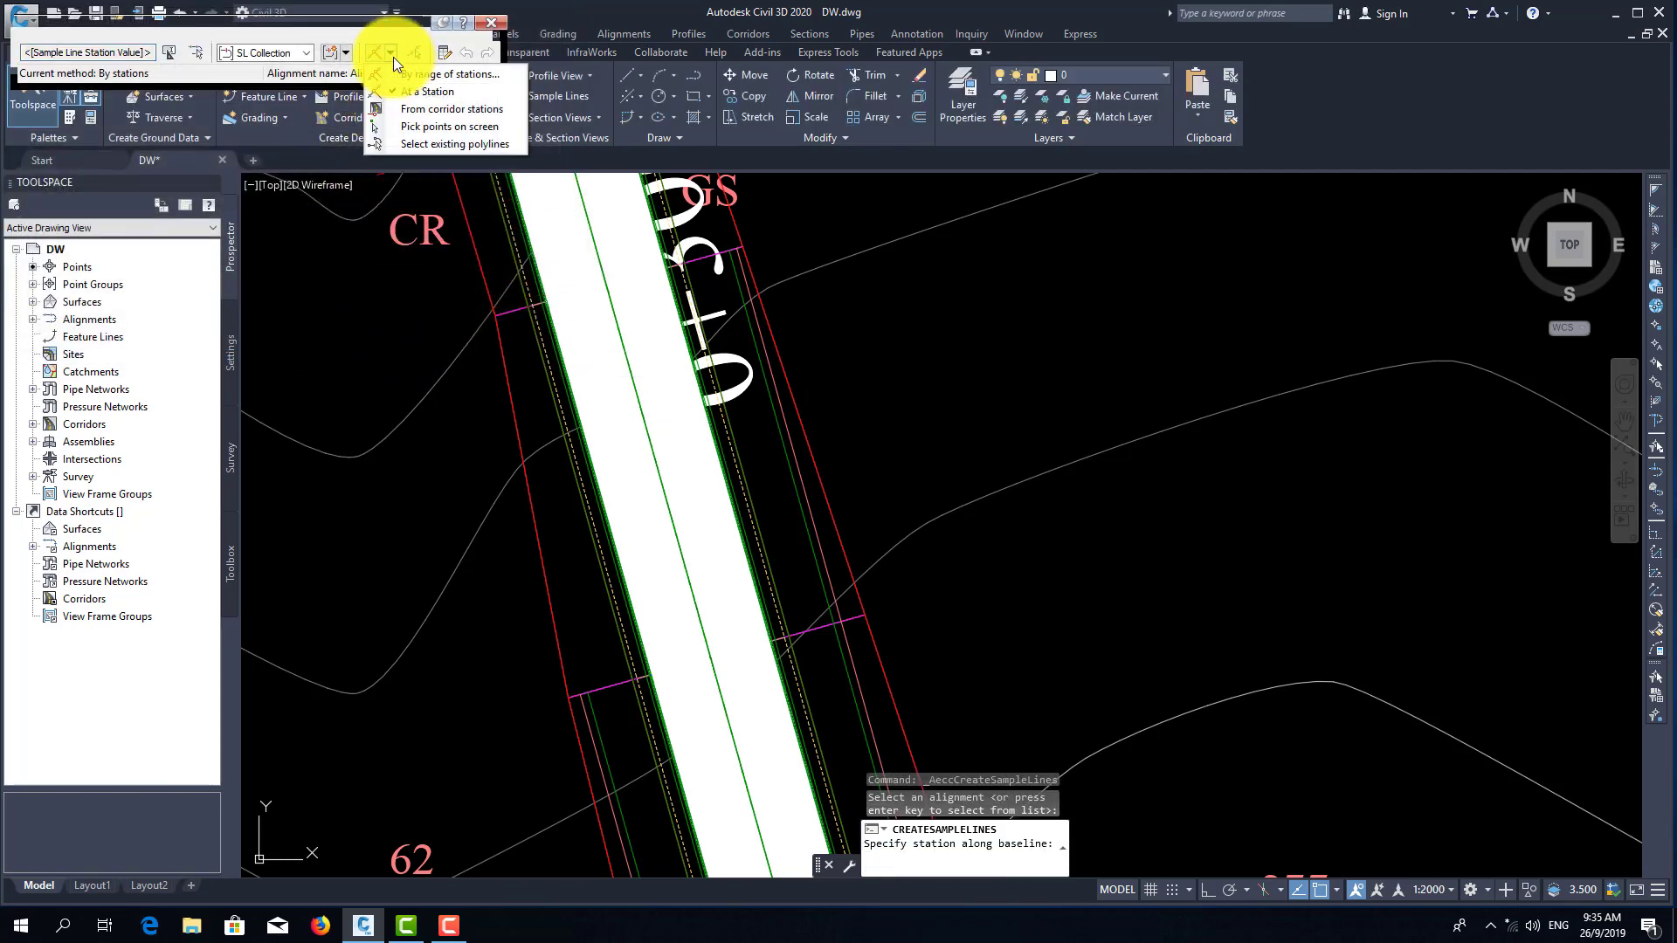
left_click(401, 76)
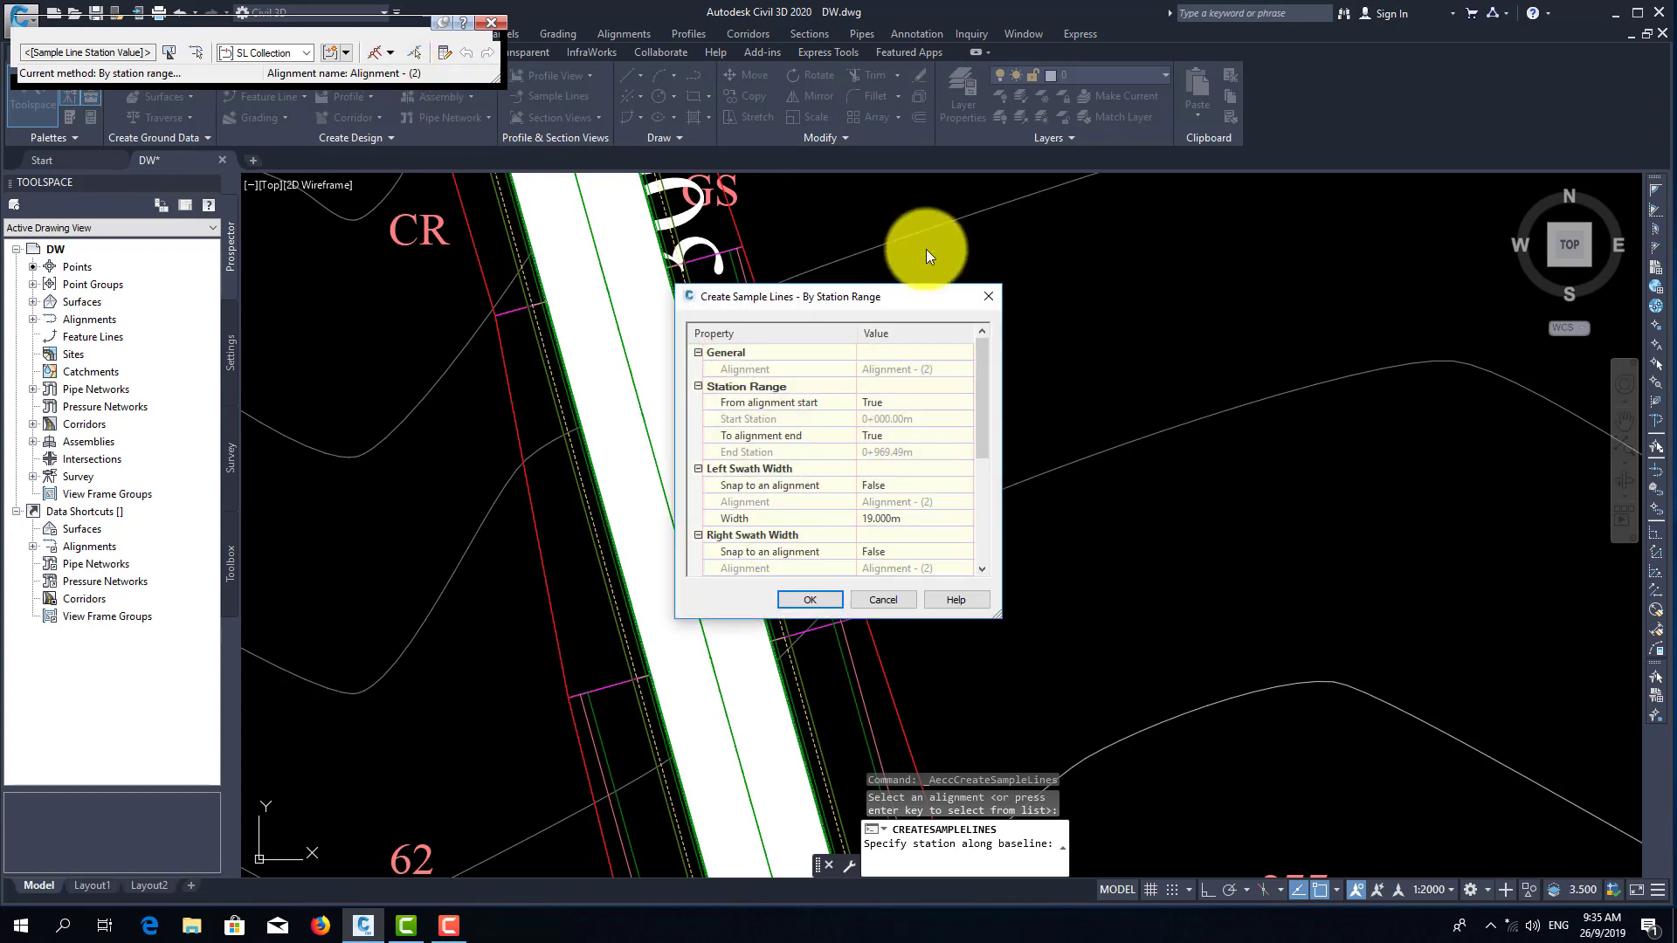
left_click(912, 521)
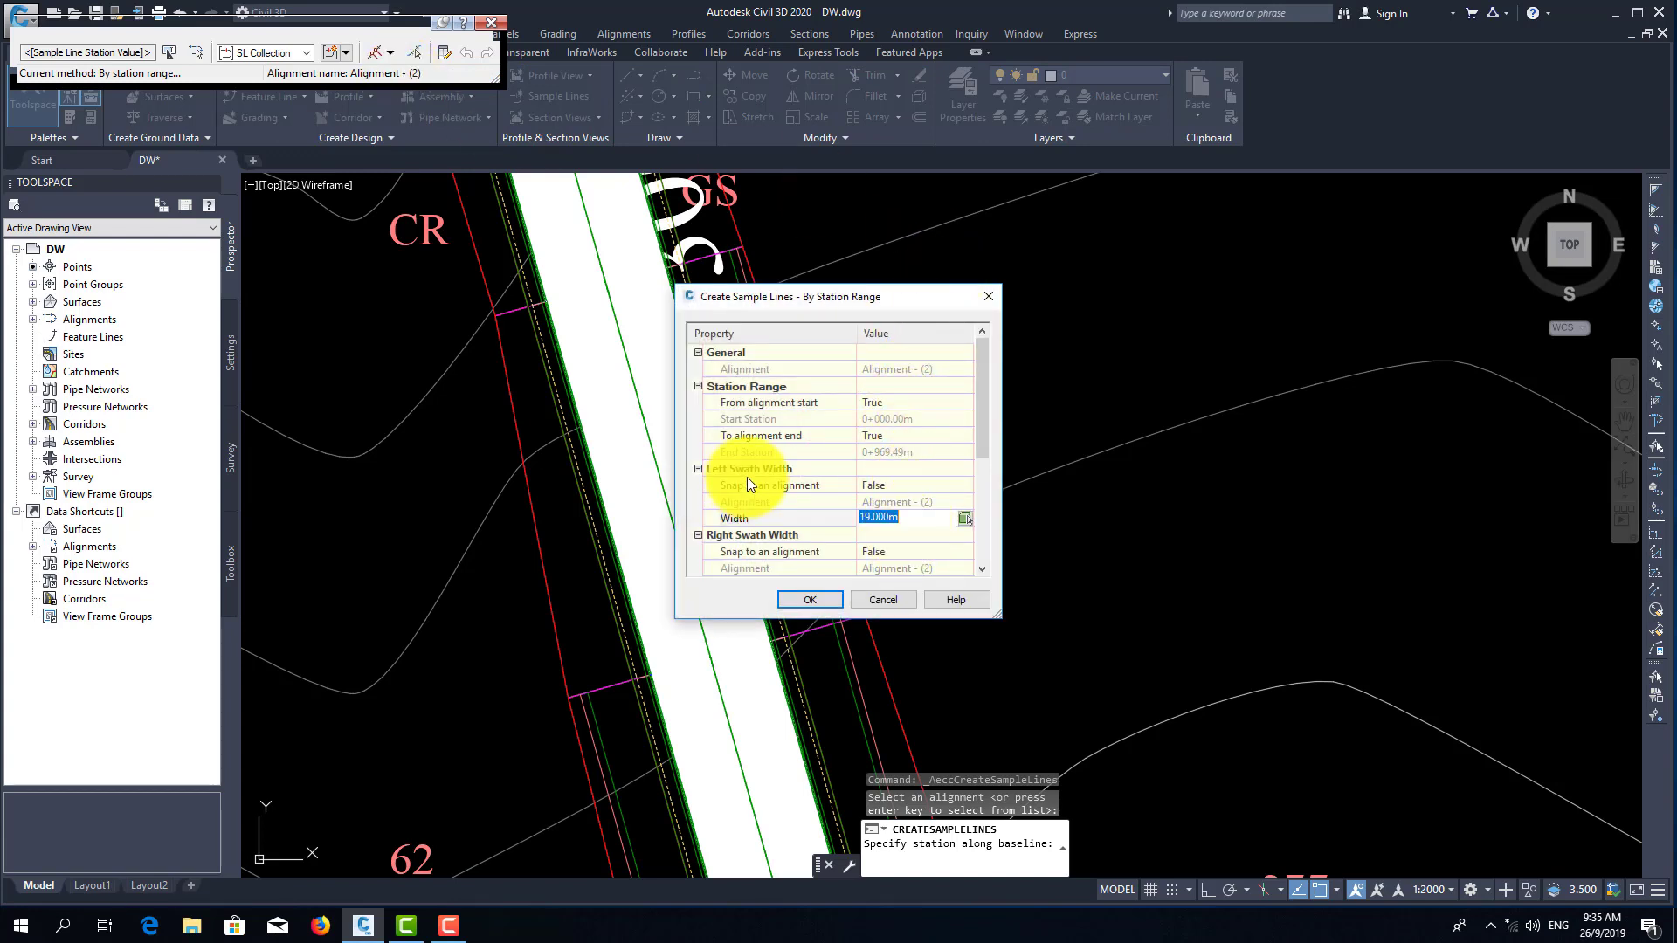
scroll(801, 534, "down", 2)
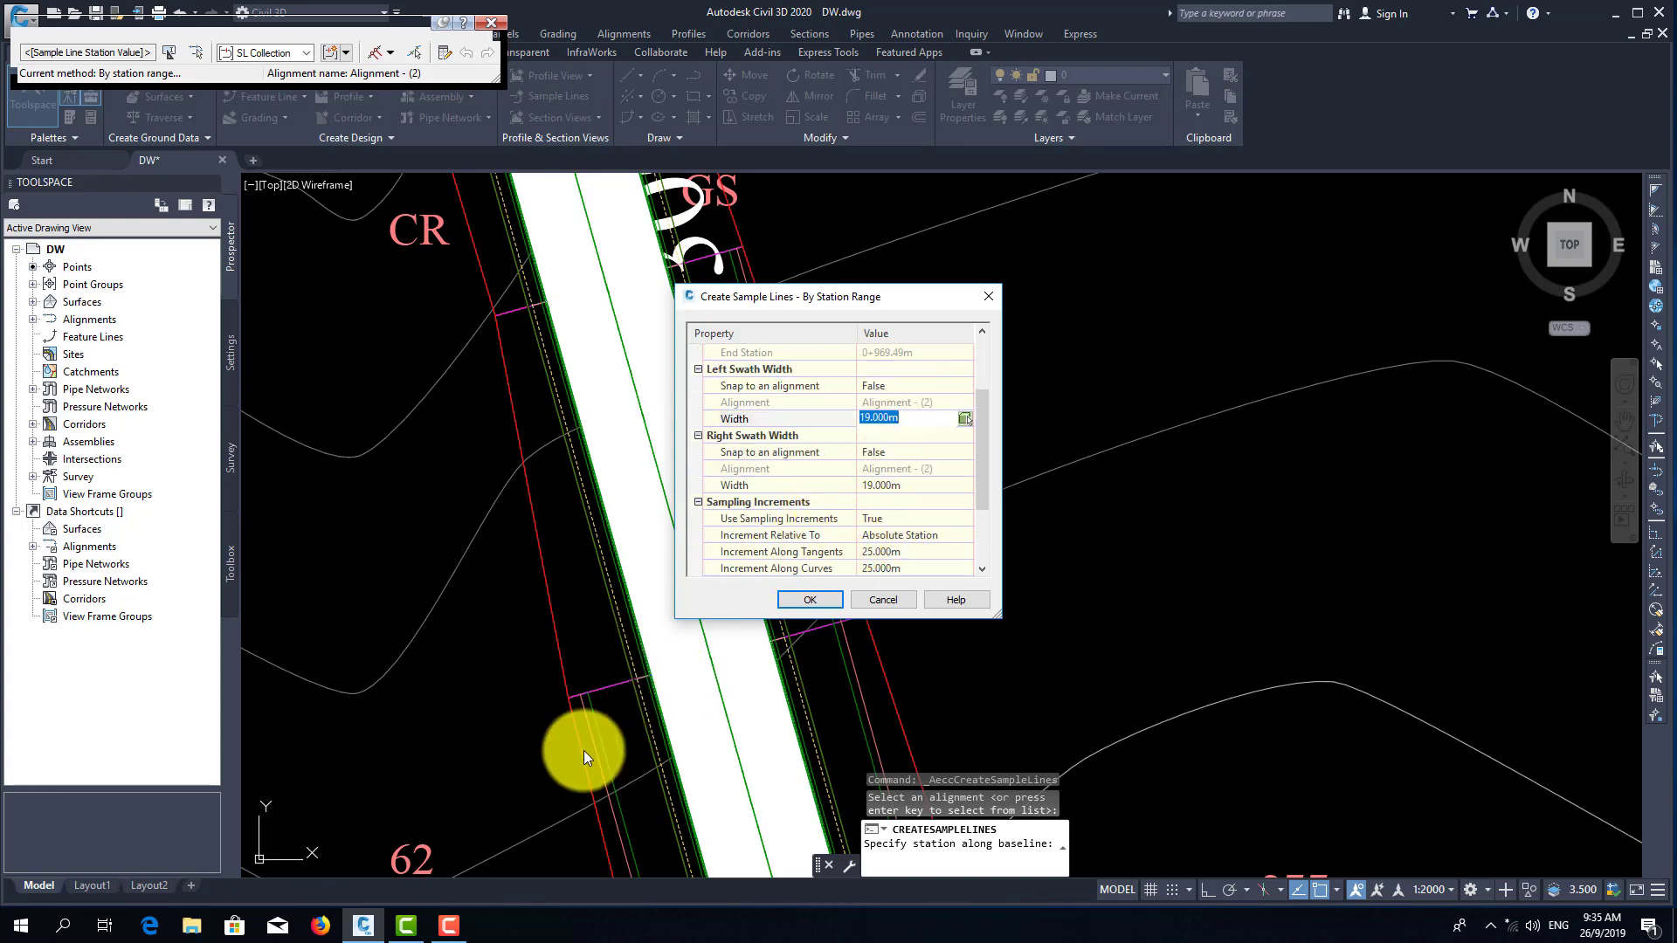
left_click(453, 932)
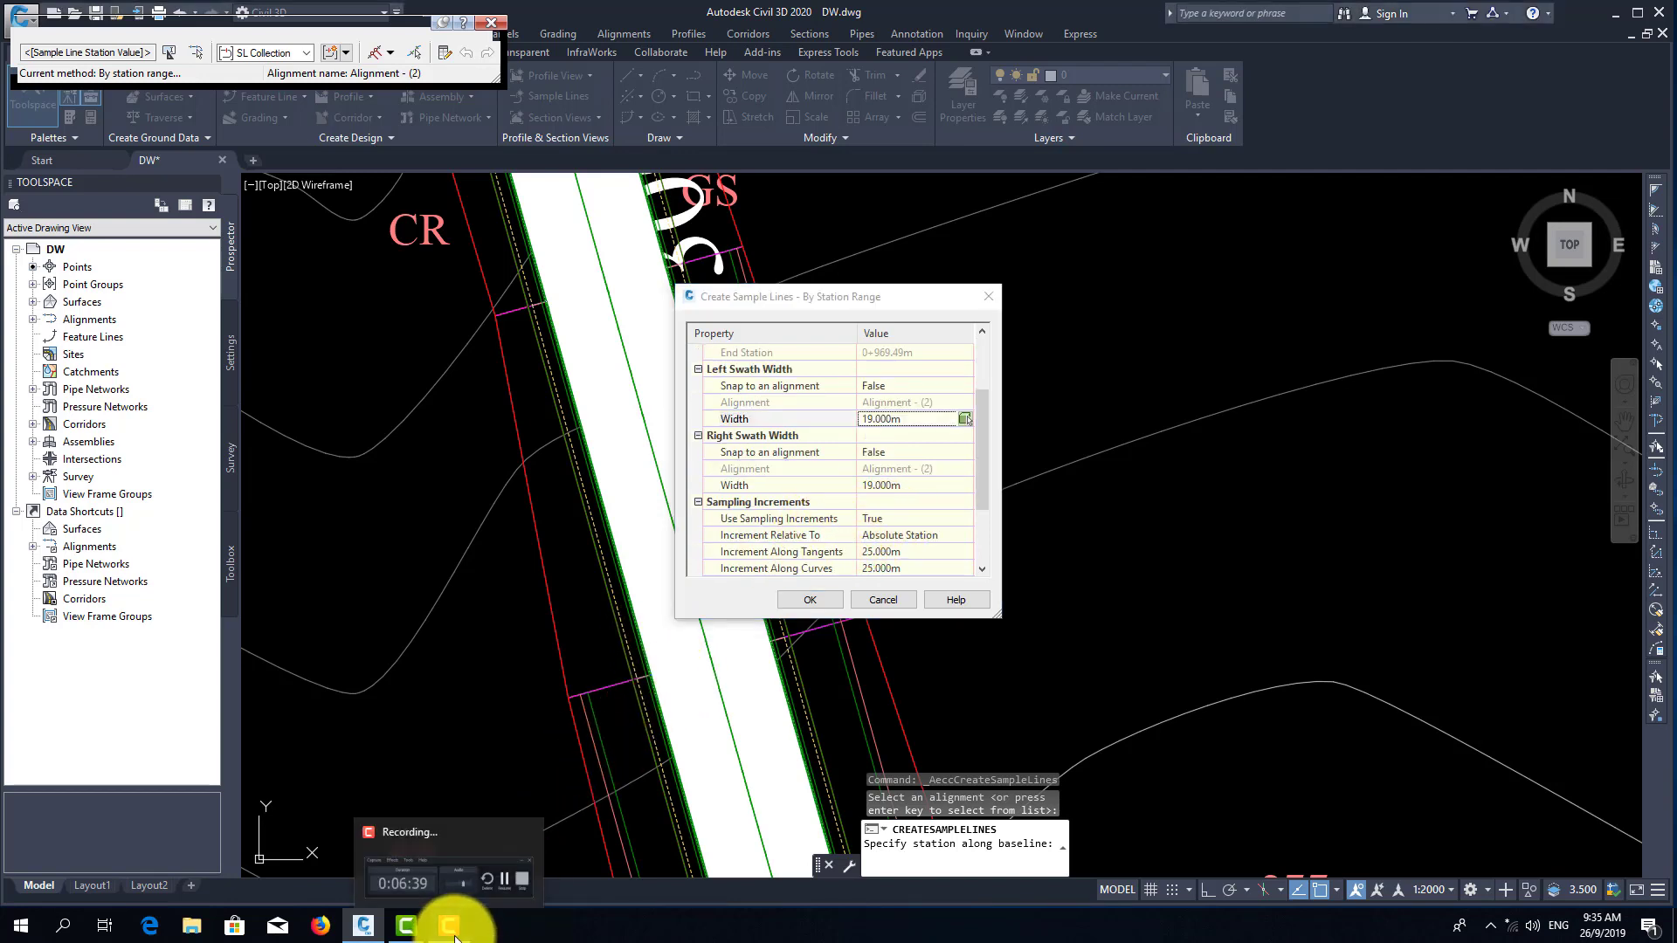
left_click(1530, 845)
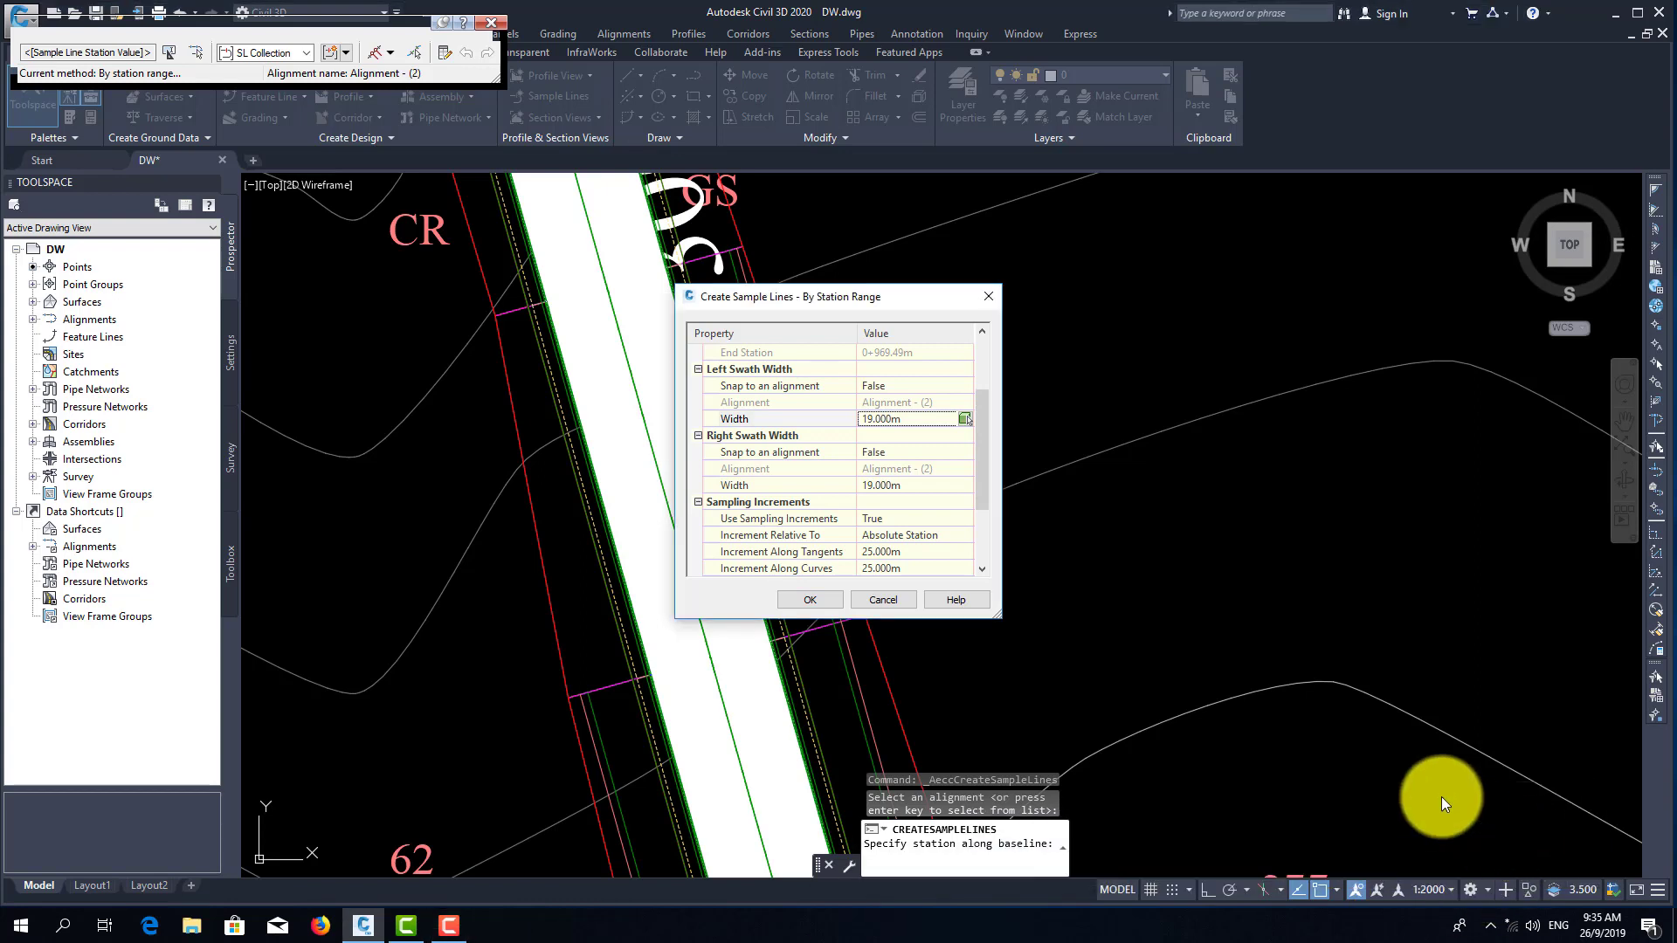
left_click(898, 424)
type("12")
left_click(882, 486)
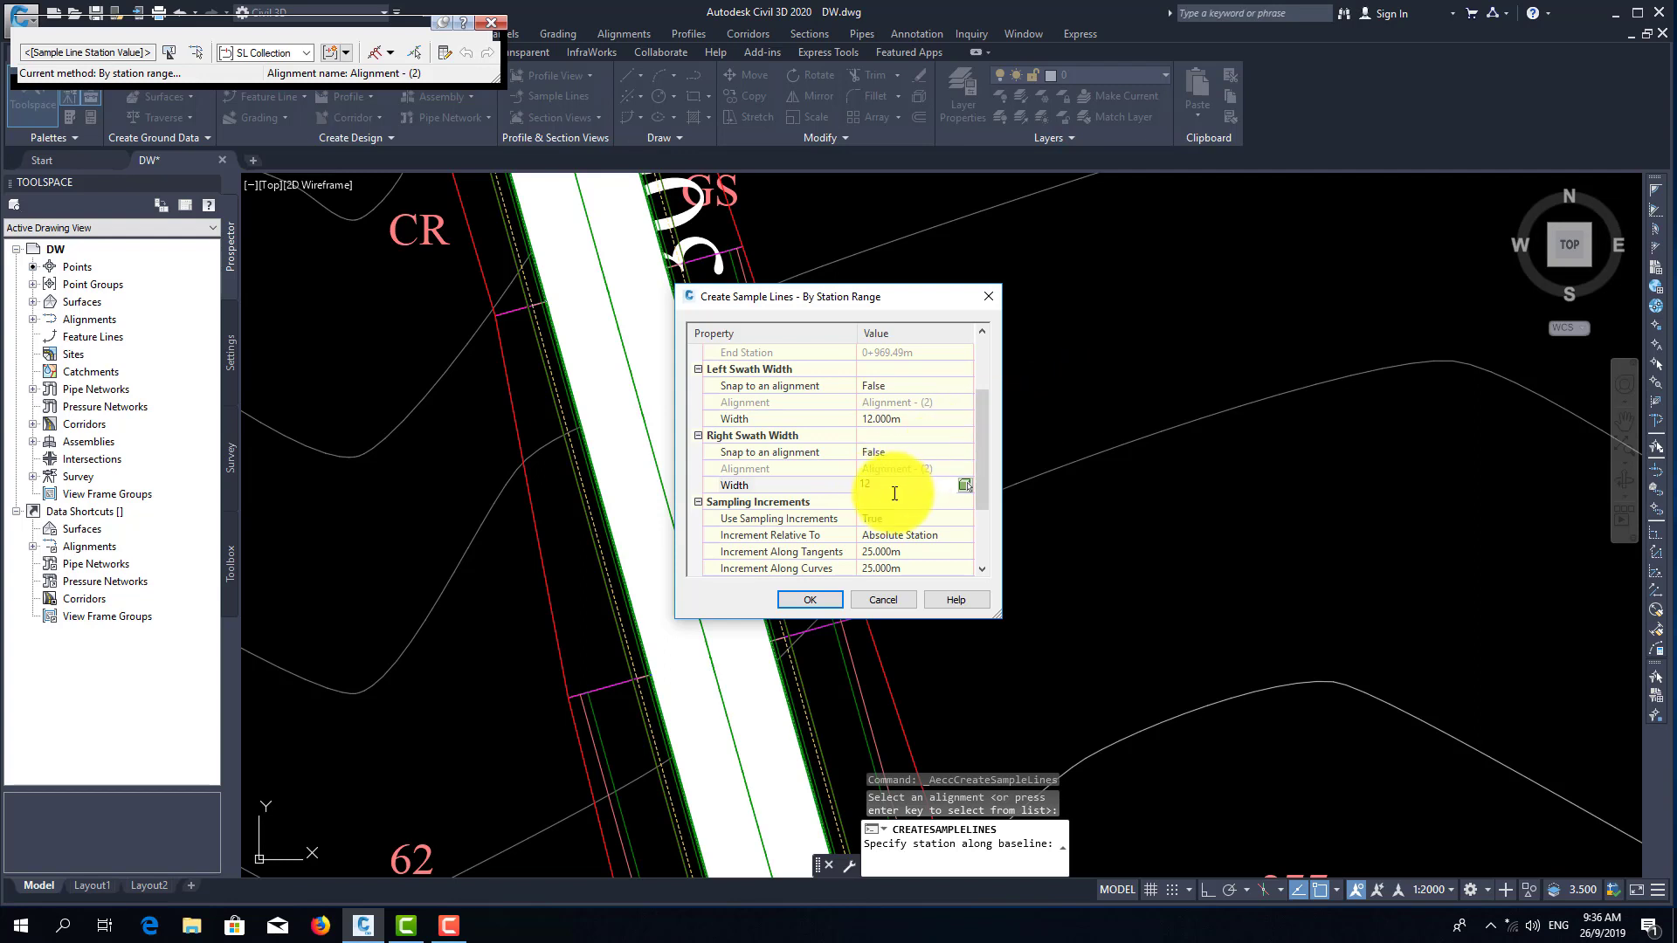
left_click(891, 506)
- Generate the sample lines along the whole alignment at 25 m increments and finish the sample line command
left_click_drag(985, 477, 979, 510)
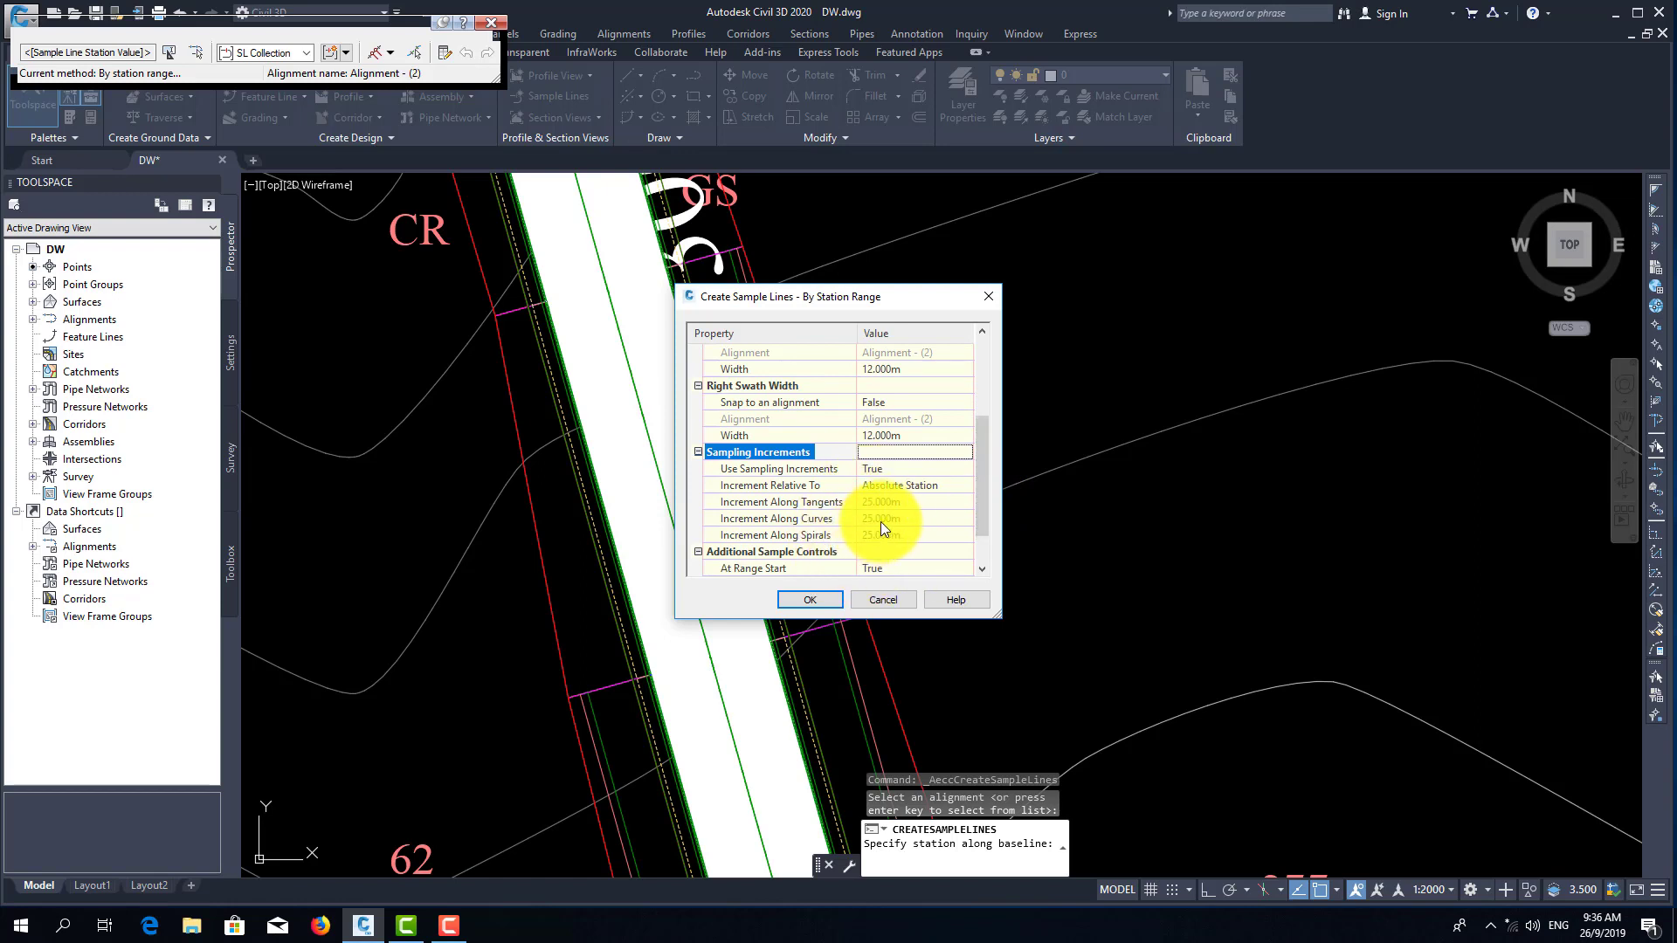
scroll(978, 511, "down", 1)
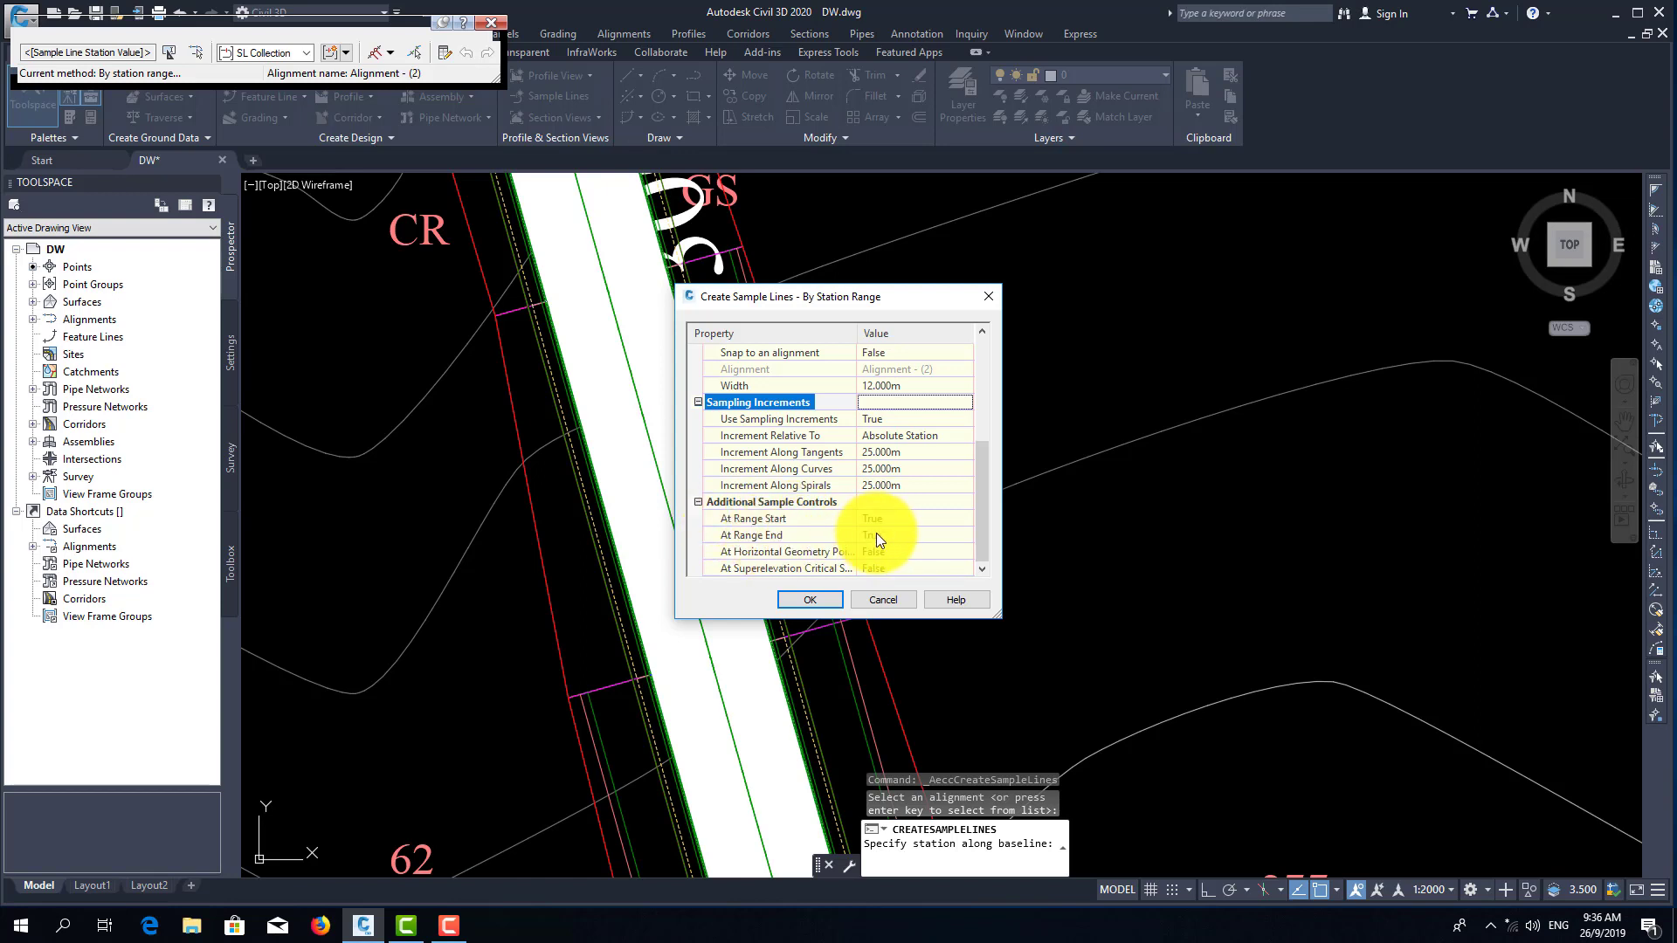
left_click(823, 601)
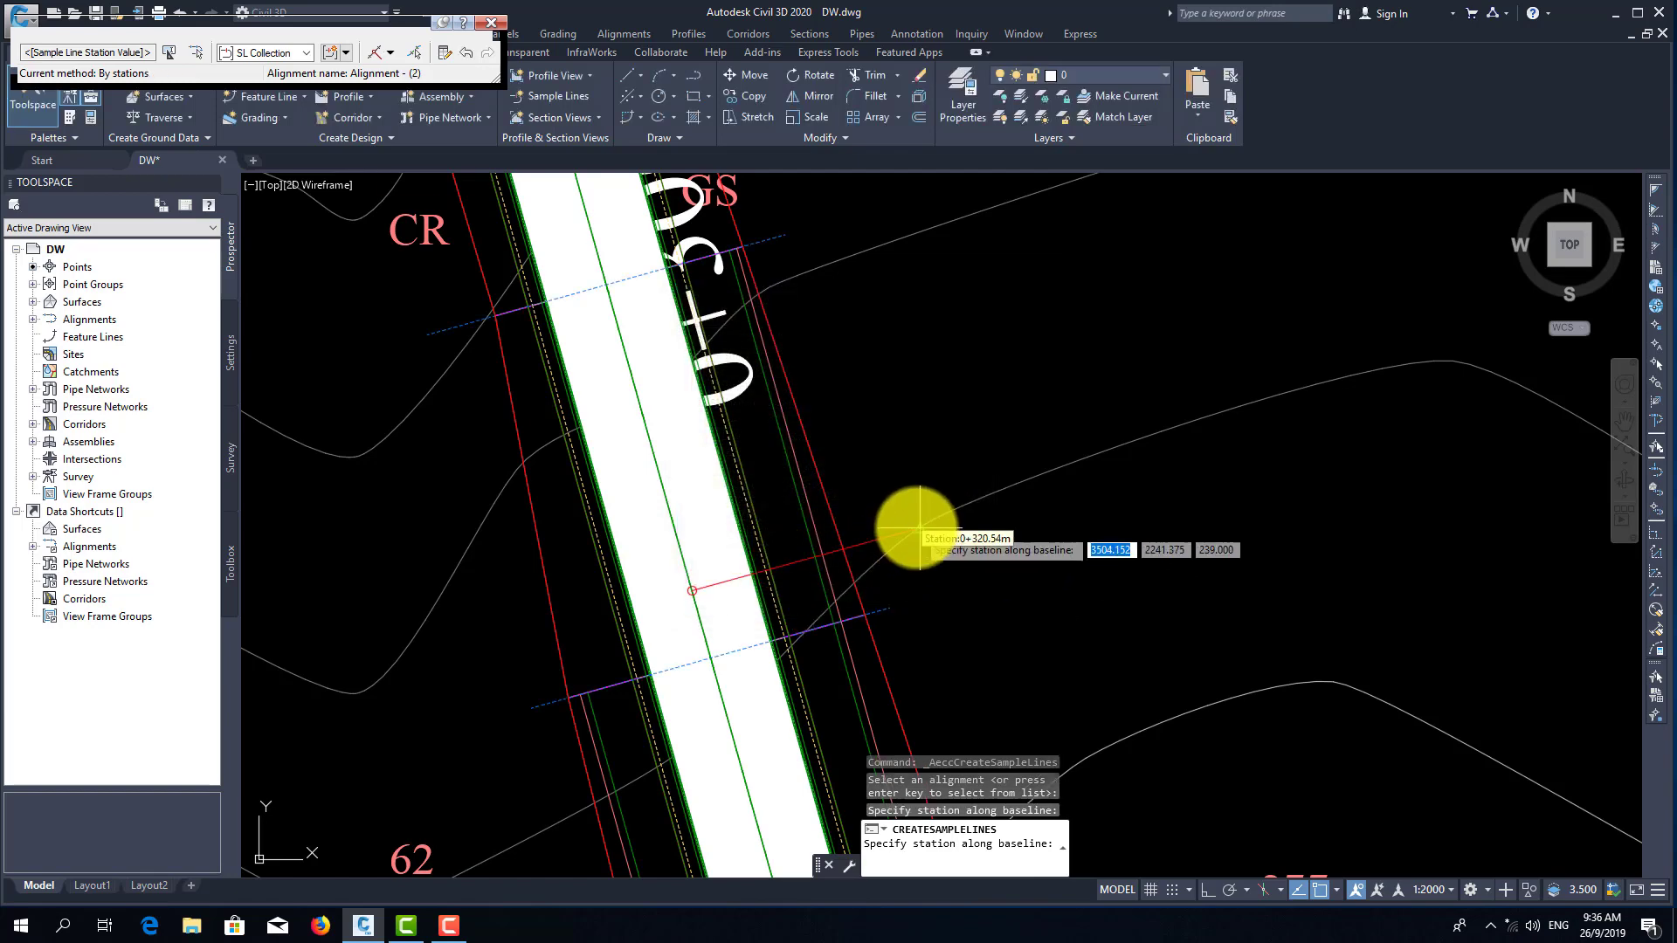
key("Return")
scroll(916, 526, "down", 3)
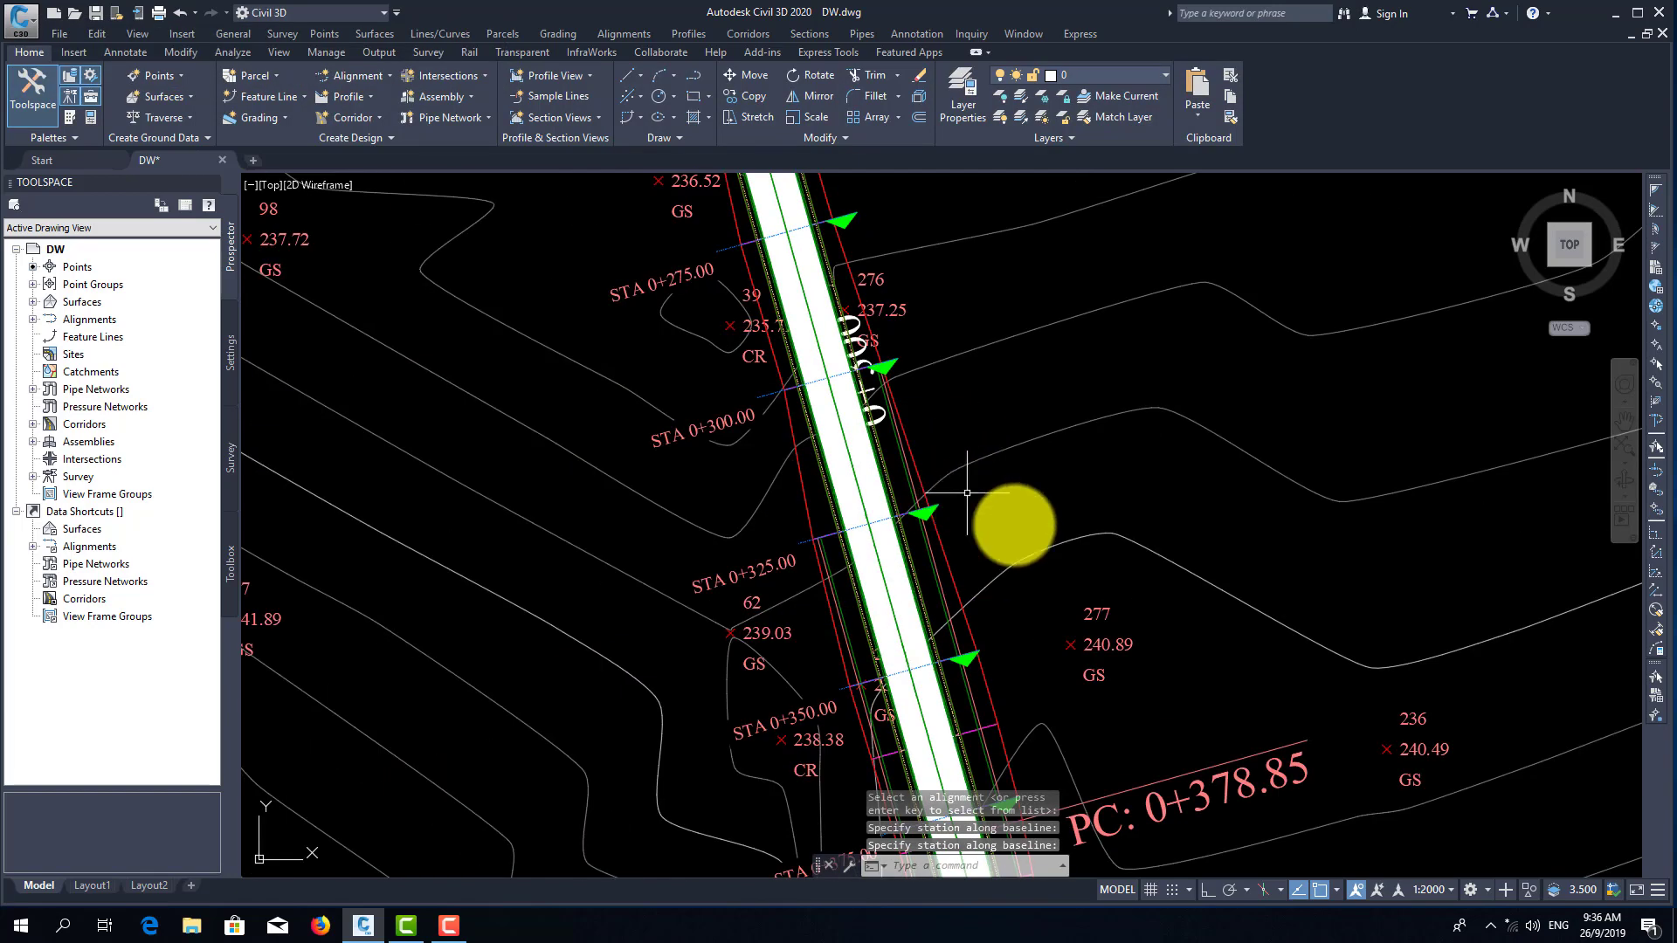
scroll(996, 622, "down", 2)
scroll(997, 623, "up", 3)
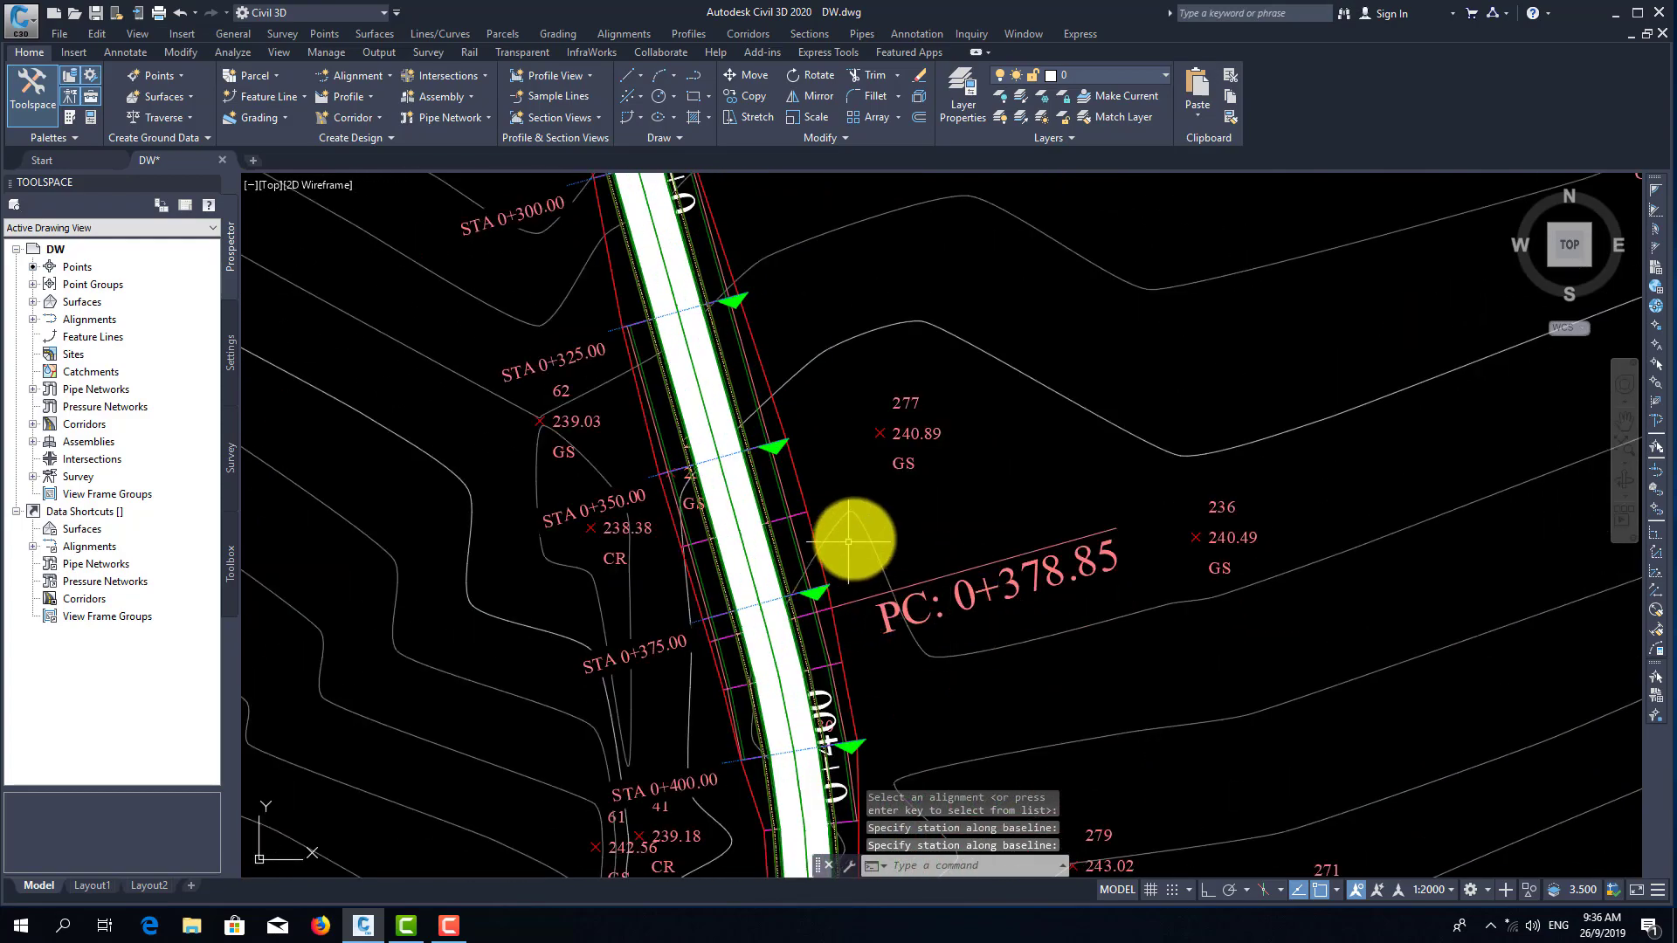
- Examine the generated sample lines along the corridor, the whole site and the profile view area
scroll(854, 540, "down", 2)
scroll(838, 678, "down", 1)
middle_click_drag(787, 844, 748, 575)
middle_click_drag(837, 718, 800, 509)
scroll(757, 630, "up", 2)
scroll(831, 504, "down", 2)
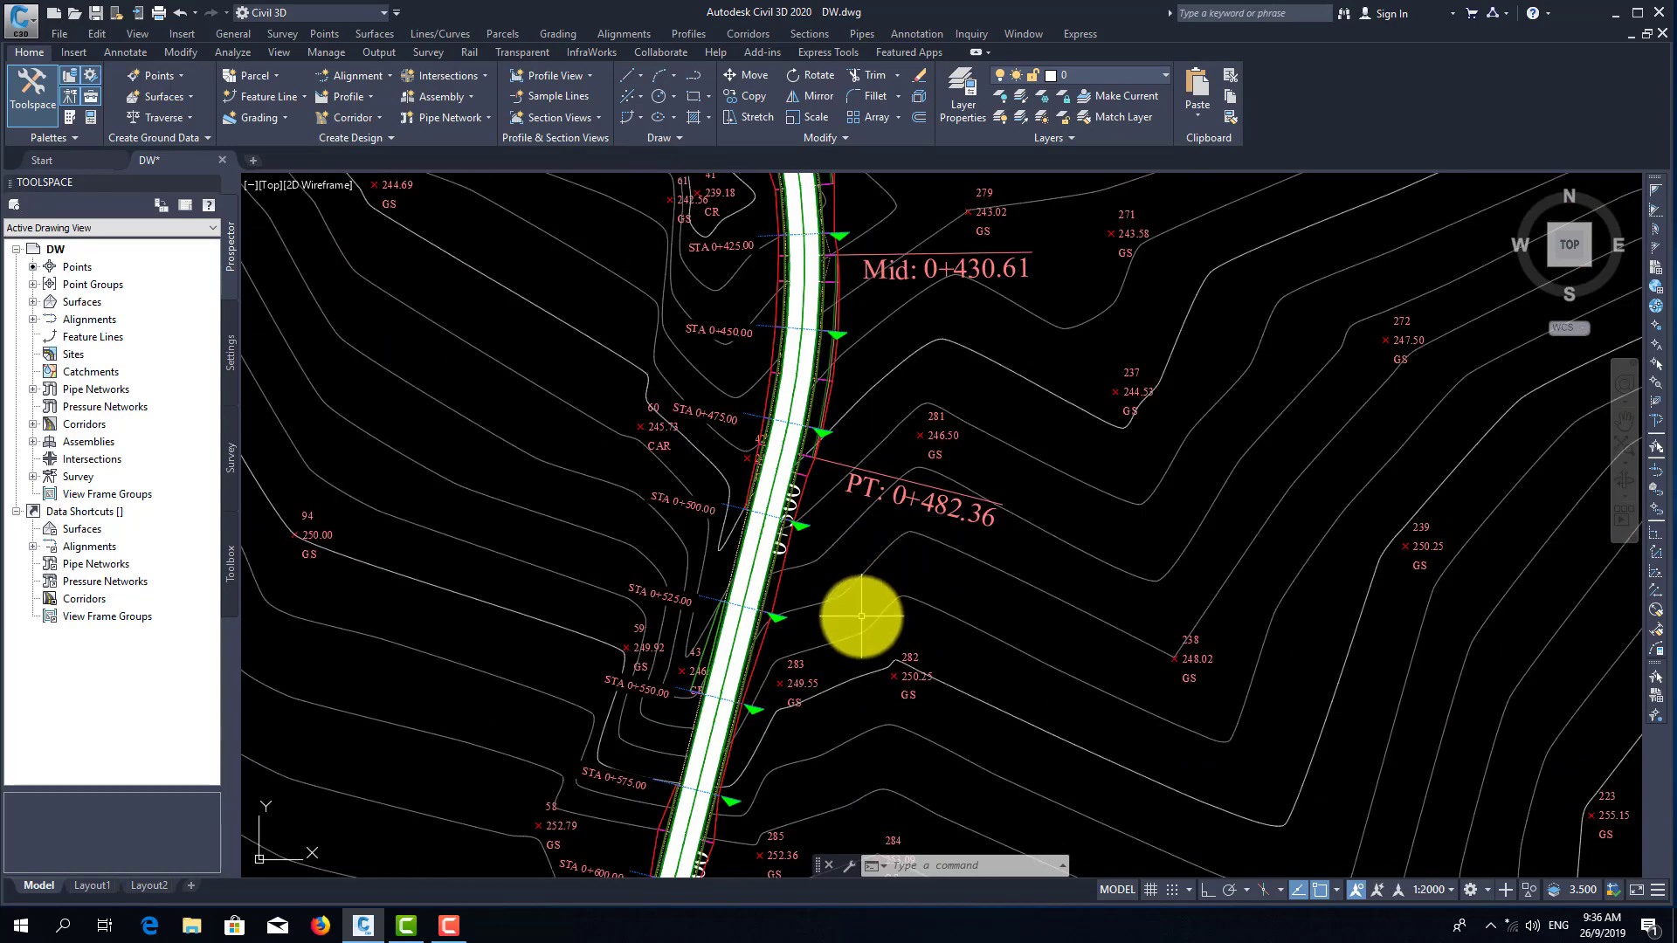
scroll(961, 602, "down", 4)
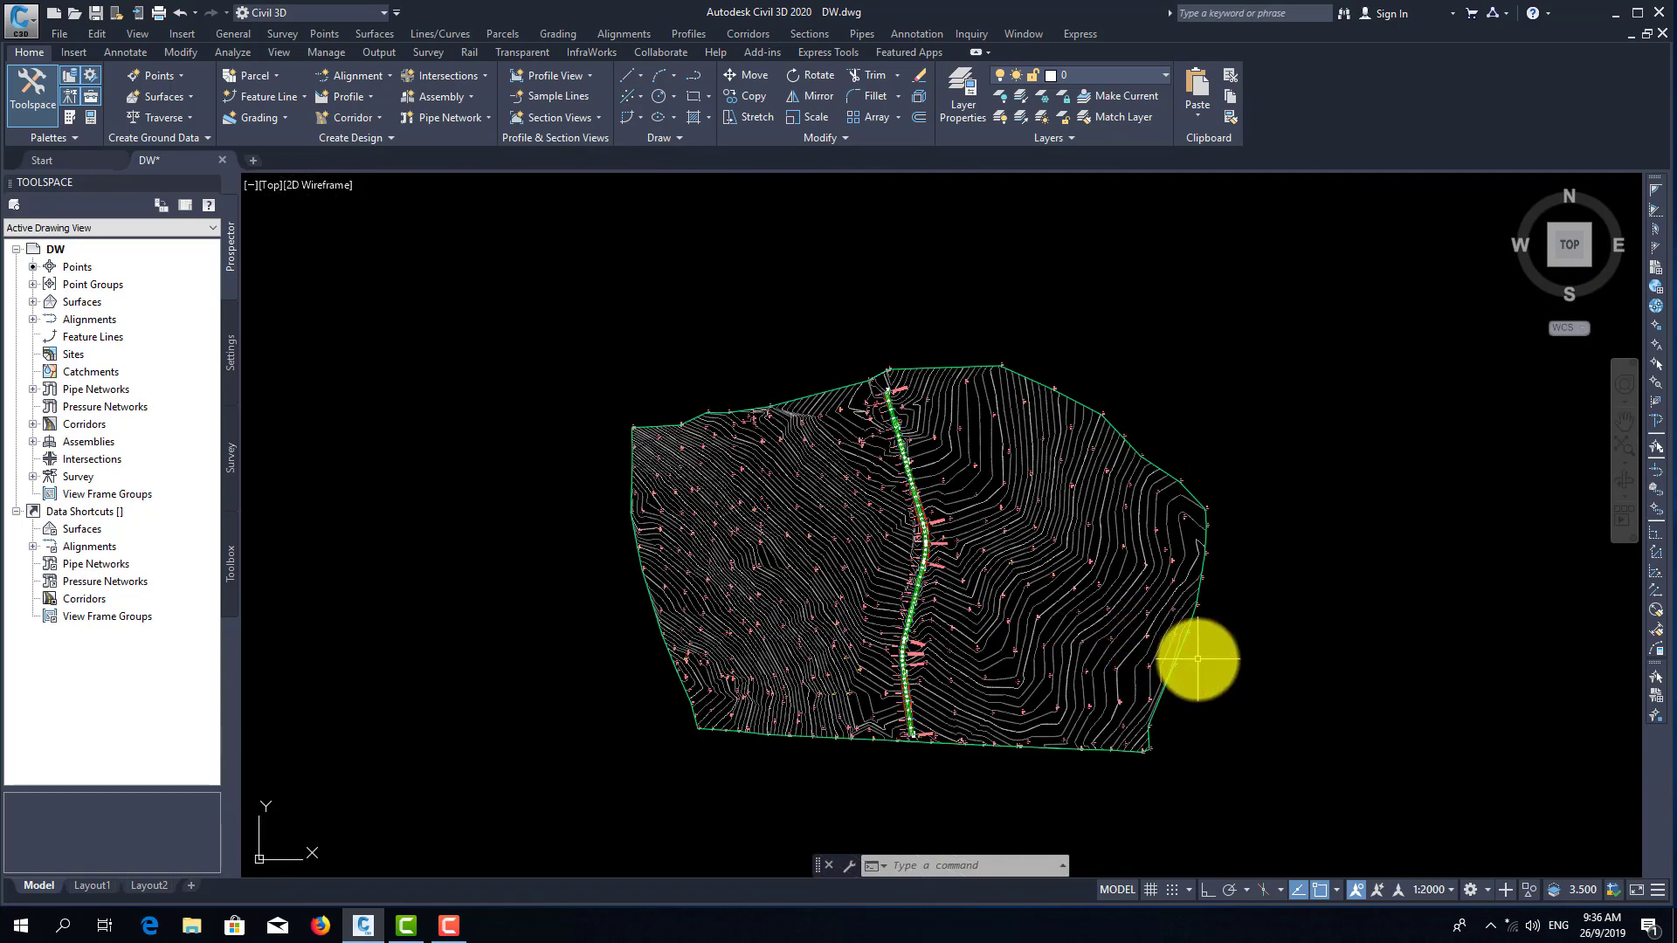
middle_click_drag(1258, 651, 760, 539)
middle_click_drag(929, 588, 809, 582)
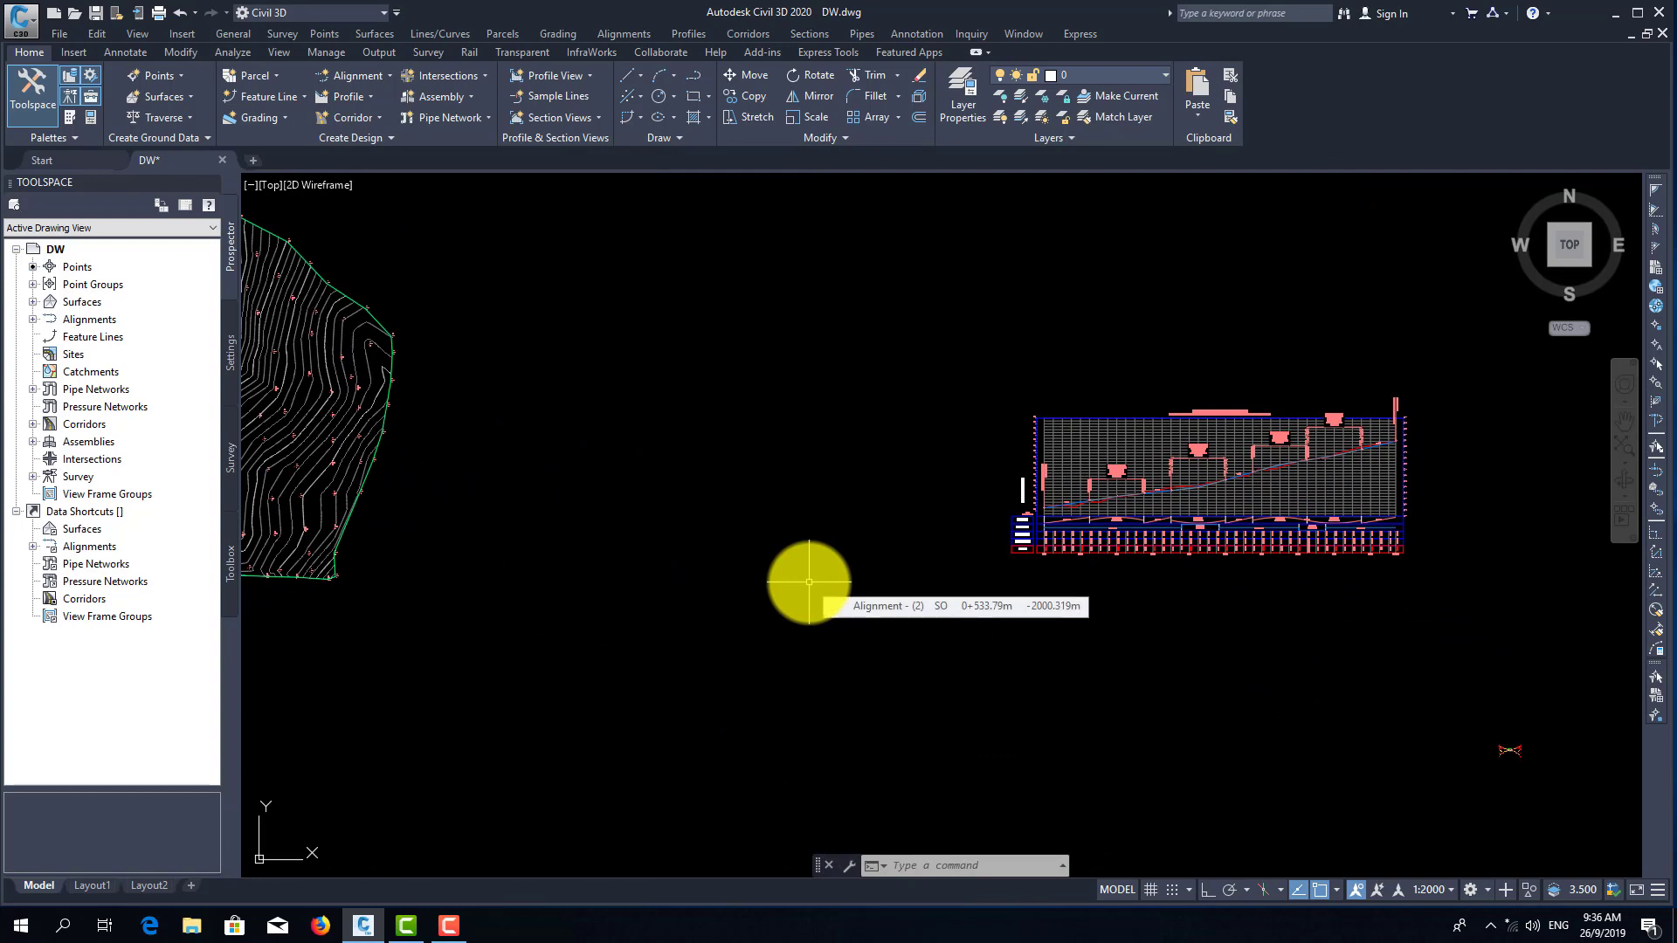
middle_click_drag(1111, 676, 536, 558)
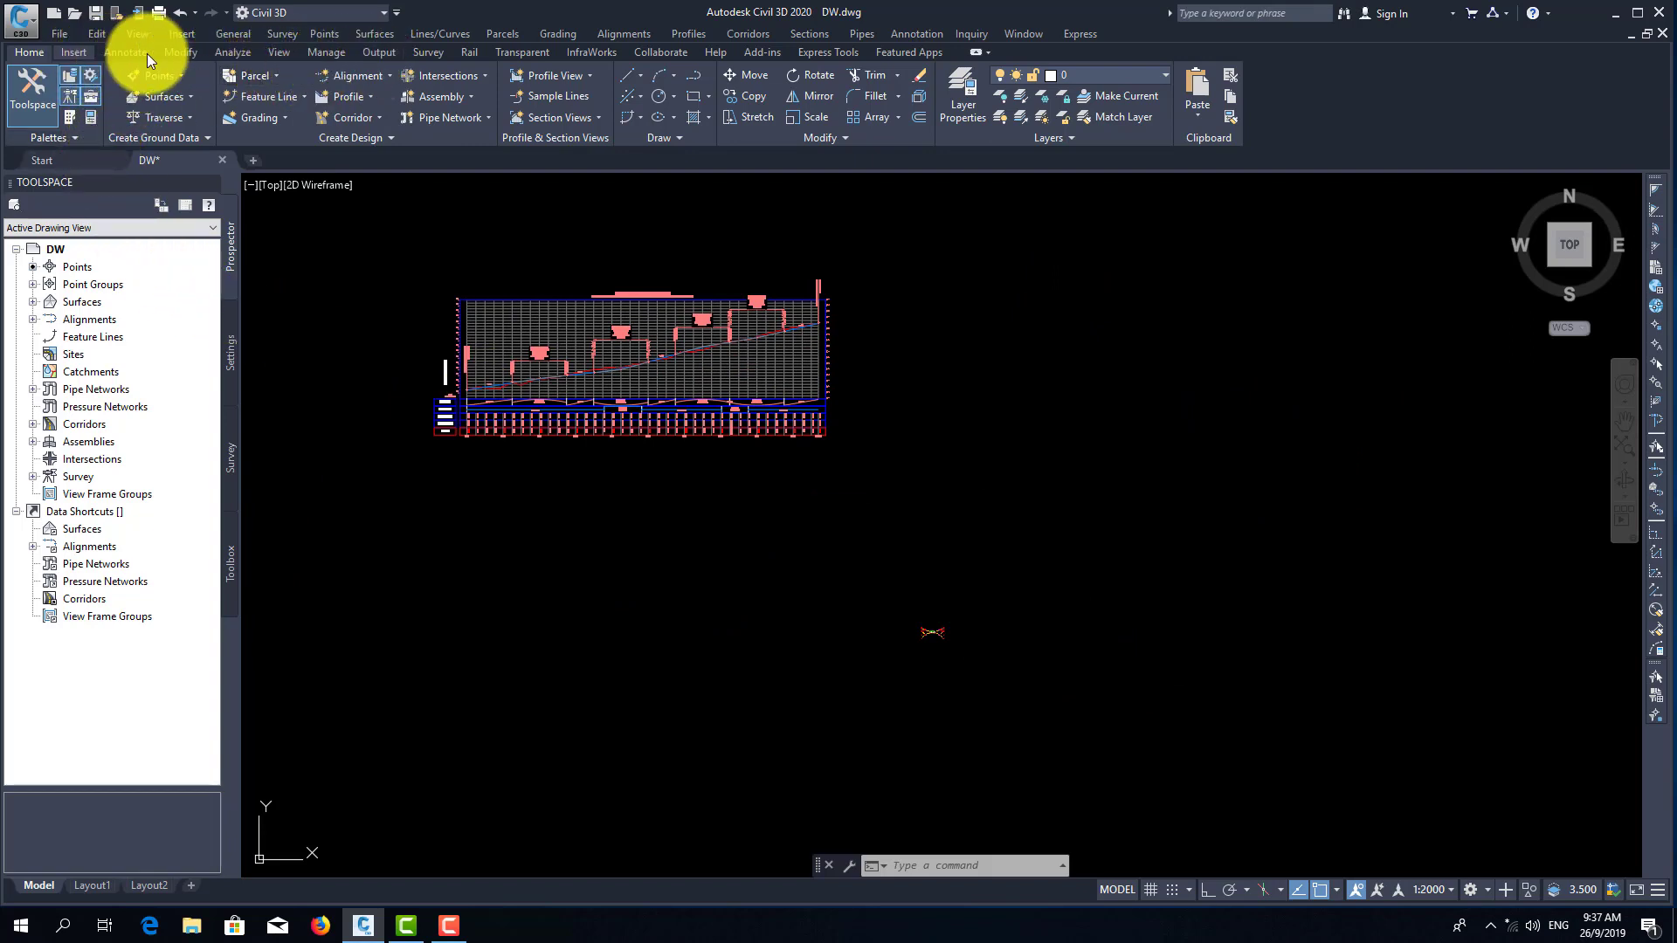
- Start computing materials for Alignment - (2) using the SL Collection - 3 sample line group
left_click(226, 54)
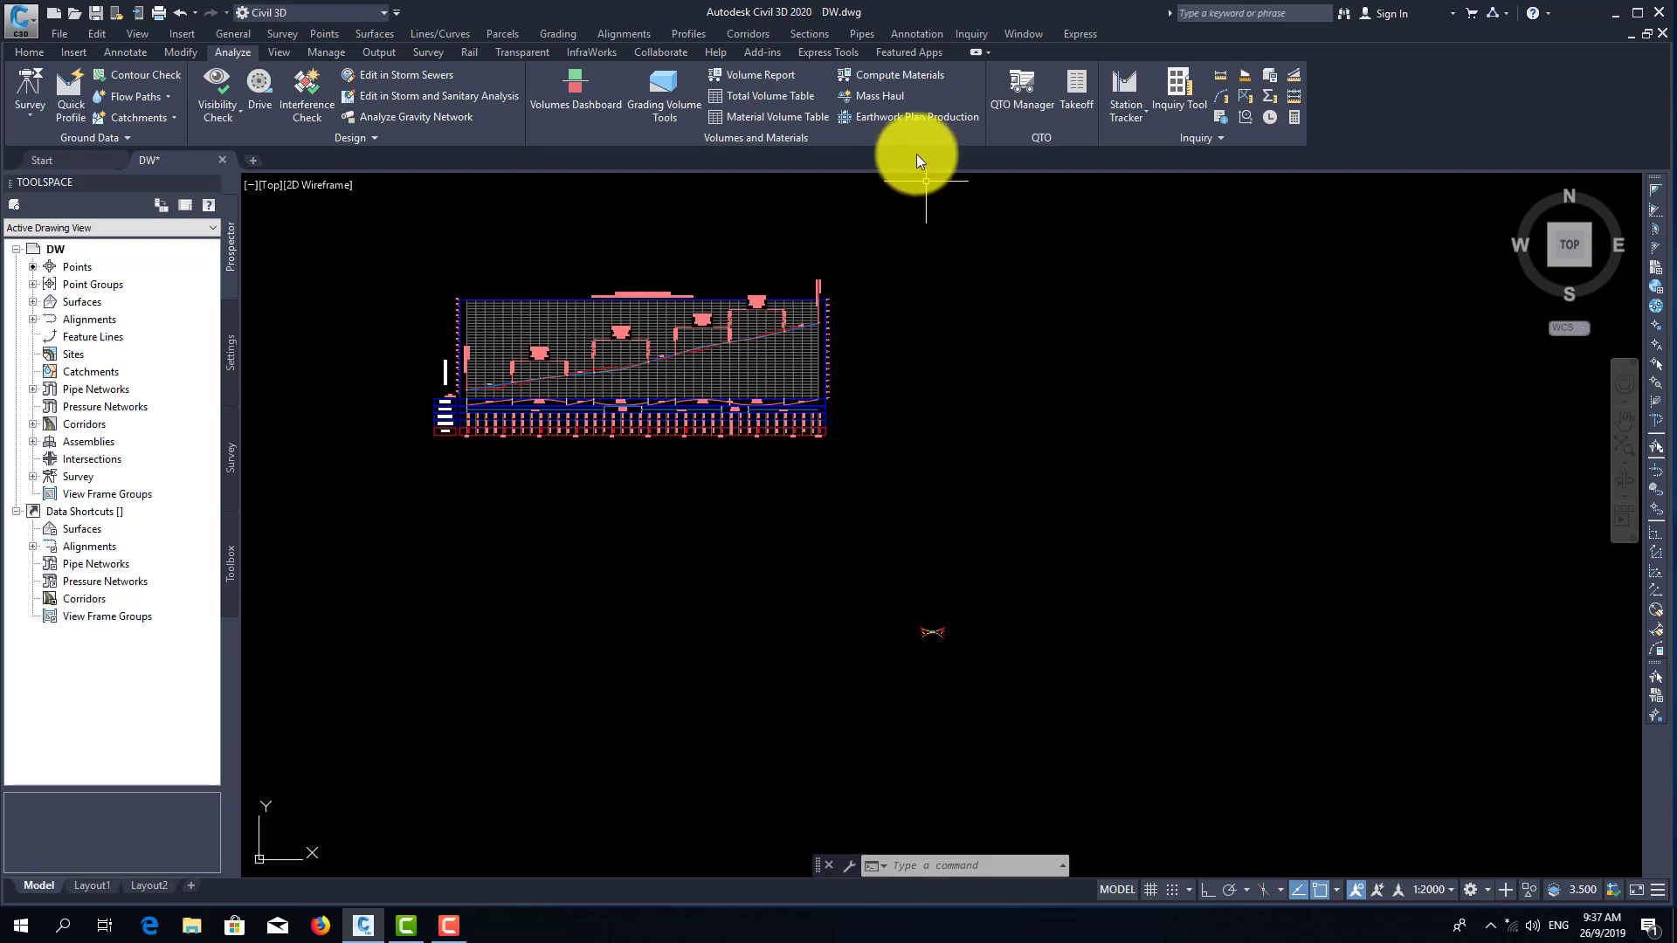
left_click(901, 75)
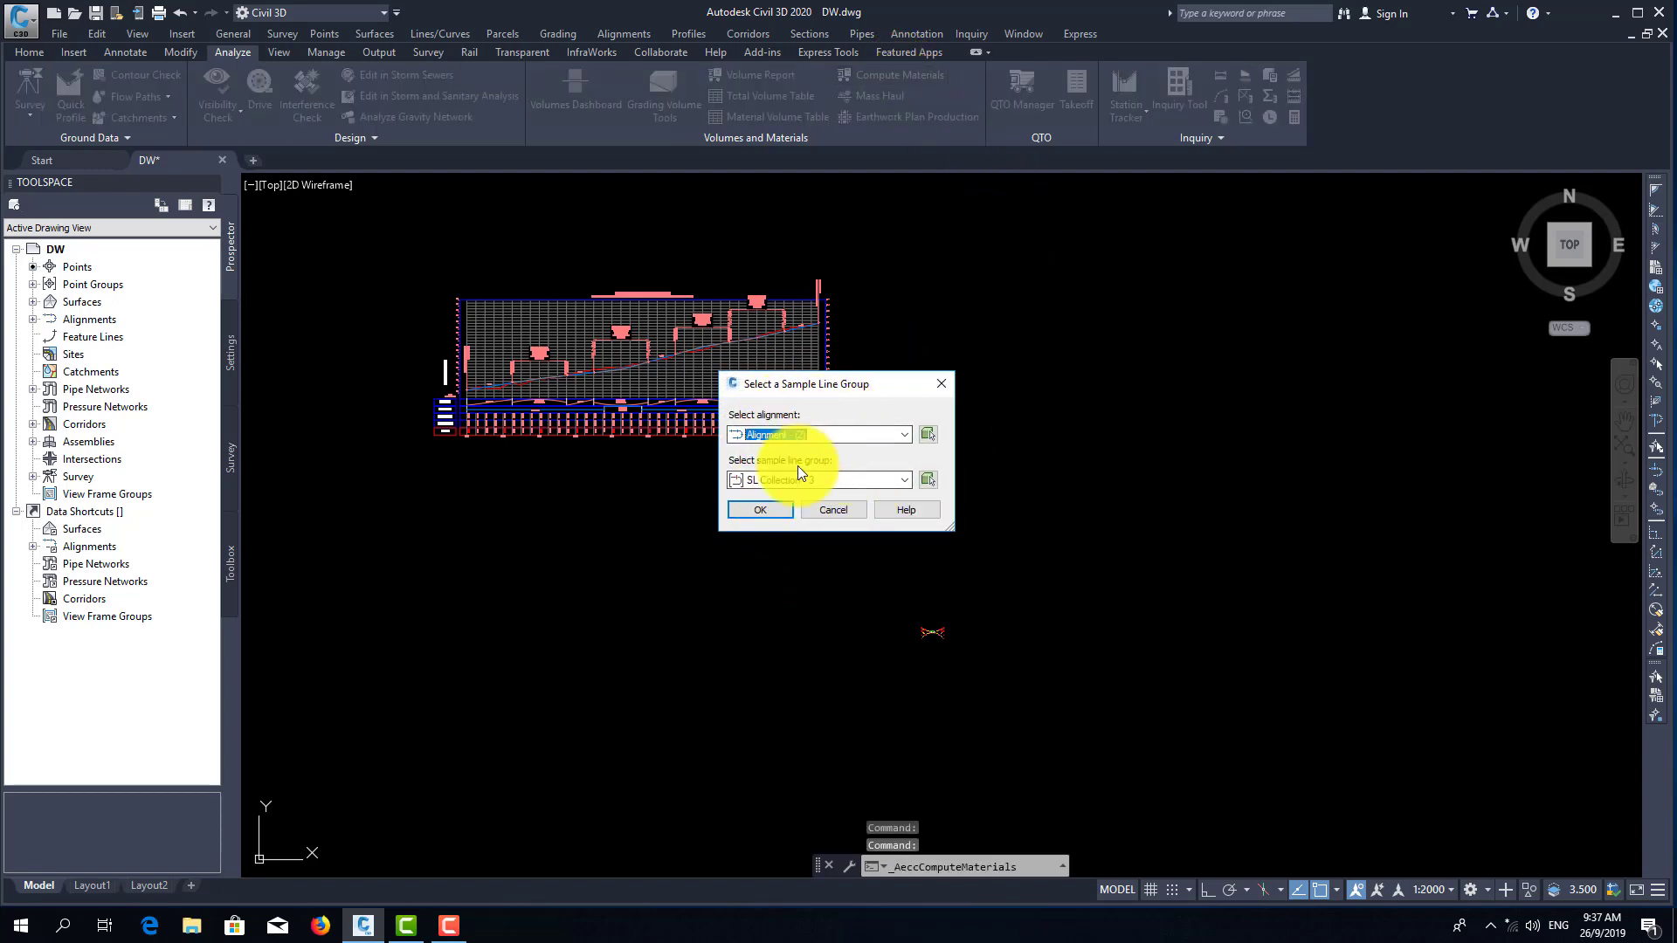
left_click(791, 434)
left_click(791, 433)
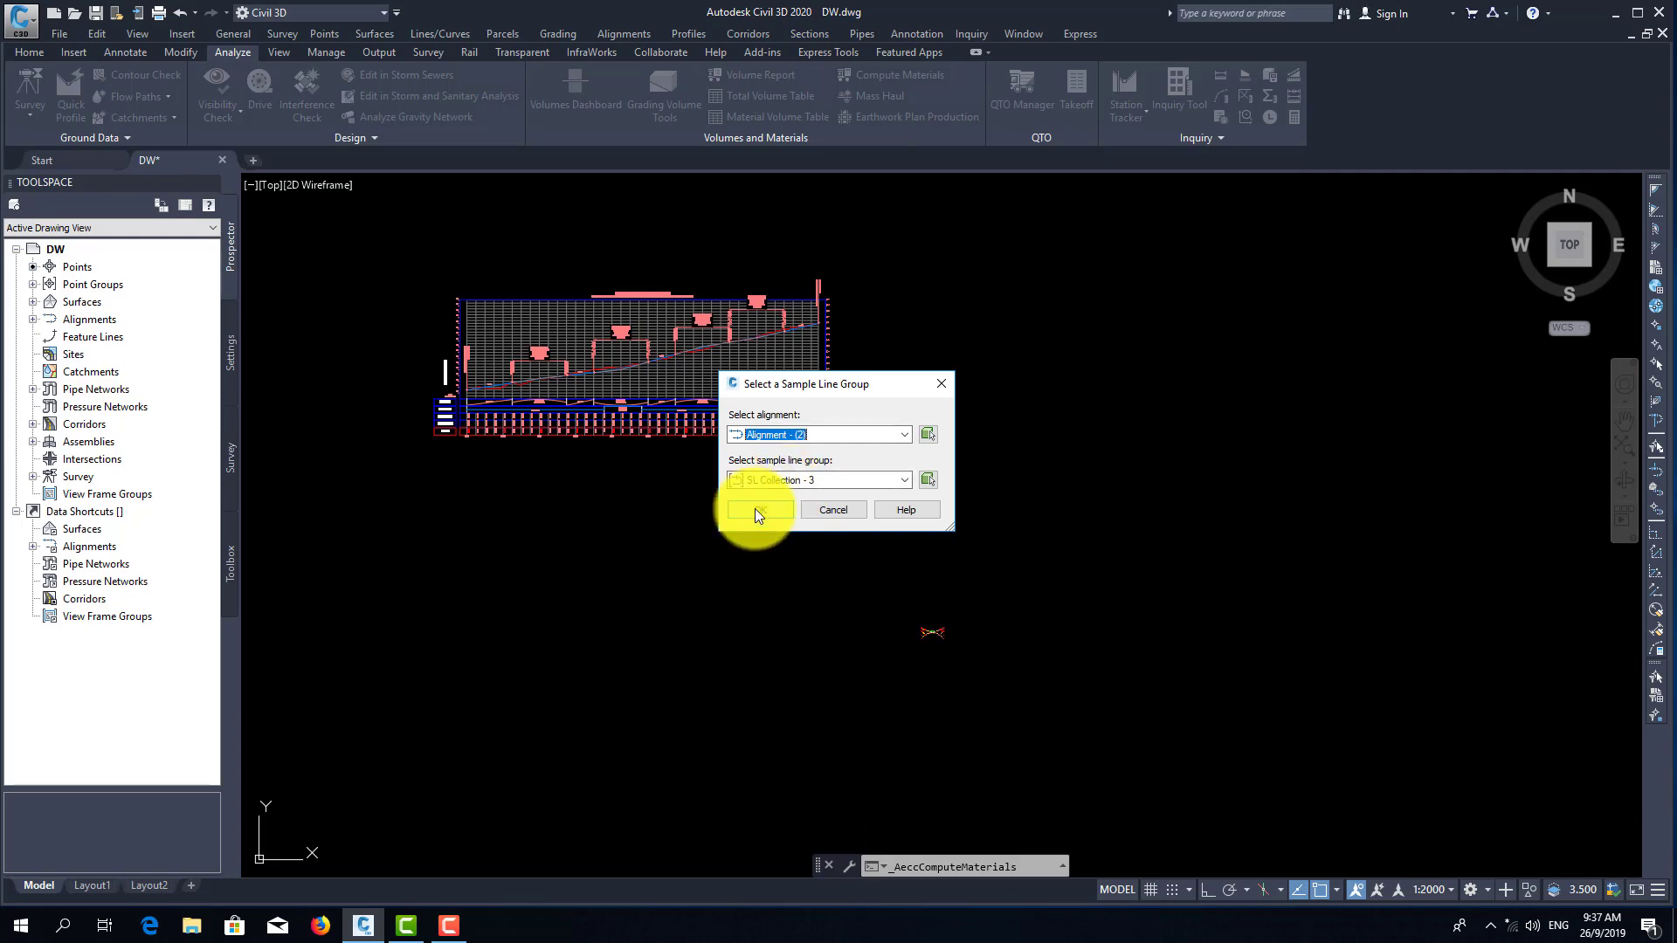
left_click(768, 479)
left_click(768, 480)
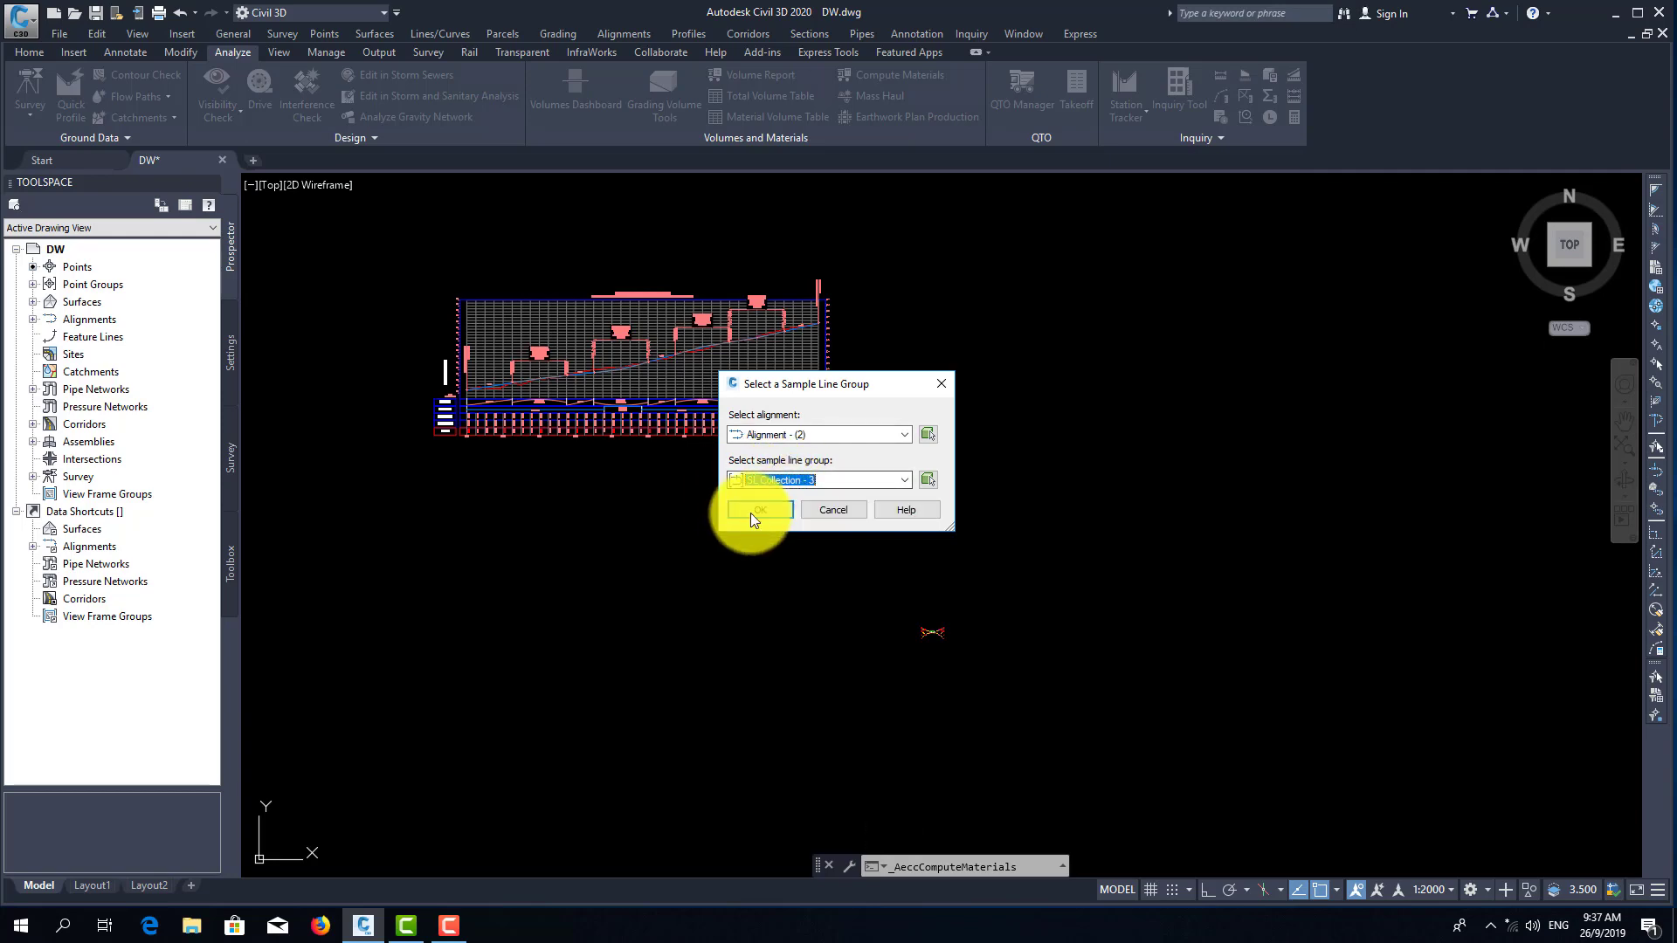
left_click(752, 510)
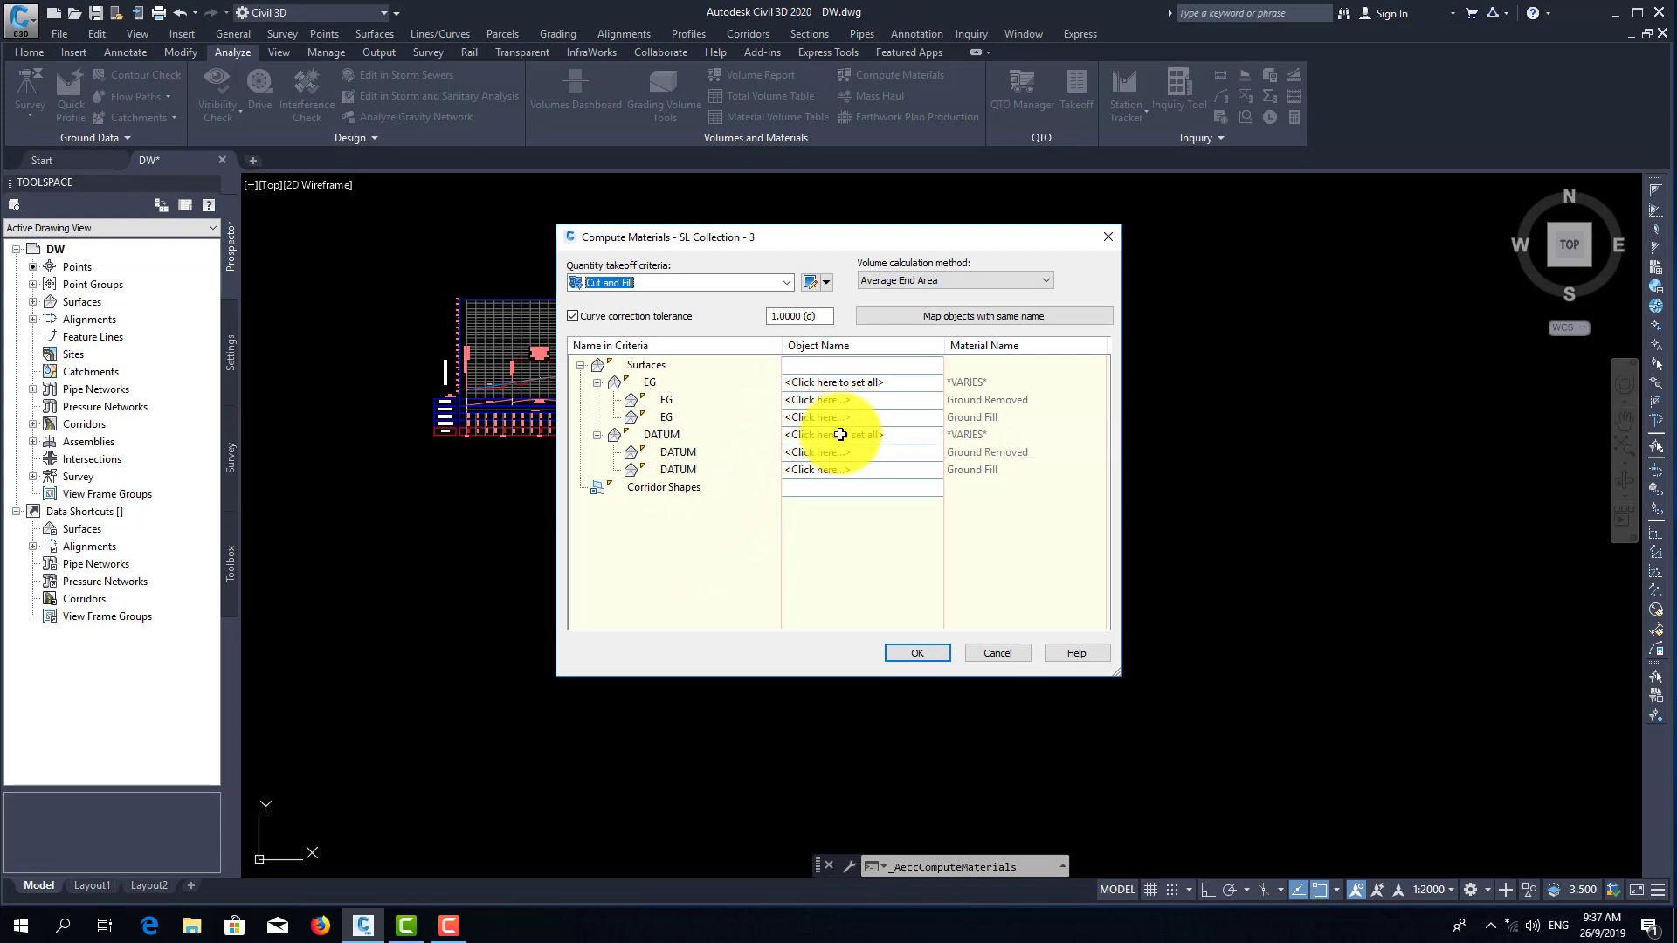
- Assign EG to the EG surfaces and Corridor - (4) Datum to the DATUM surfaces, and compute the Cut and Fill materials
left_click(864, 383)
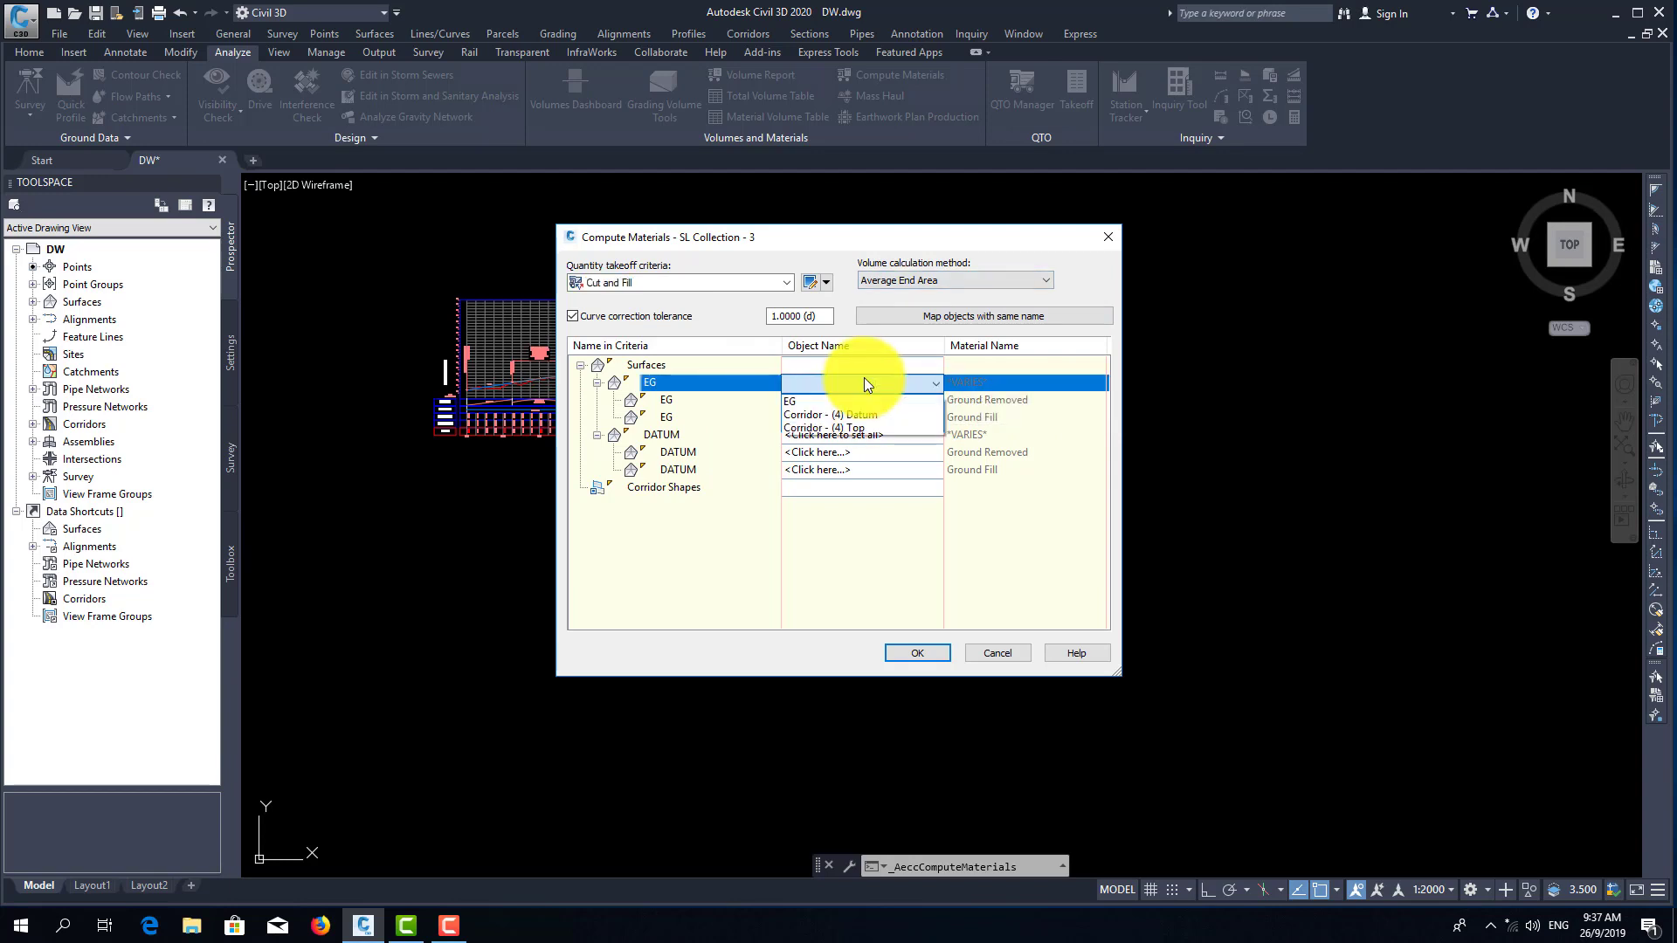
left_click(800, 400)
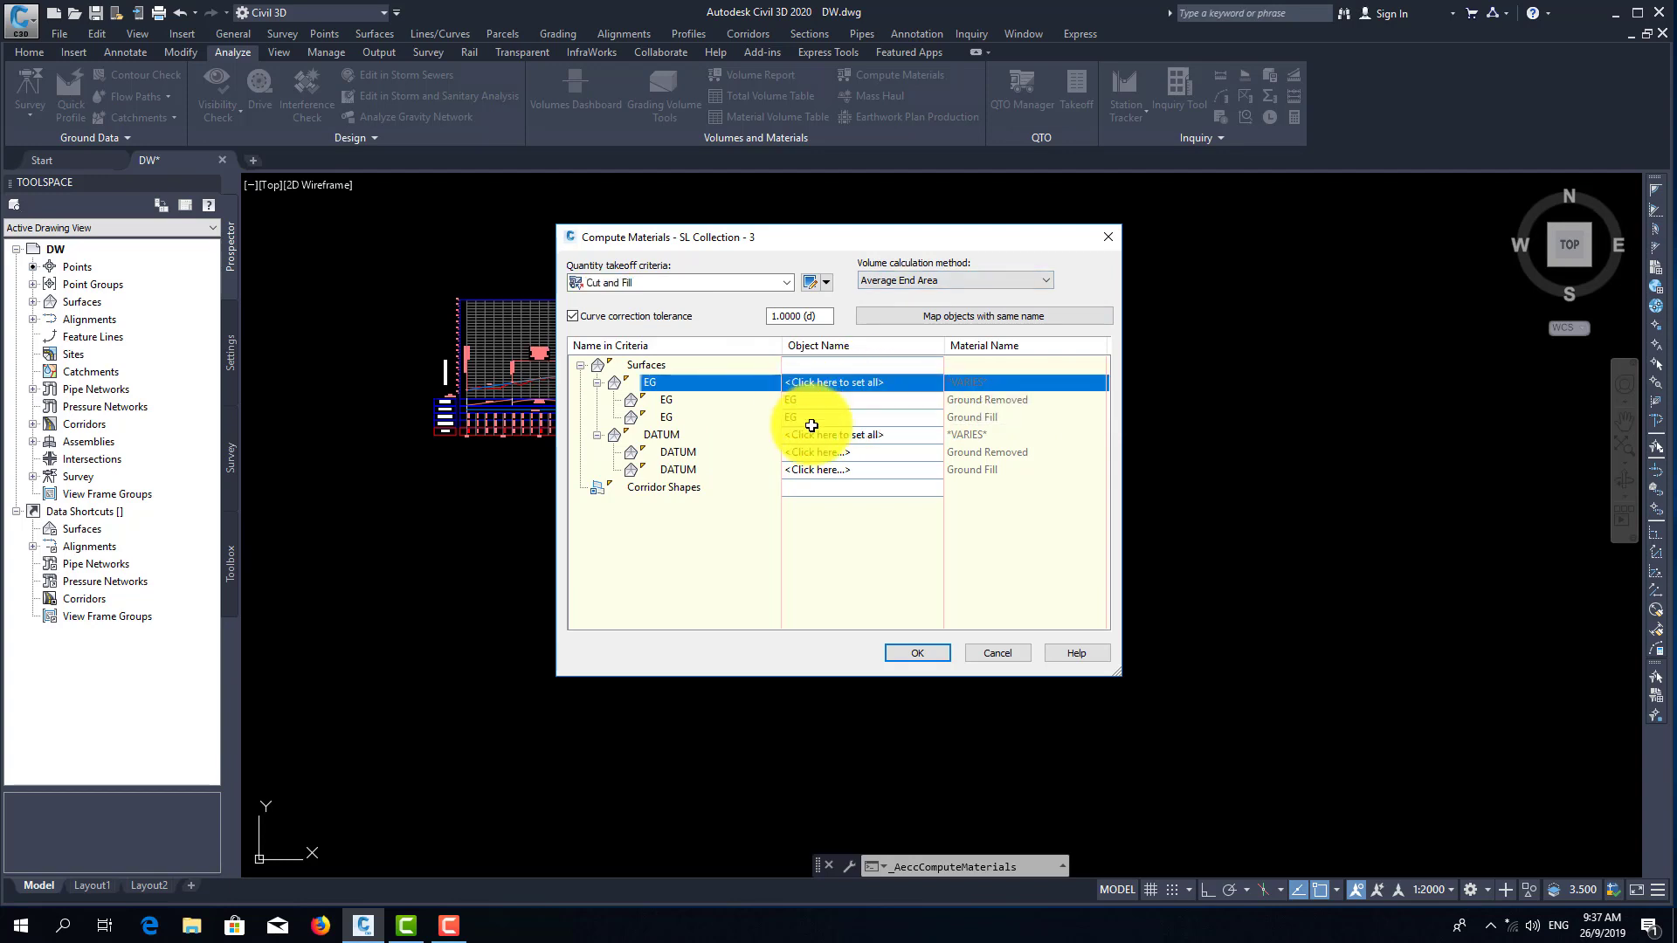
left_click(821, 434)
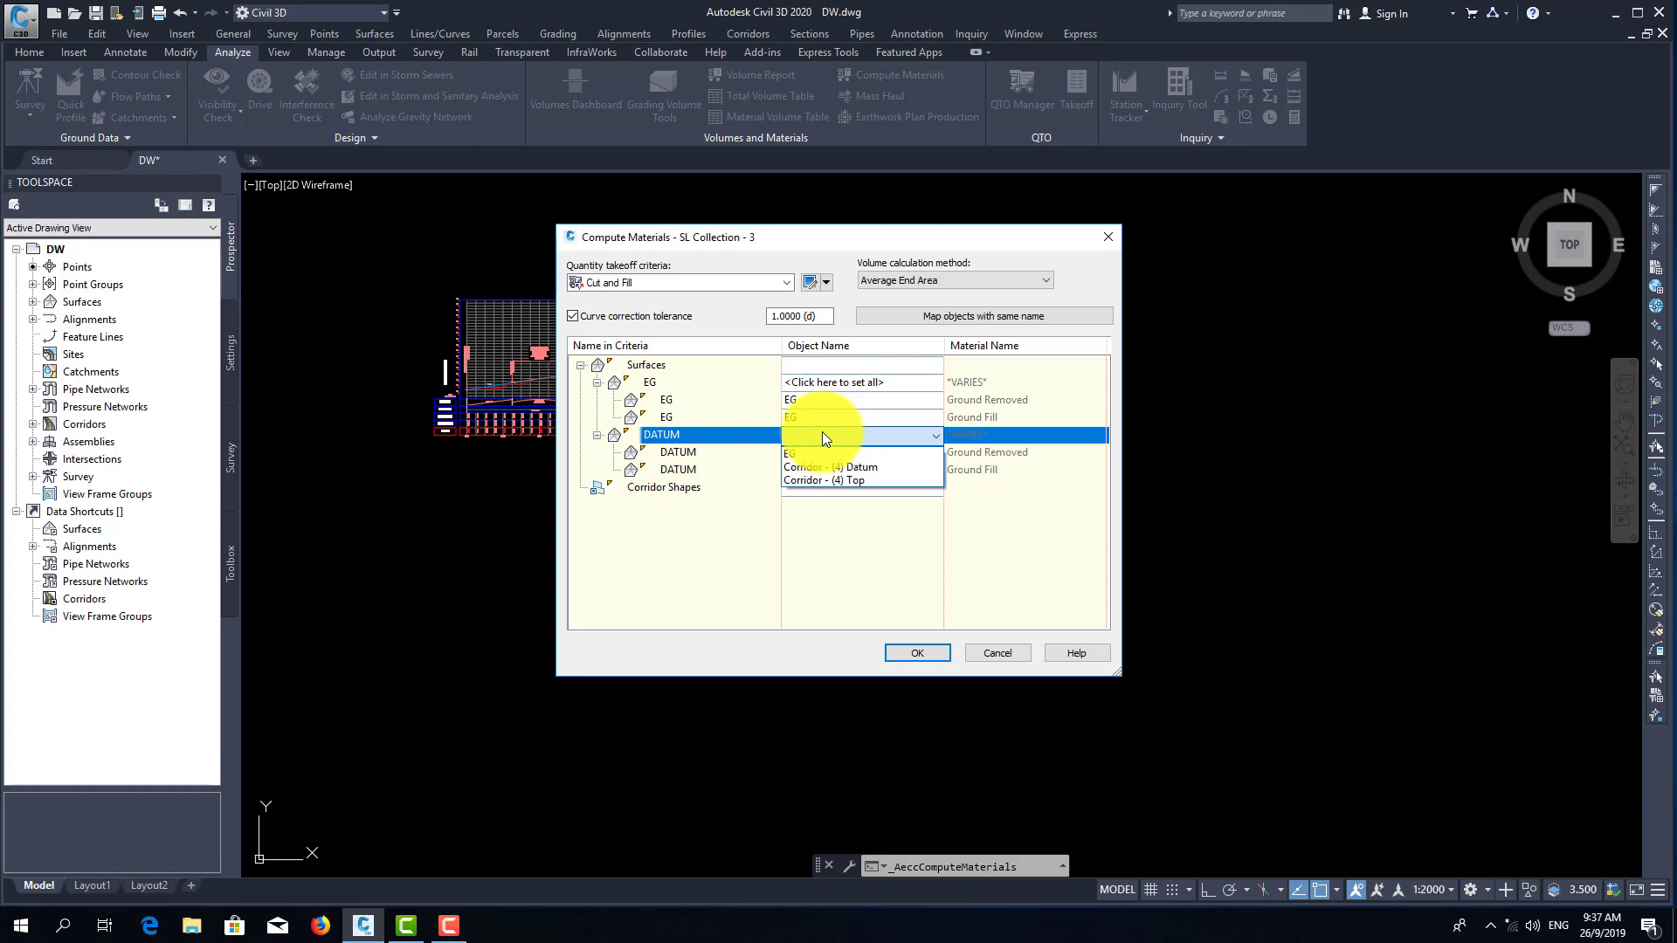
left_click(831, 465)
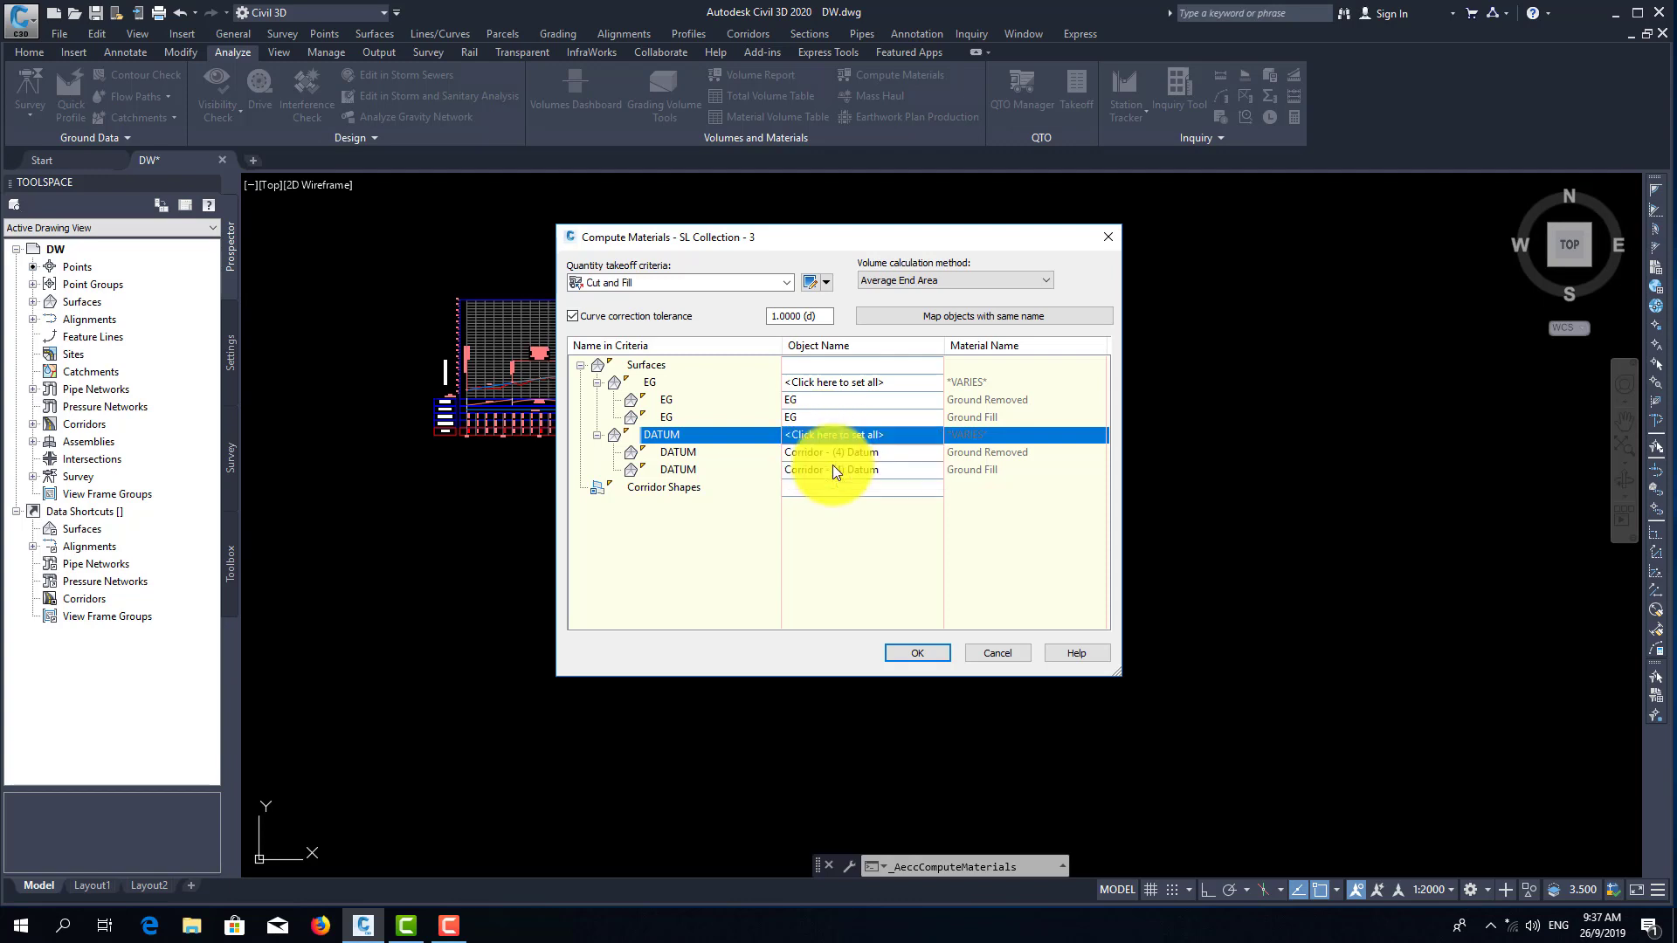
left_click(919, 653)
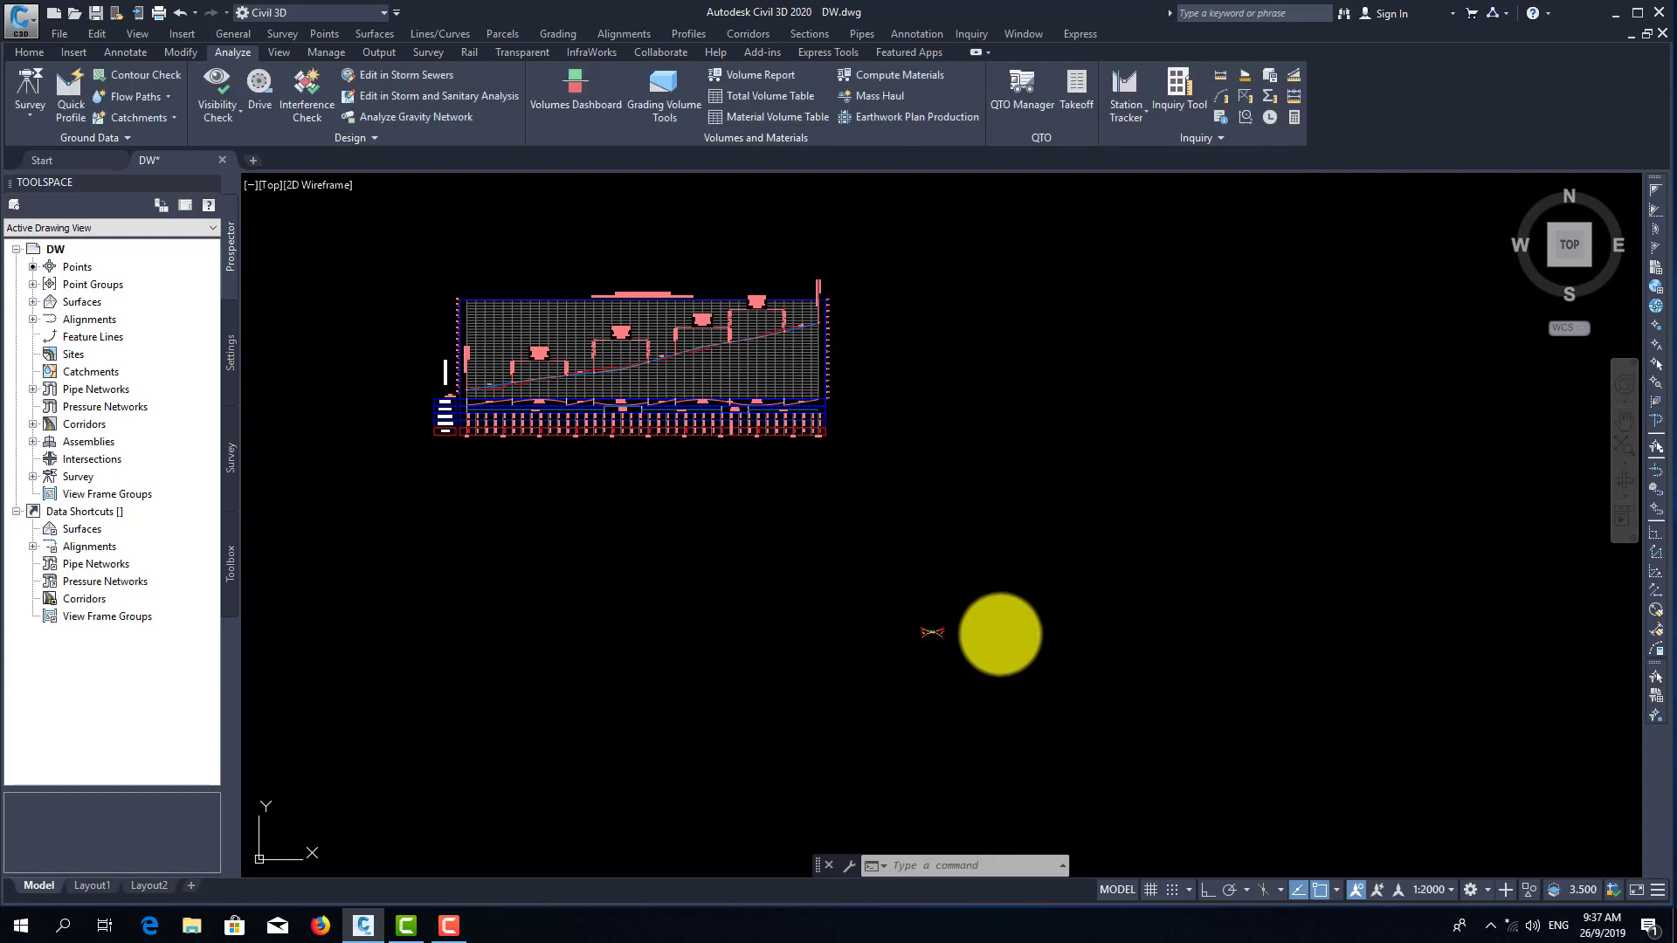
- Create a Cut and Fill total volume table from Material List - (1) and place it in the empty space beyond the assembly
mouse_move(1063, 685)
middle_mouse_down()
mouse_move(1093, 652)
mouse_move(1093, 611)
middle_mouse_up()
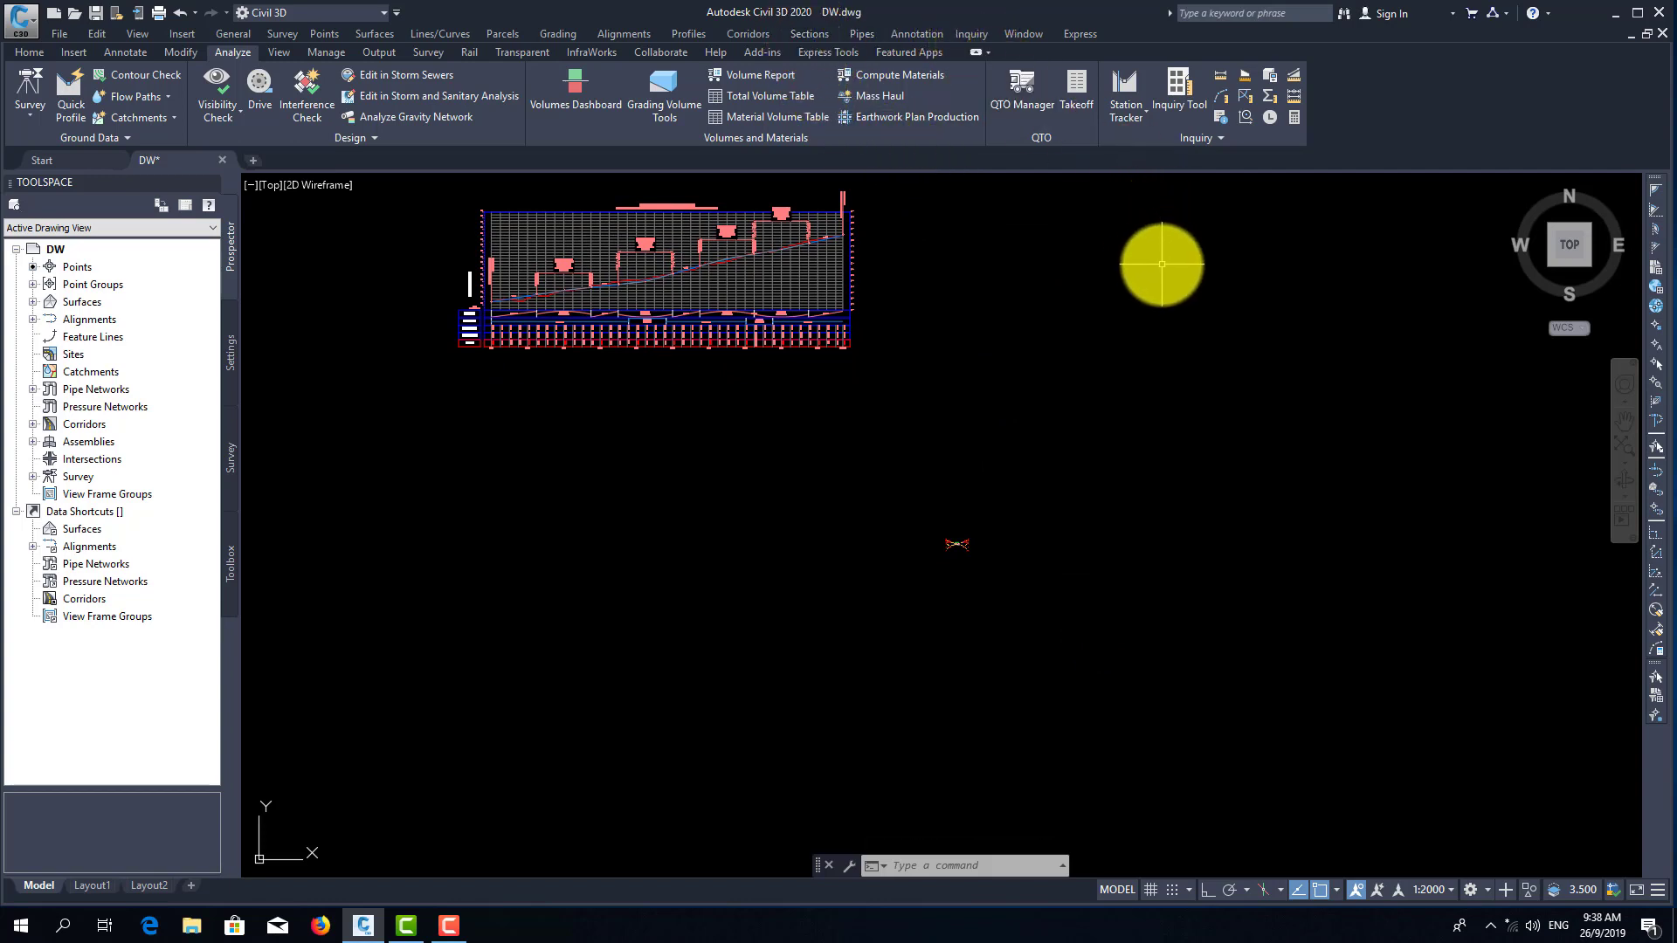
left_click(763, 97)
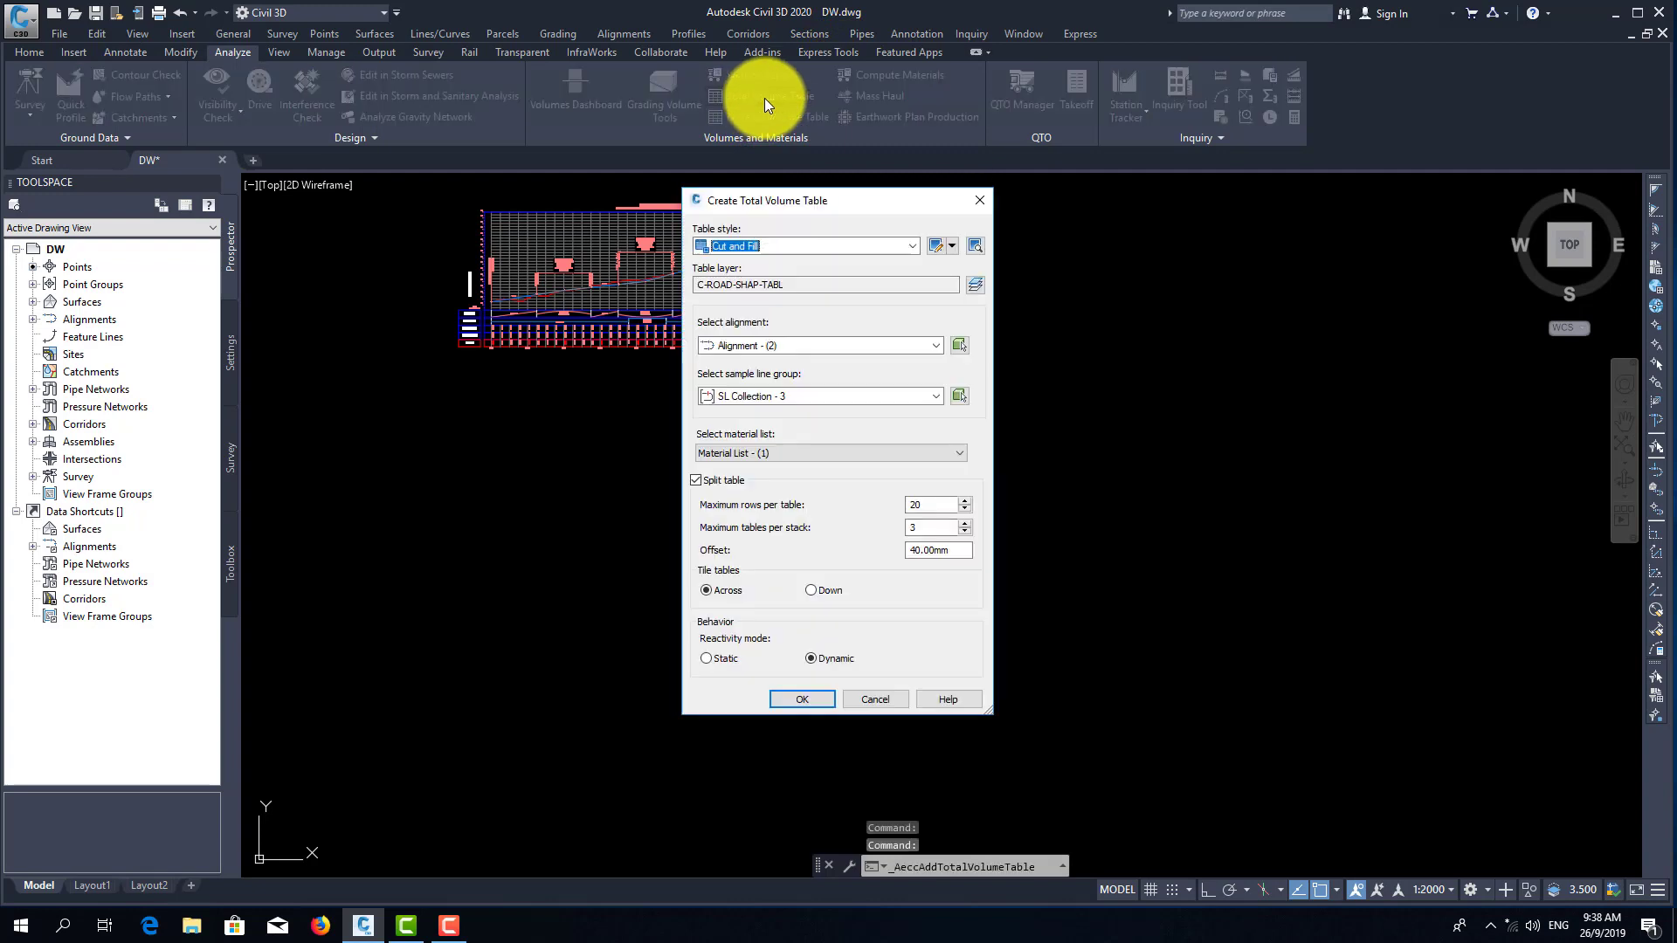
left_click(807, 699)
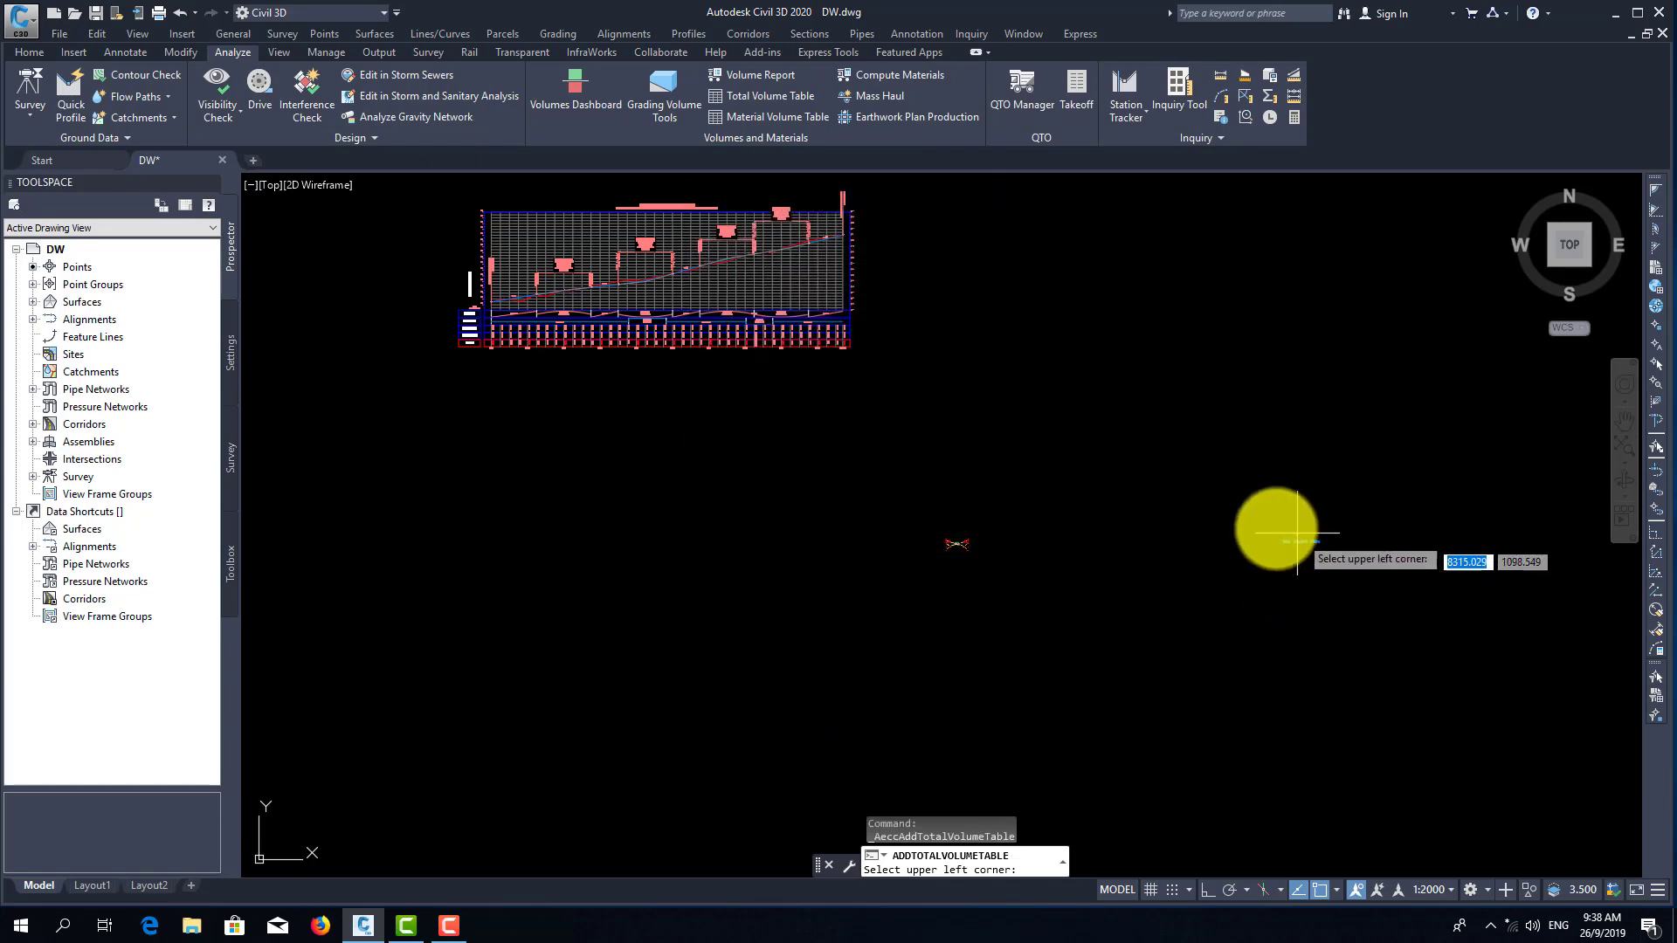
left_click(1230, 517)
scroll(1516, 617, "up", 4)
scroll(1214, 524, "down", 6)
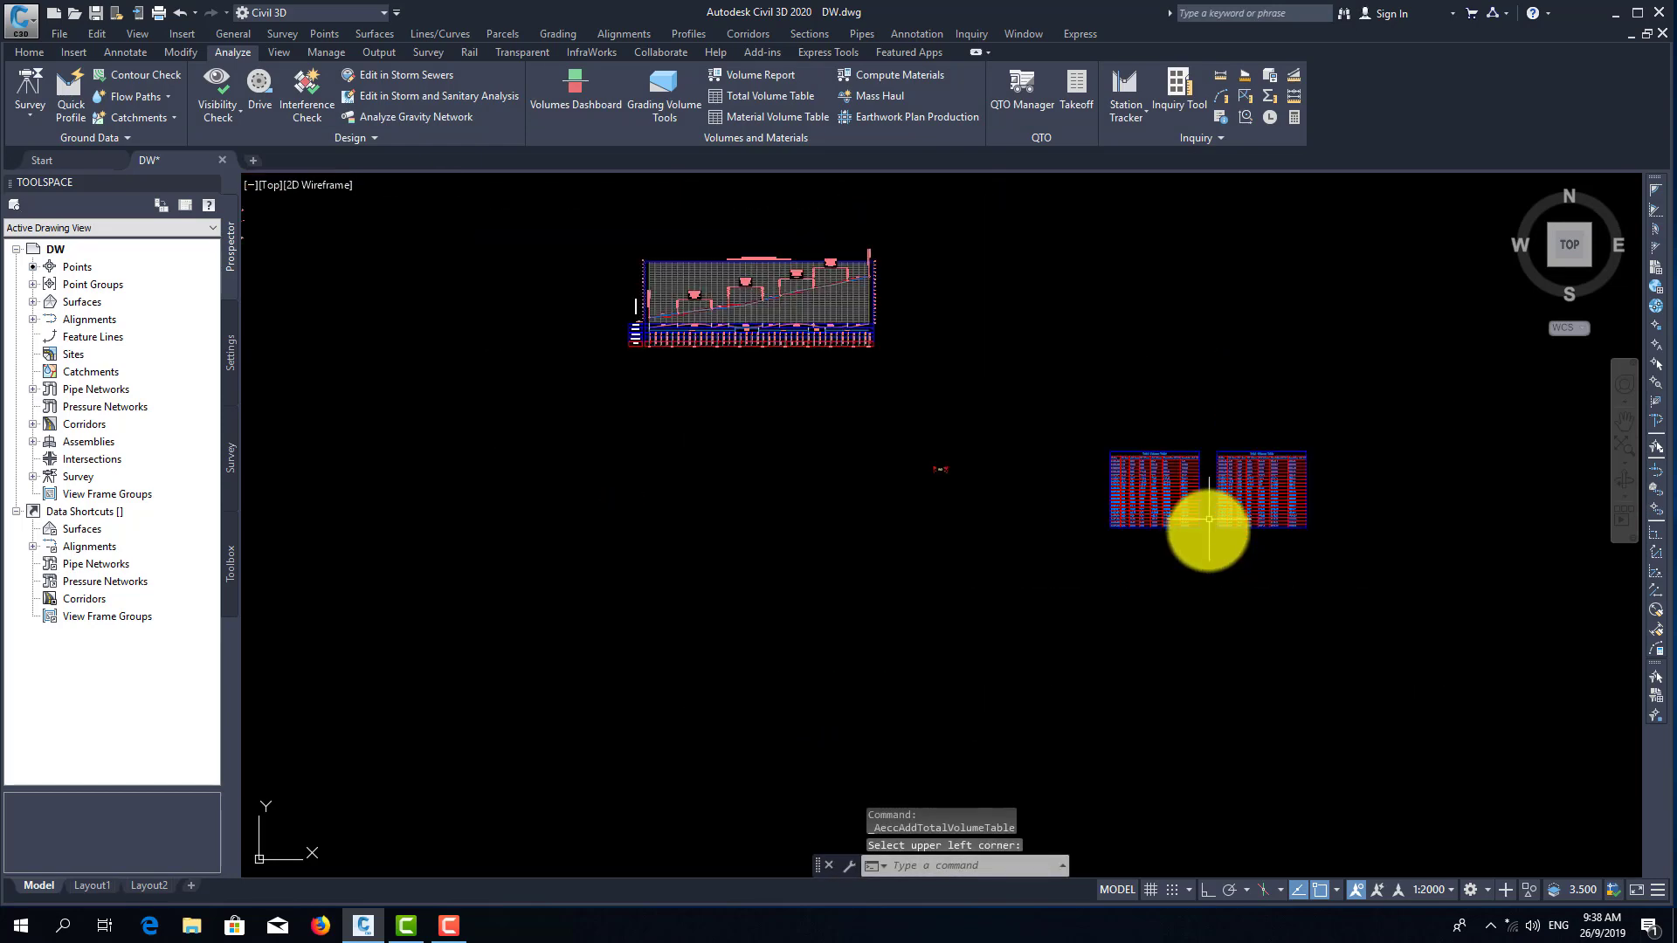
- Set the drawing's annotation scale to 1:500
left_click(1433, 891)
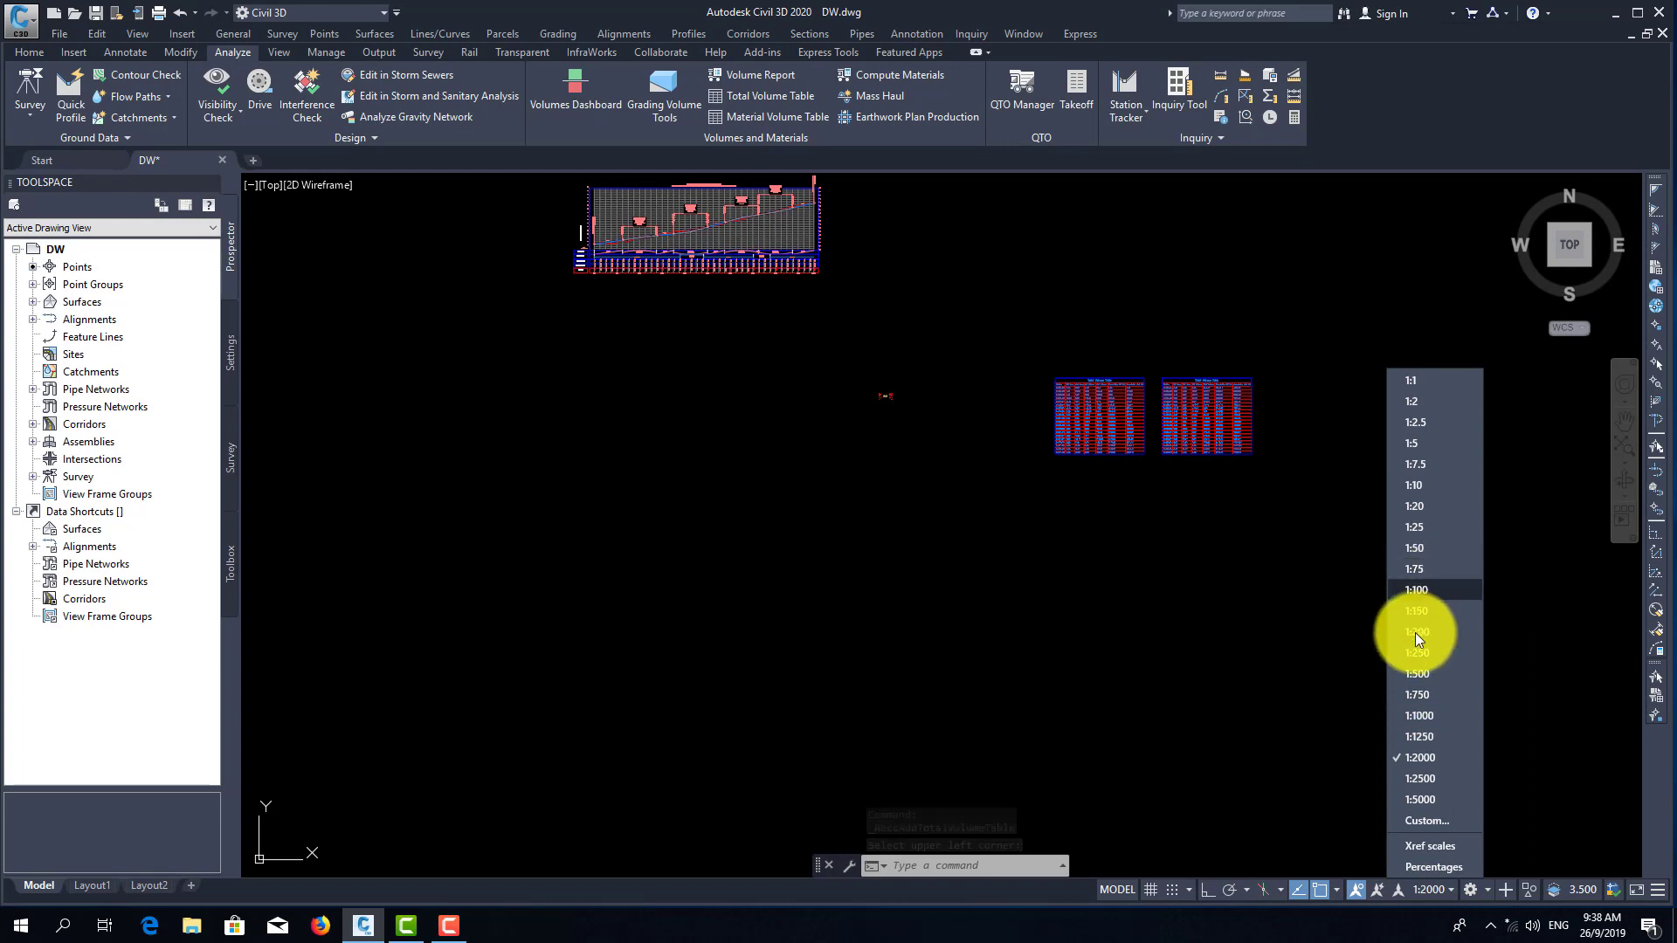
left_click(1413, 673)
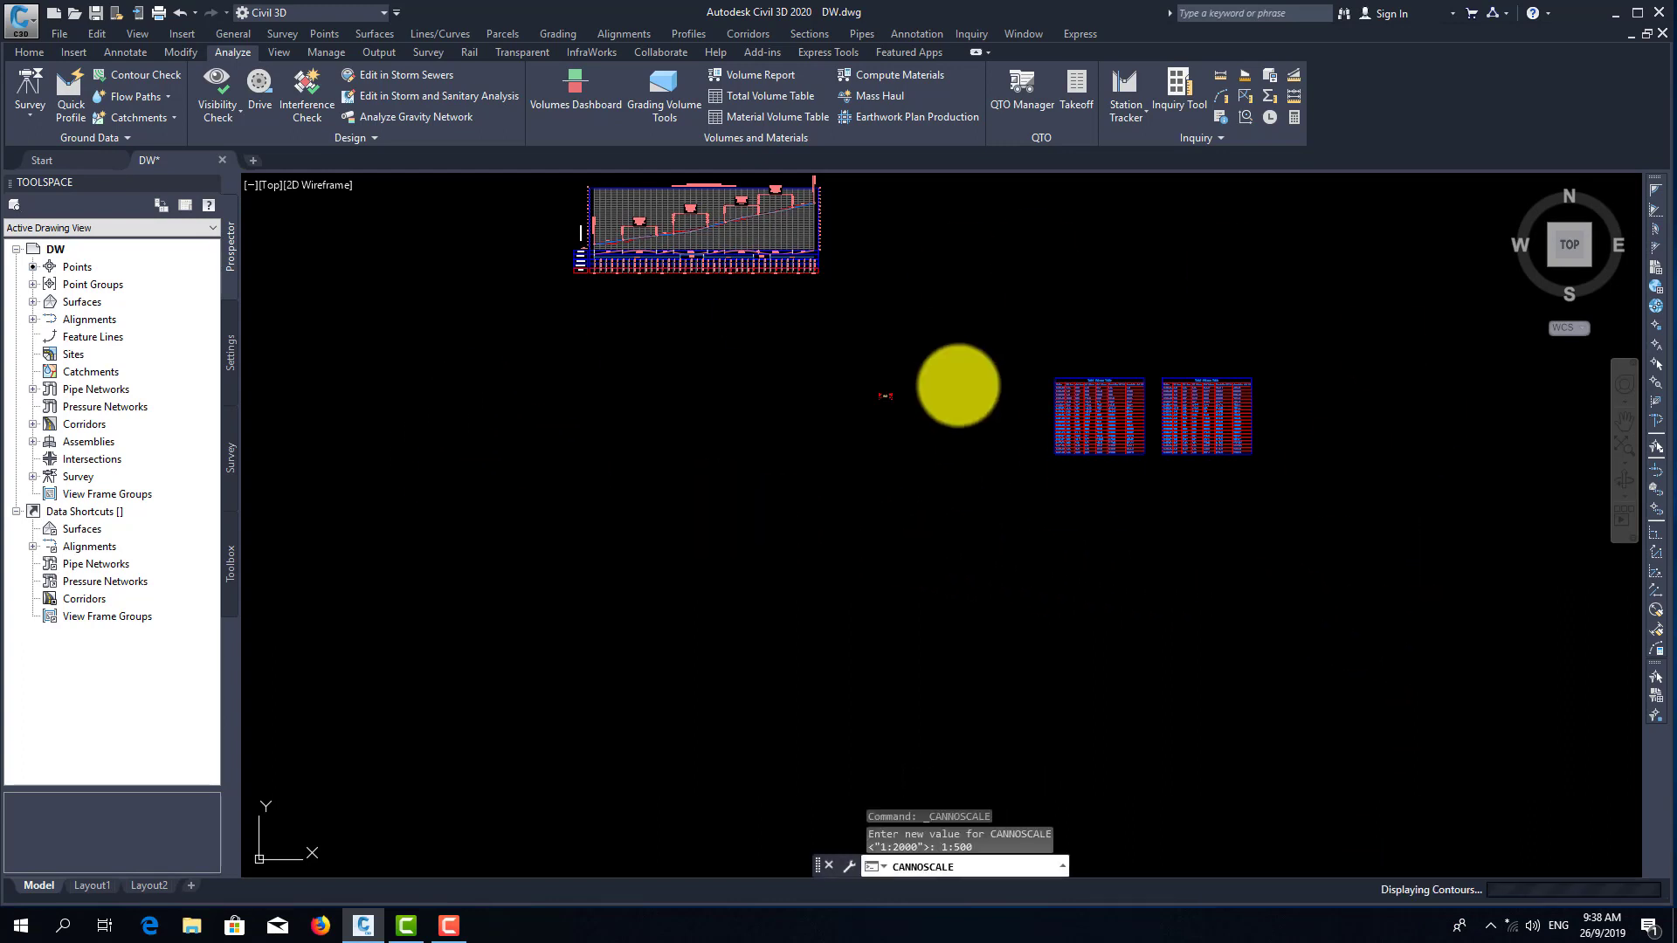
mouse_move(830, 411)
middle_mouse_down()
mouse_move(704, 281)
mouse_move(637, 375)
middle_mouse_up()
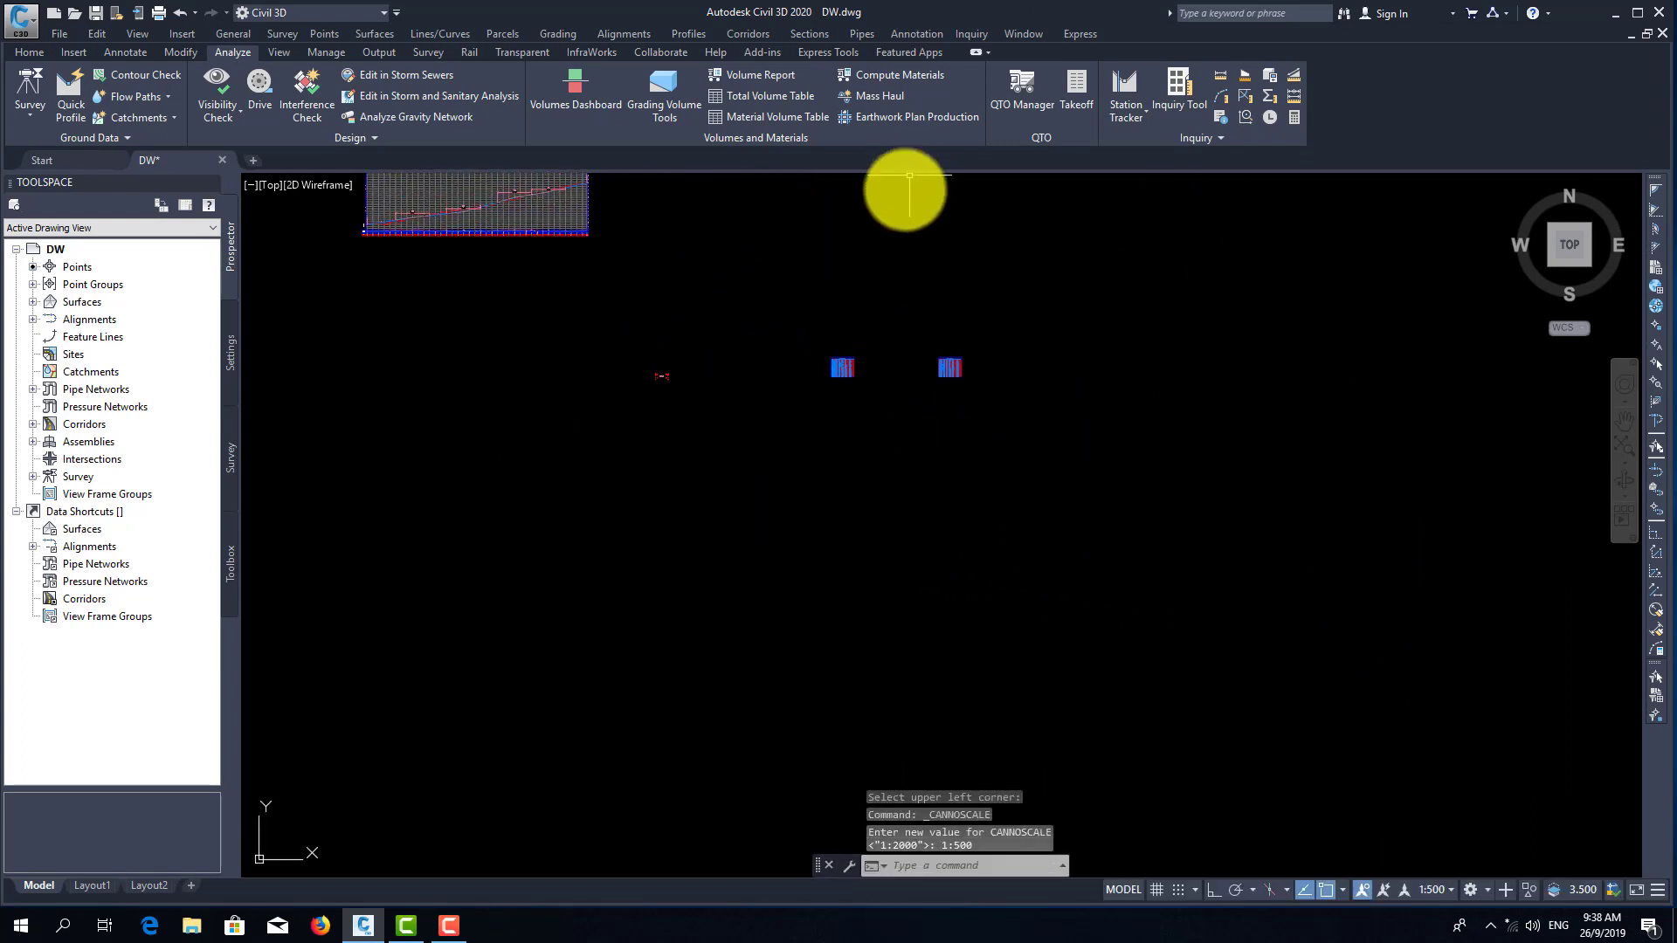
- Start a section view for sample line 0+000.00 of SL Collection - 3 with the Road Section-y style and proceed to the section display options
left_click(809, 33)
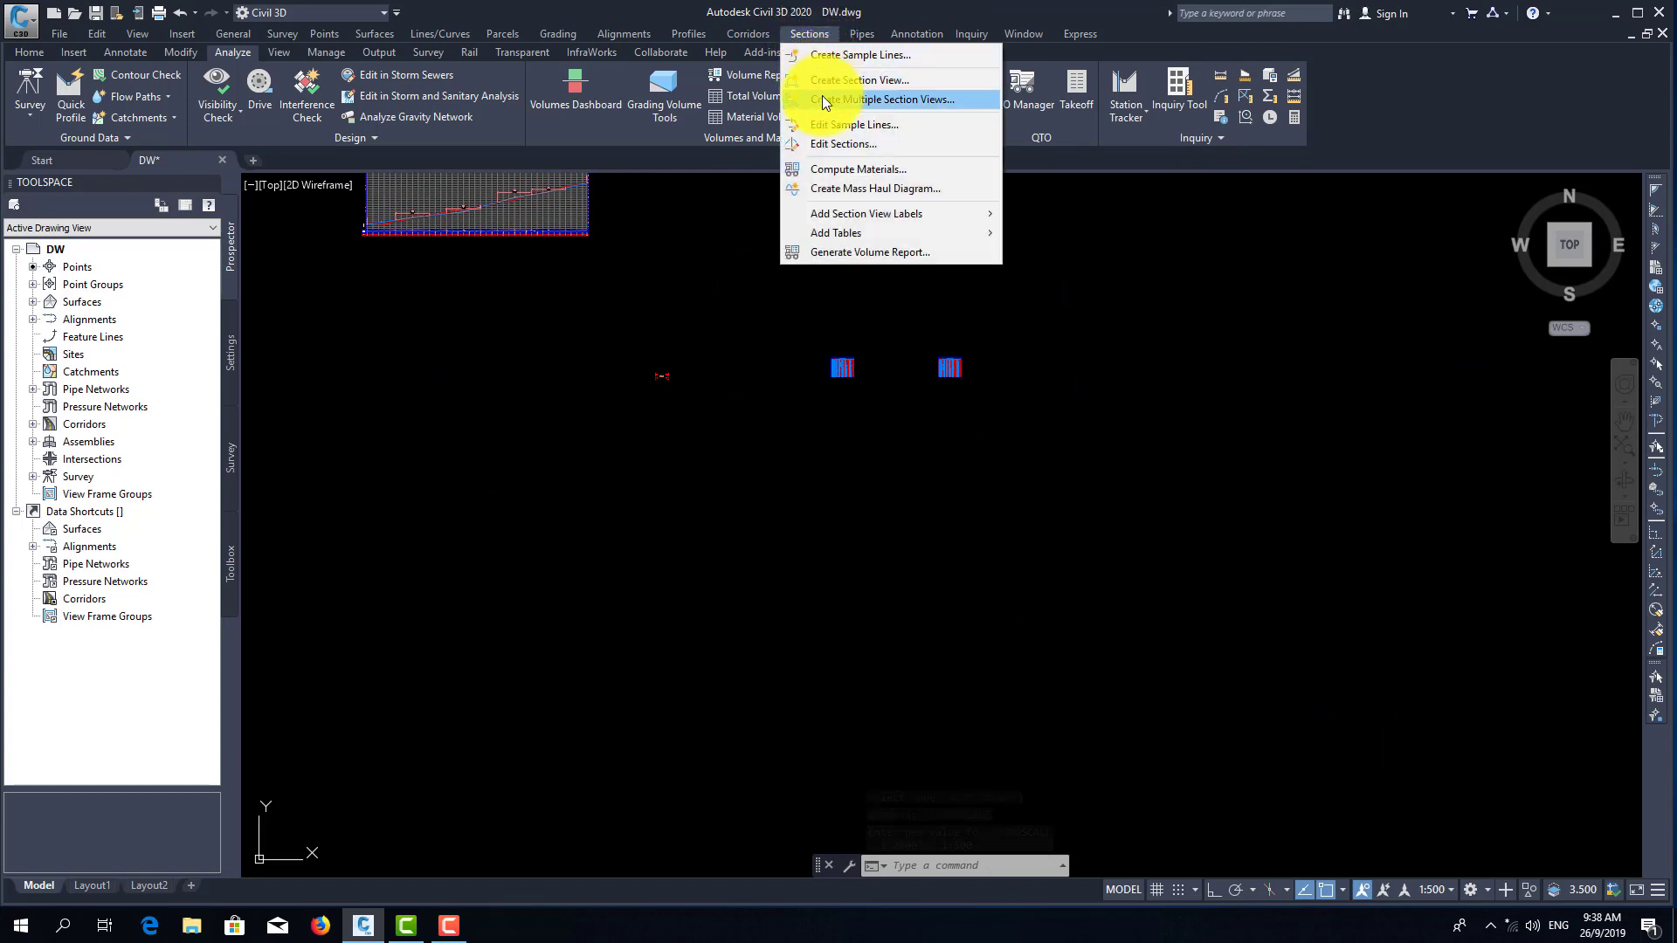
left_click(867, 80)
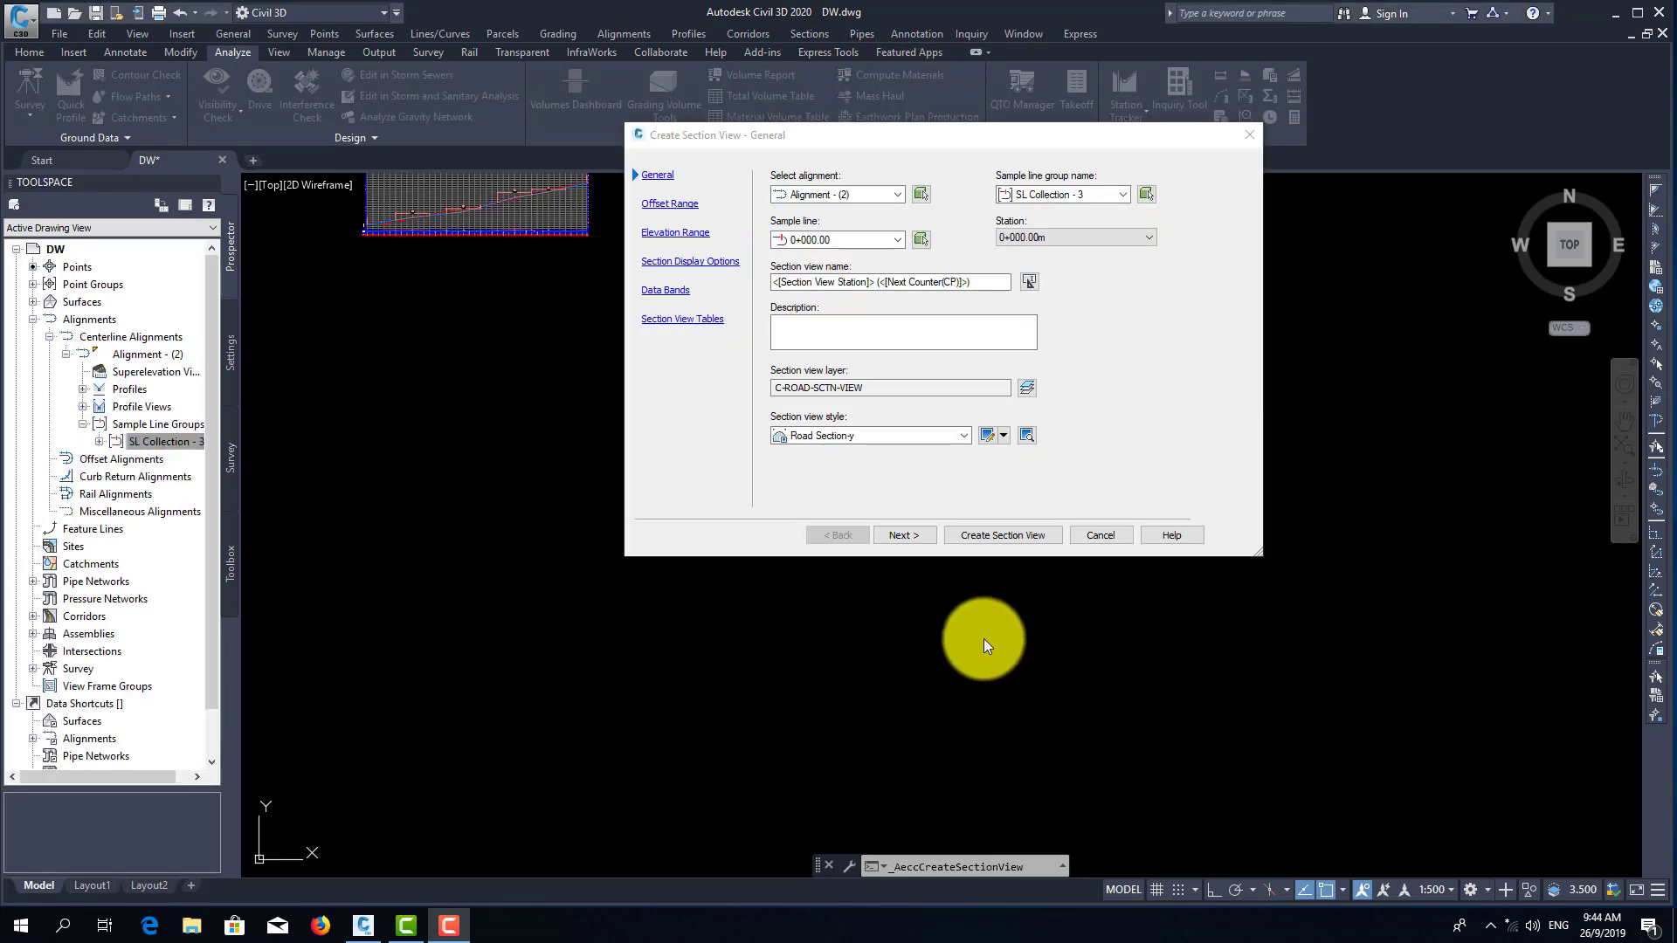
left_click(909, 535)
left_click(909, 537)
left_click(908, 537)
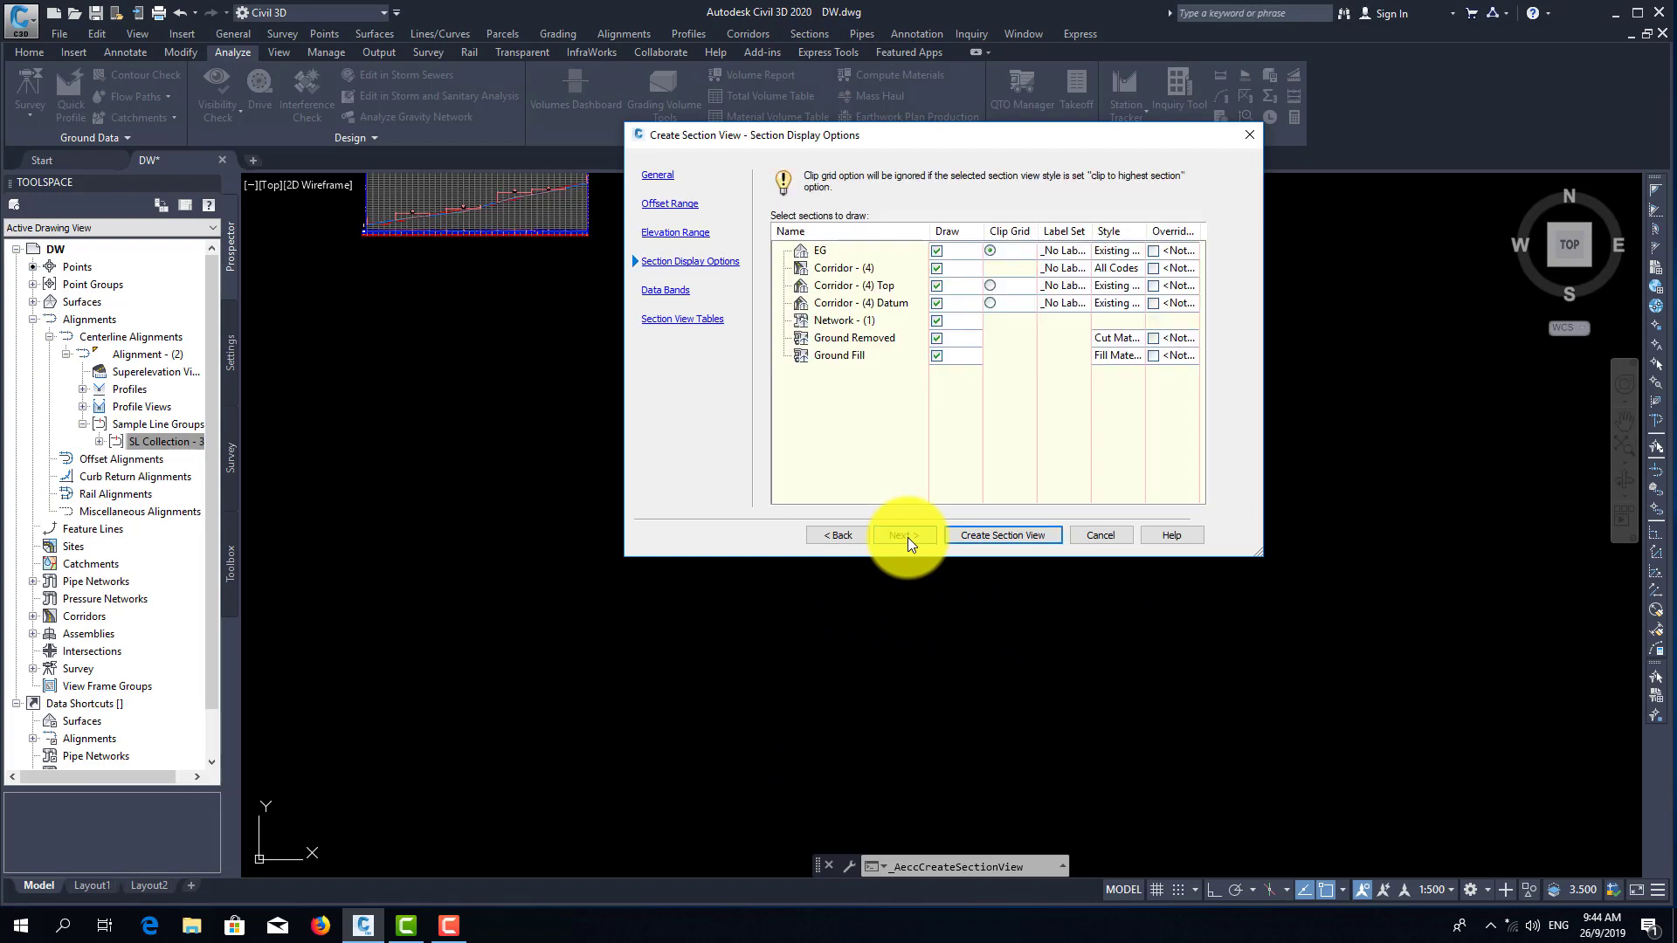
left_click(909, 537)
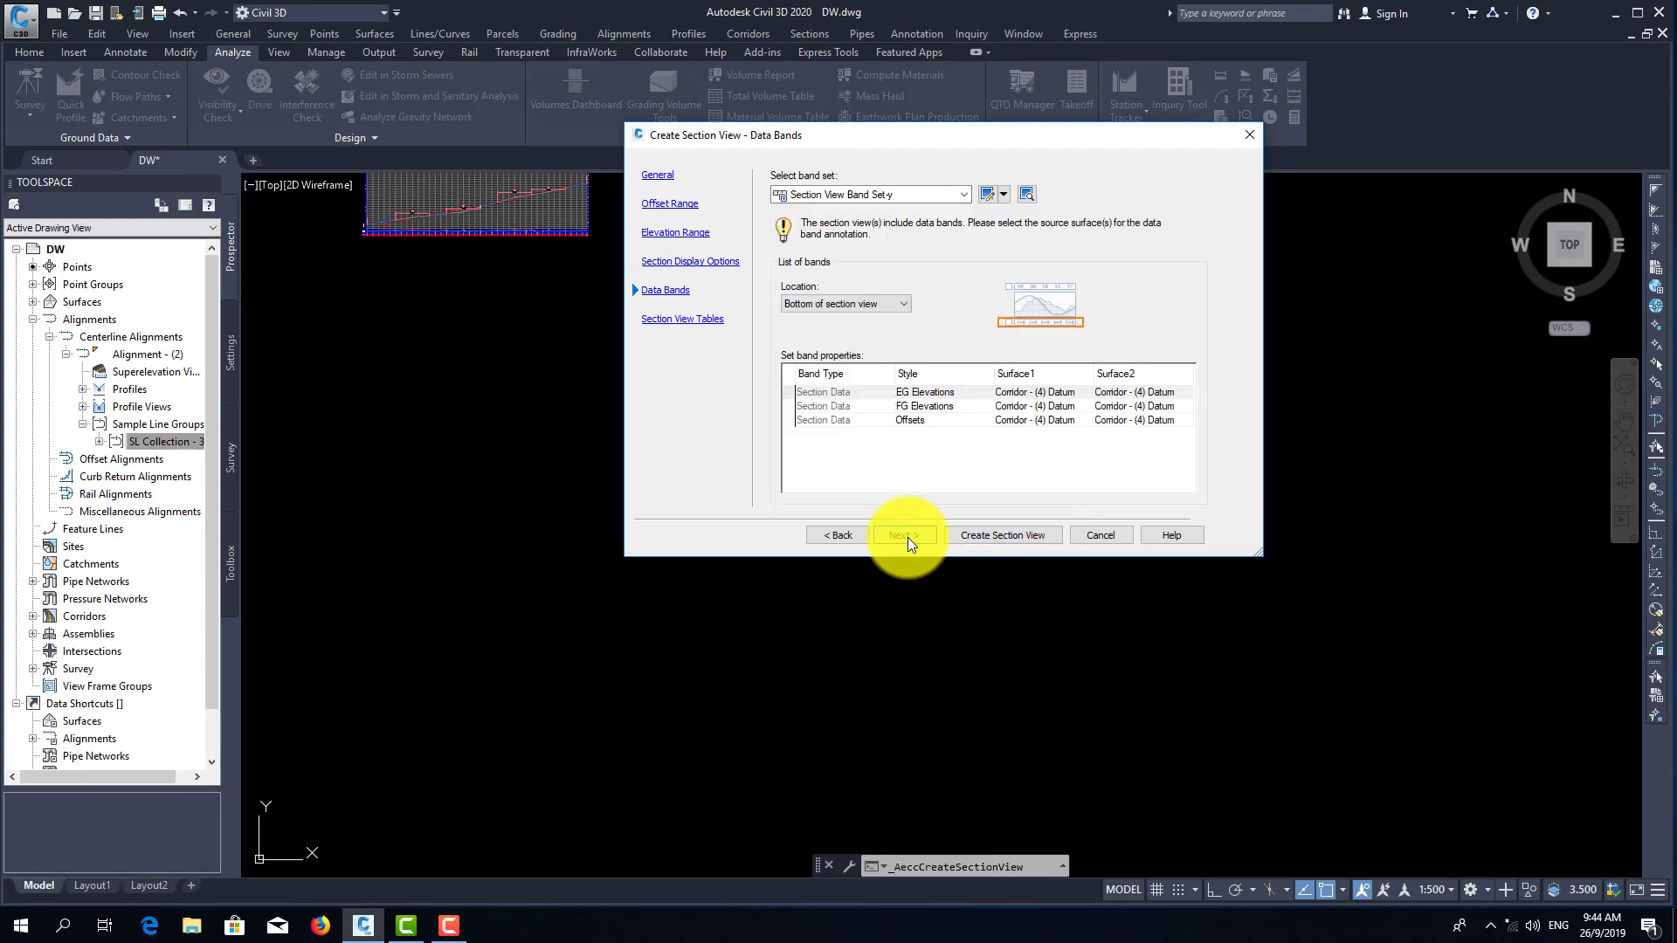
left_click(852, 538)
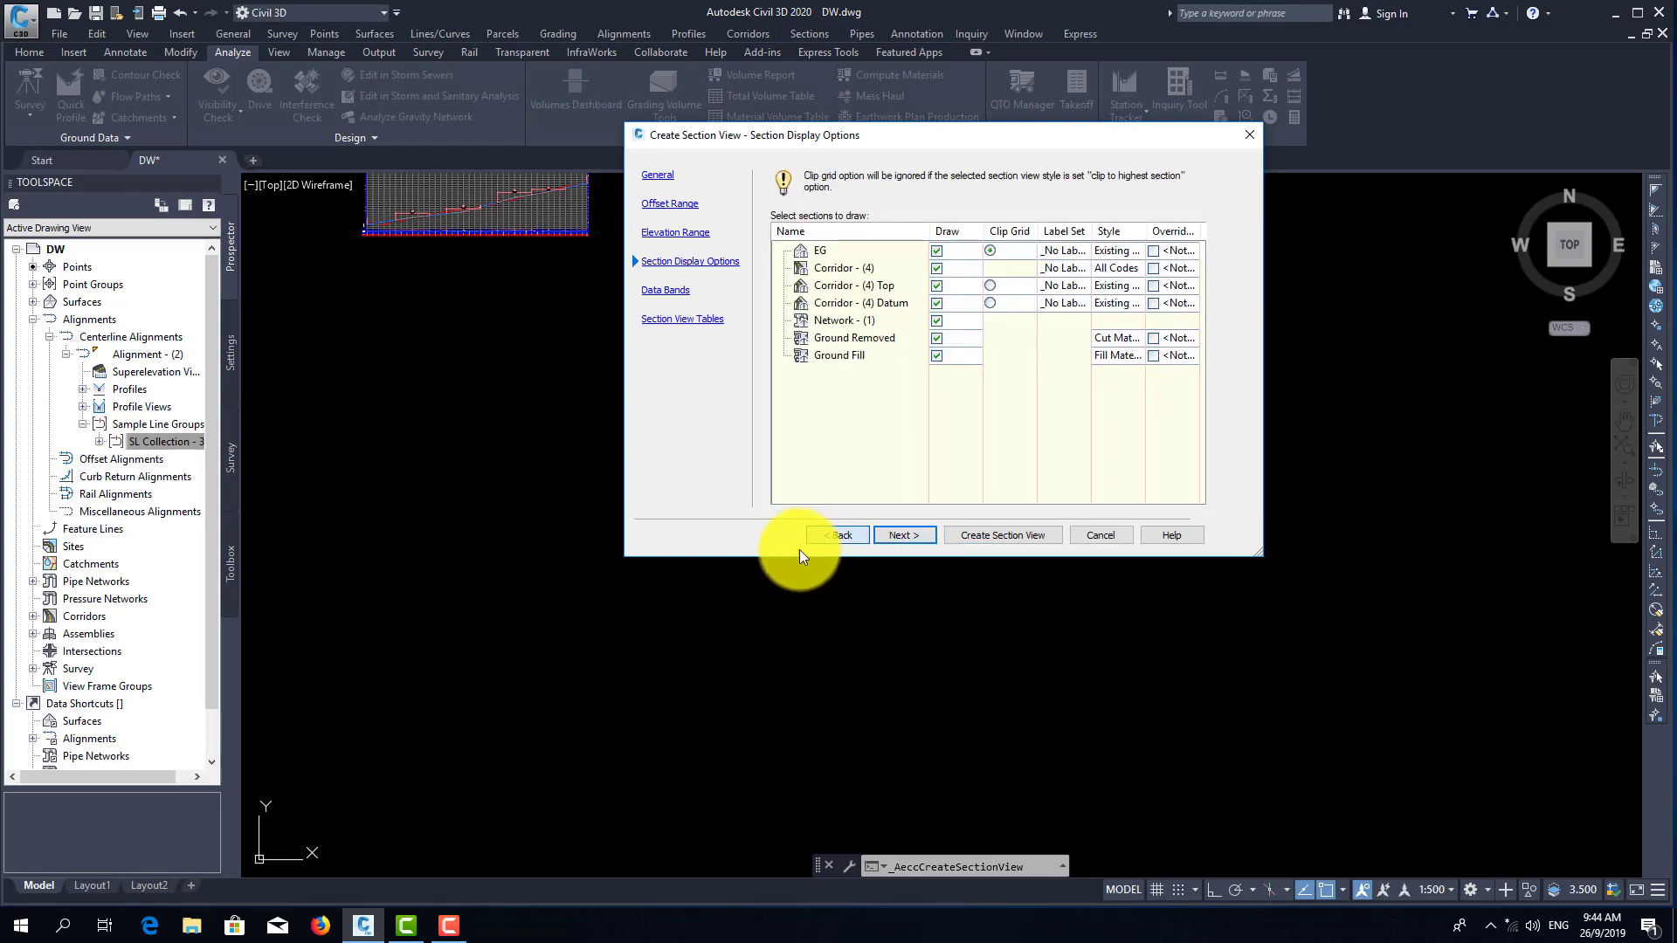
- Exclude Ground Fill, Ground Removed, Network - (1), Corridor - (4) Datum and Corridor - (4) Top from the drawn sections and continue to the data bands
left_click(936, 354)
left_click(936, 338)
left_click(936, 320)
left_click(936, 303)
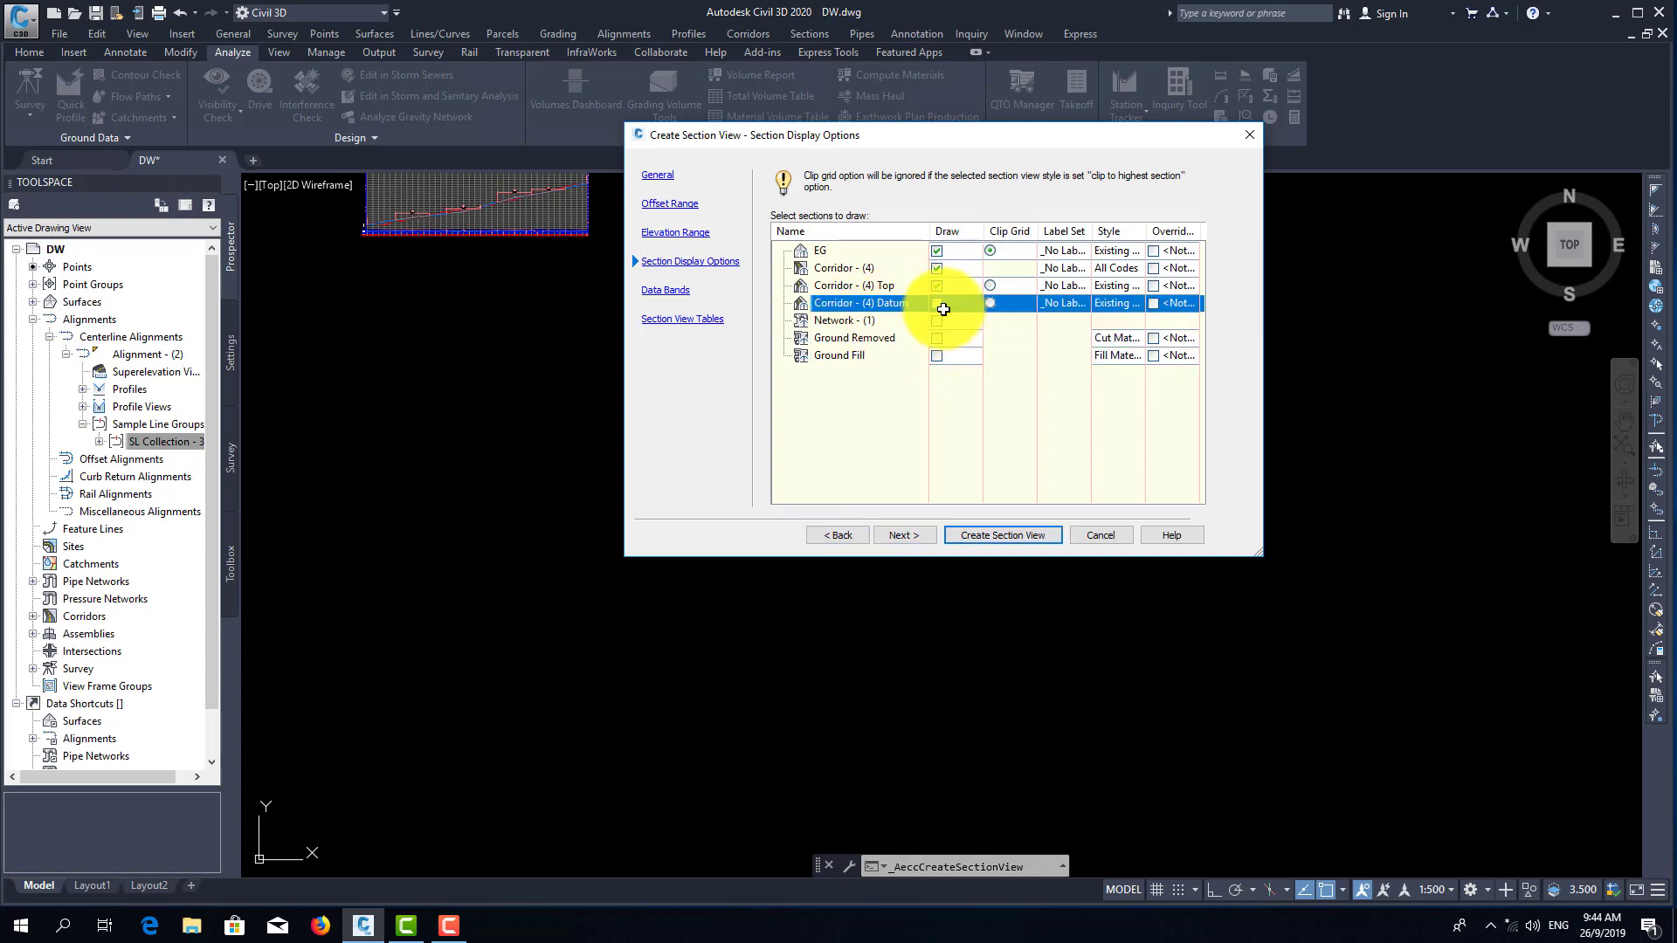
left_click(936, 286)
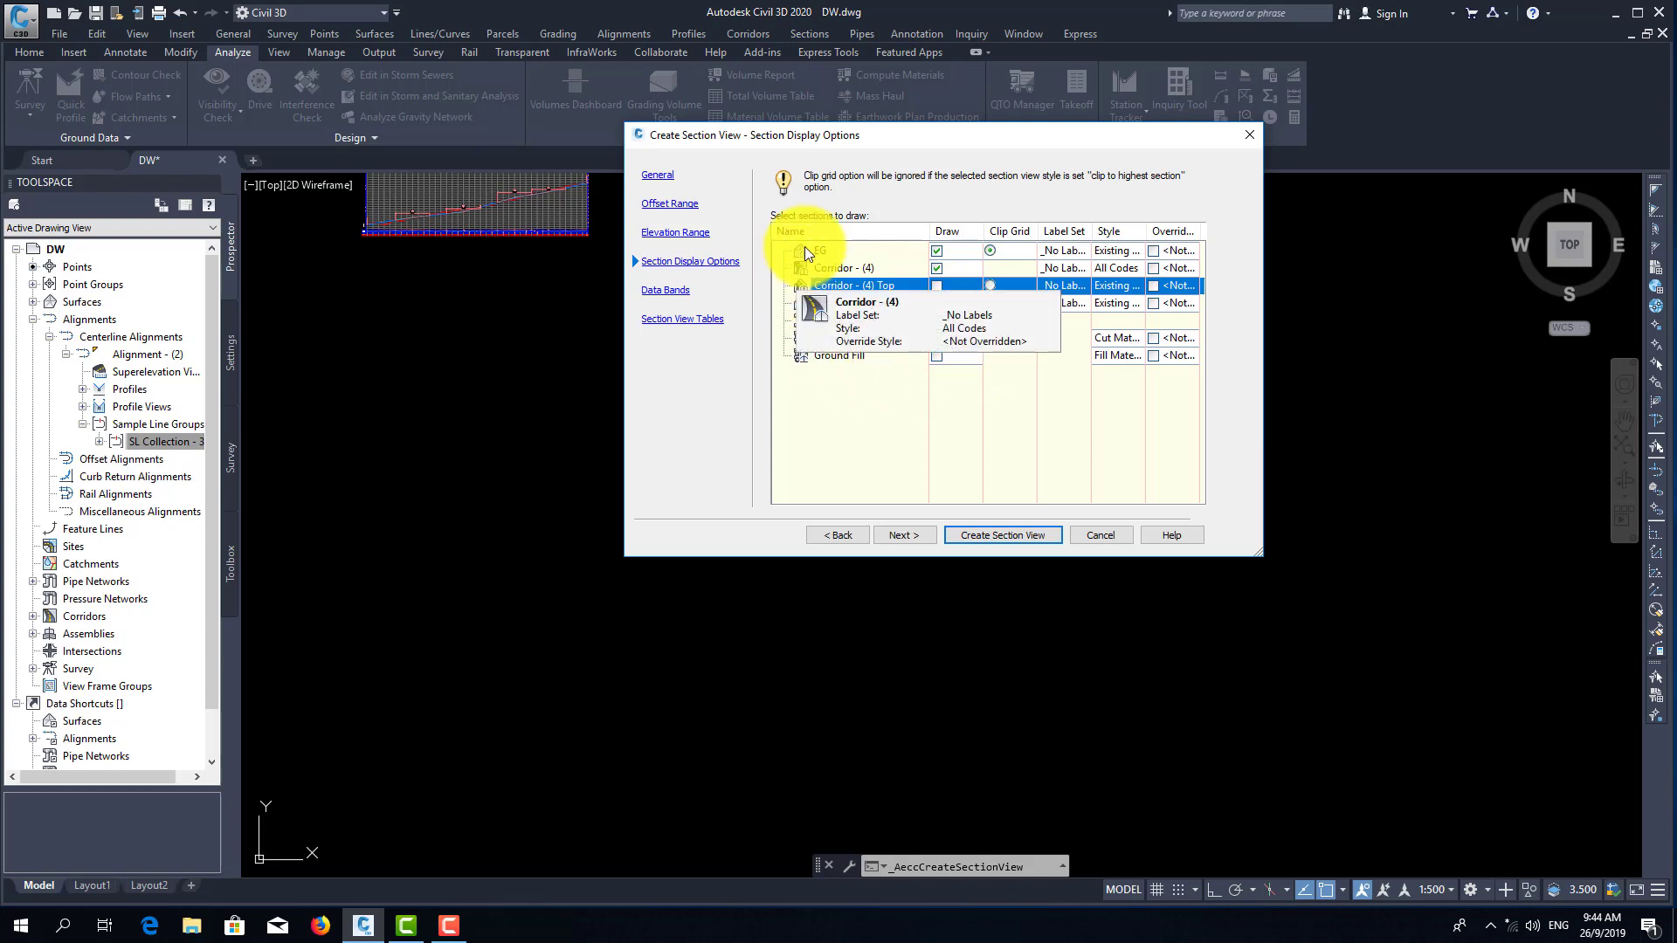
left_click(896, 535)
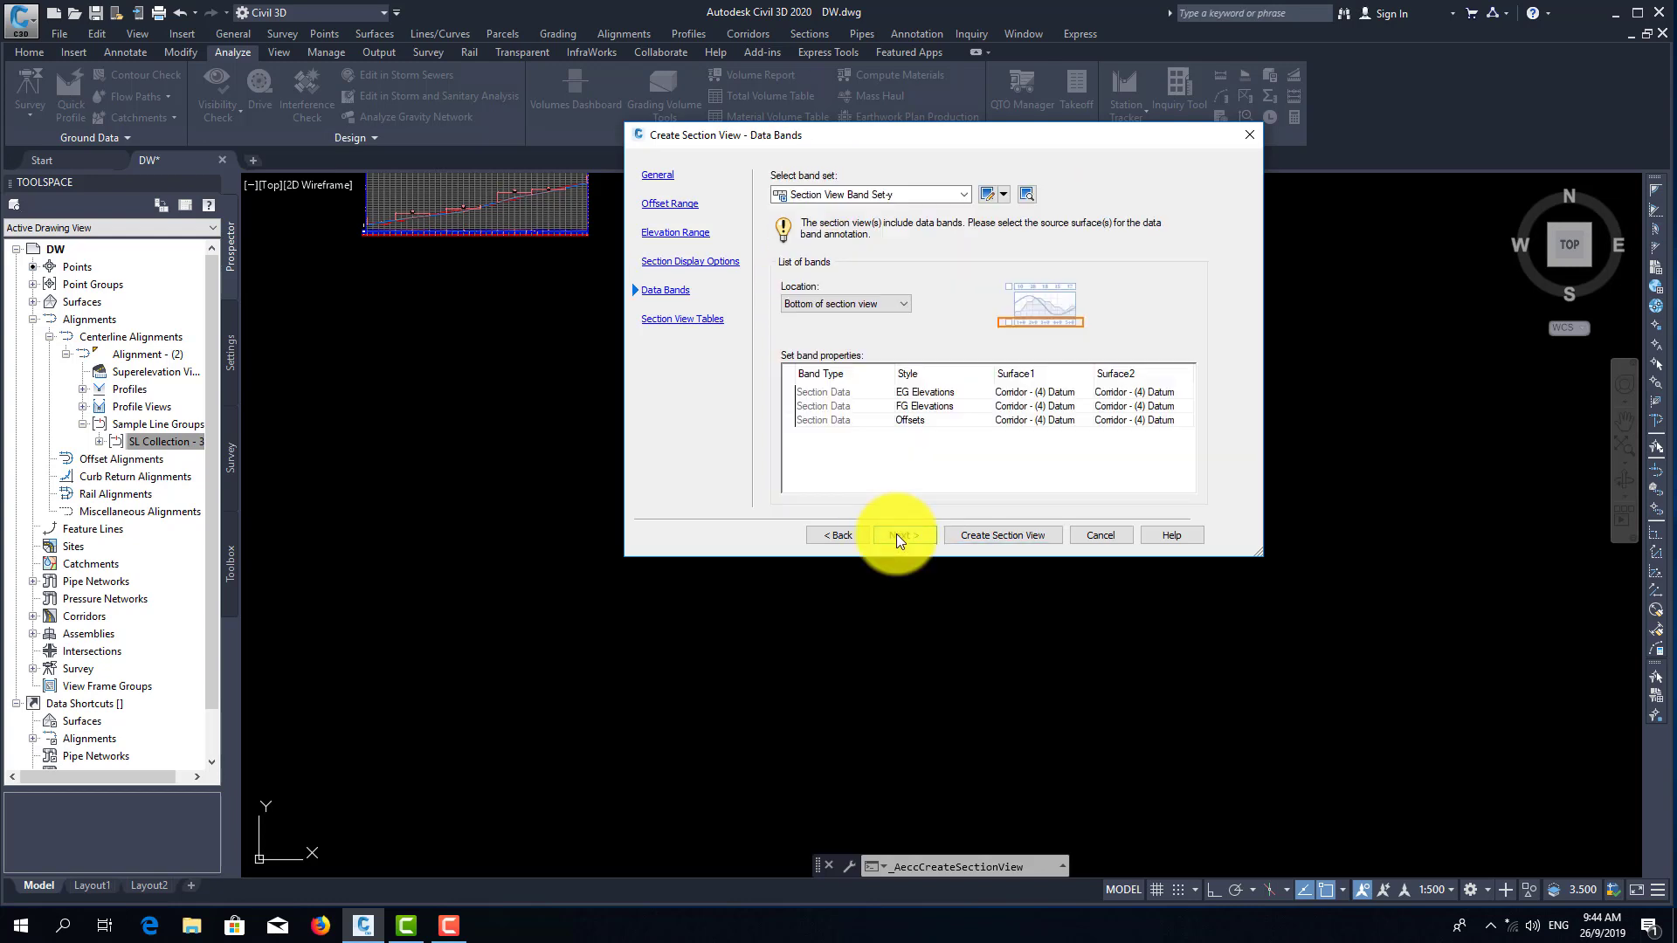
- Set Surface1 to Corridor - (4) Top for the EG Elevations, FG Elevations and Offsets bands
left_click(1046, 395)
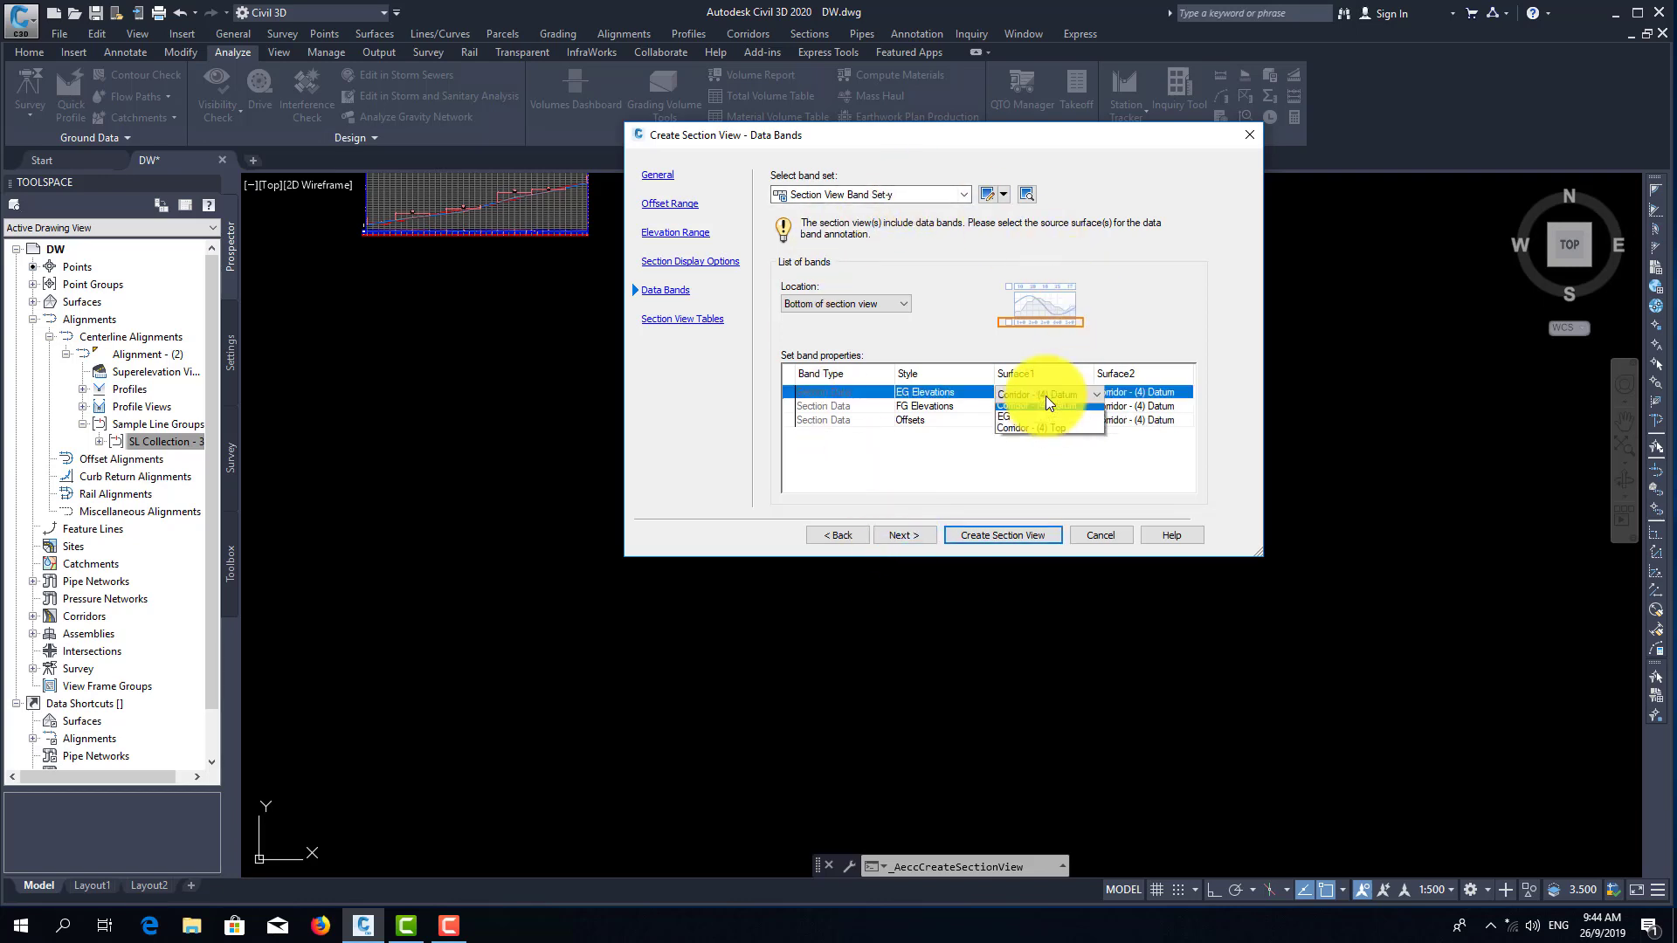
left_click(1046, 396)
left_click(1023, 432)
left_click(1036, 405)
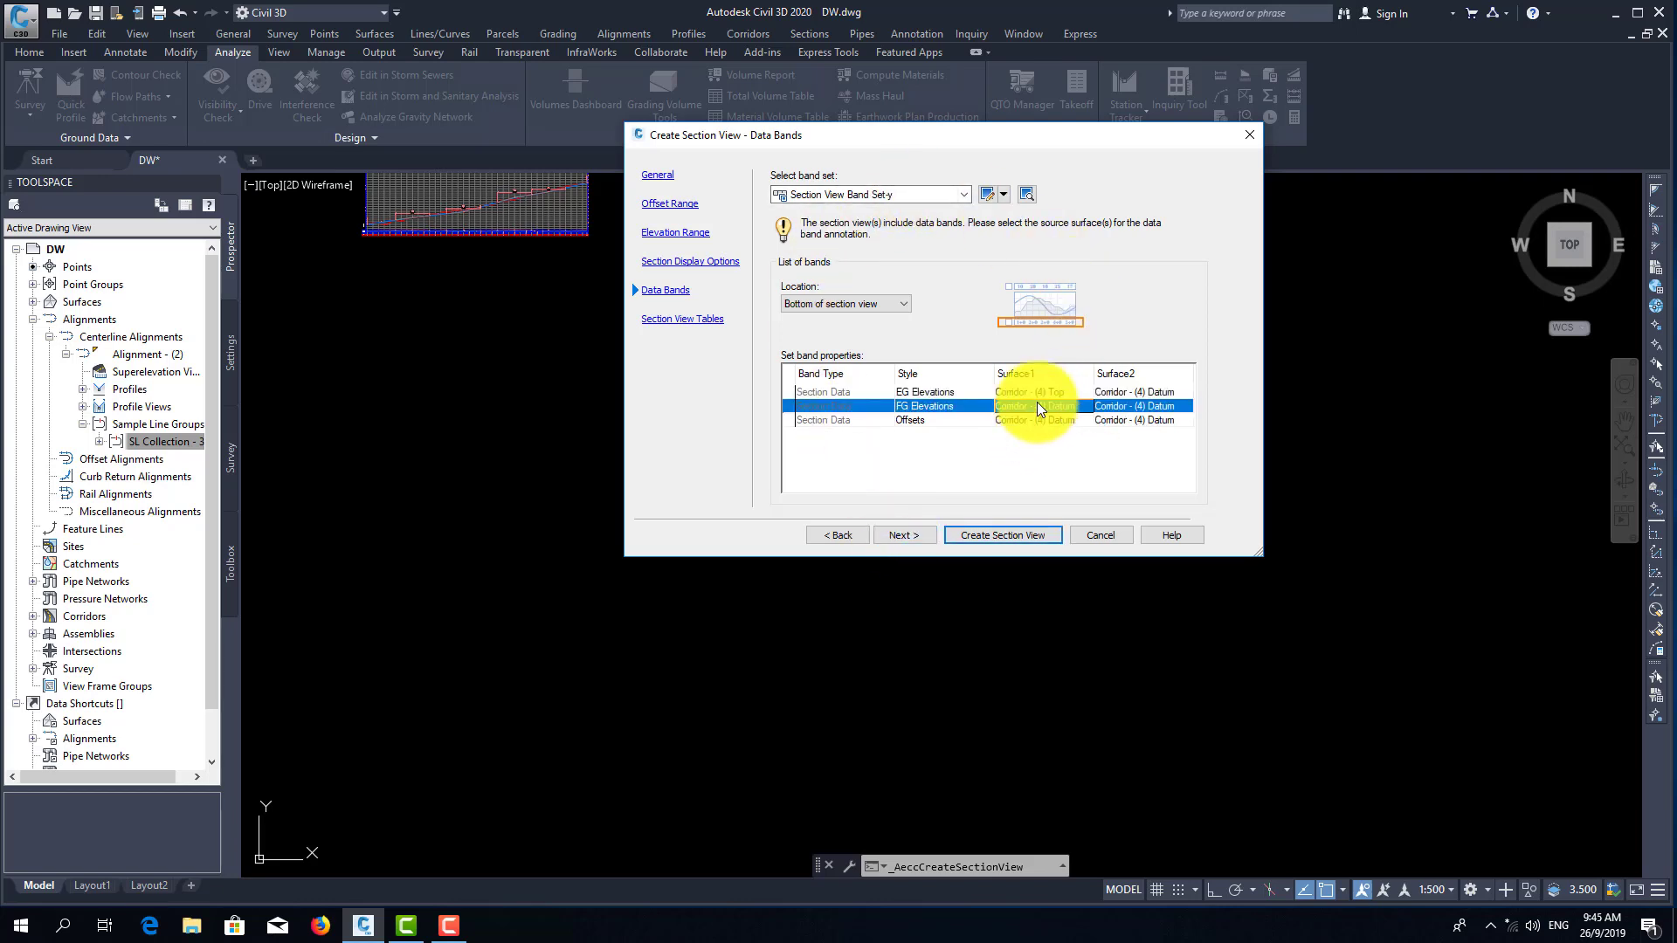
left_click(1036, 405)
left_click(1034, 446)
left_click(1039, 418)
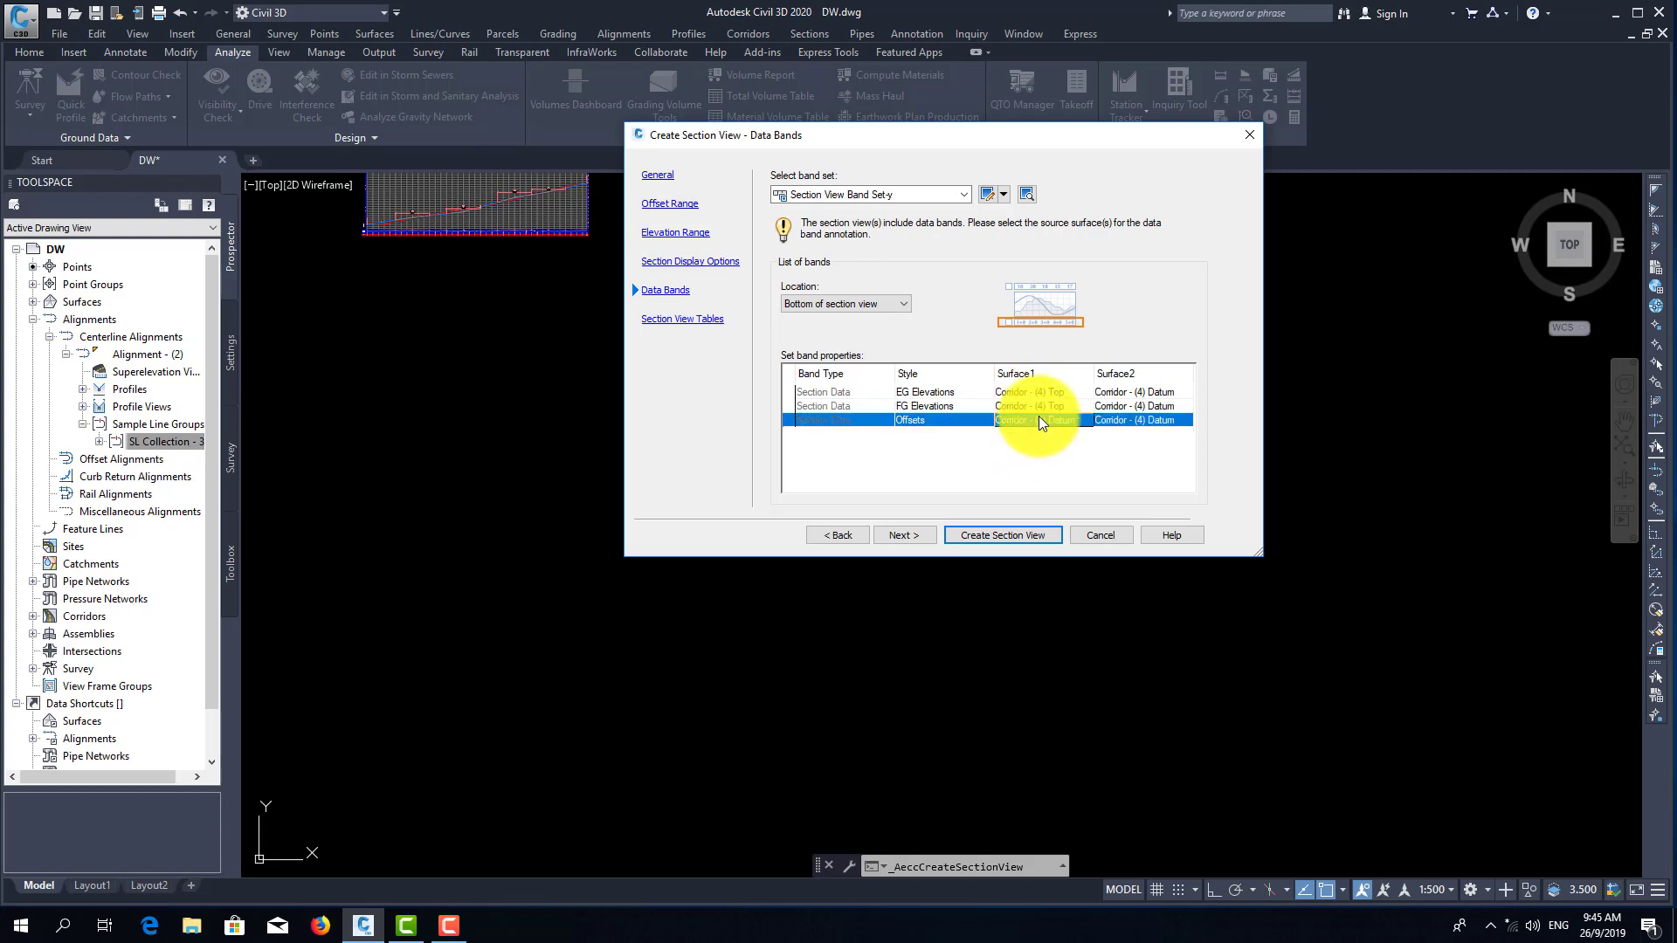
left_click(1039, 417)
left_click(1037, 459)
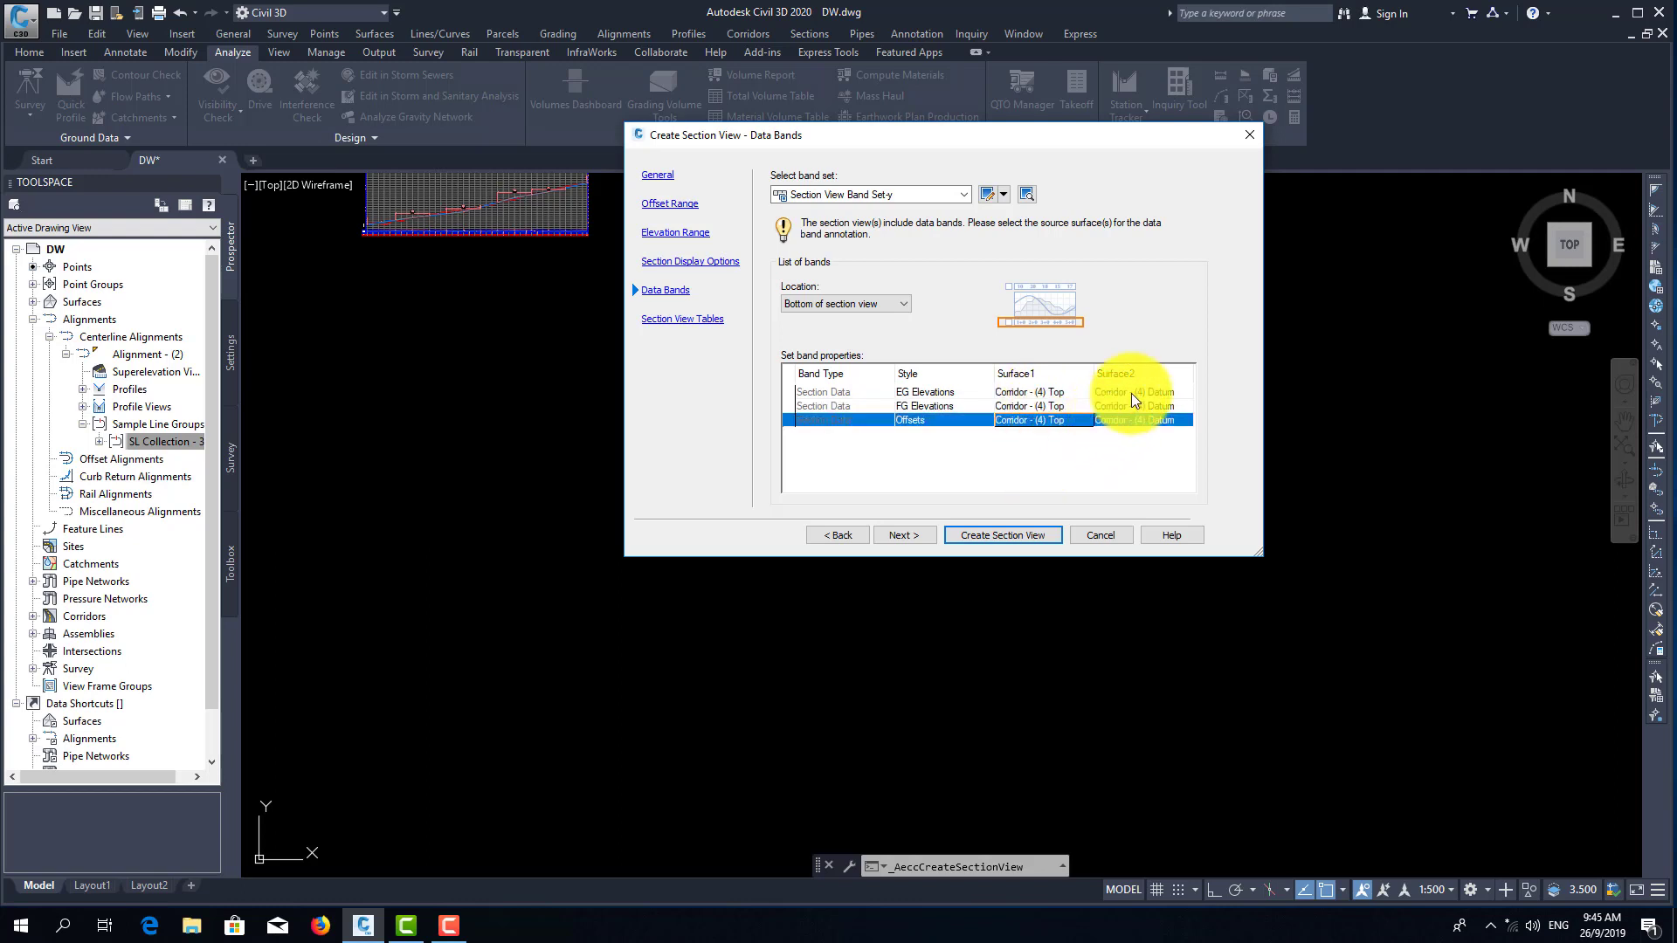
- Set Surface2 to EG for the EG Elevations, FG Elevations and Offsets bands of the section view
left_click(1130, 393)
left_click(1130, 393)
left_click(1102, 420)
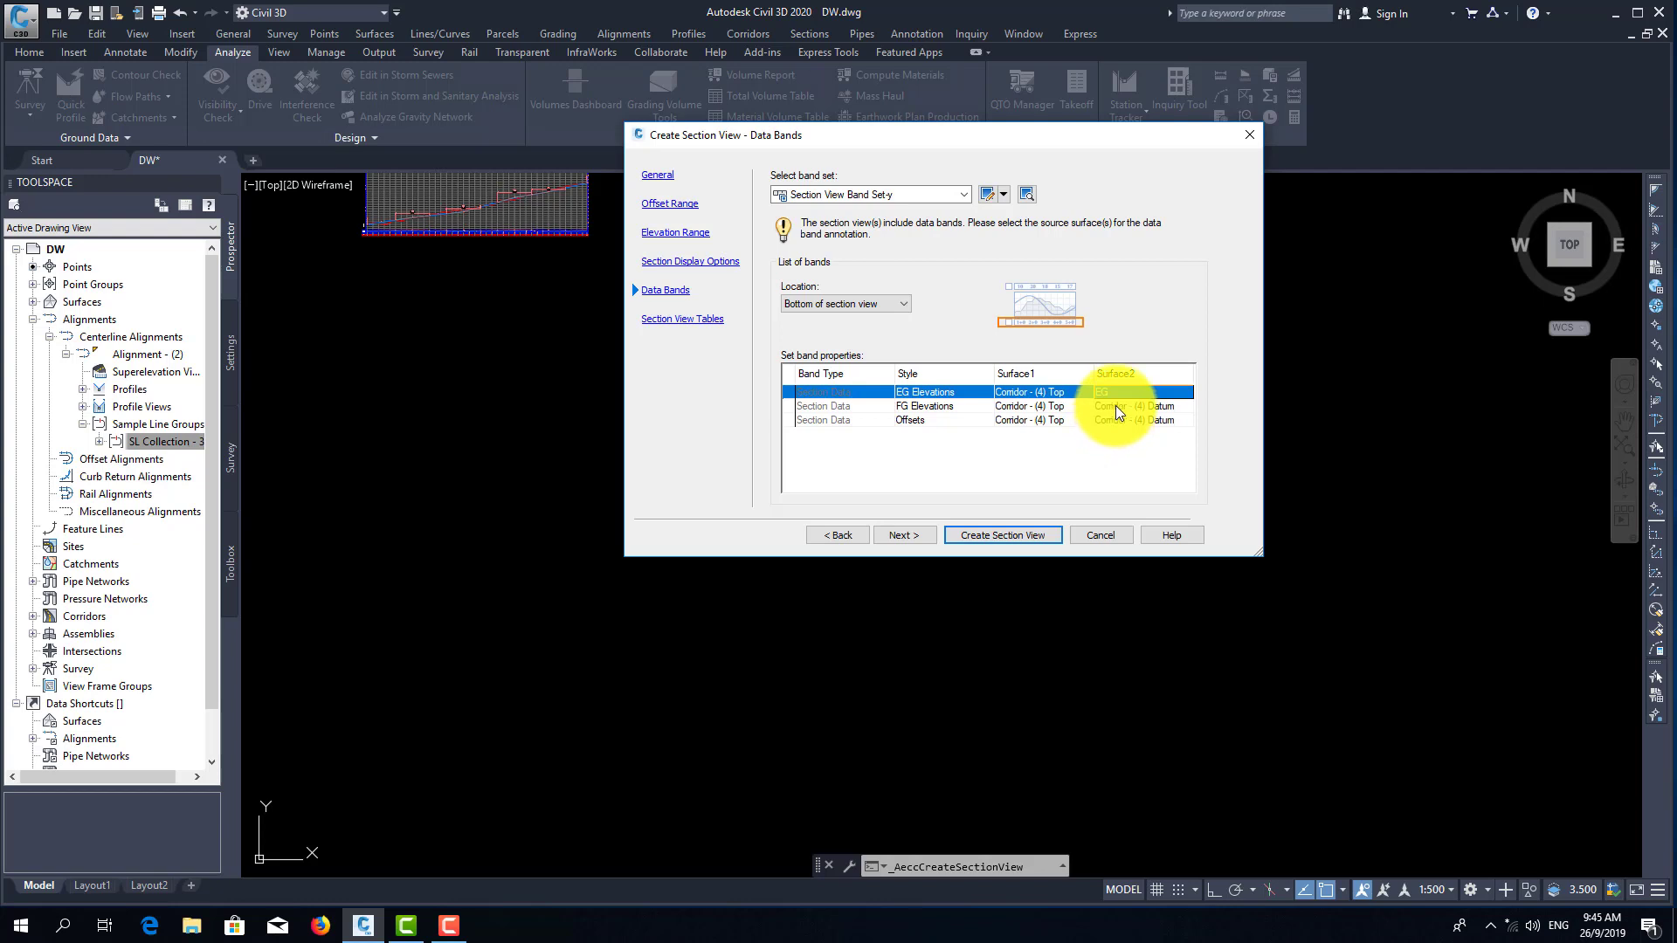
left_click(1114, 407)
left_click(1113, 407)
left_click(1103, 434)
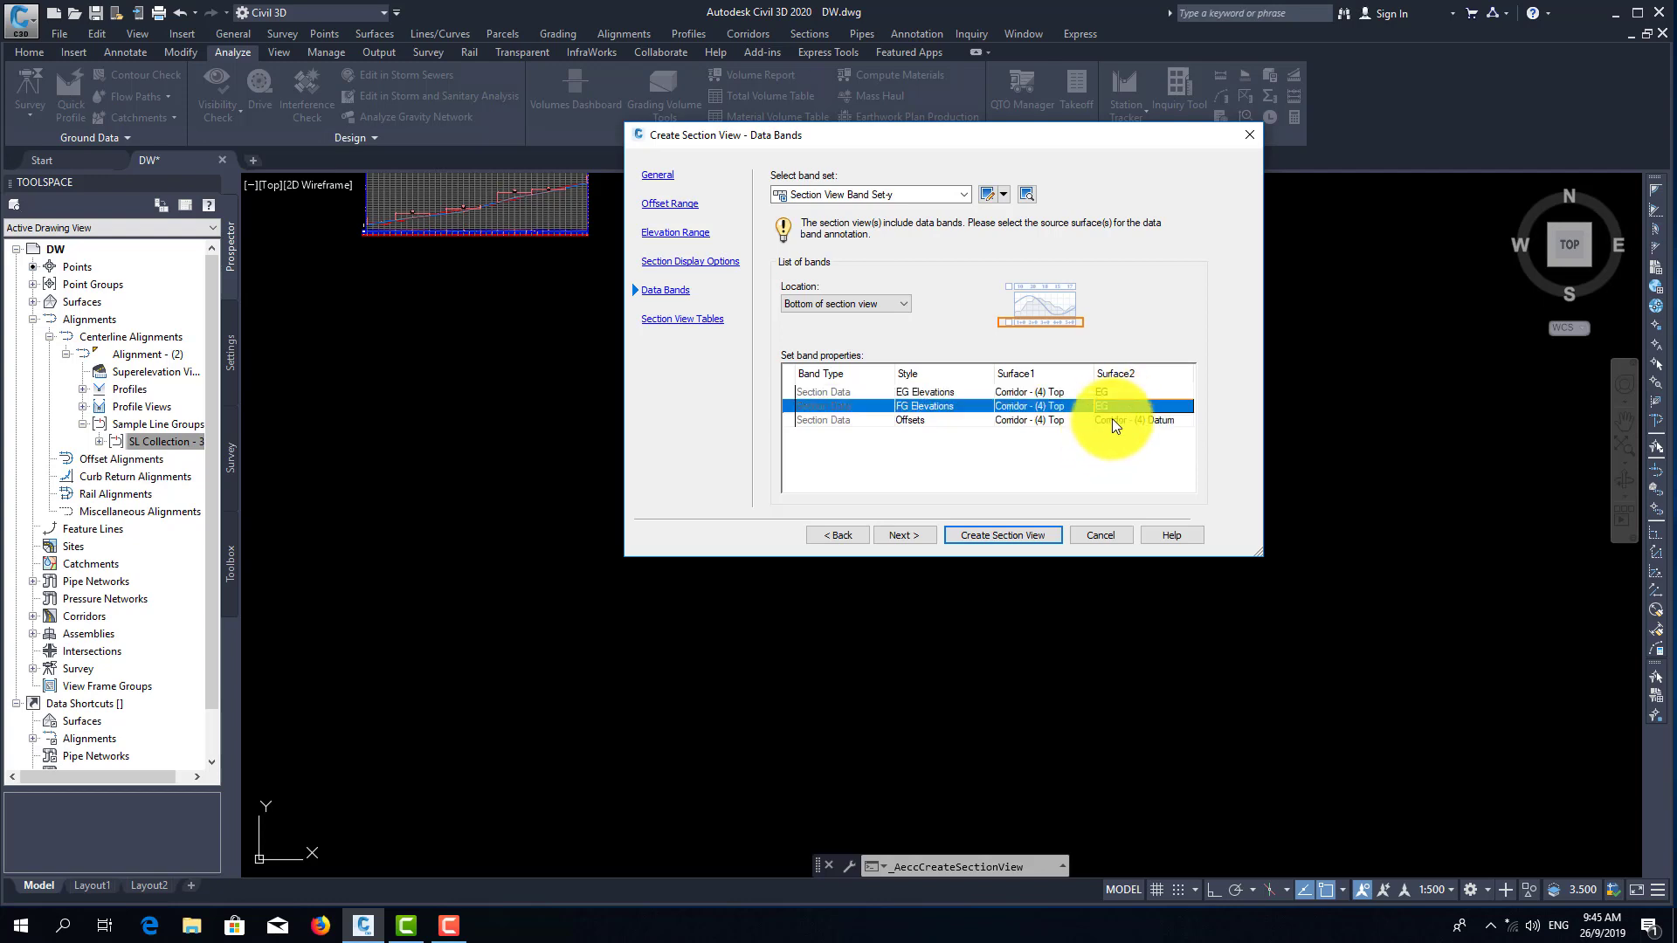
left_click(1113, 419)
left_click(1113, 419)
left_click(1098, 450)
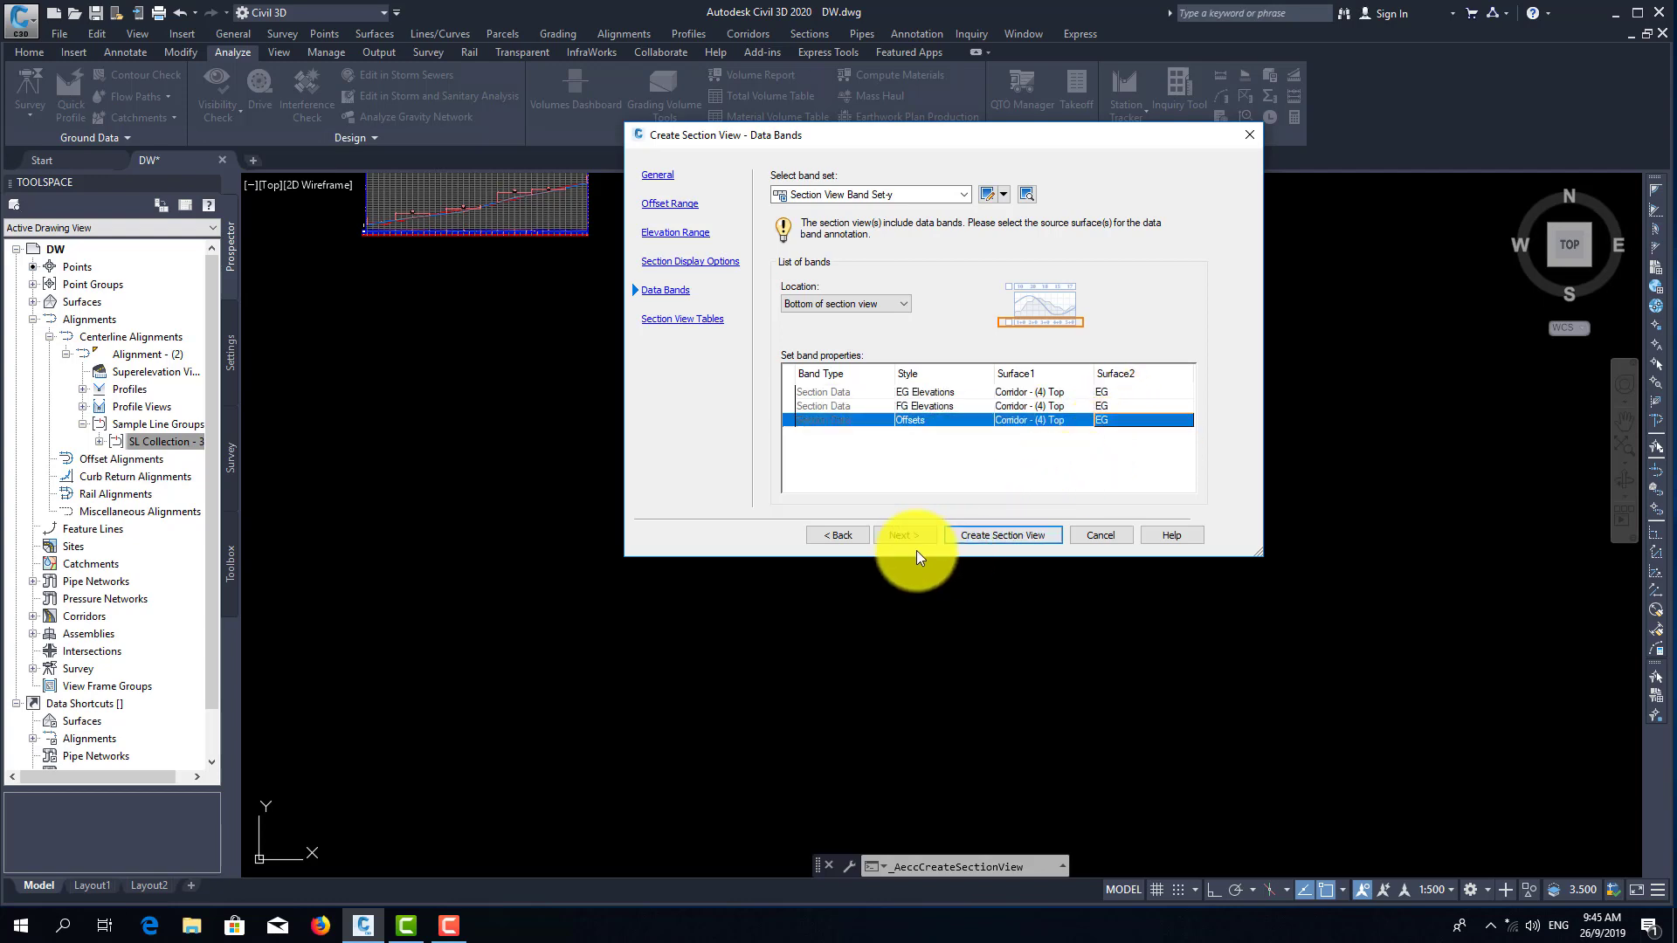
- Create the single section view and place it in the empty model space below the existing drawings
left_click(1010, 537)
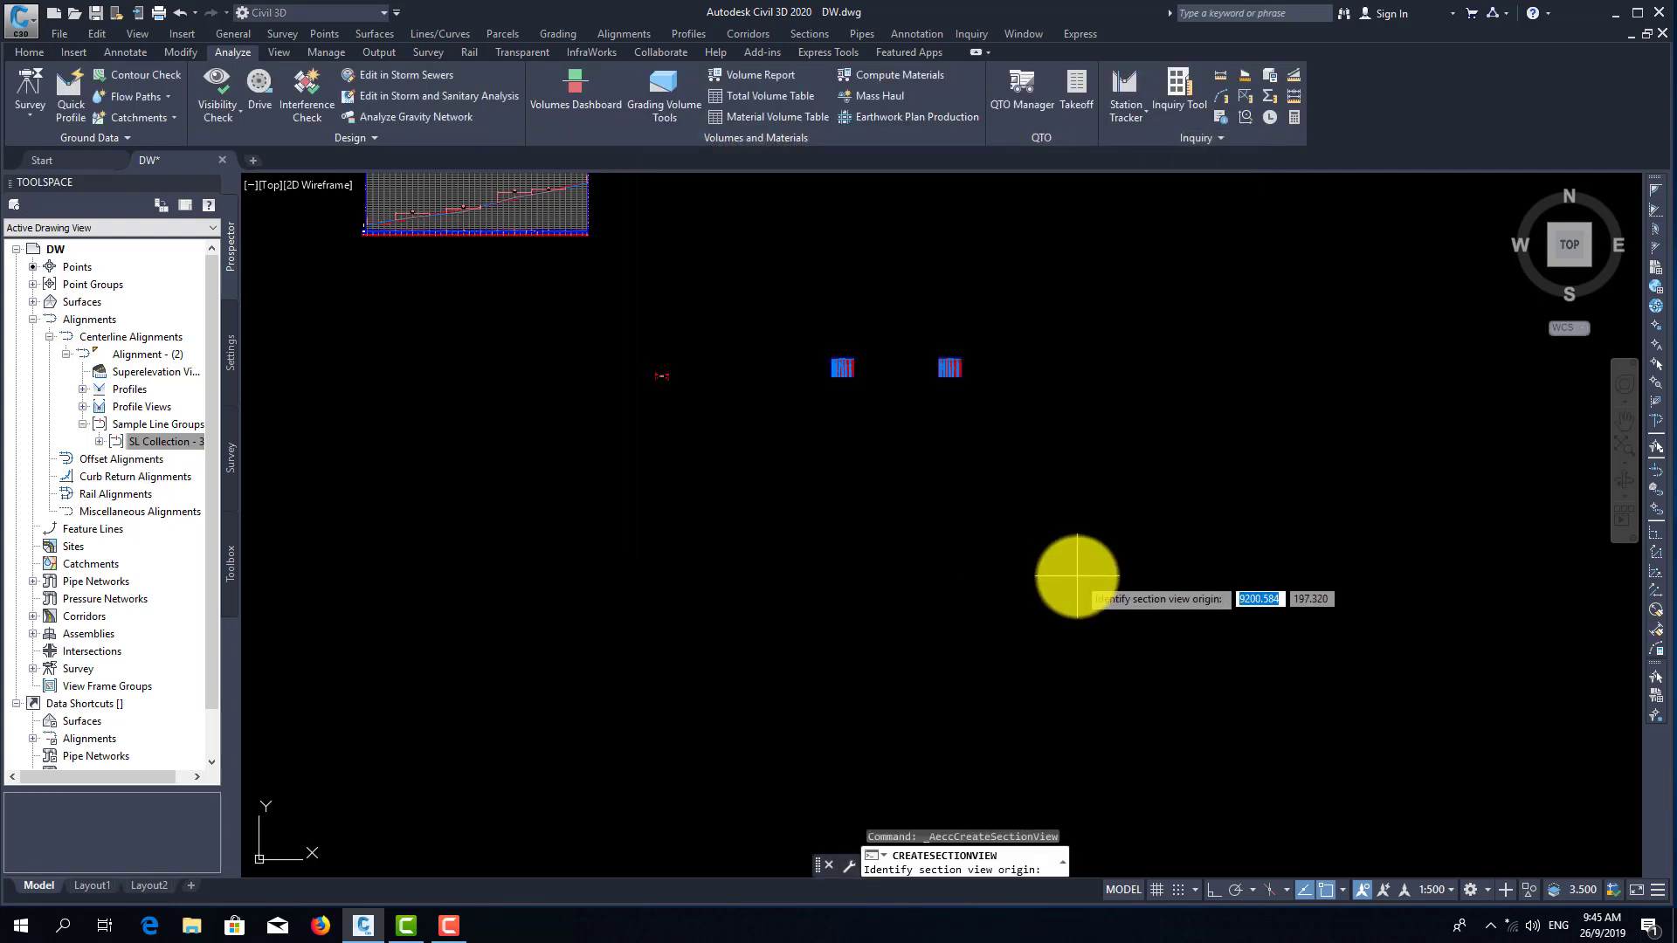
left_click(1056, 580)
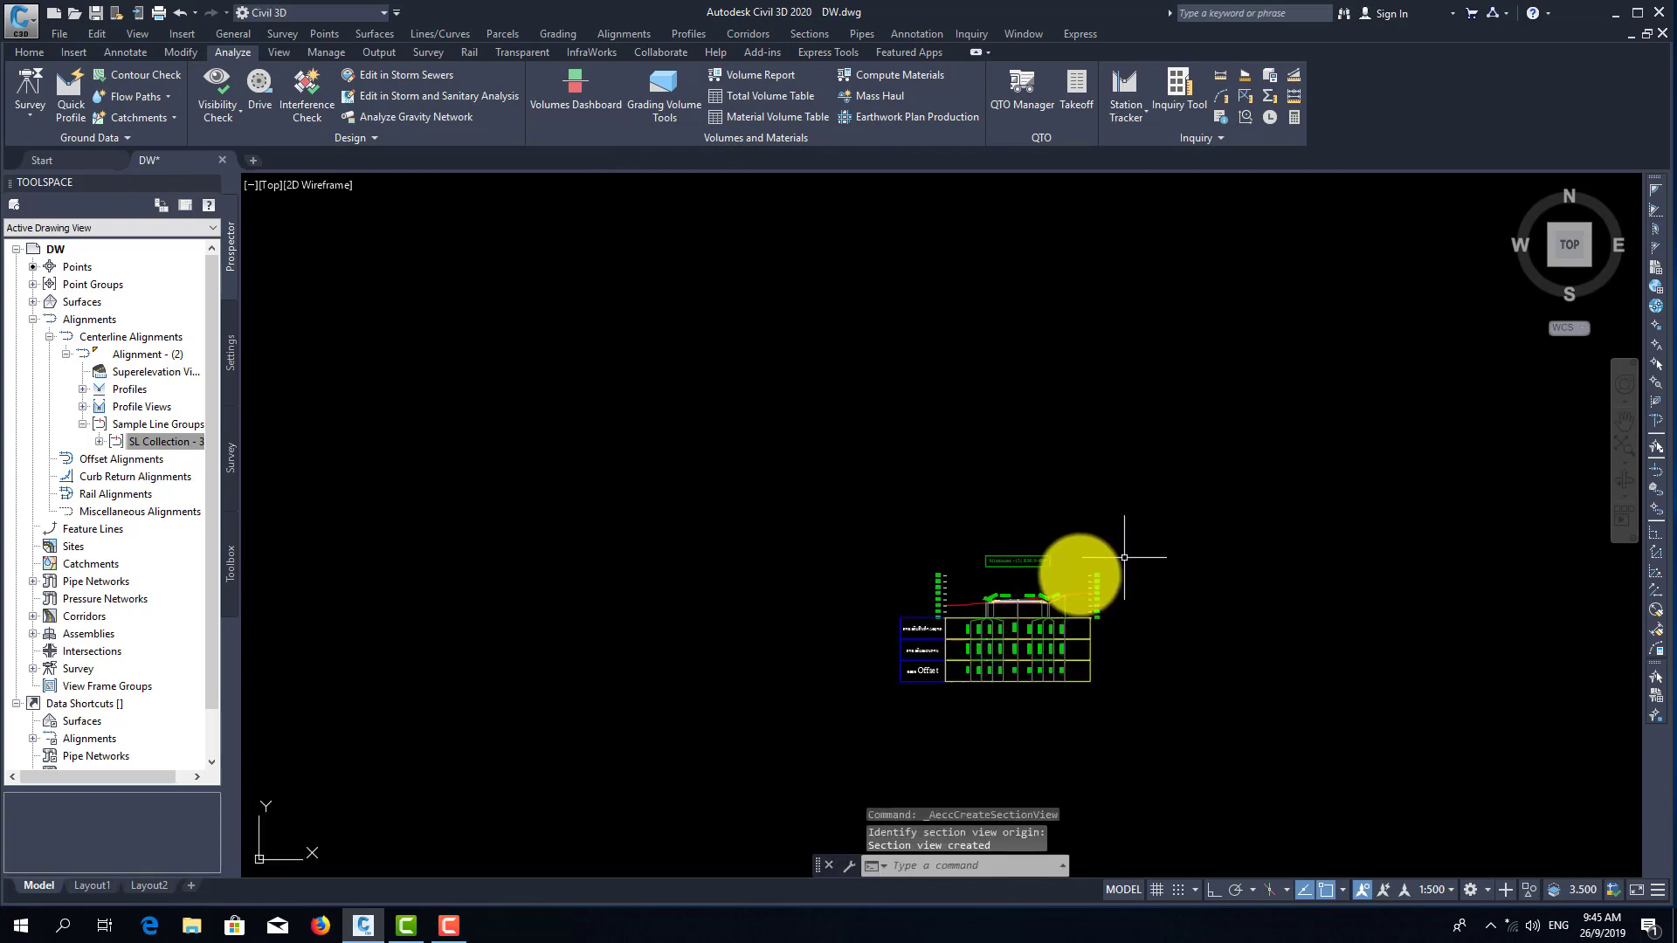
middle_click_drag(1050, 603, 1020, 543)
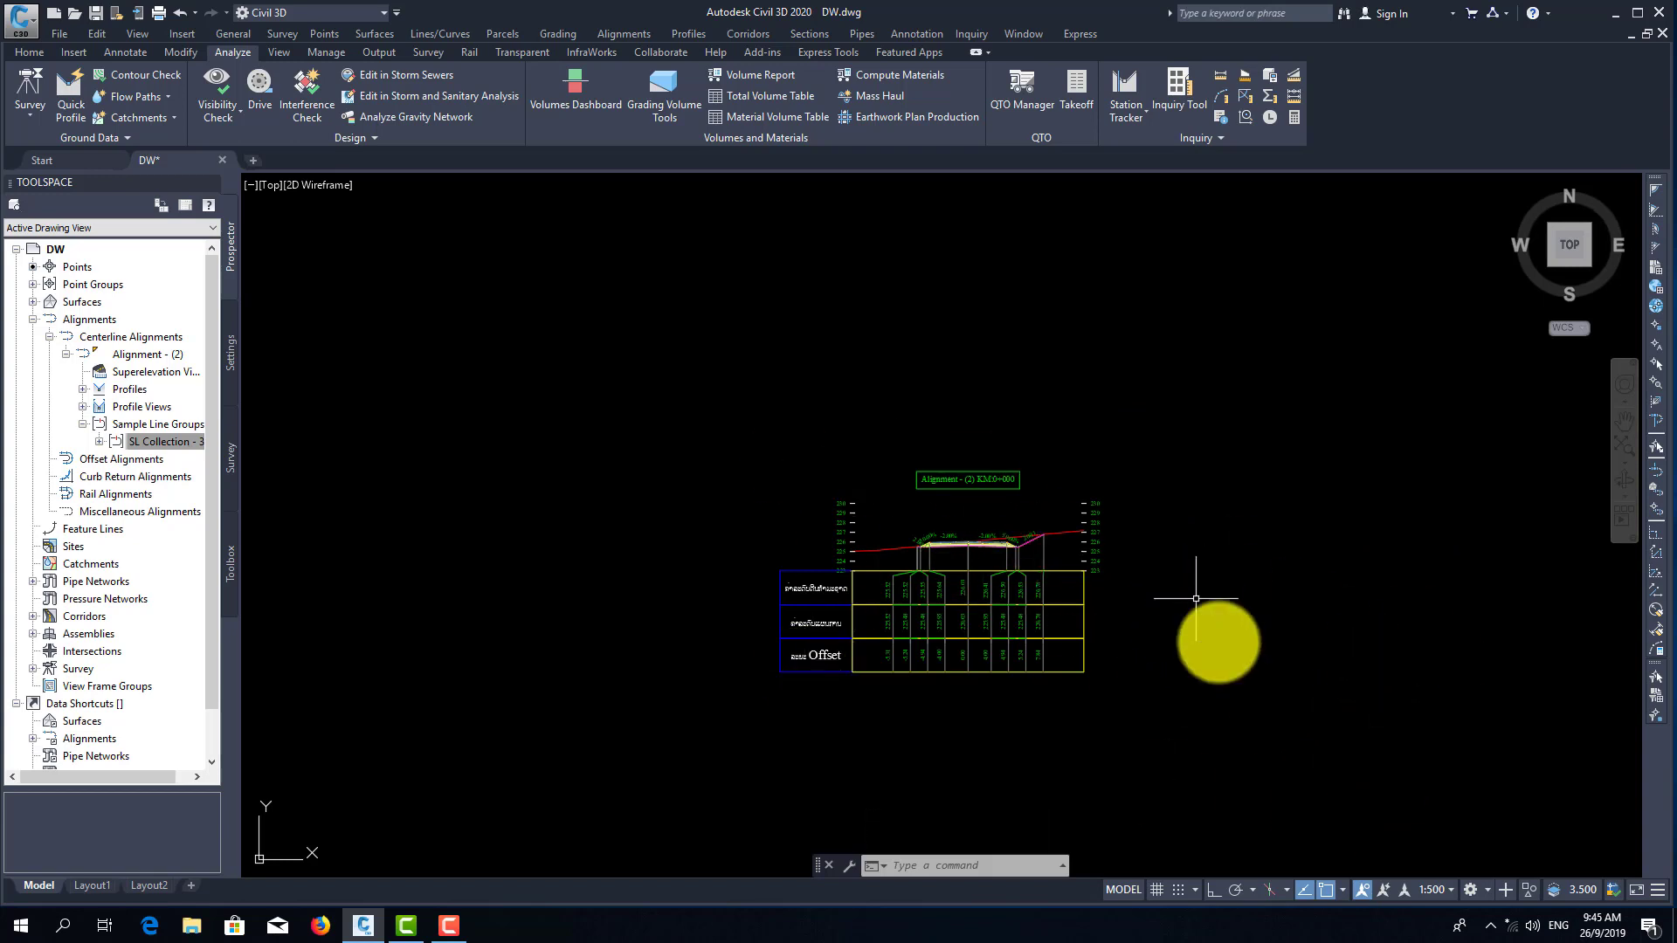
- Start multiple section views for SL Collection - 3 with the Road Section-y style and proceed to the section display options
middle_click_drag(1232, 685, 1084, 630)
scroll(891, 554, "down", 4)
middle_click_drag(998, 585, 864, 522)
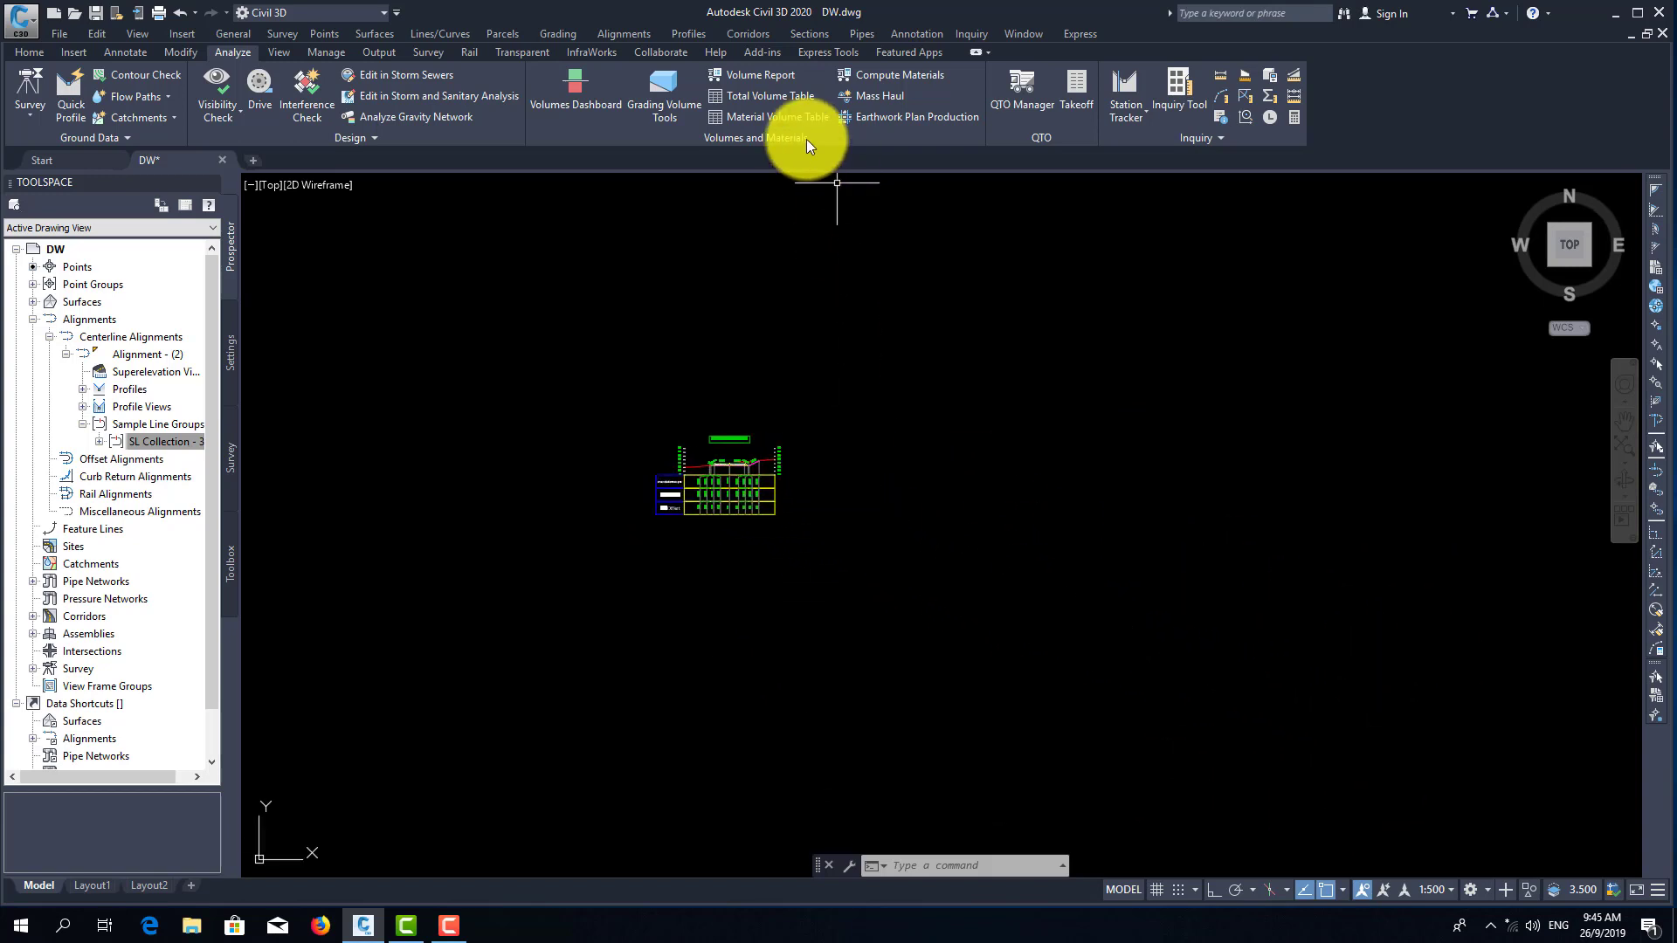
left_click(807, 35)
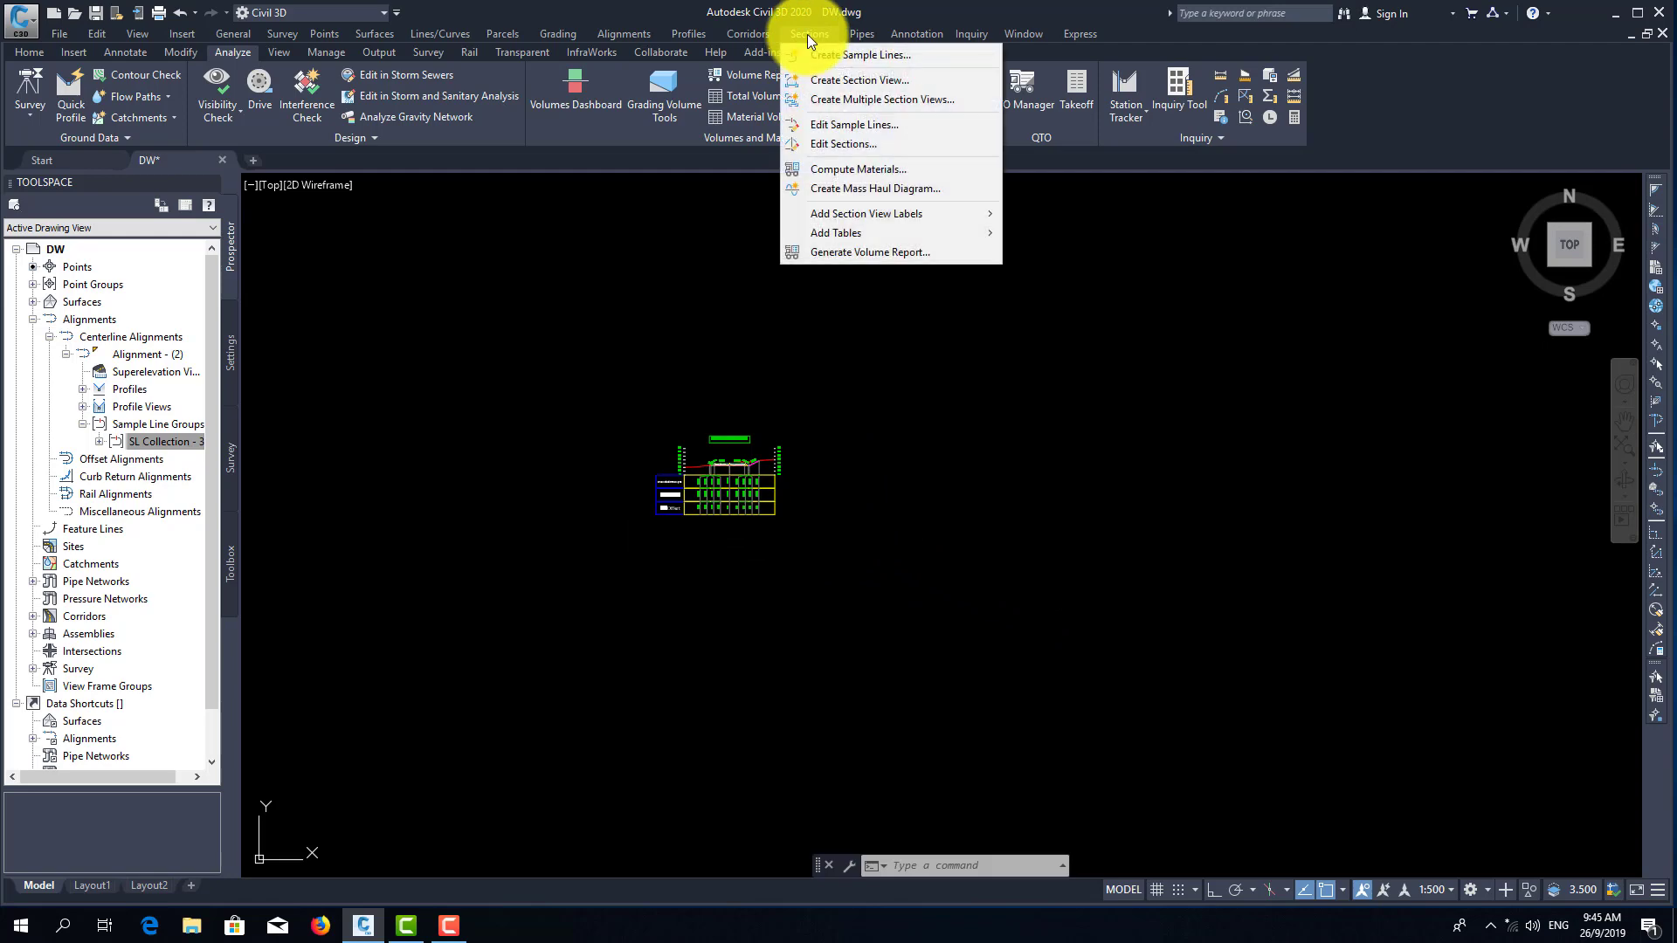
left_click(824, 94)
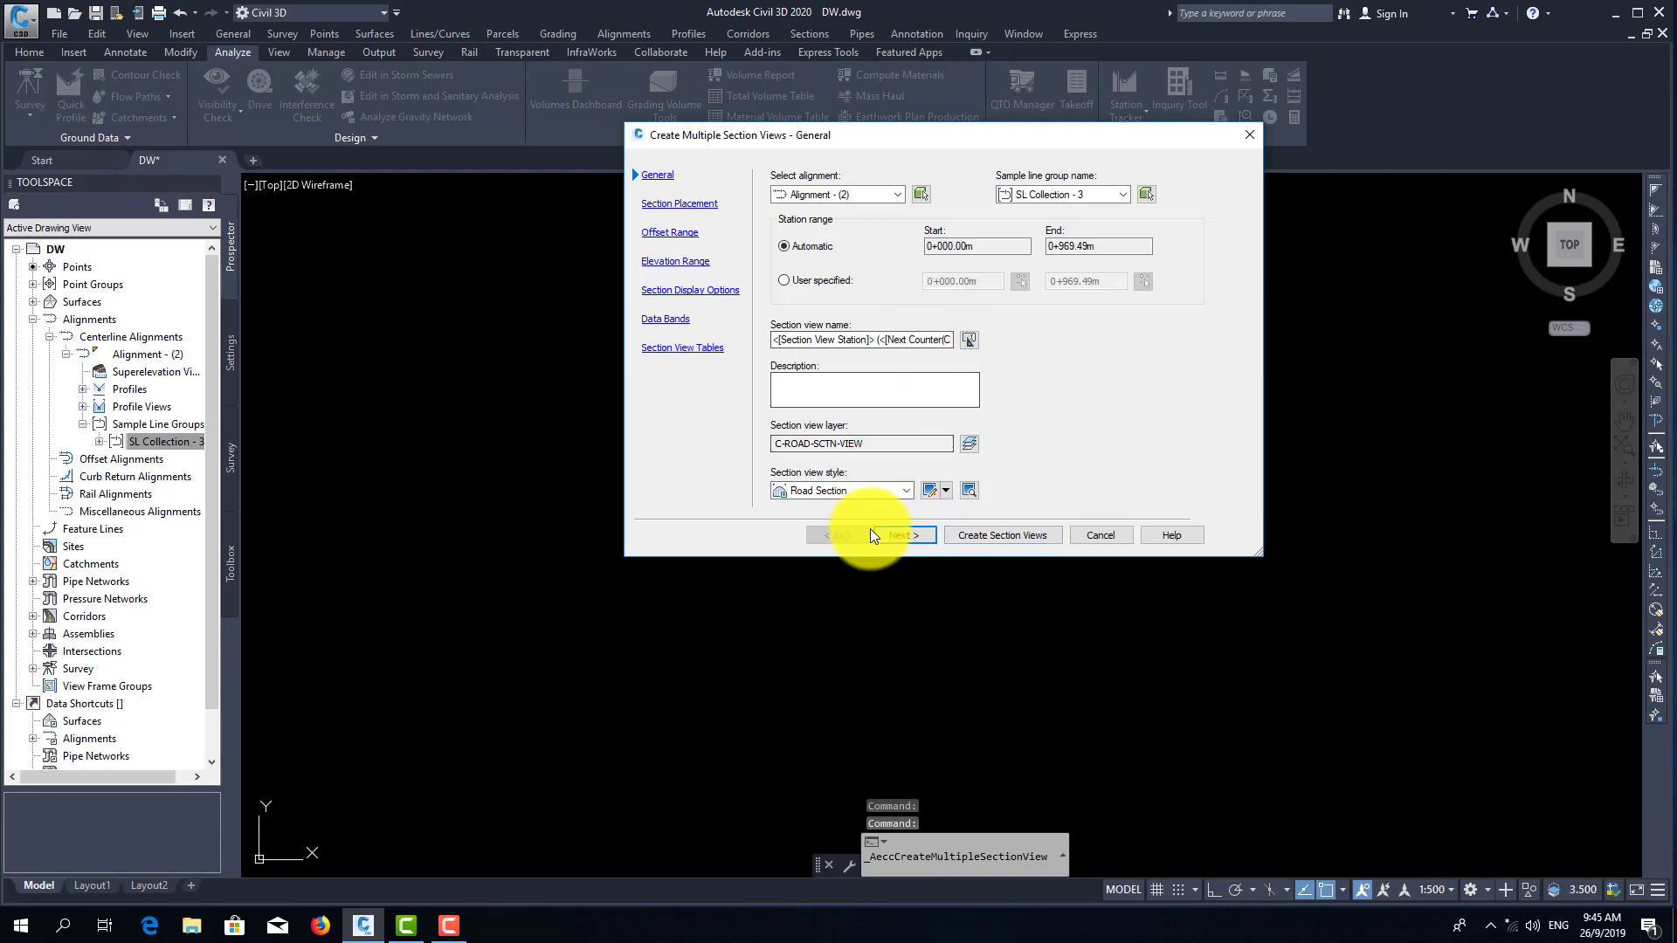
left_click(882, 490)
left_click(830, 542)
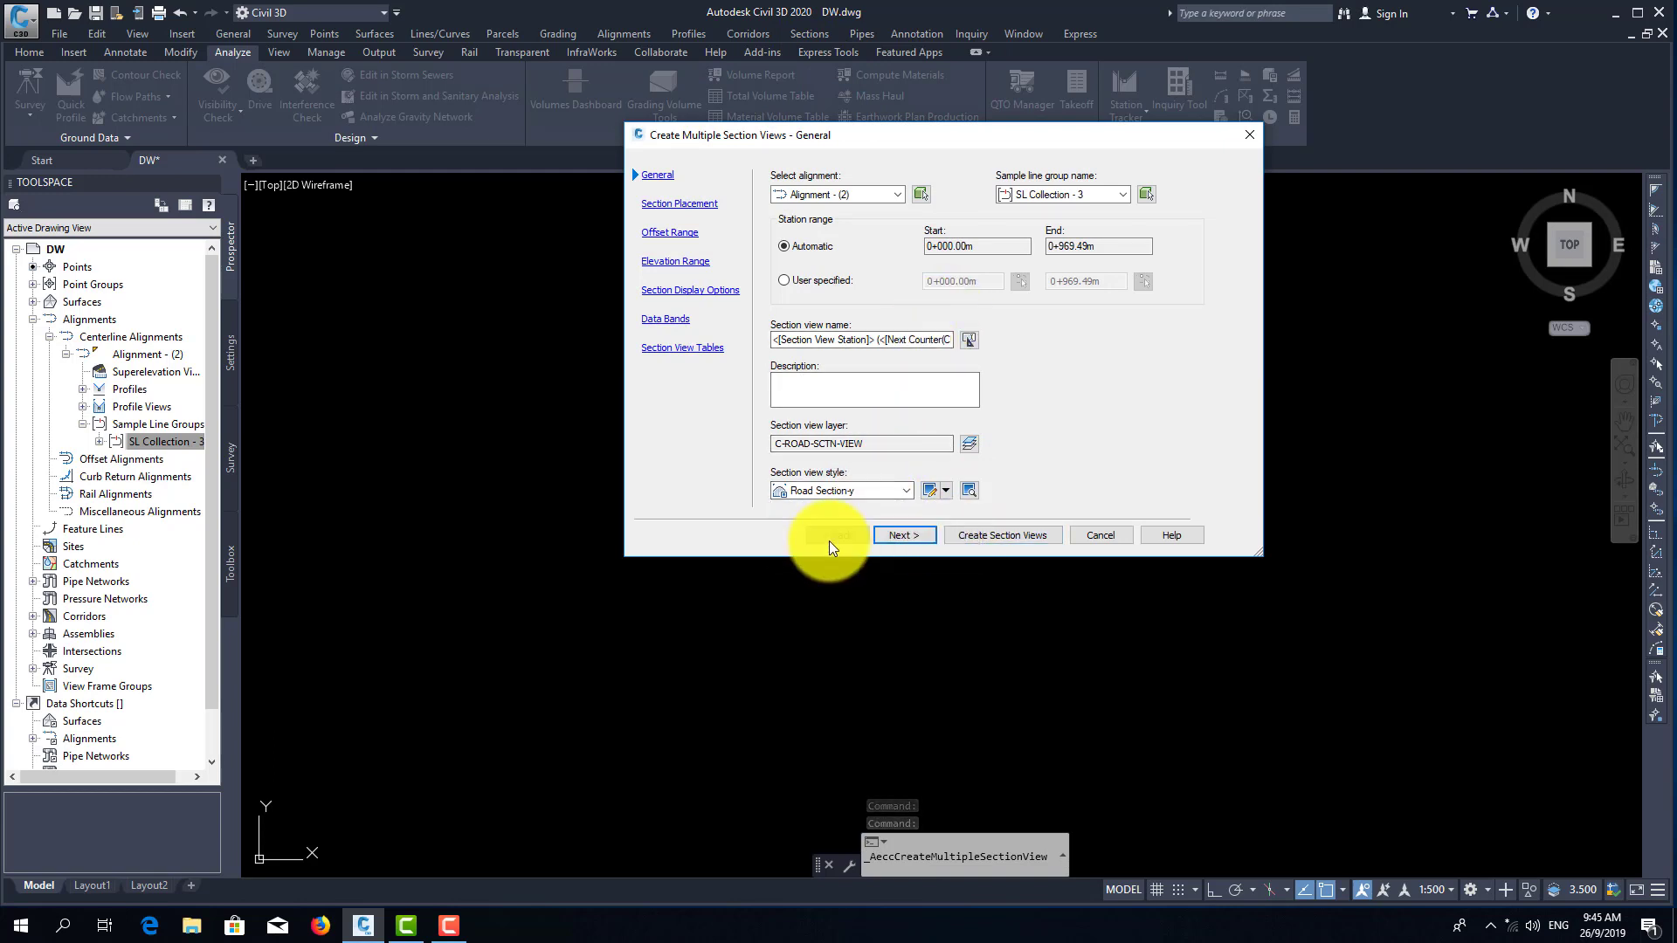
left_click(905, 535)
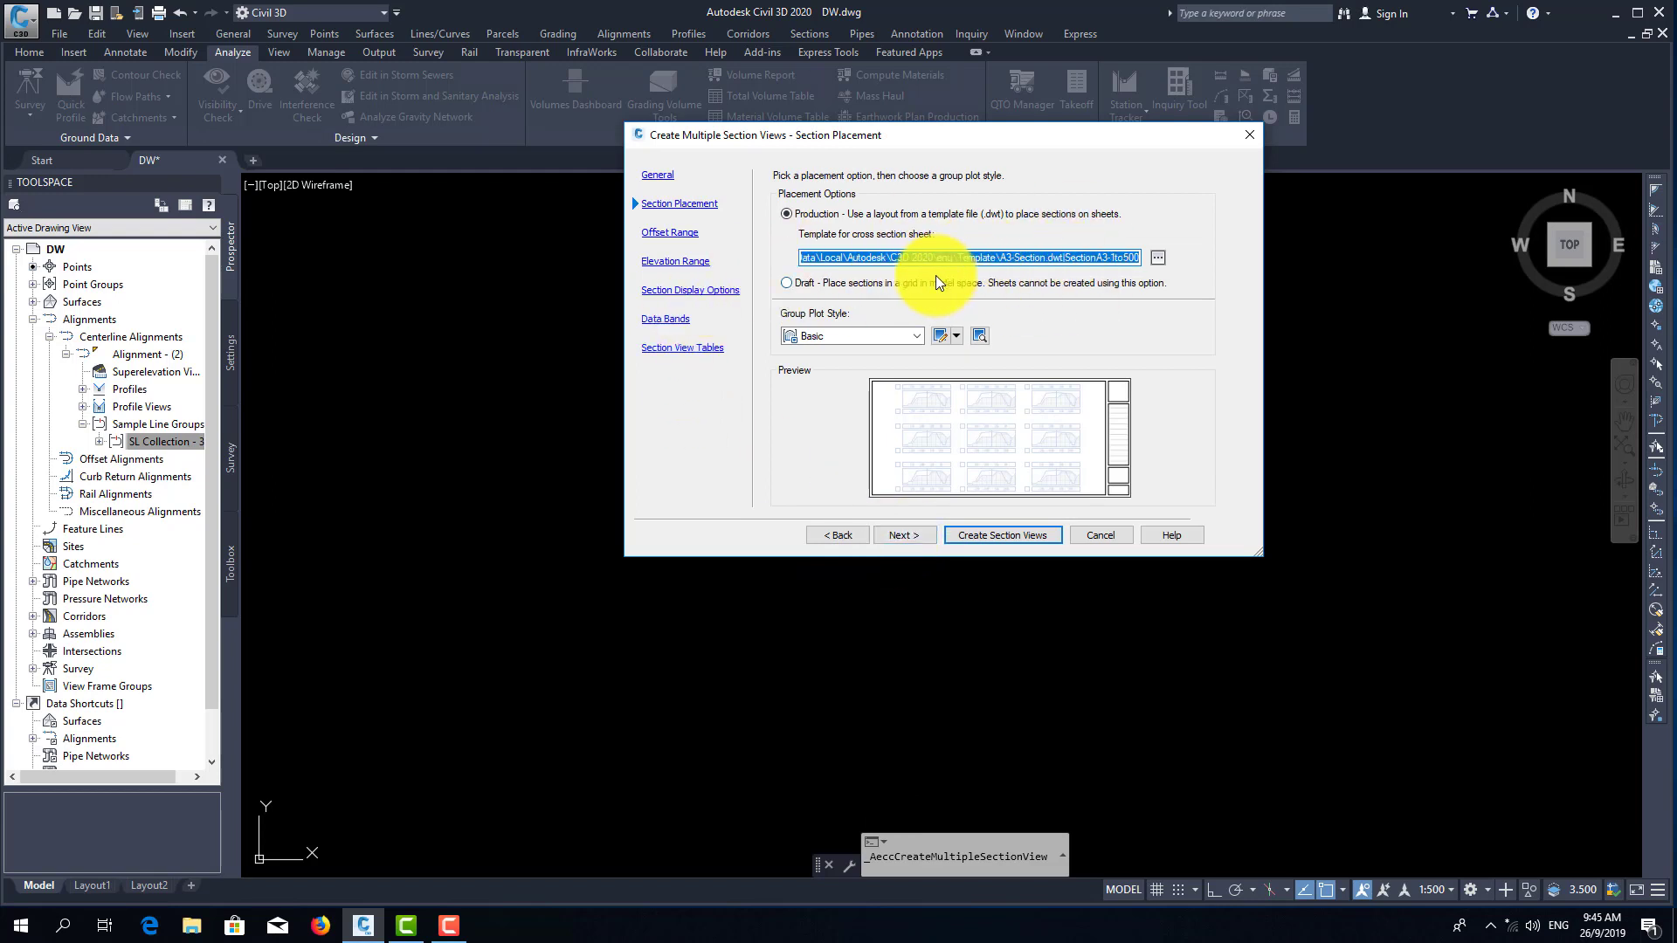
left_click(915, 535)
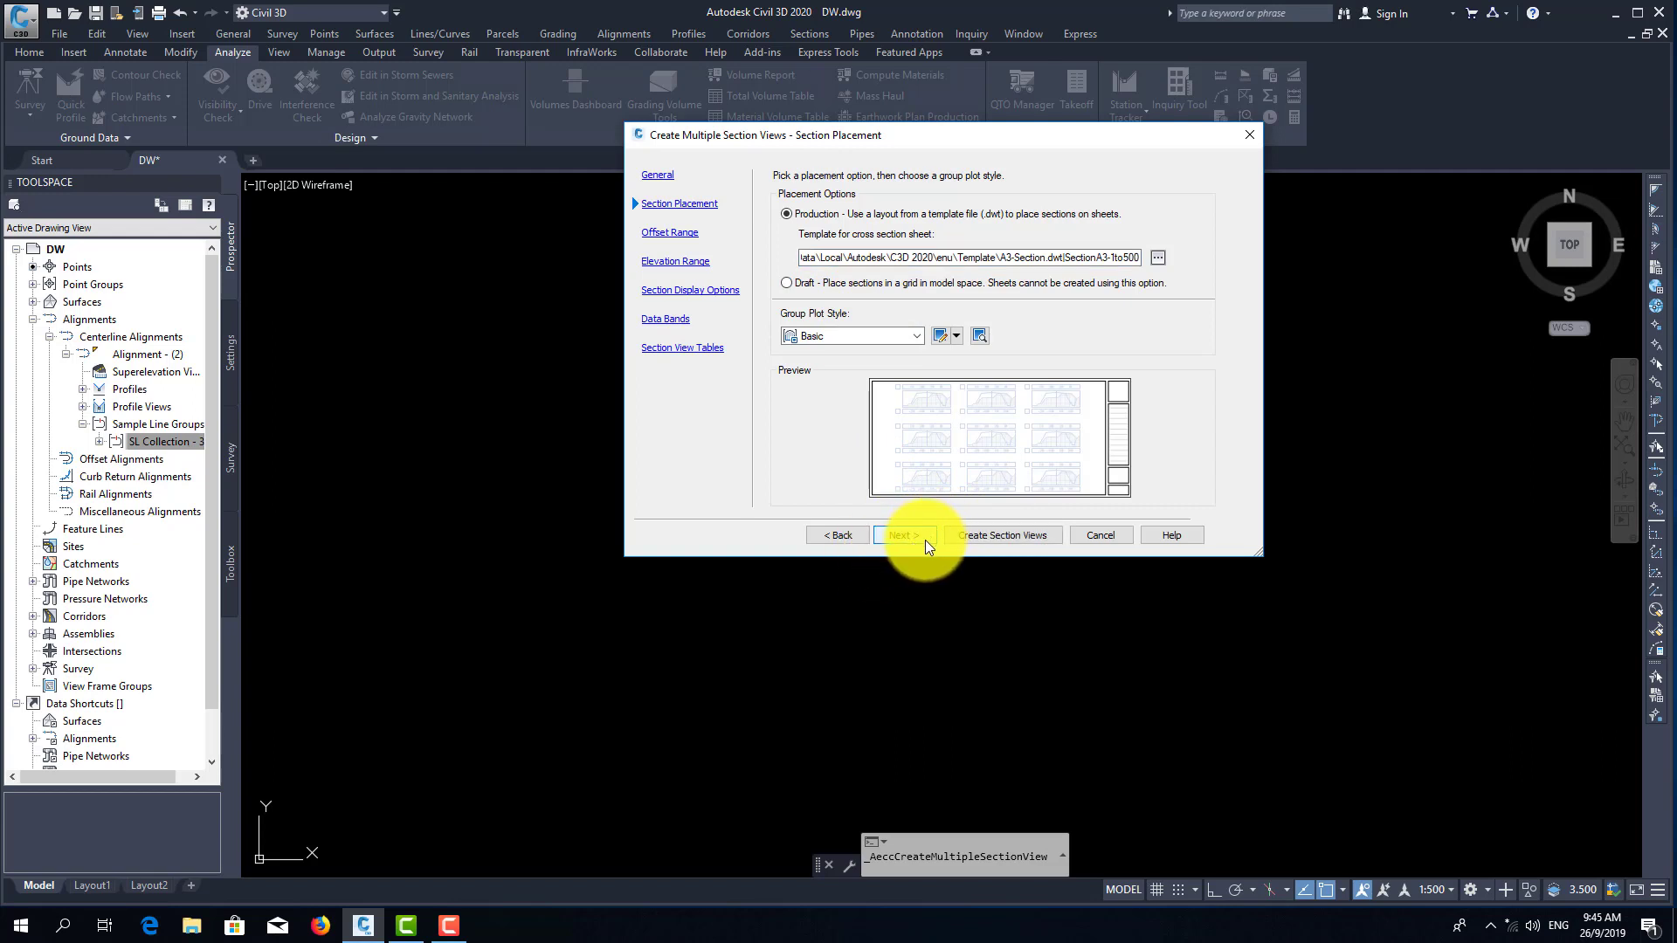
left_click(915, 535)
left_click(915, 535)
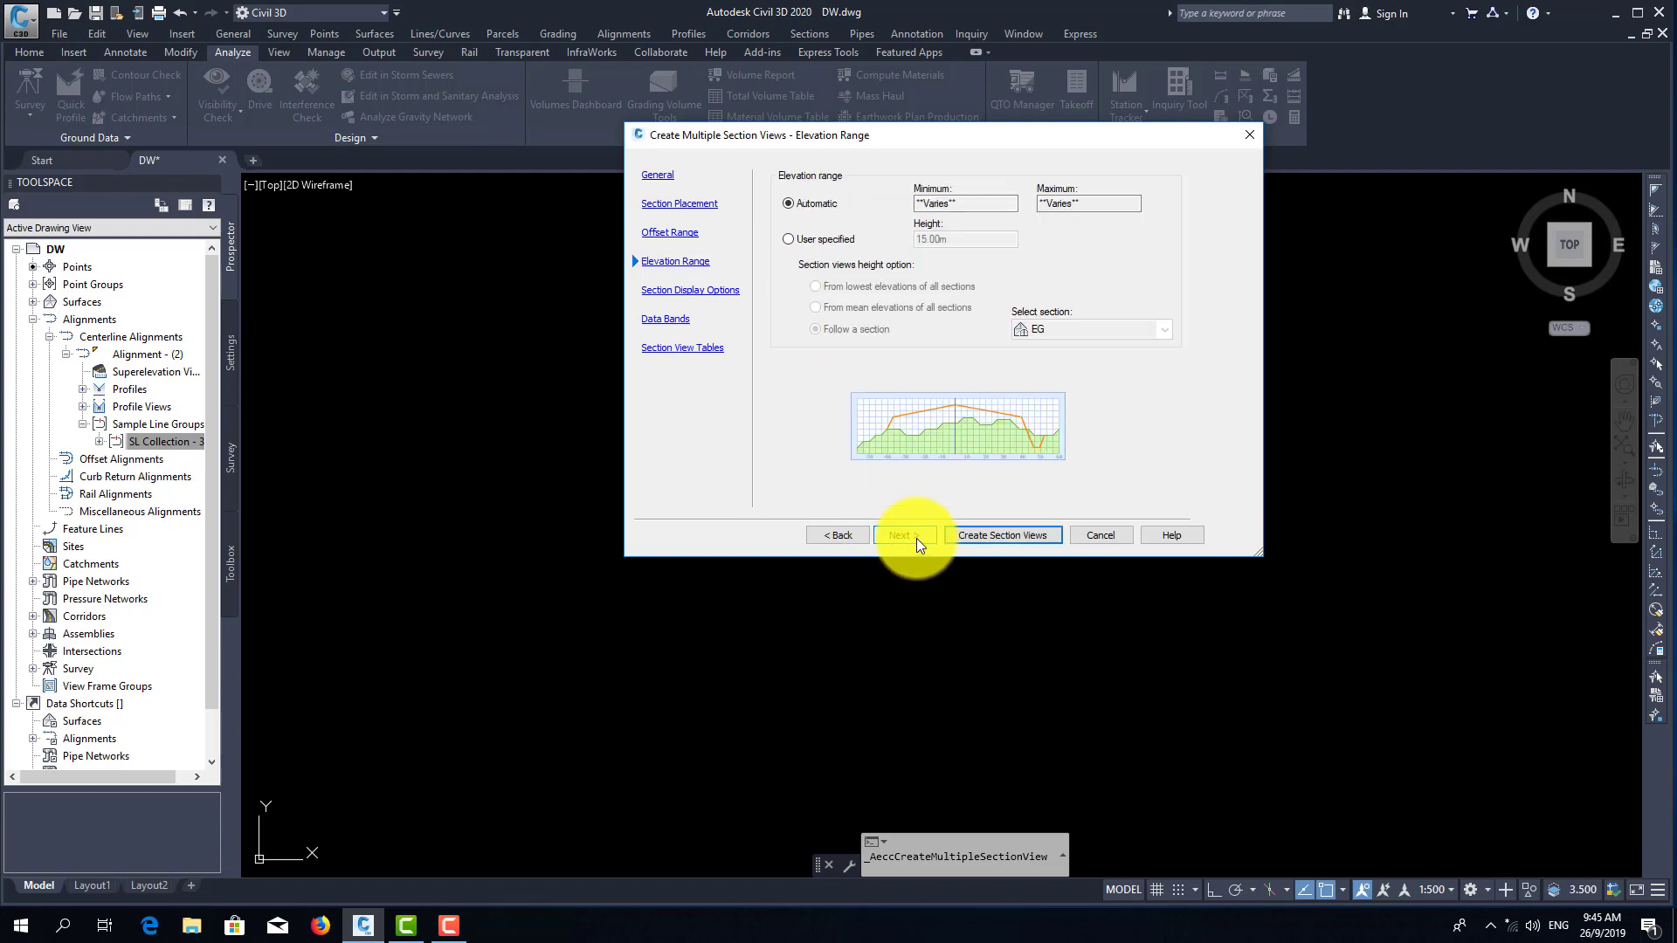
left_click(915, 535)
- Exclude Ground Fill, Ground Removed, Network - (1), Corridor - (4) Datum and Corridor - (4) Top from the multiple section views and continue to the data bands
left_click(937, 356)
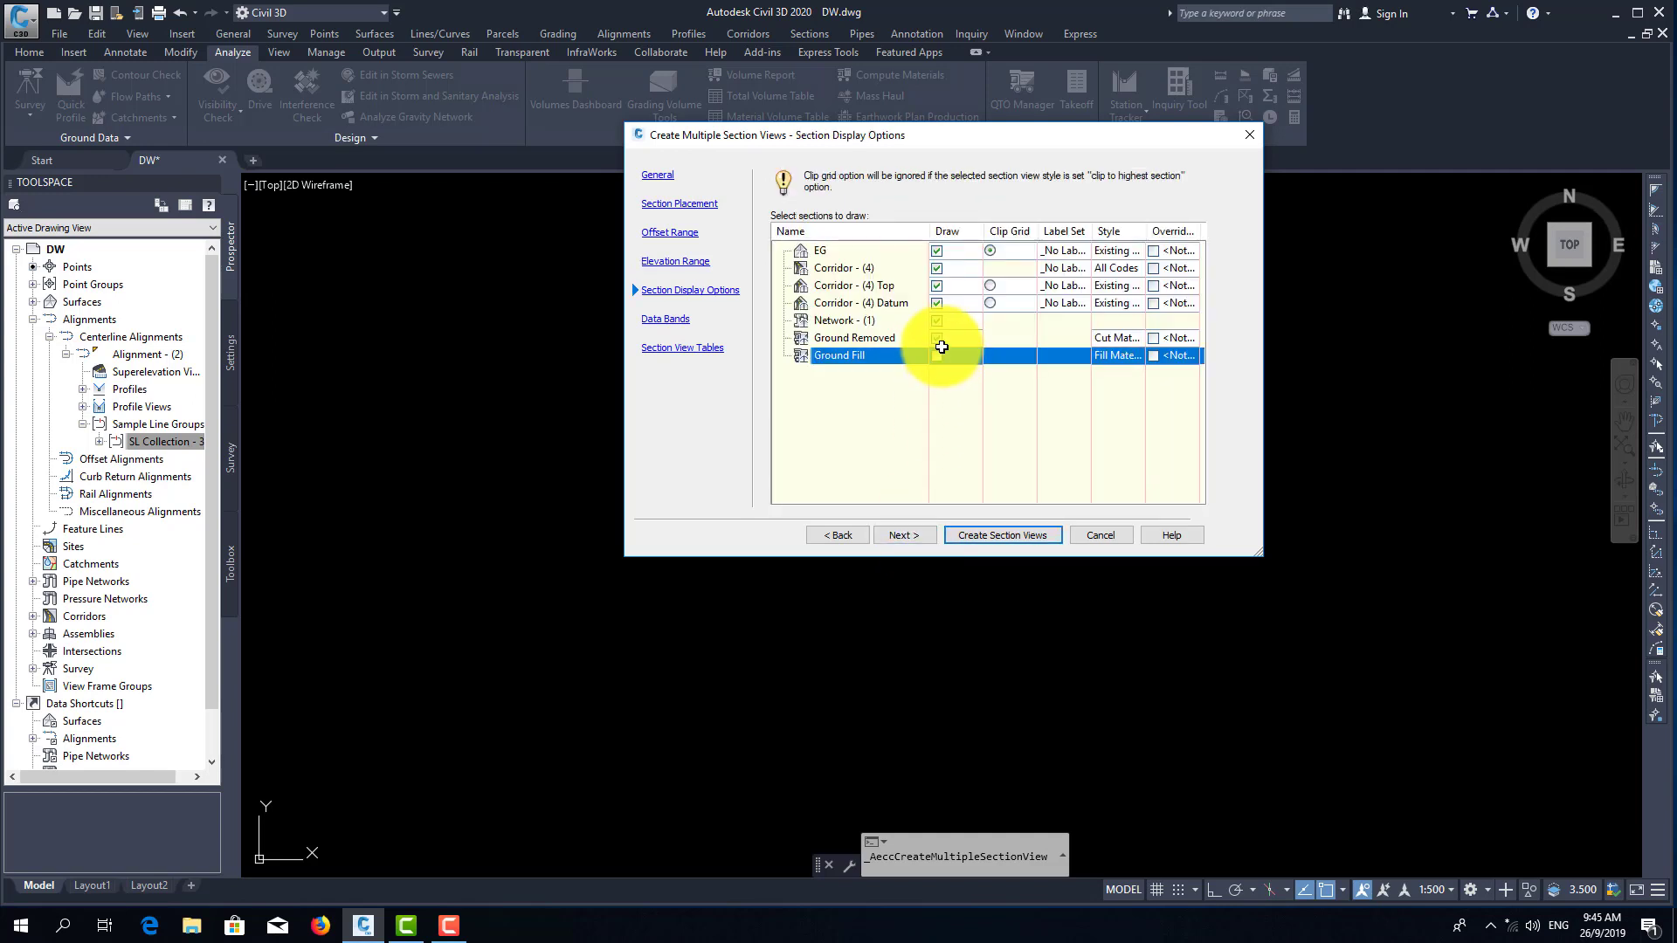
left_click(939, 338)
left_click(937, 320)
left_click(936, 303)
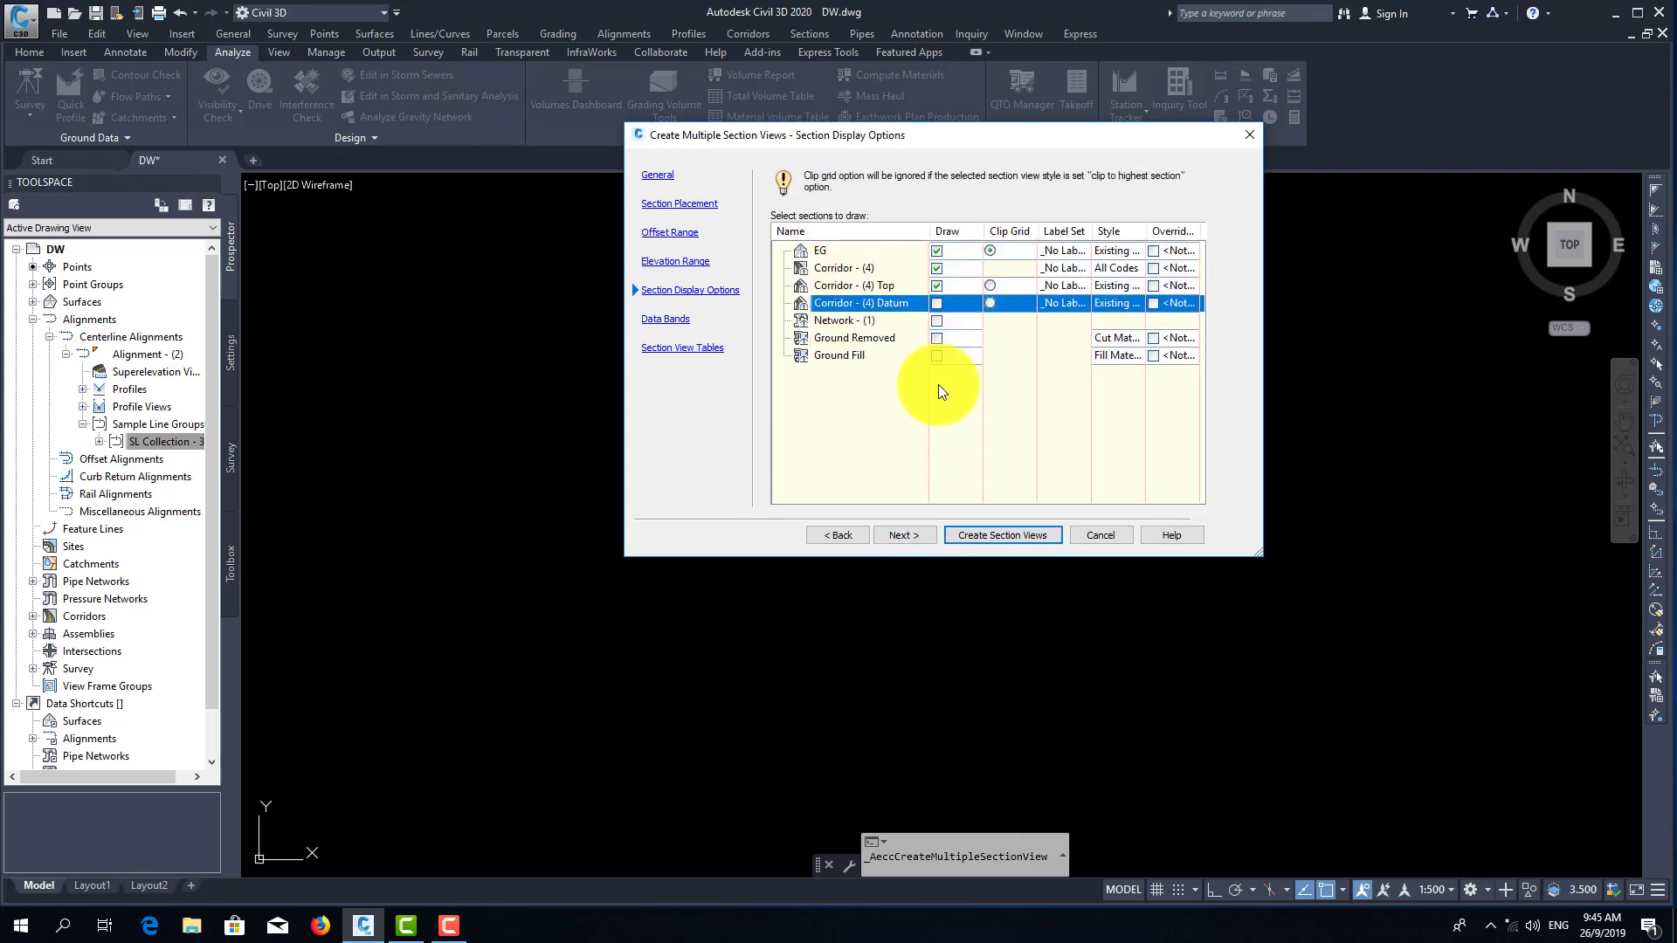
left_click(937, 286)
left_click(899, 535)
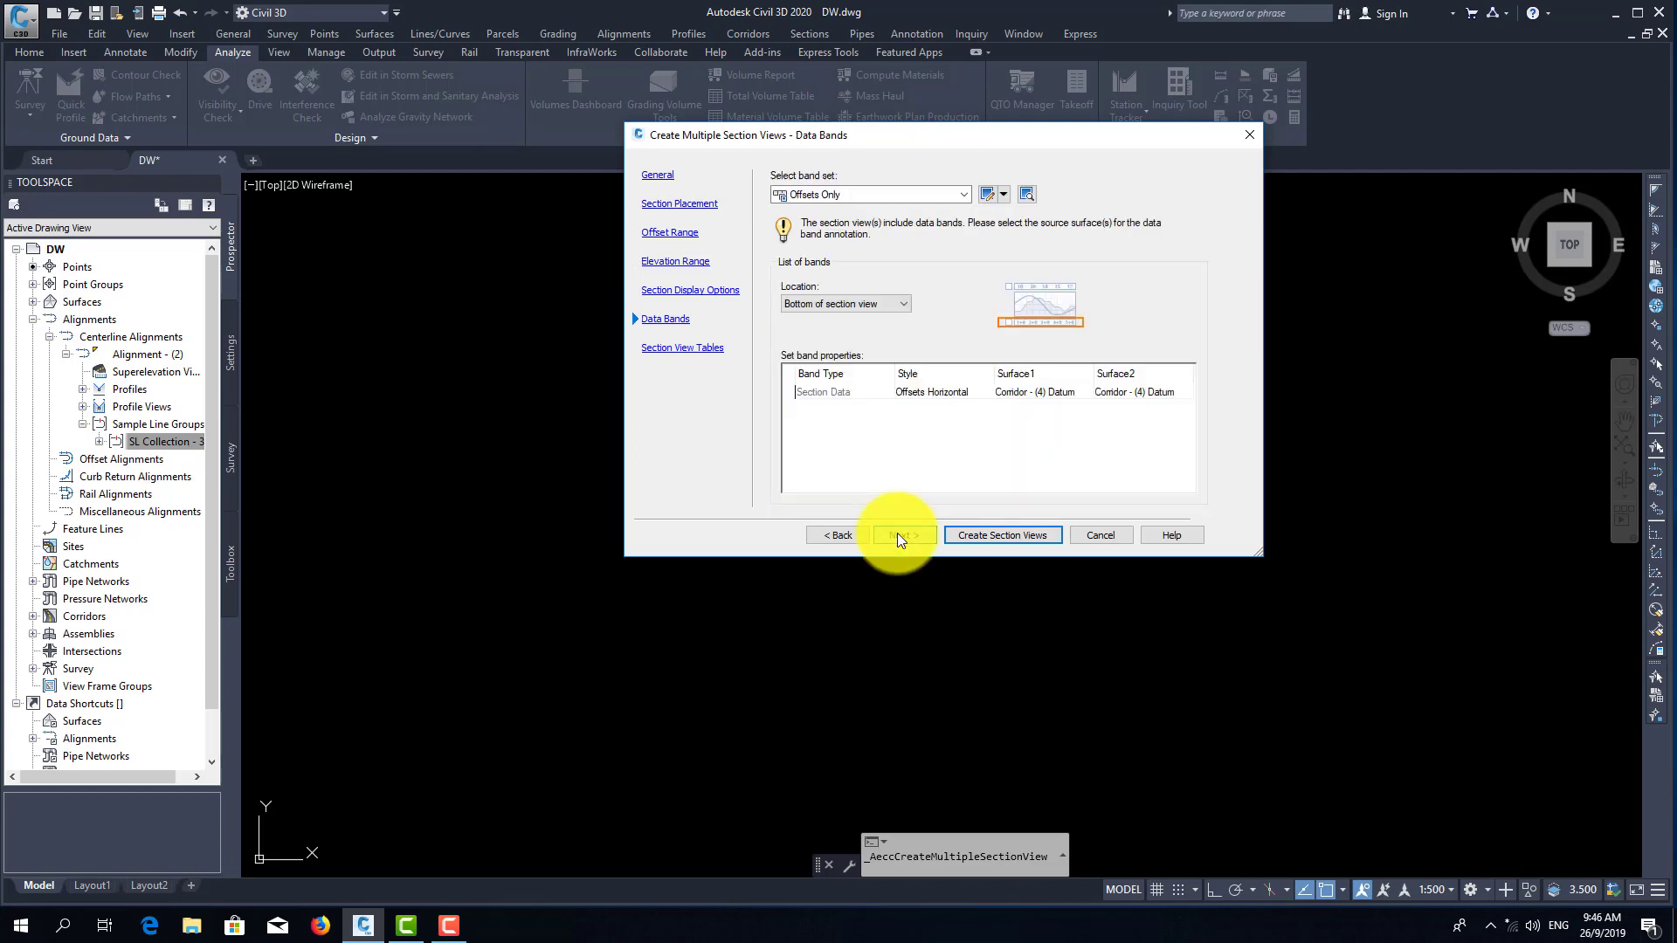
- Apply Section View Band Set-y and set Surface1 to Corridor - (4) Top for all three bands
left_click(889, 201)
left_click(850, 276)
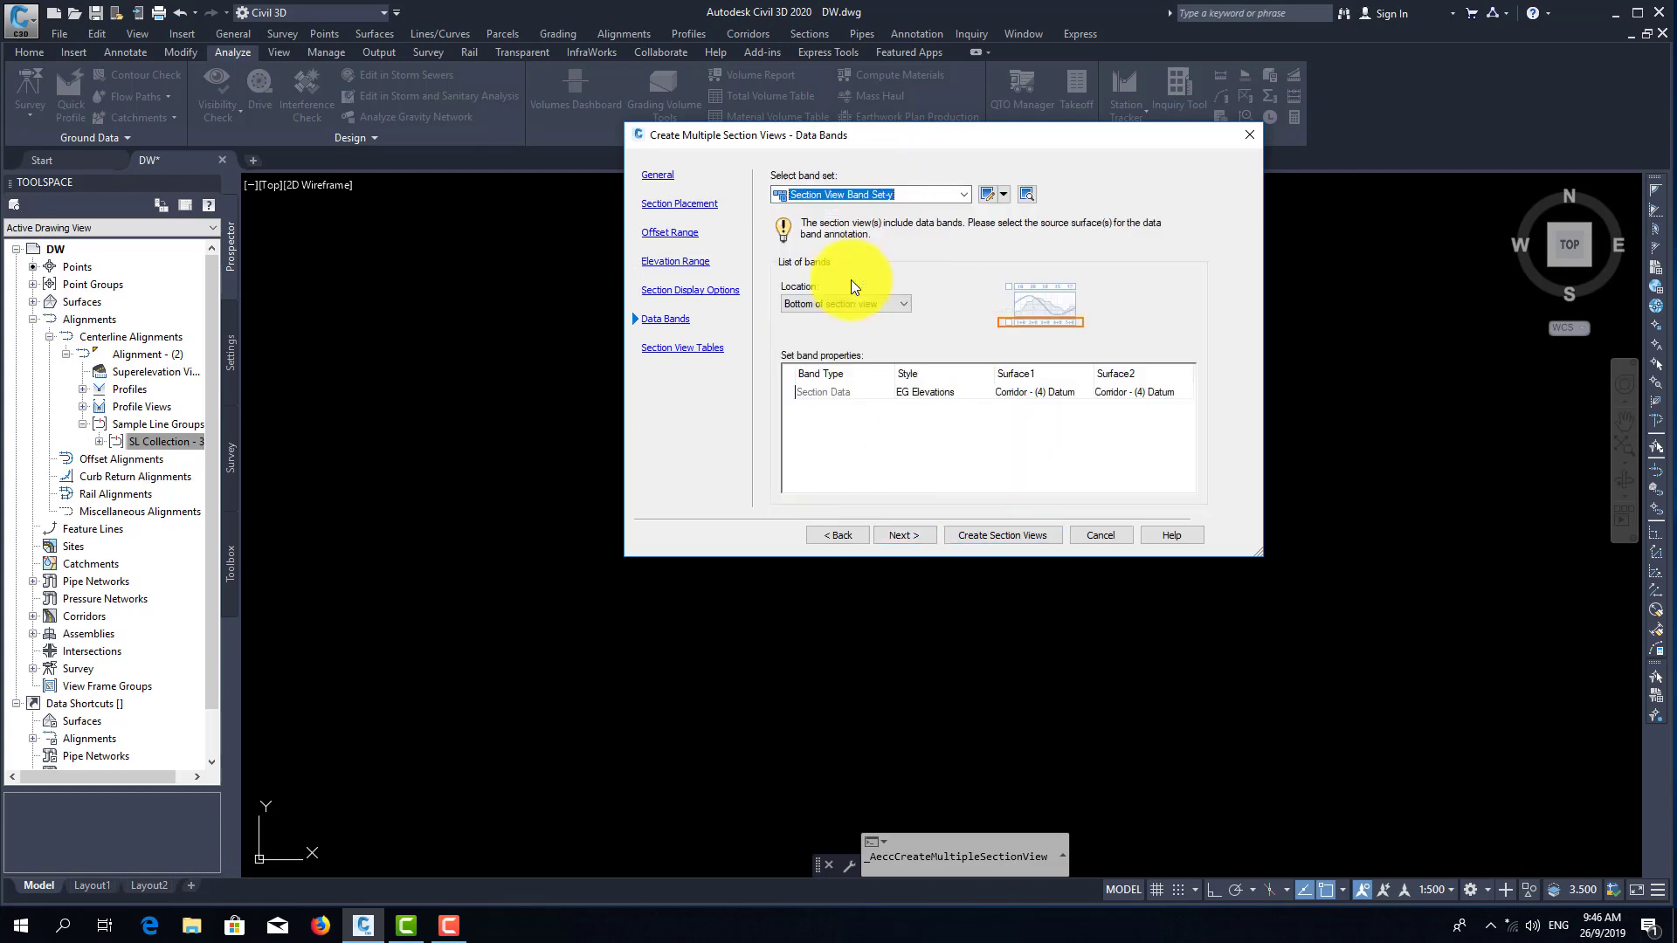
left_click(1066, 391)
left_click(1062, 391)
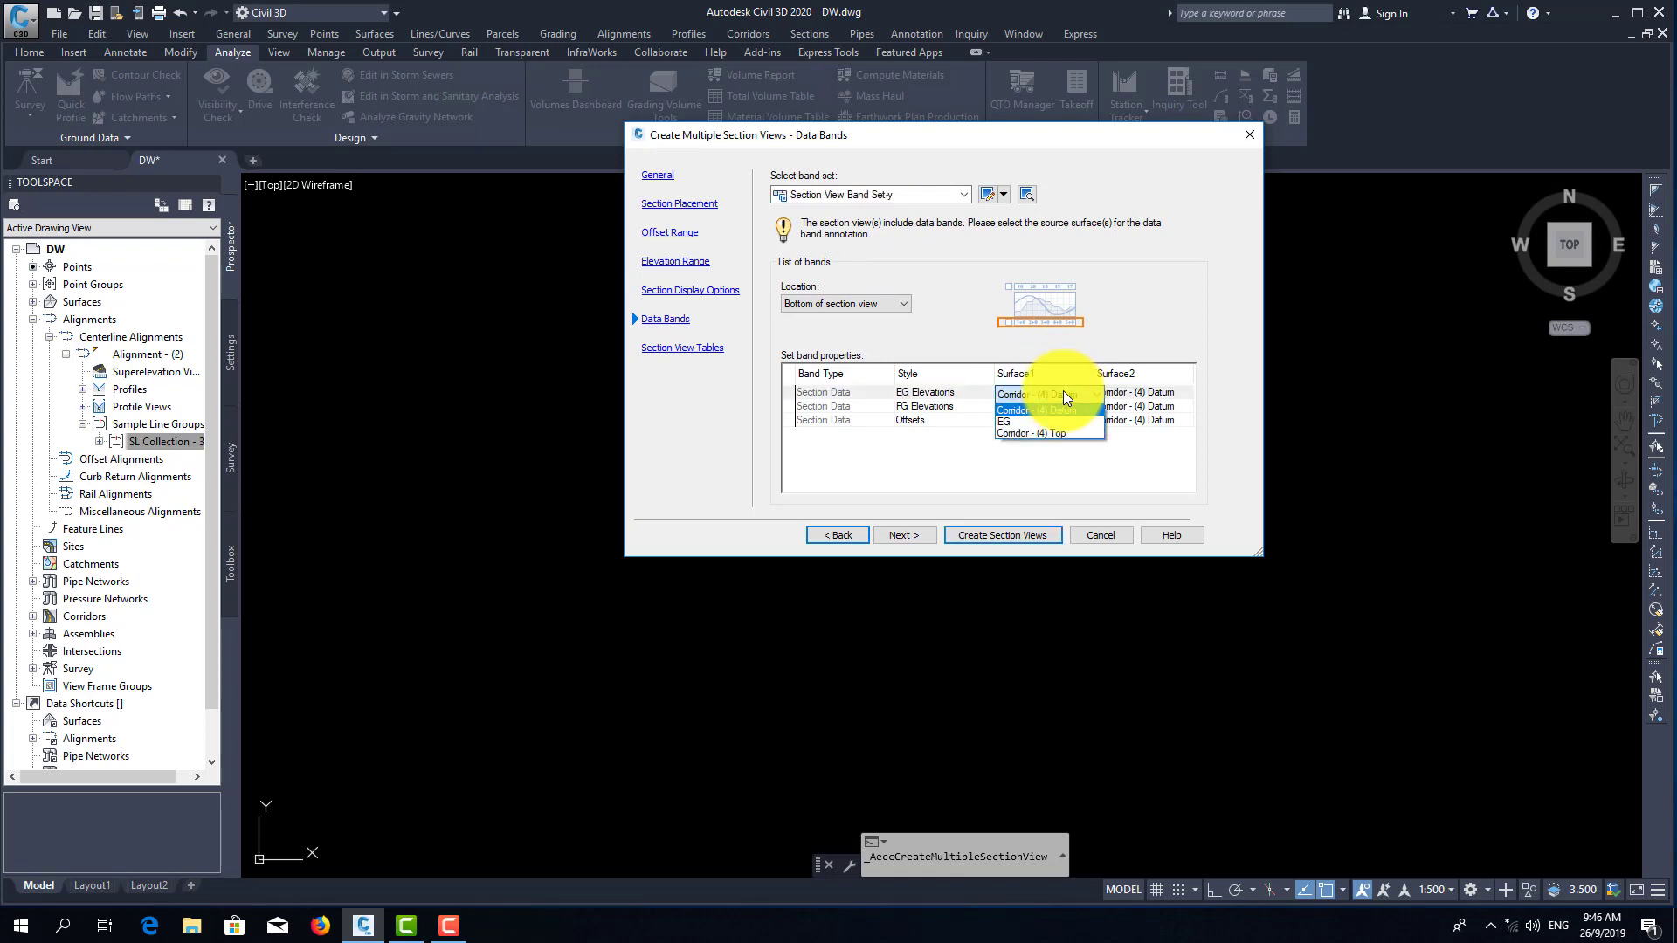
left_click(1016, 434)
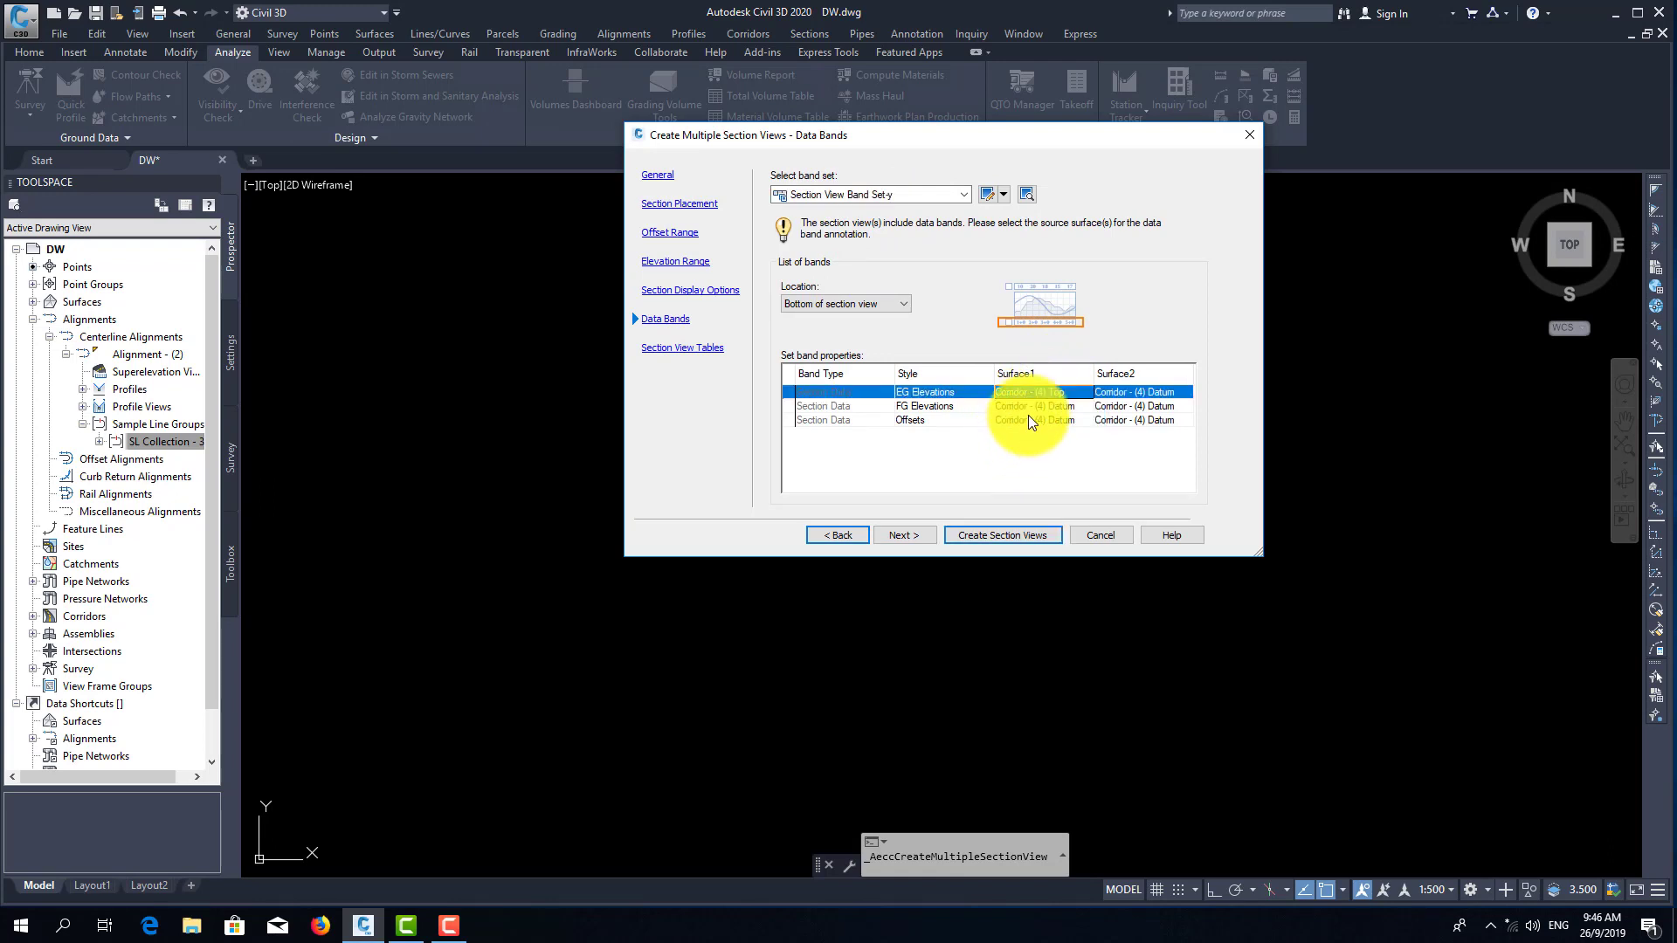
left_click(1034, 405)
left_click(1034, 404)
left_click(1025, 447)
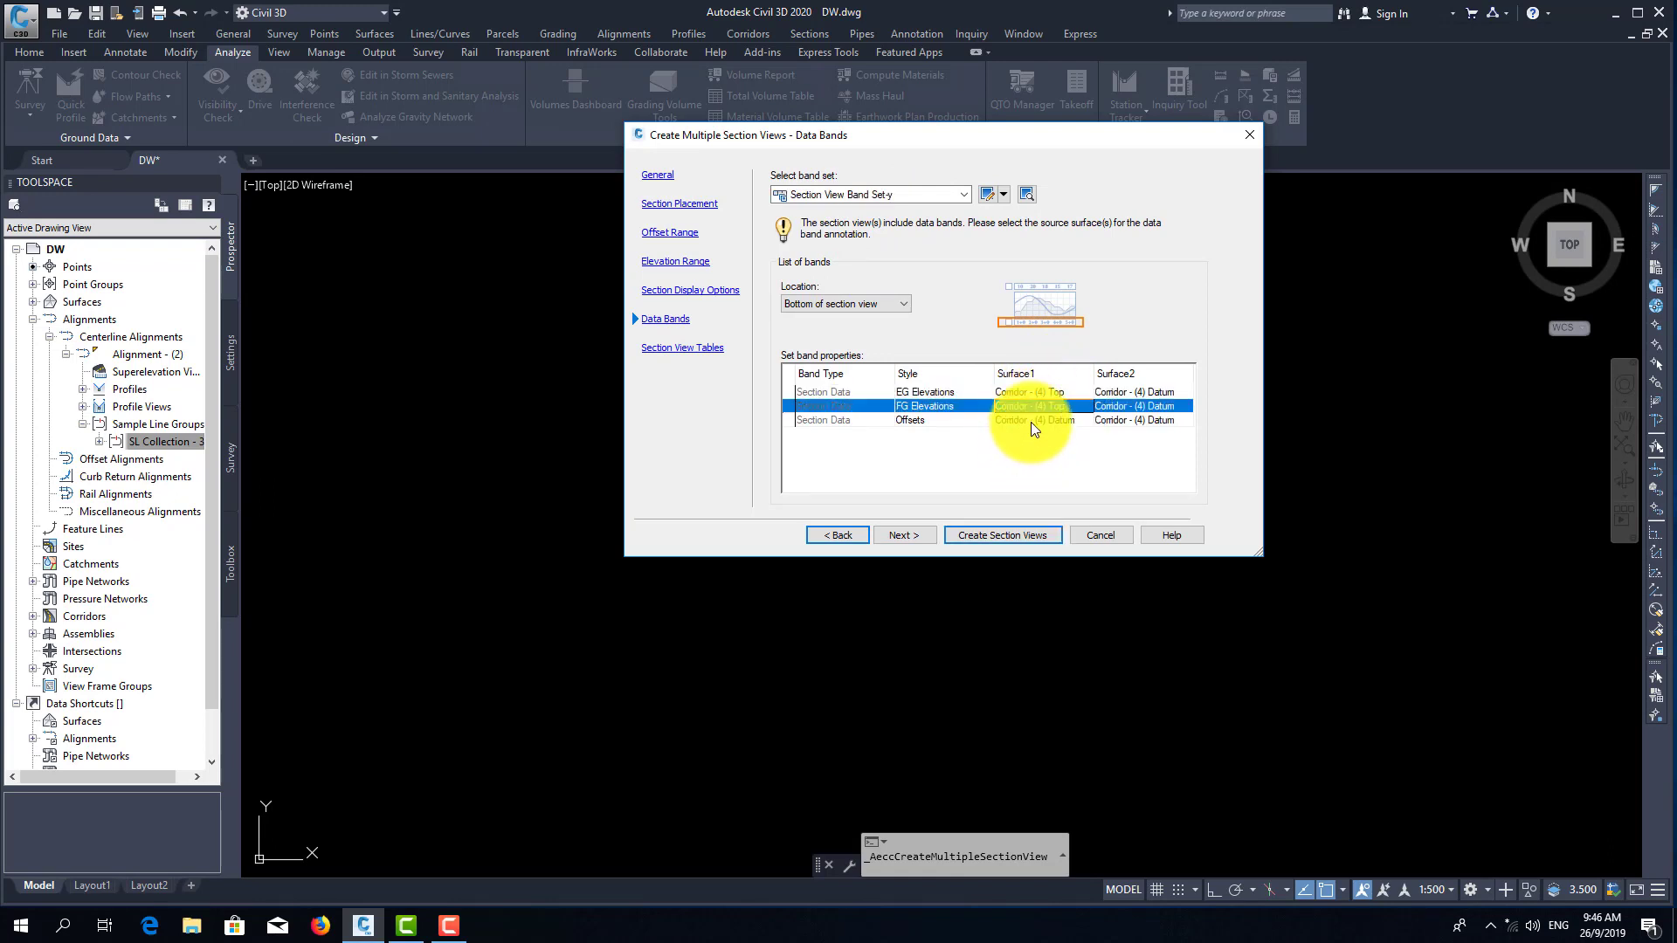
left_click(1034, 419)
left_click(1034, 419)
left_click(1035, 458)
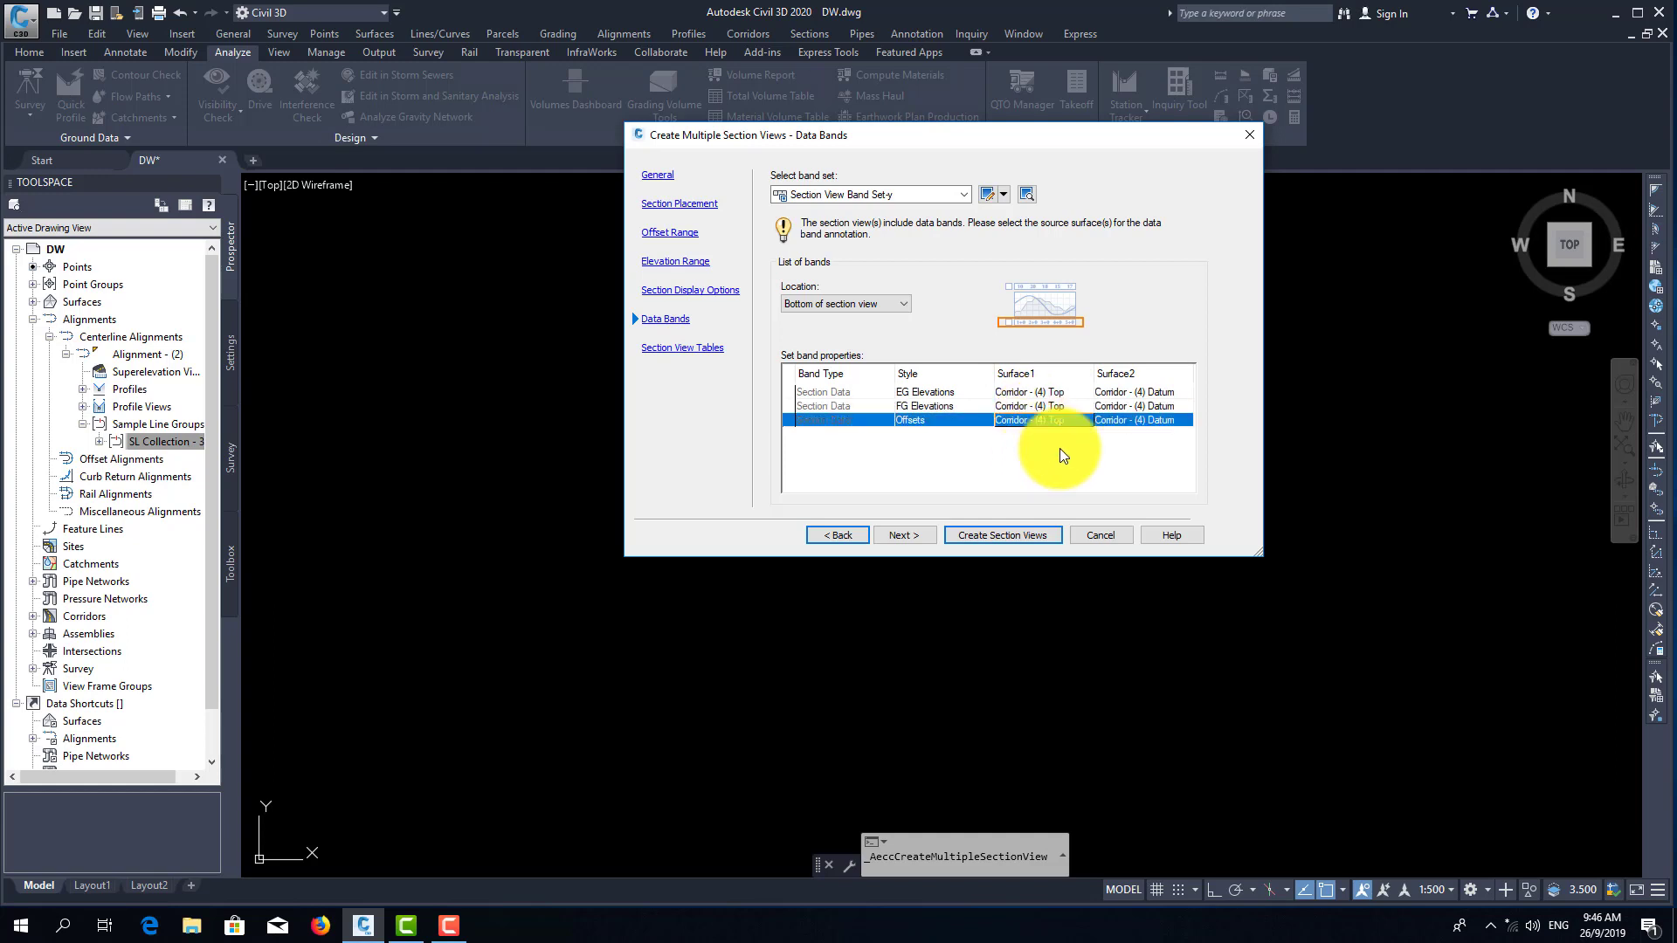
- Set Surface2 to EG for all three data bands of the multiple section views
left_click(1145, 393)
left_click(1145, 393)
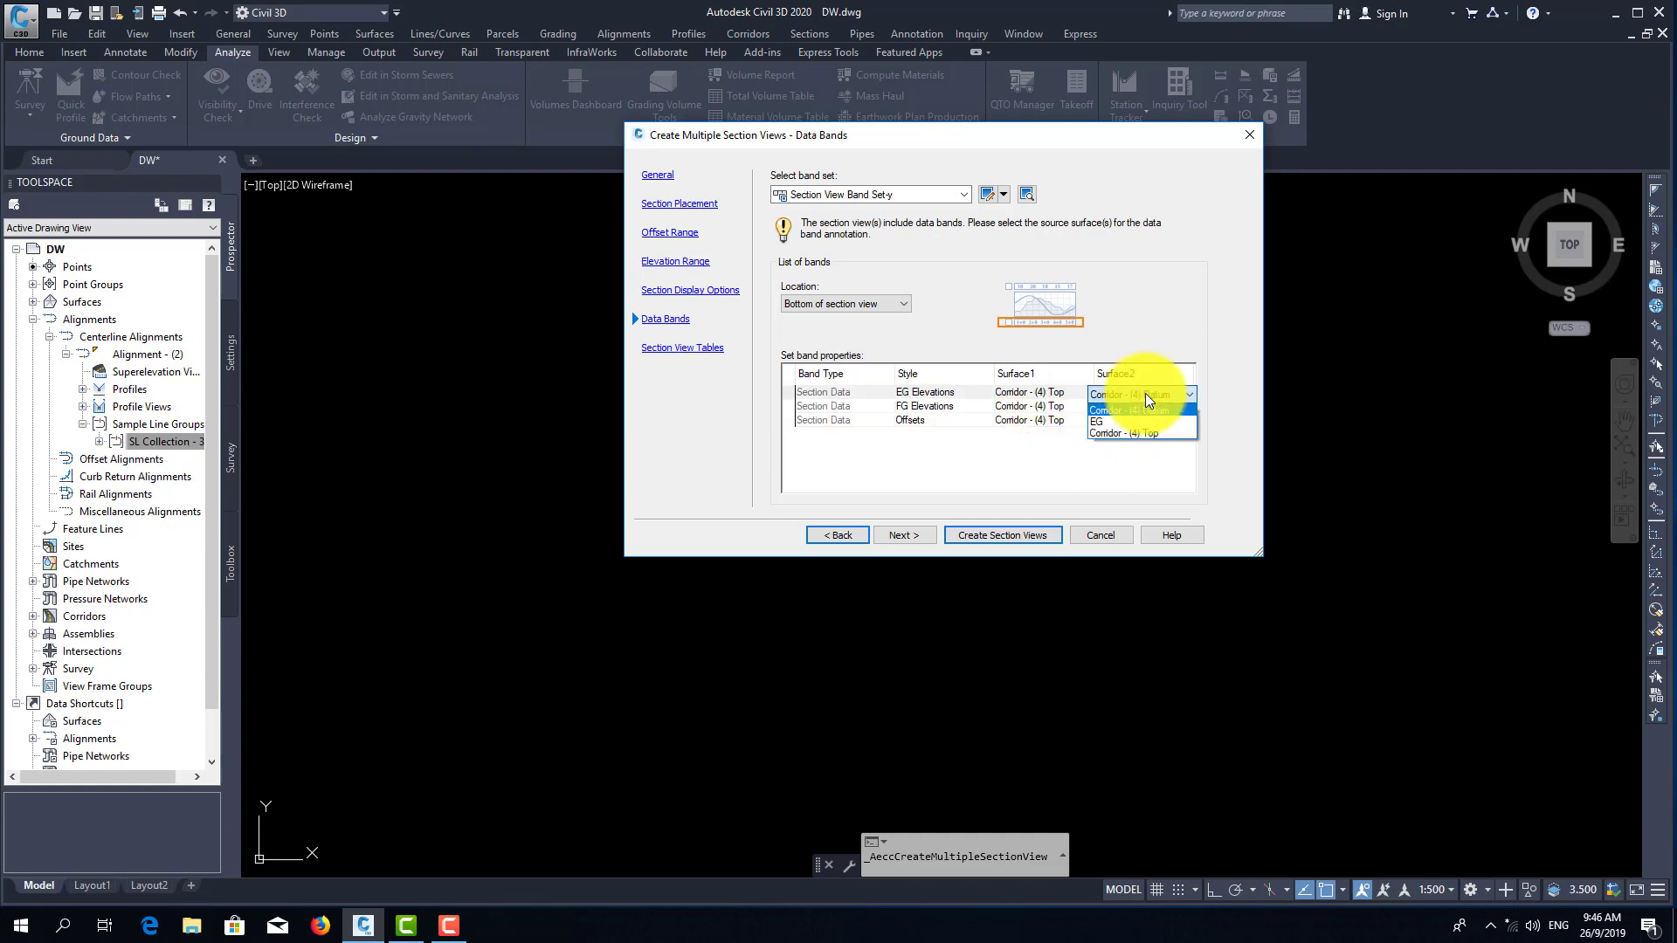
left_click(1097, 421)
left_click(1108, 407)
left_click(1110, 407)
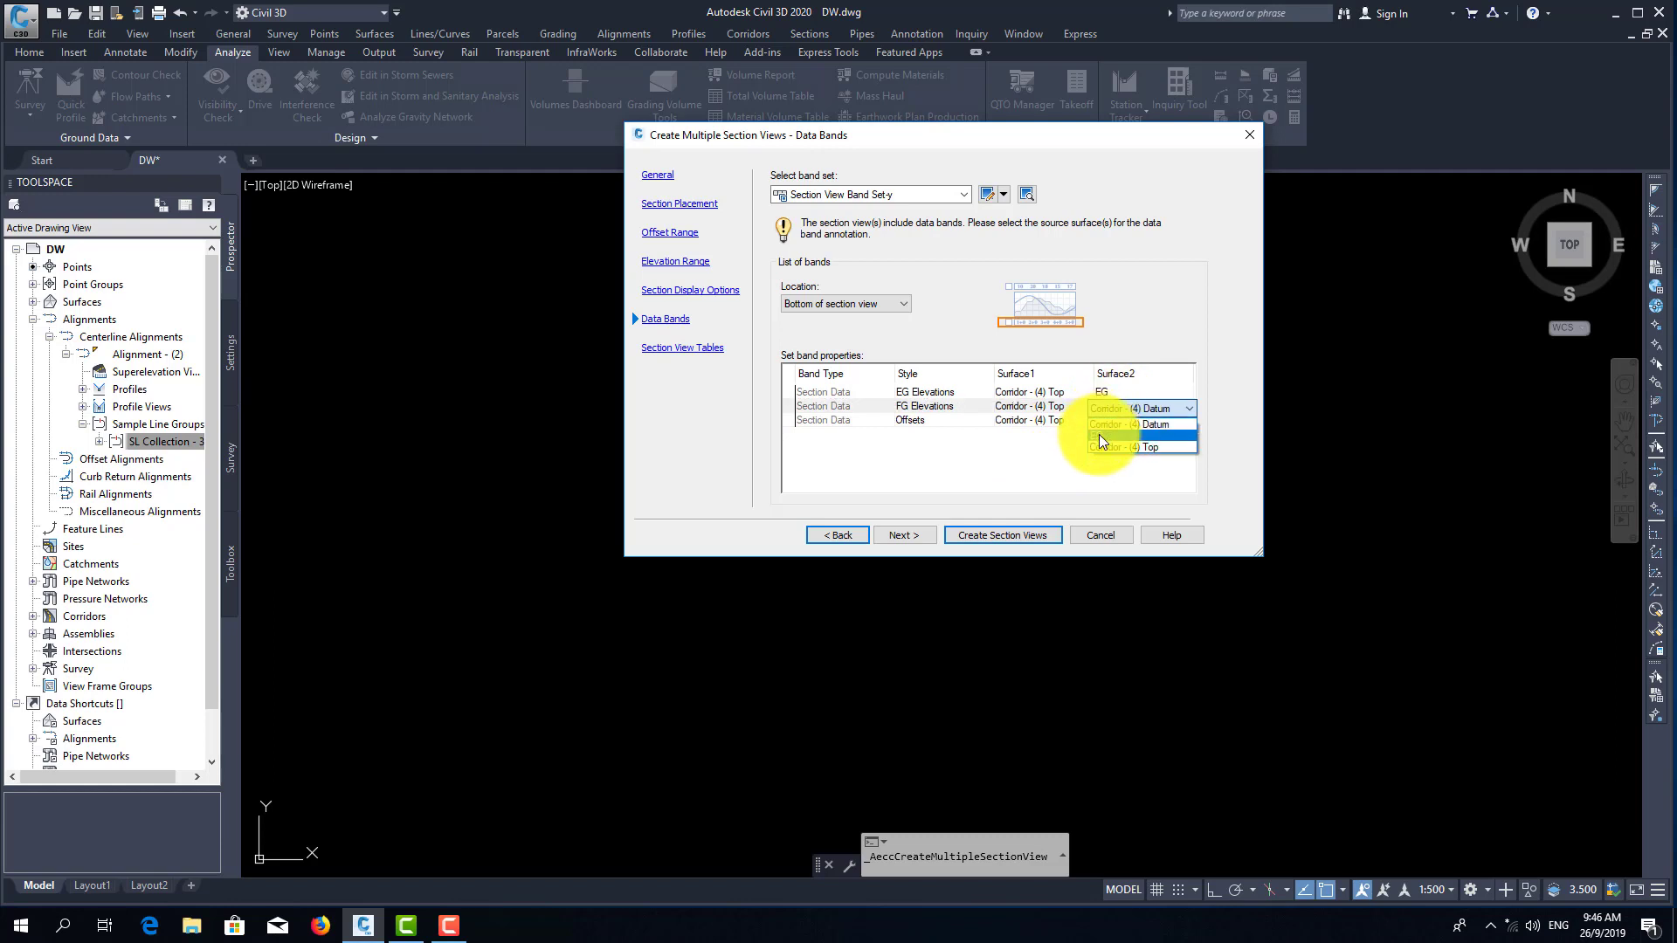
left_click(1099, 433)
left_click(1108, 419)
left_click(1109, 416)
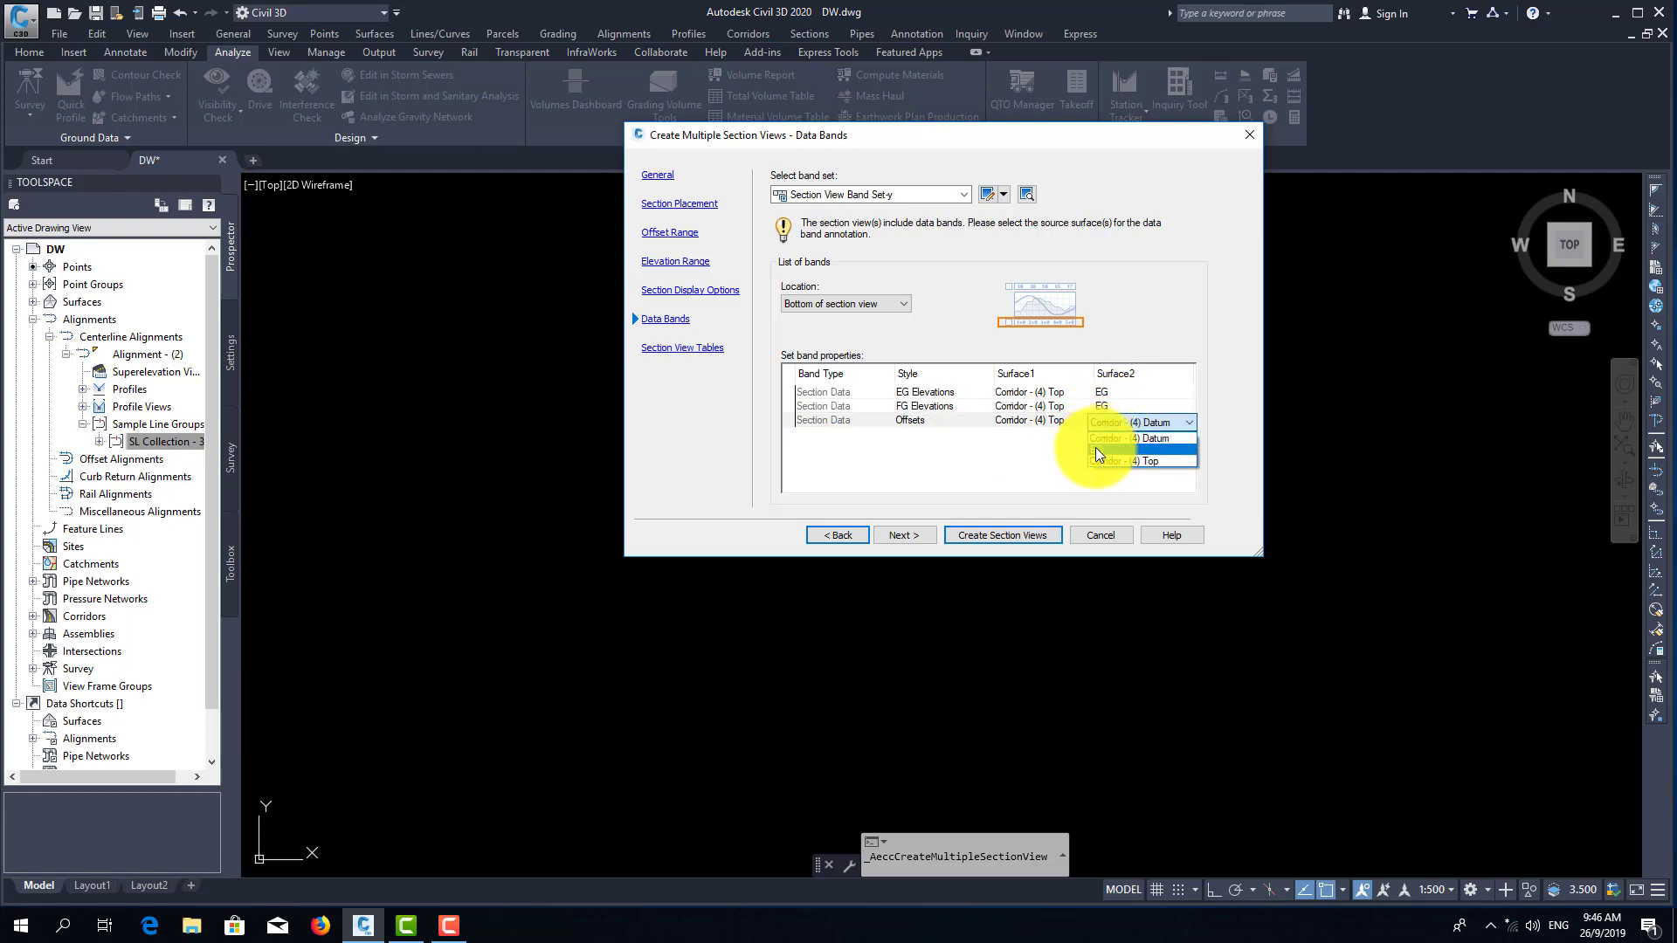
left_click(1097, 449)
- Create the multiple section views without volume tables and place them beside the single section view
left_click(905, 536)
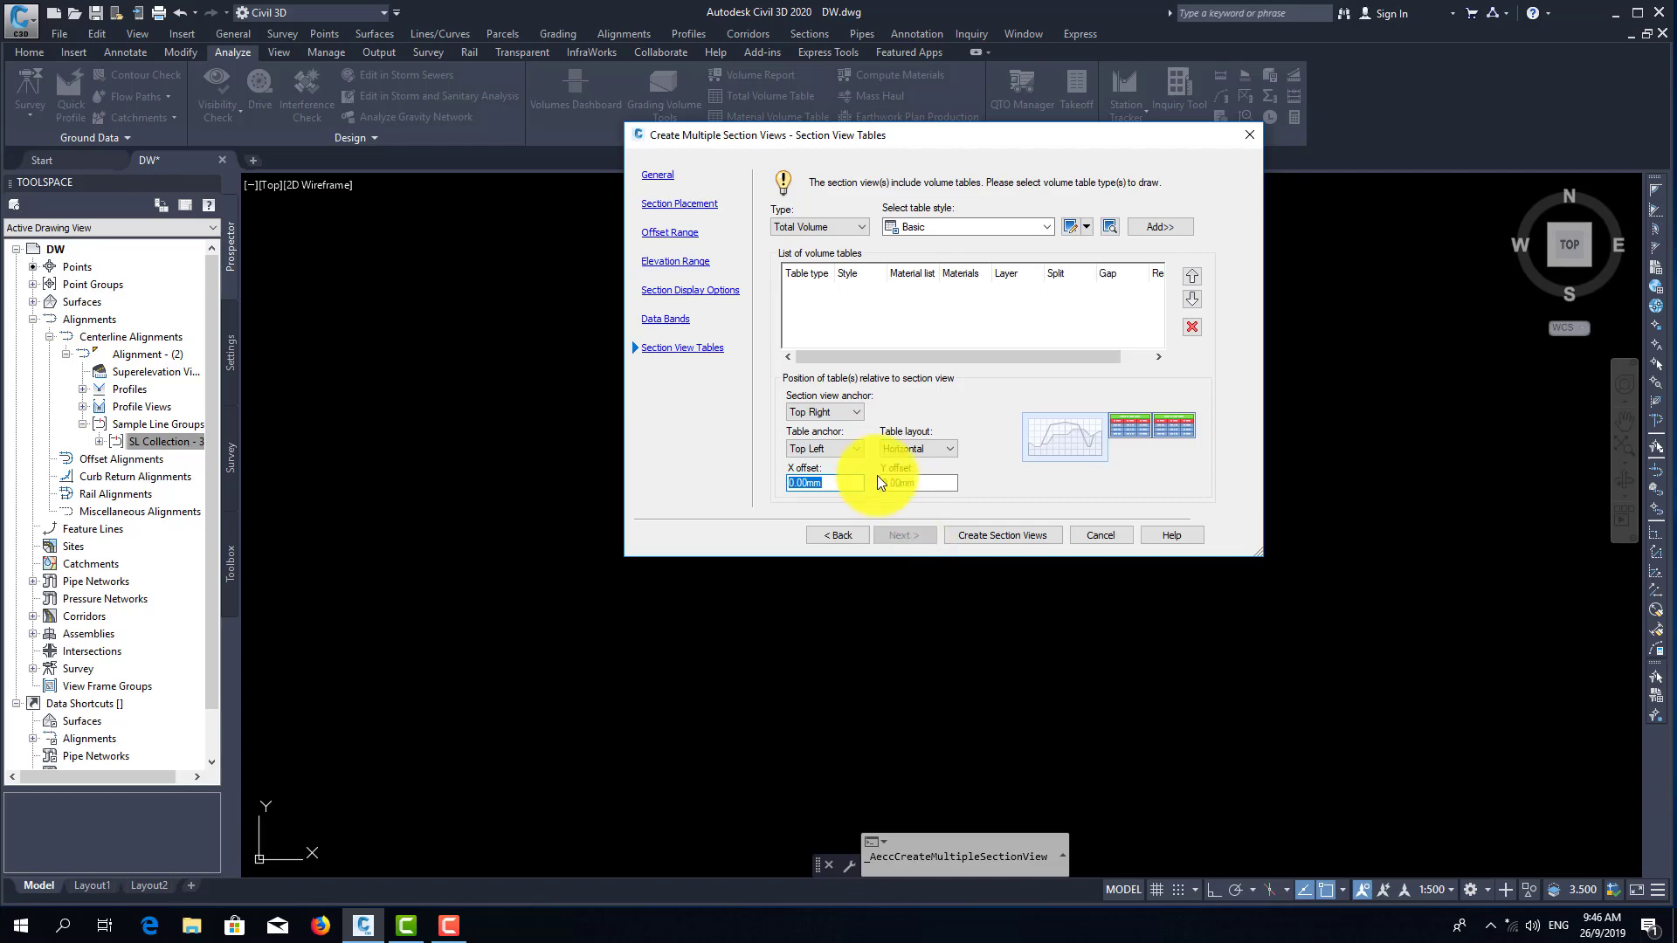
left_click(1018, 537)
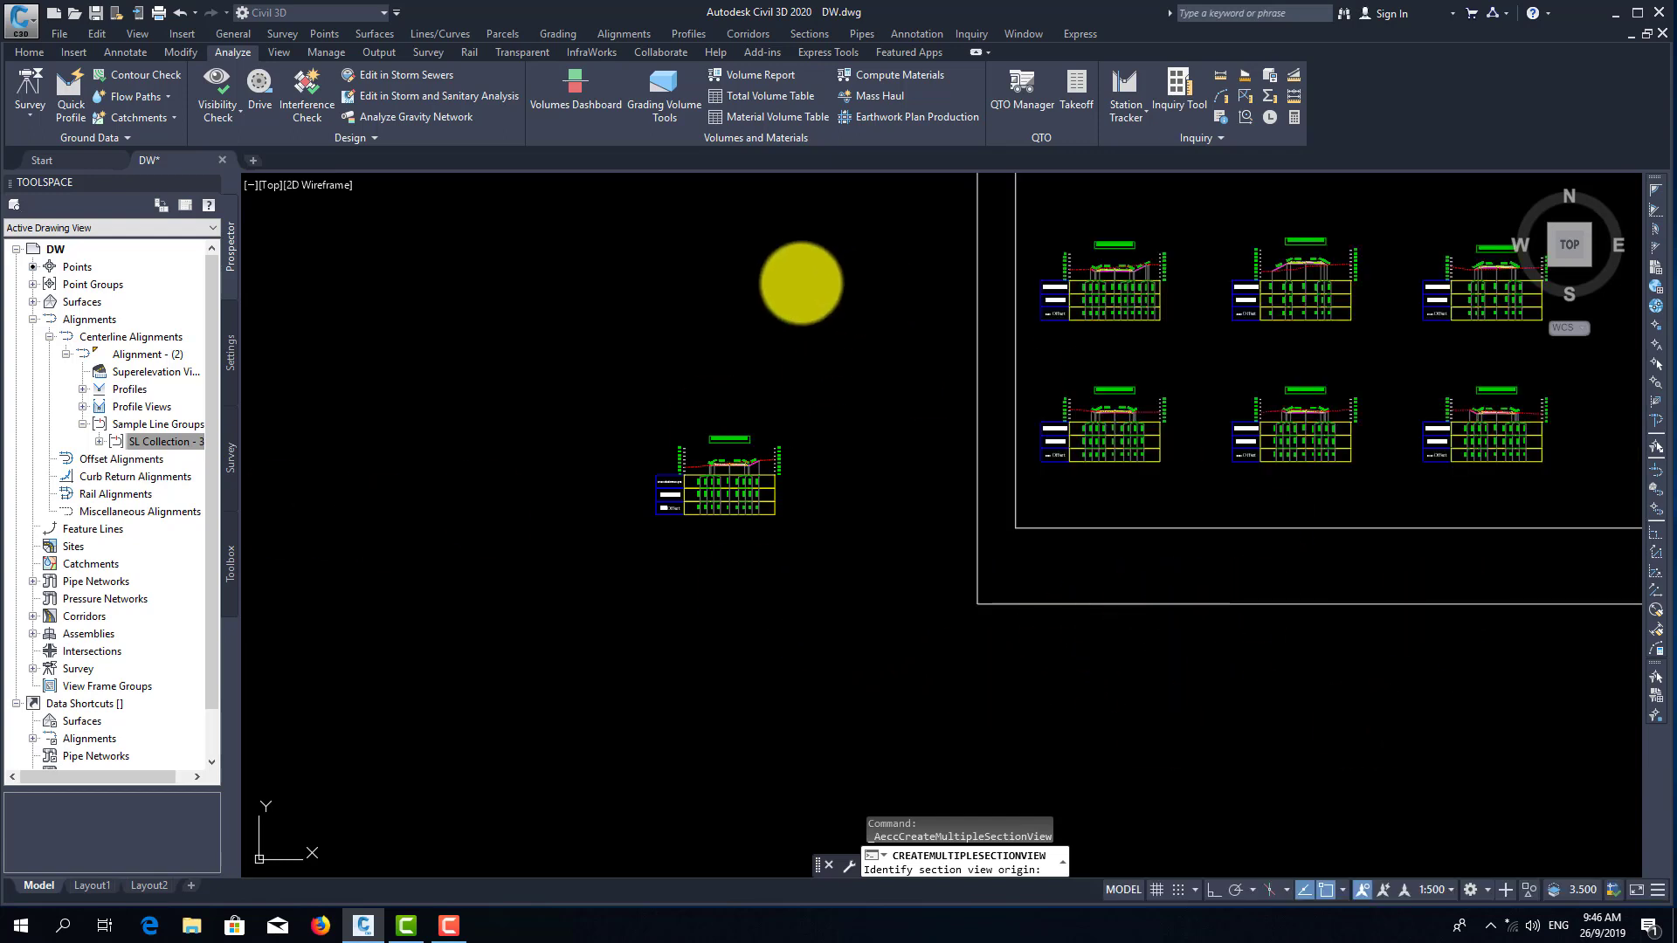
scroll(1081, 347, "down", 5)
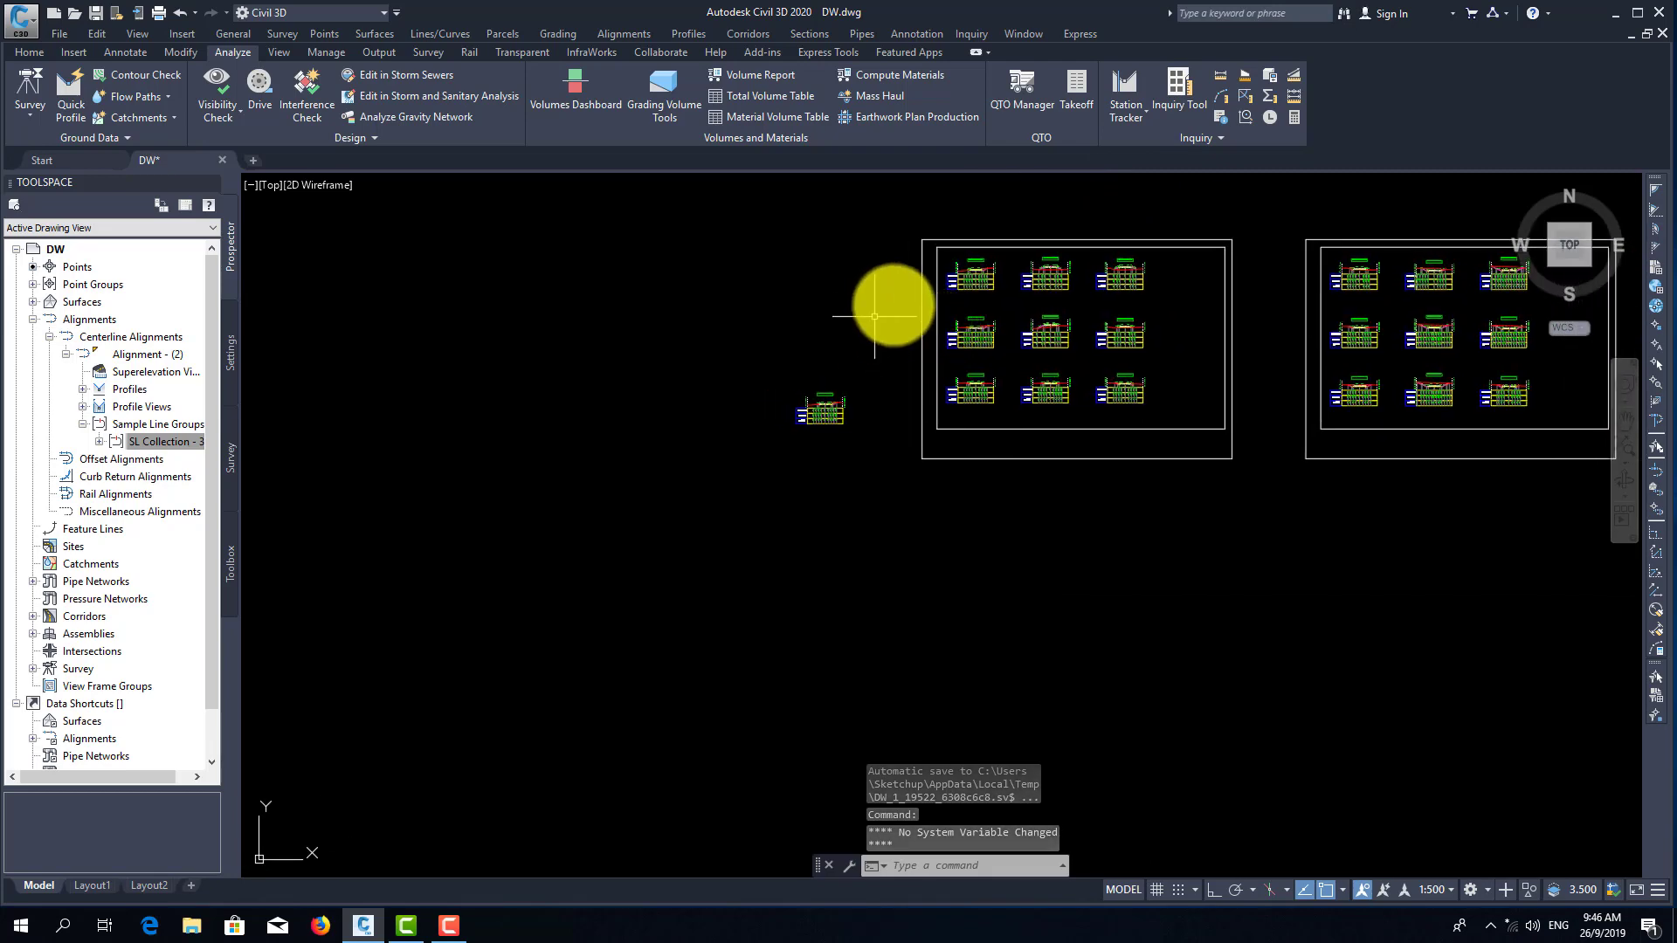
scroll(960, 270, "up", 3)
scroll(928, 356, "down", 2)
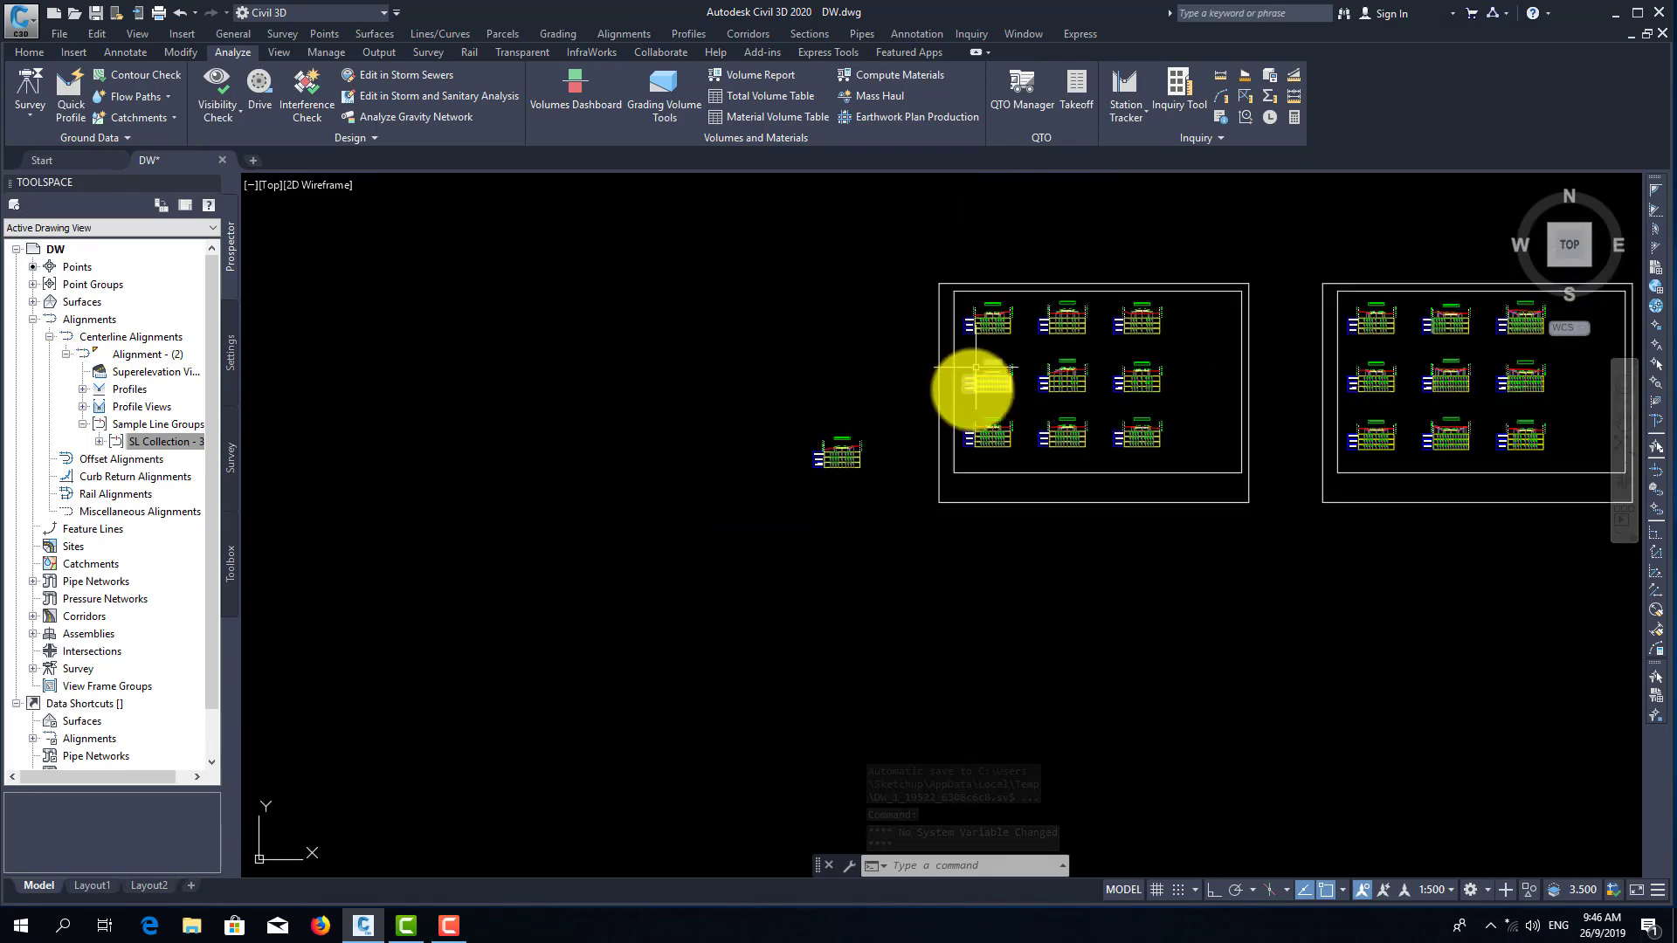
mouse_move(966, 374)
middle_mouse_down()
mouse_move(906, 311)
mouse_move(873, 356)
middle_mouse_up()
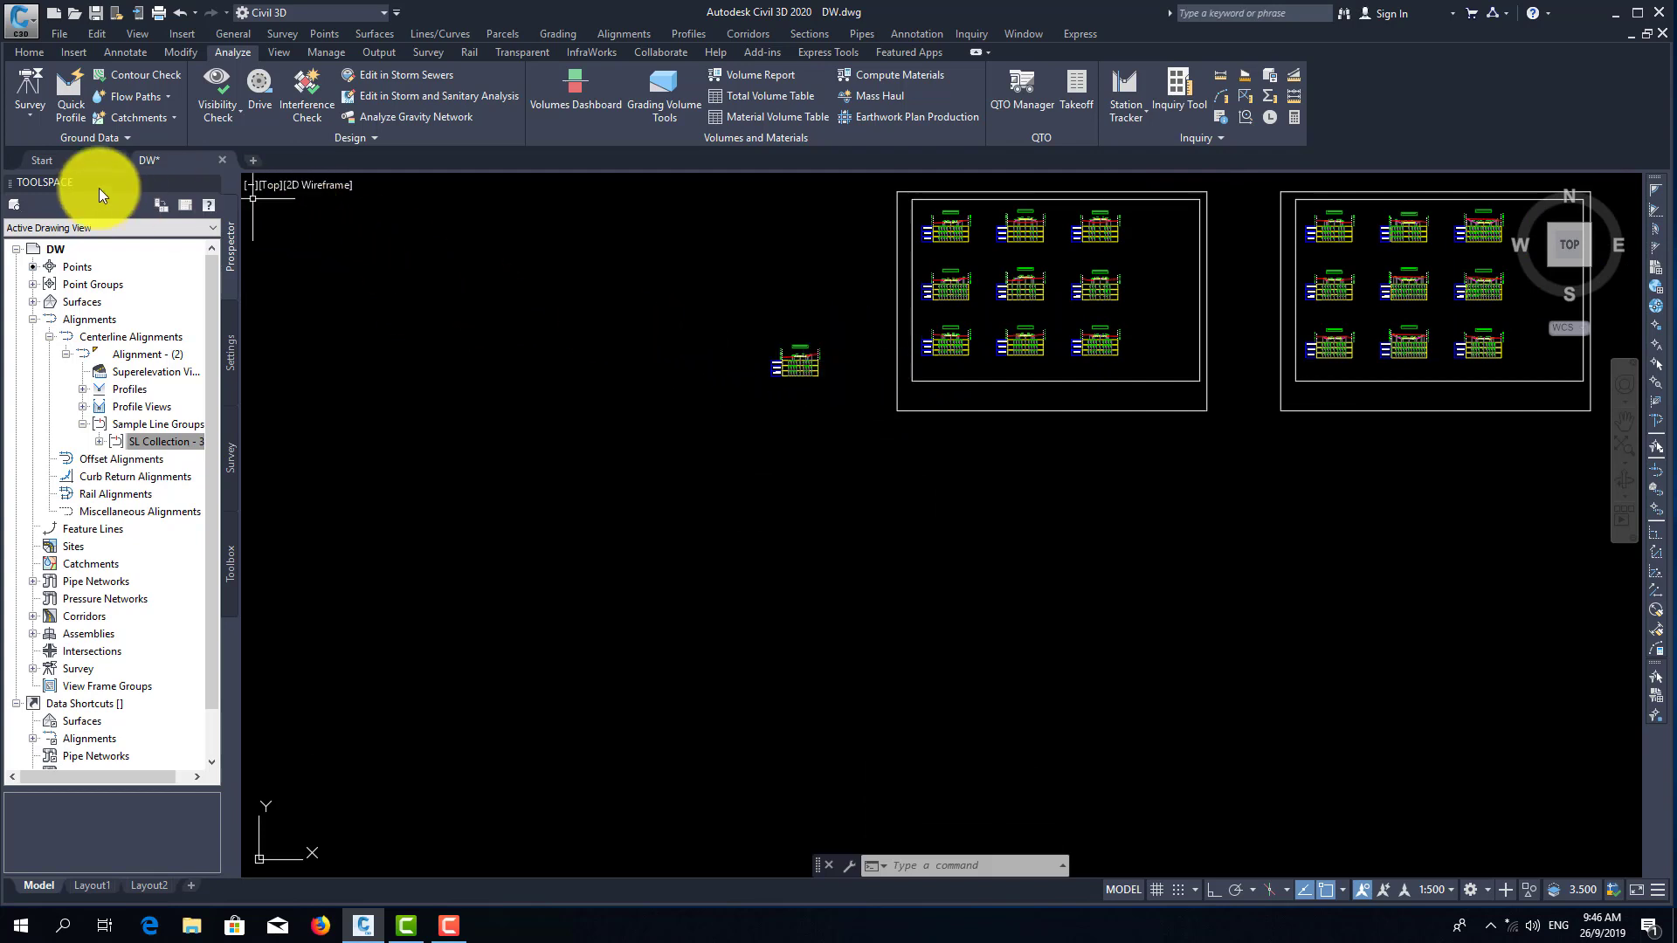
- Create section sheets for Section View Group - 1 of Alignment - (2) in New Sheet Set 1, allowing the drawing to be saved
left_click(386, 51)
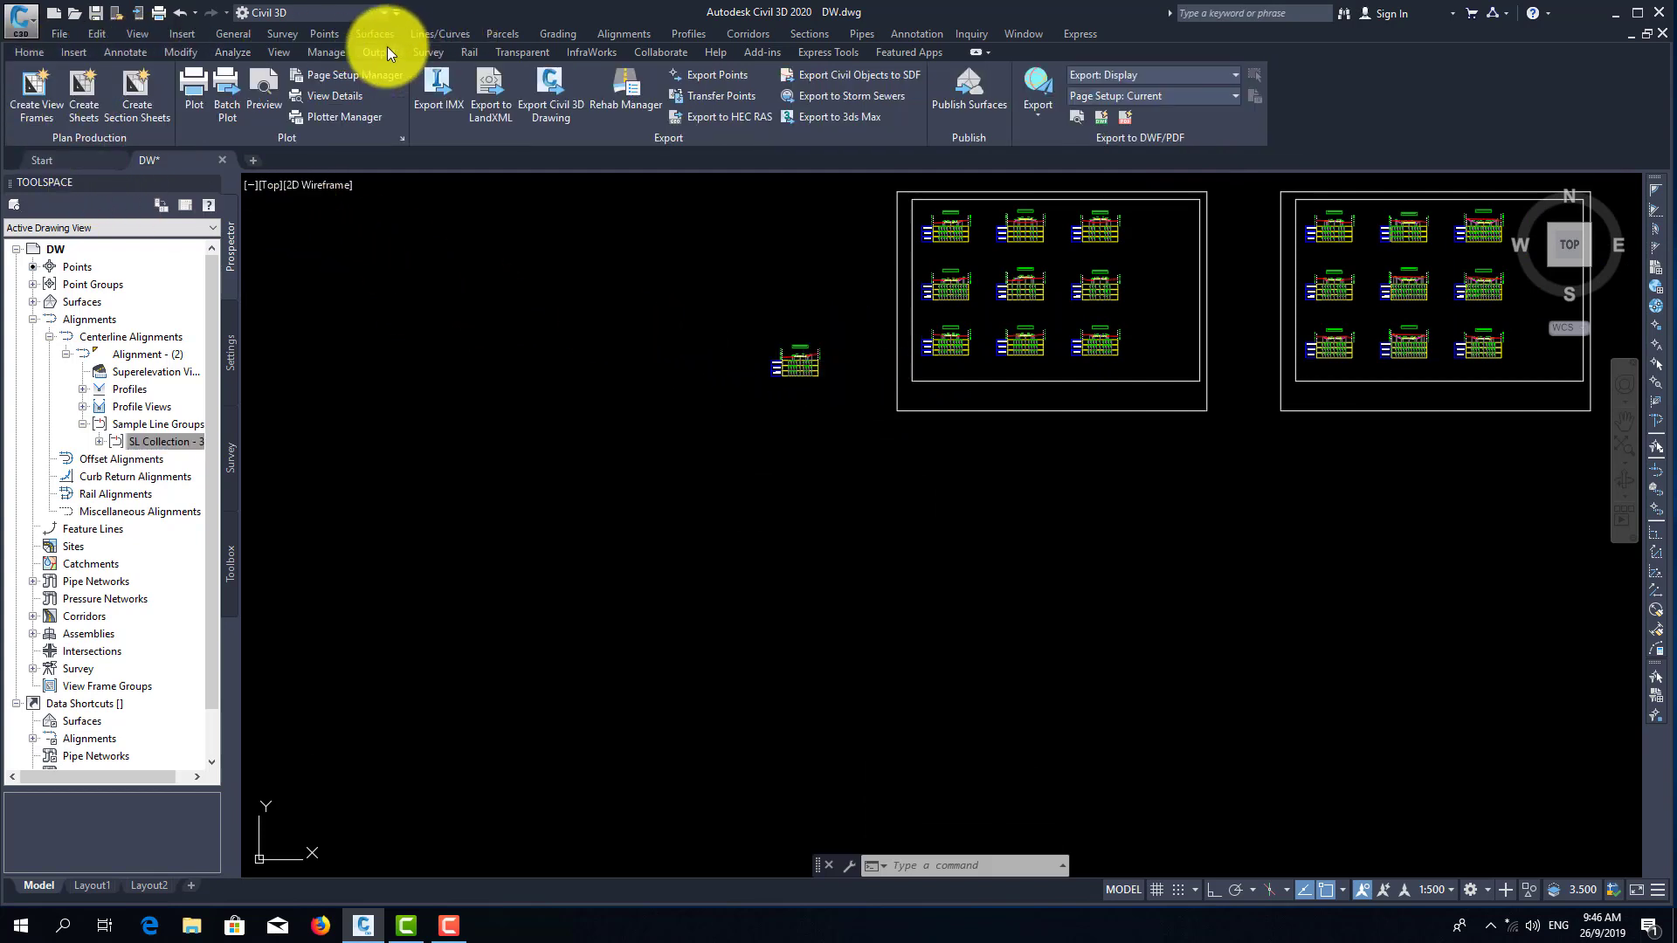
left_click(130, 118)
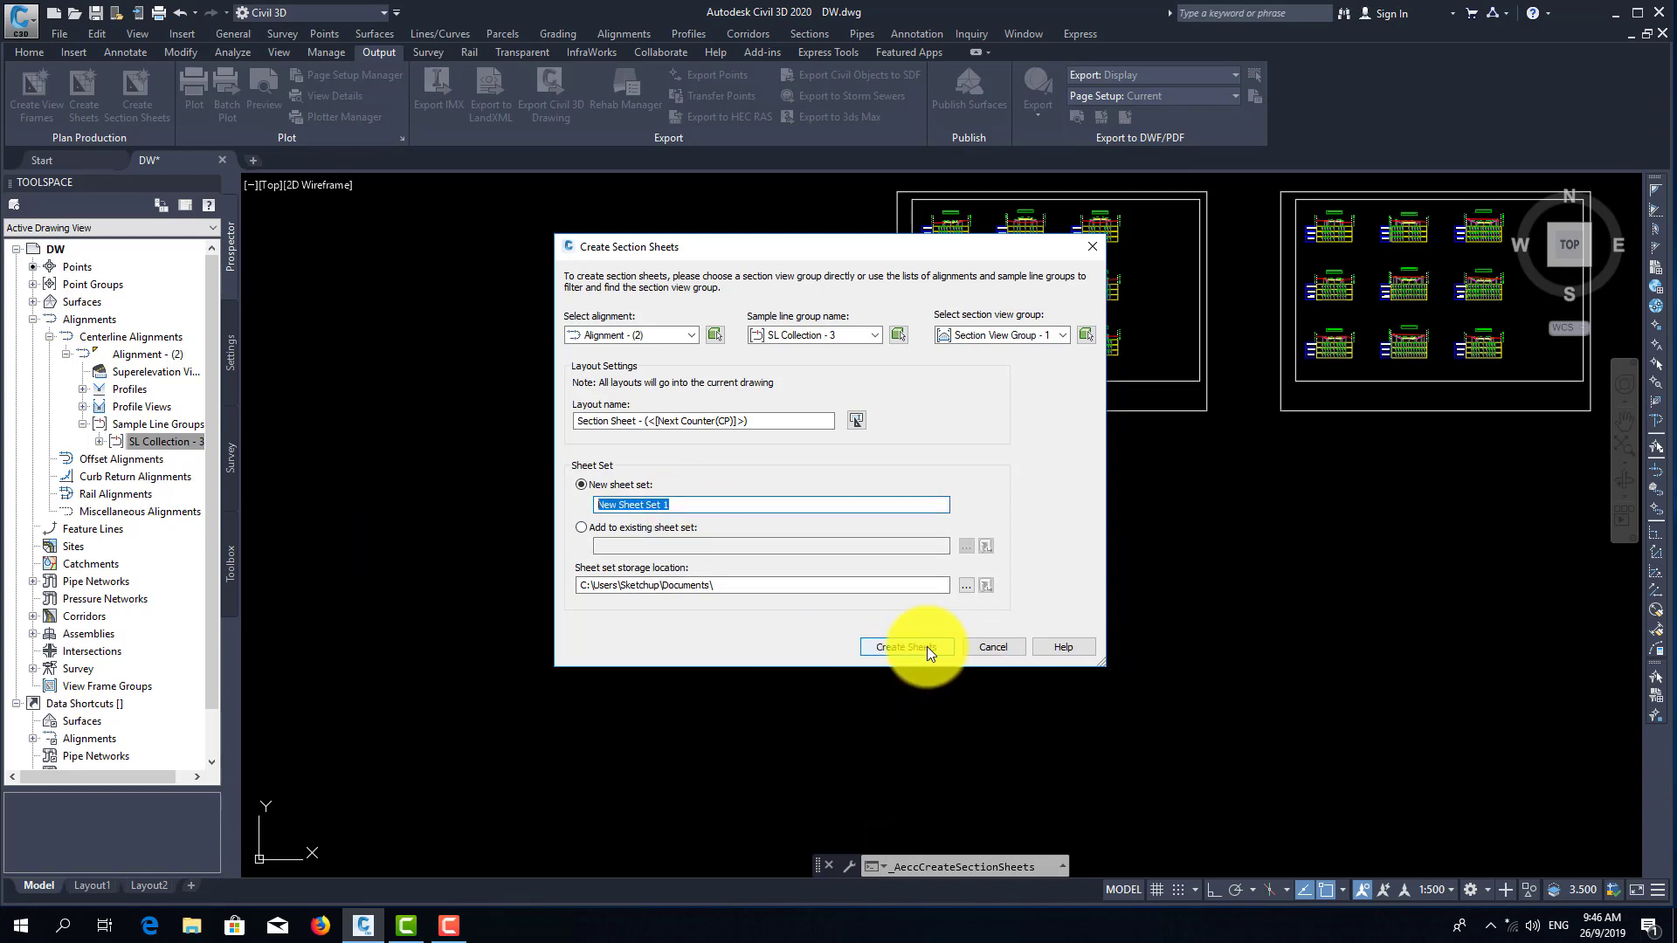
left_click(693, 338)
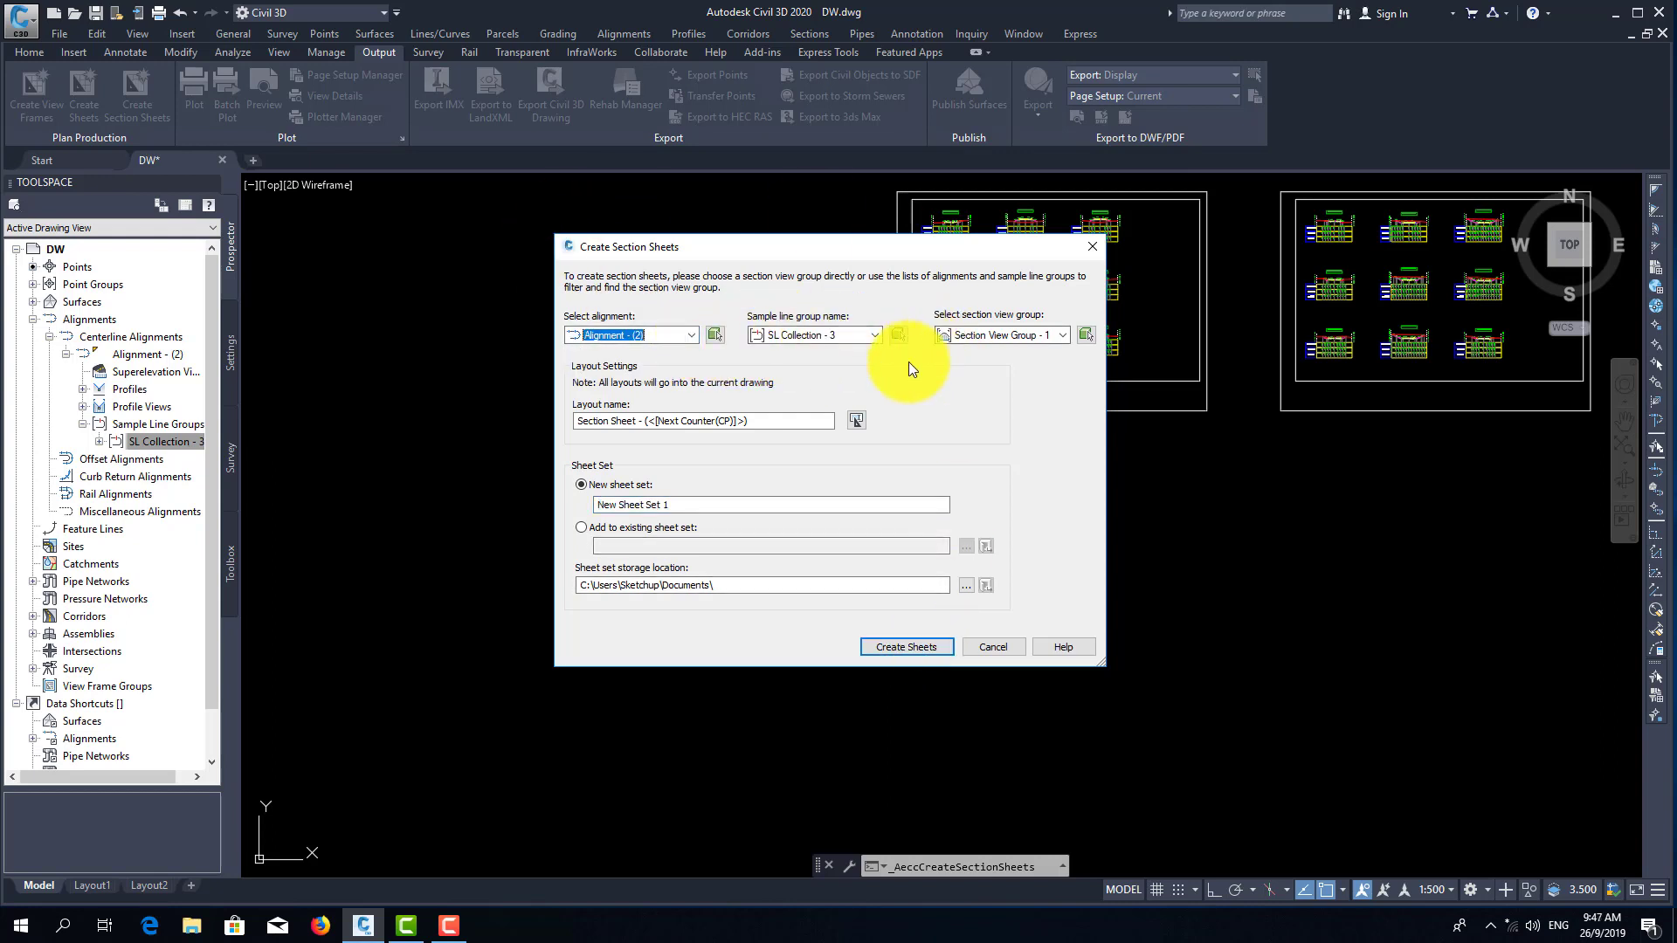
left_click(1030, 335)
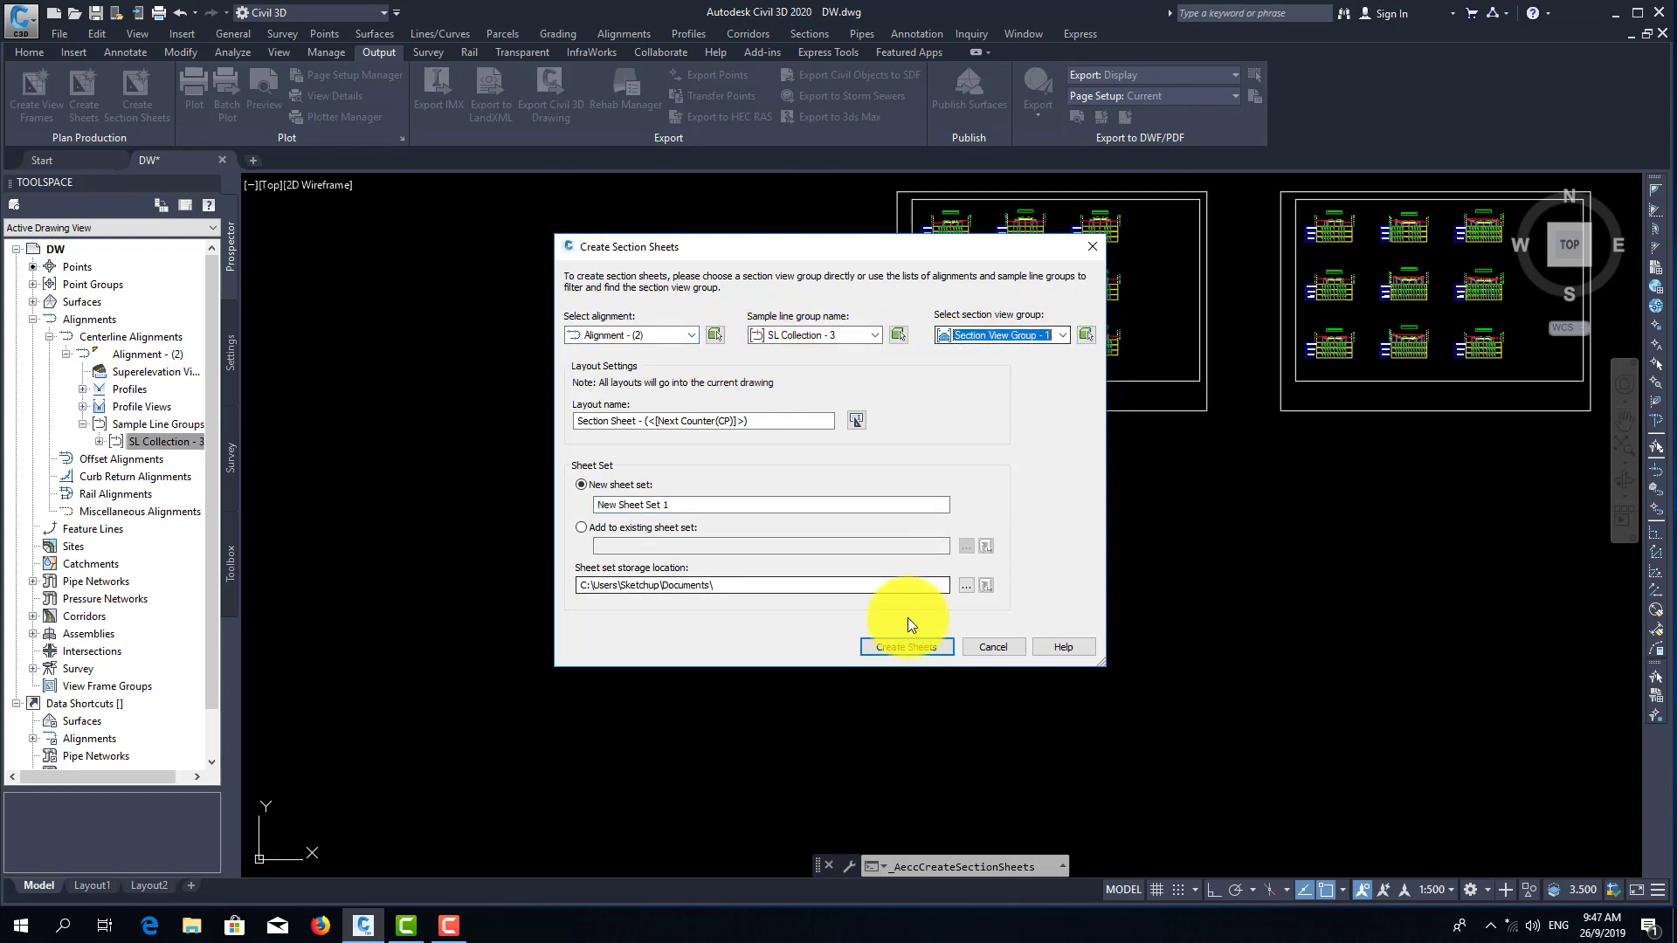
left_click(908, 648)
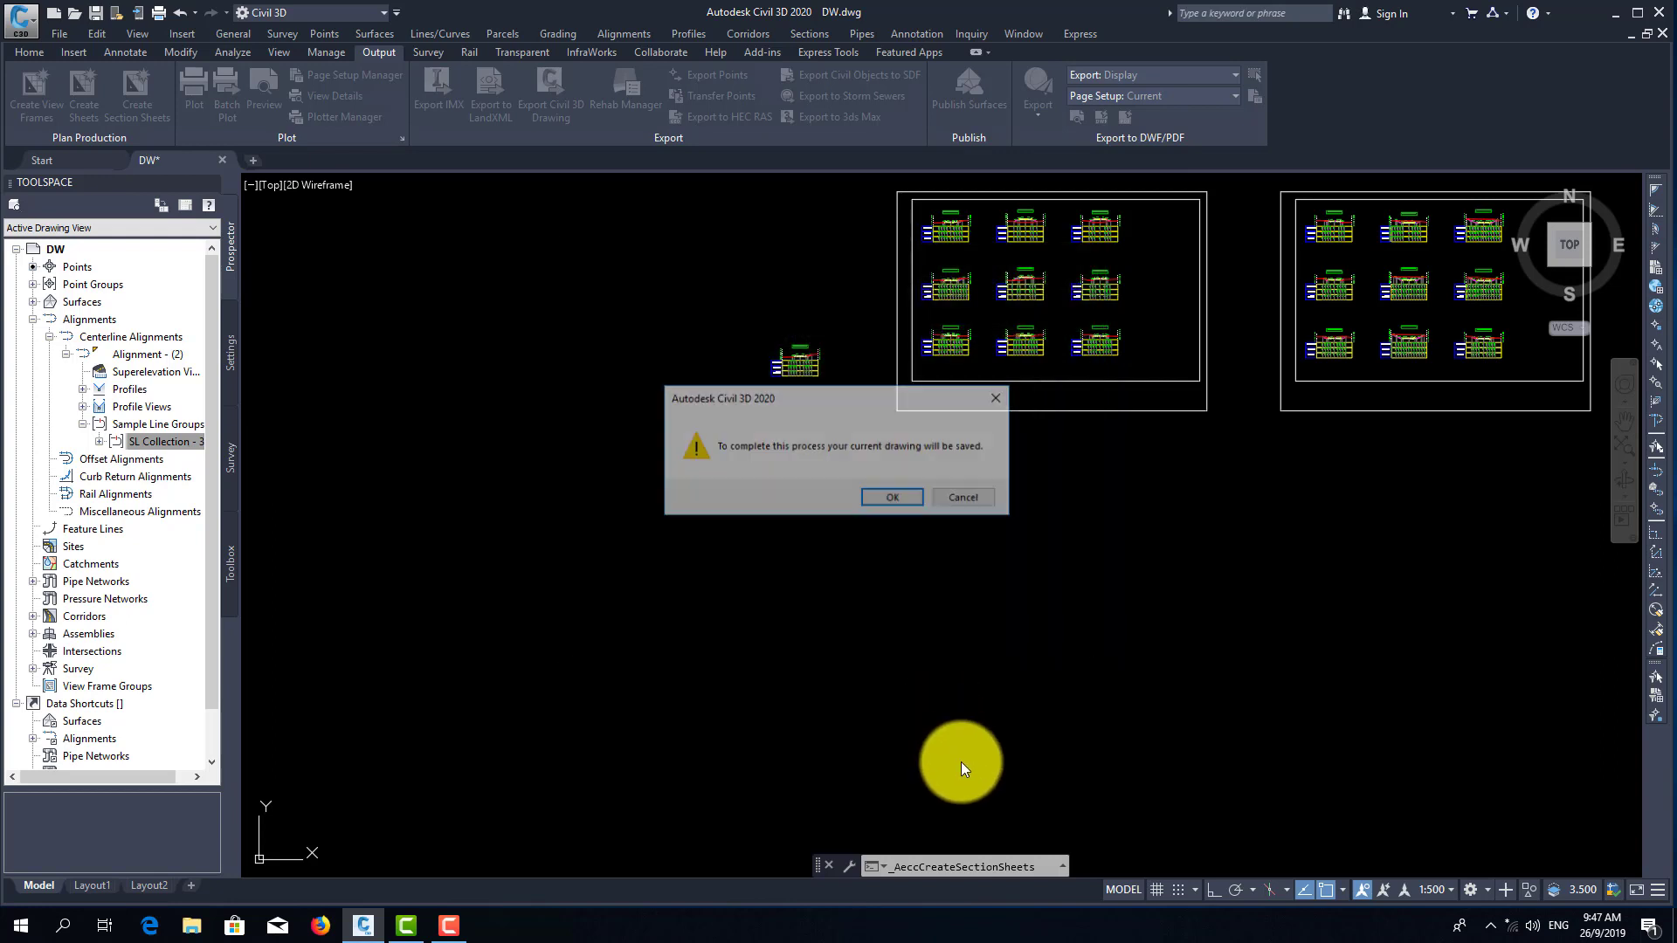
left_click(904, 500)
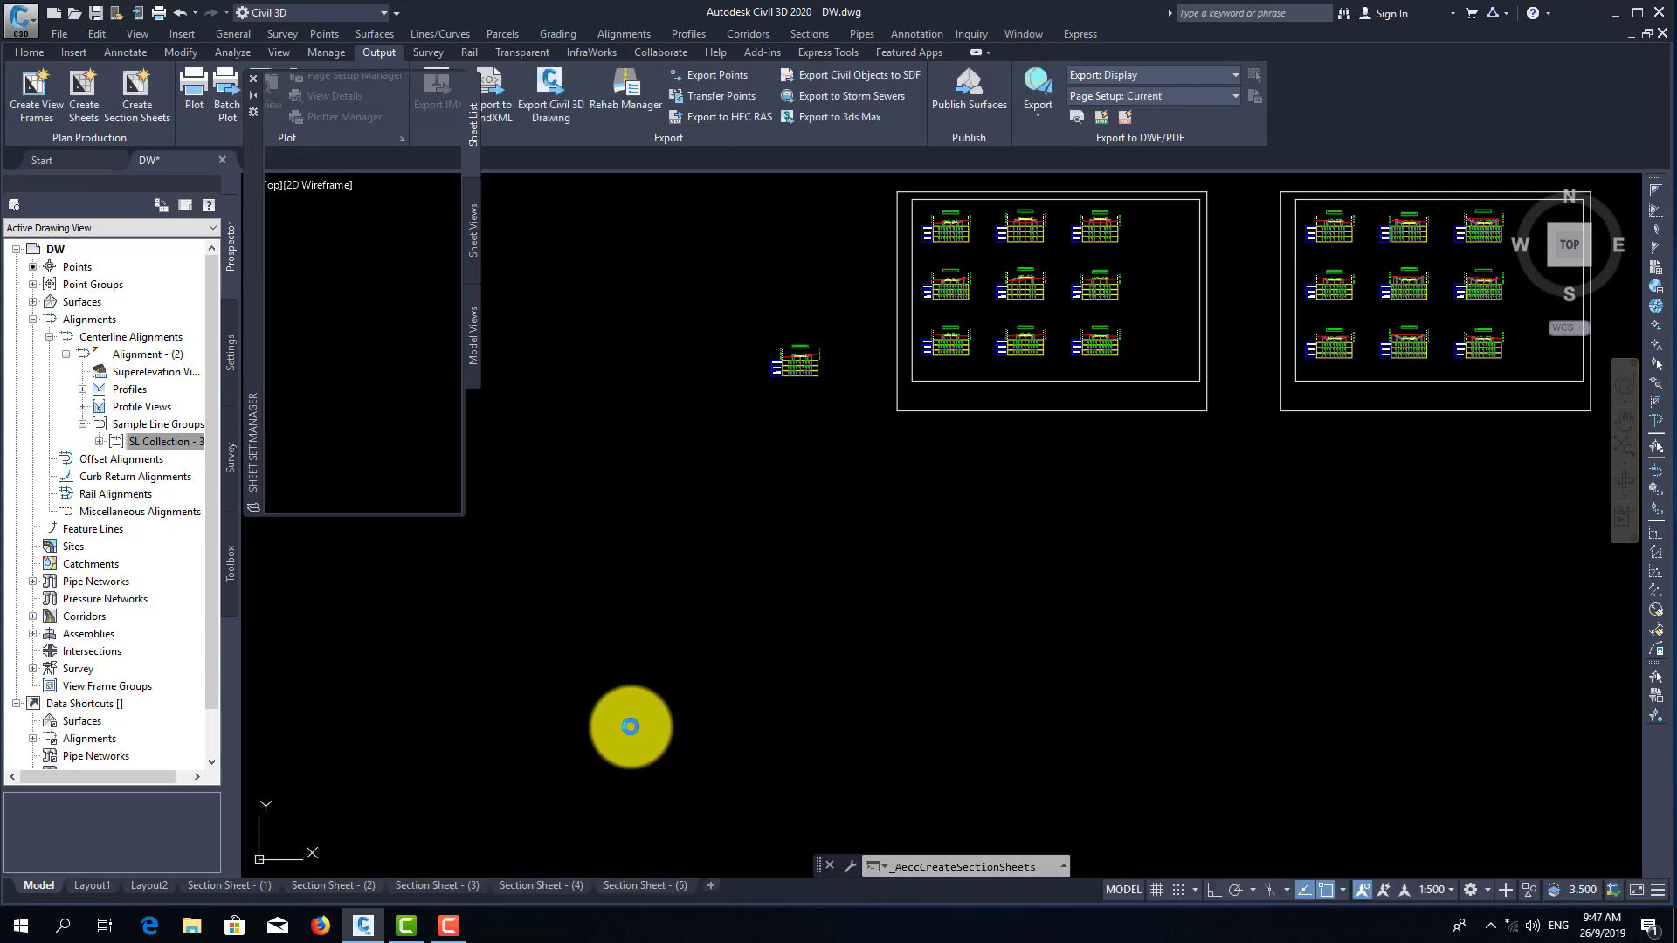
- Inspect the section views on the layouts Section Sheet - (3) and Section Sheet - (2)
left_click(447, 886)
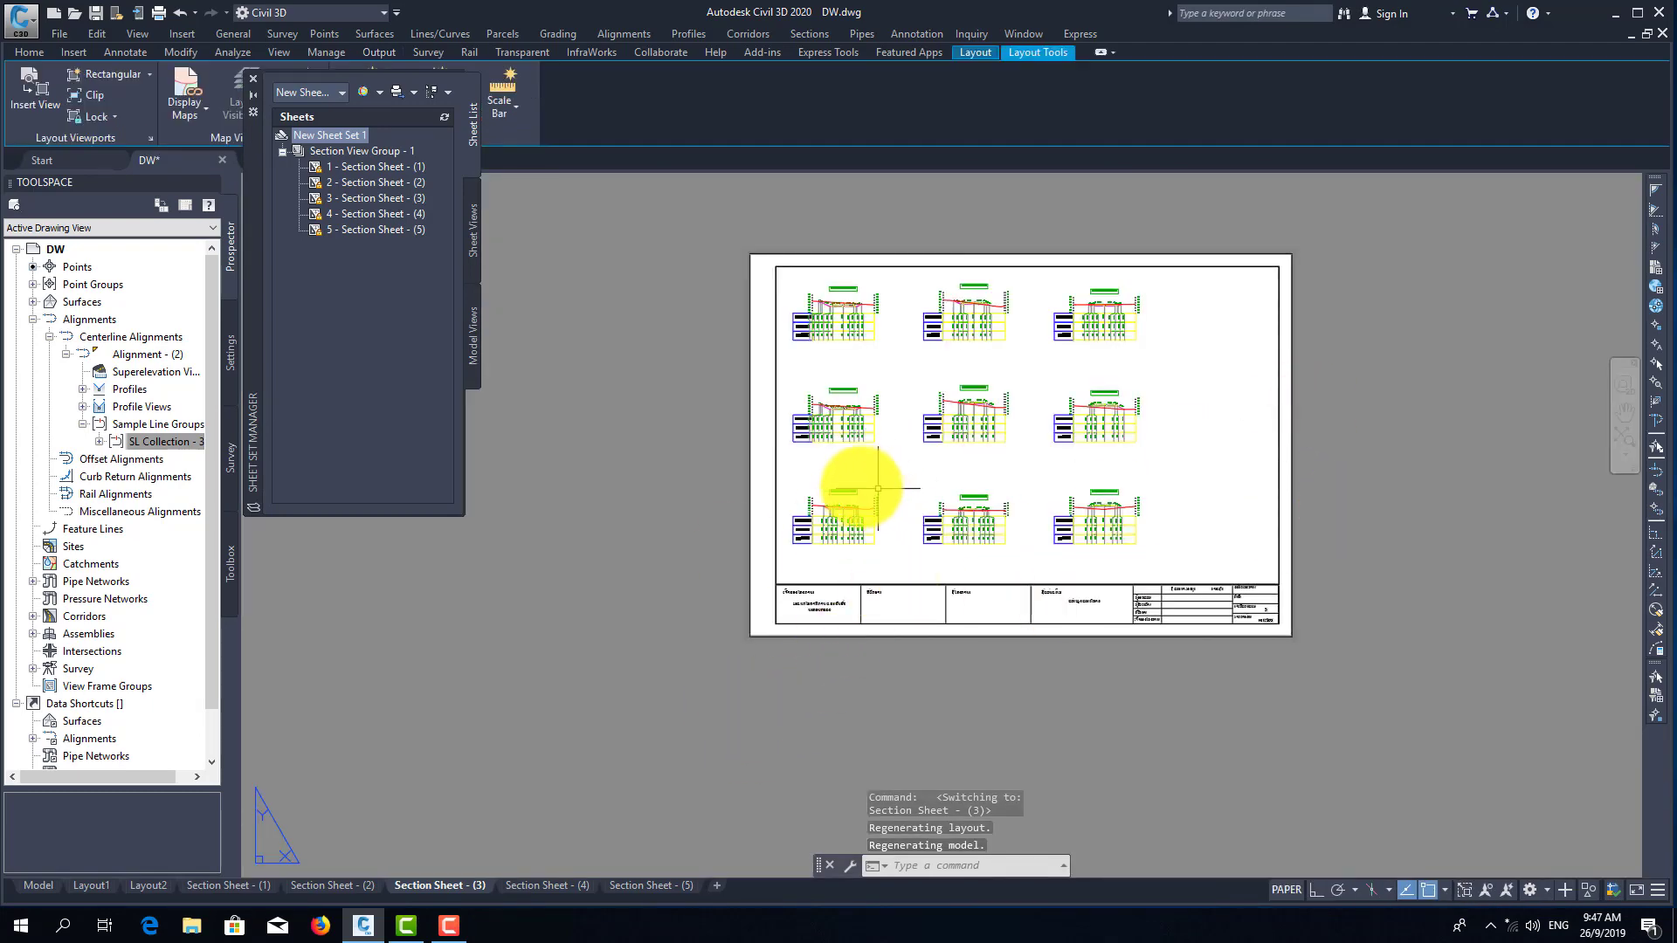
scroll(820, 393, "up", 2)
middle_click_drag(836, 394, 905, 384)
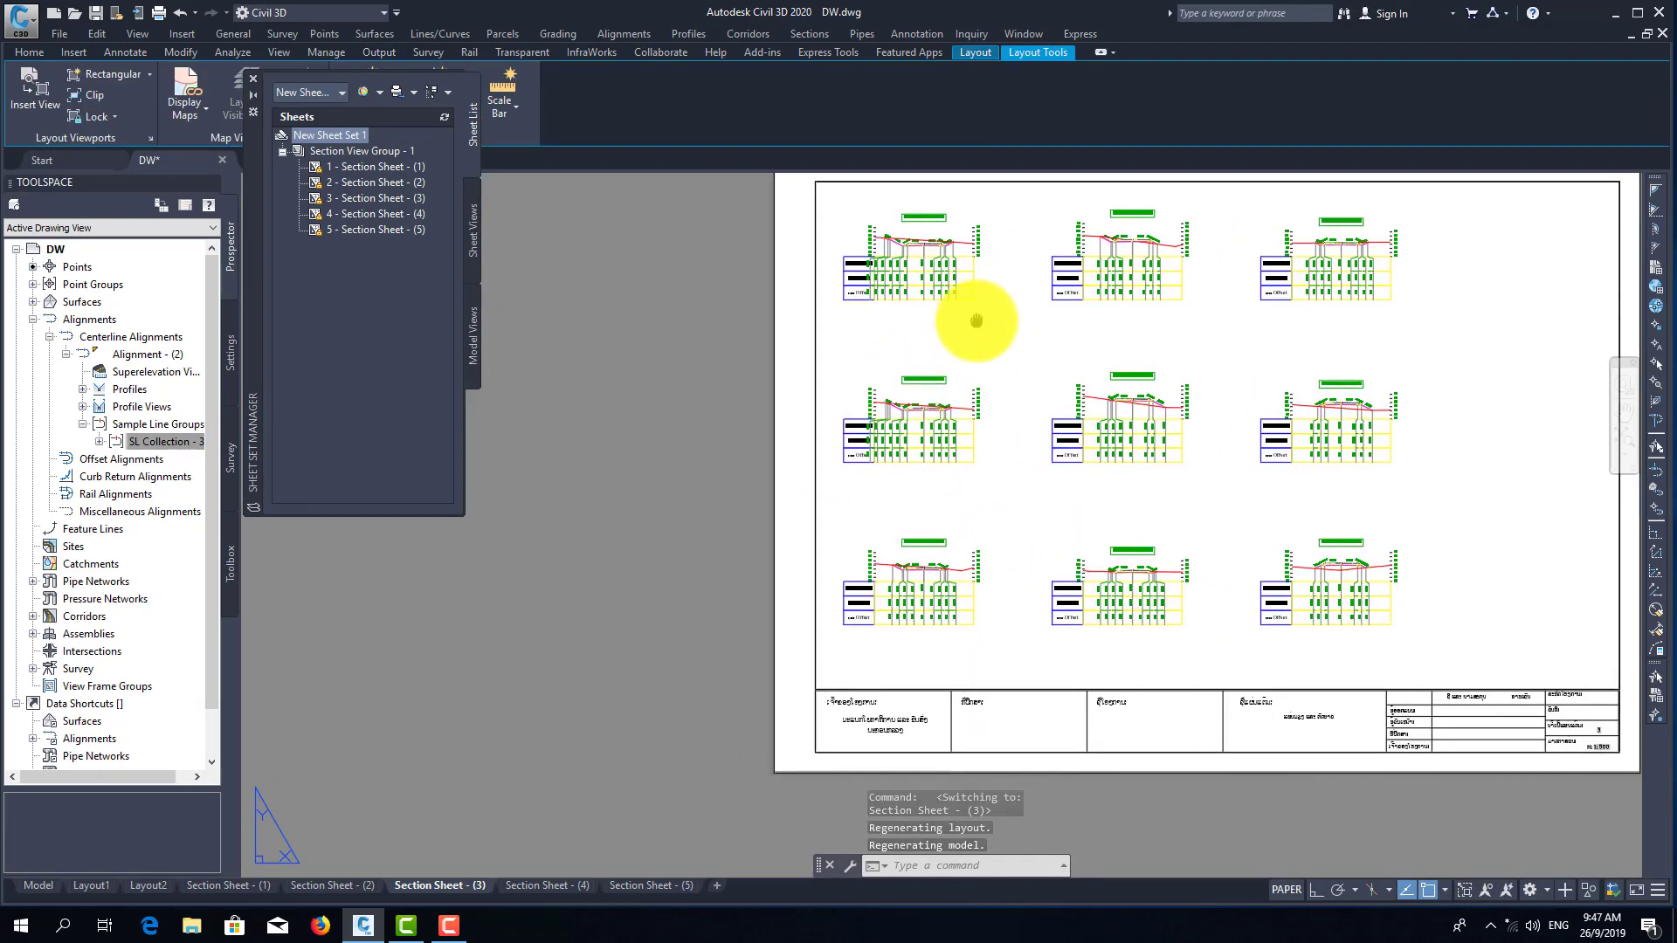
middle_click_drag(977, 320, 917, 363)
left_click(351, 884)
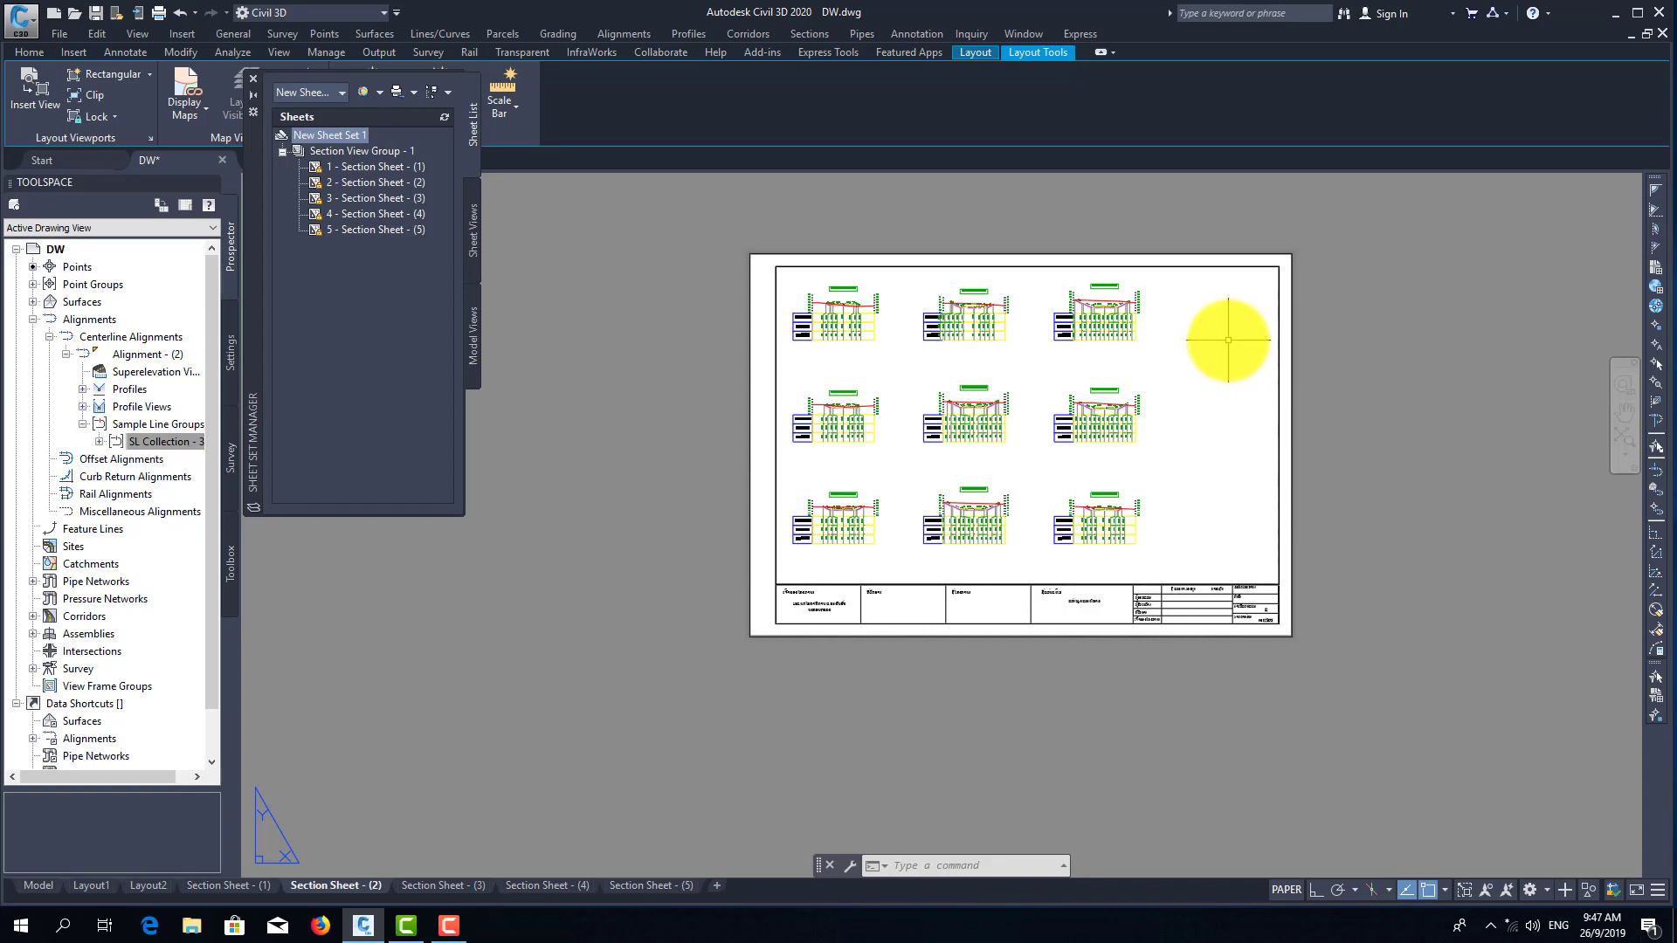
left_click(448, 928)
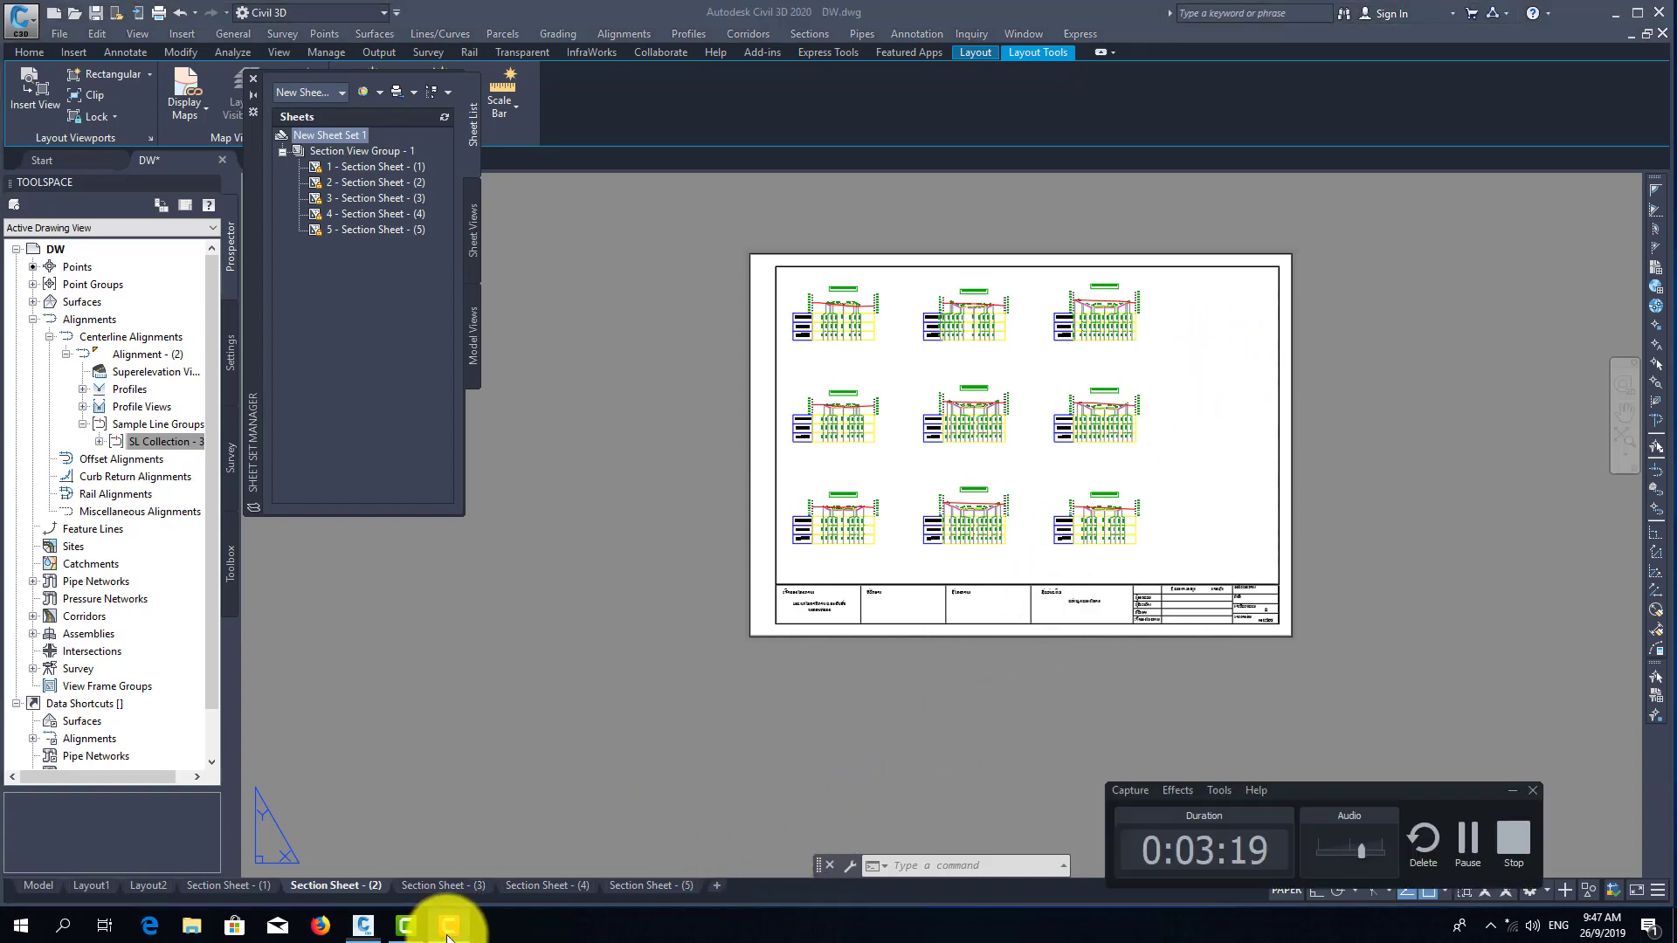